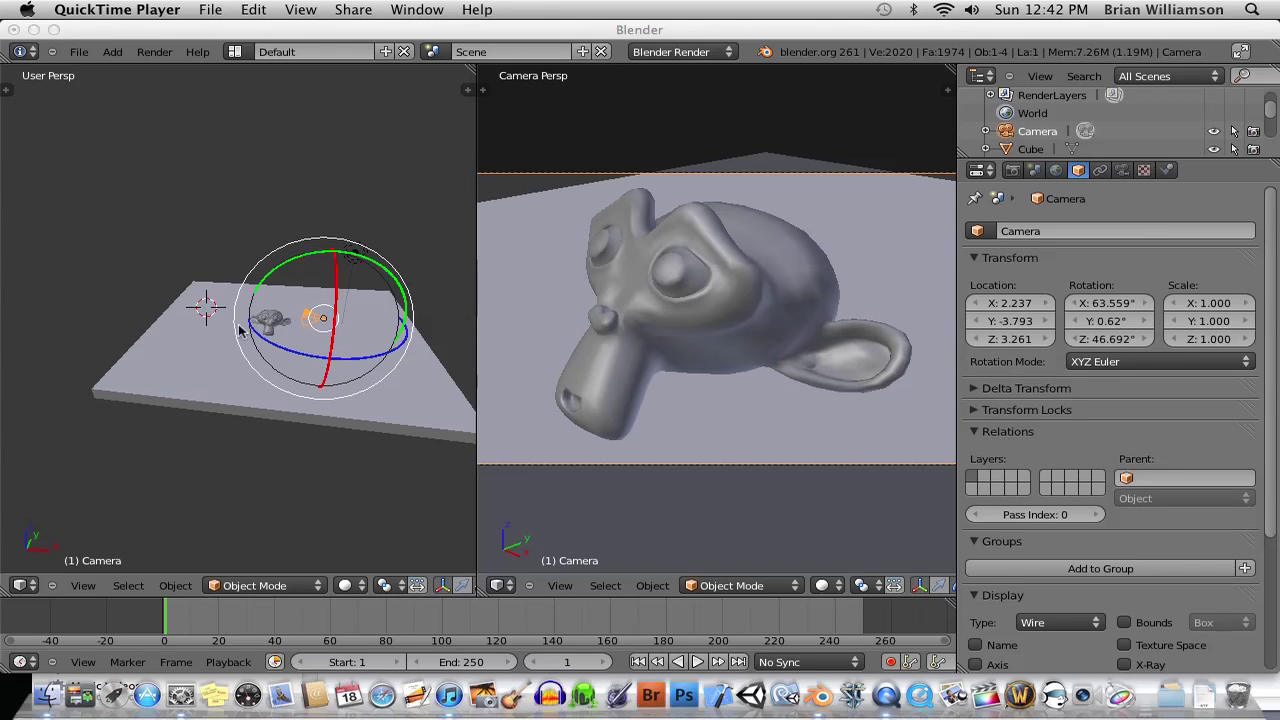
# Inspect the monkey head, floor and camera arrangement in perspective and in the front orthographic view
pyautogui.click(278, 329)
pyautogui.click(262, 323)
pyautogui.moveTo(223, 337); pyautogui.dragTo(290, 345, button='middle')
pyautogui.scroll(6, 288, 345)
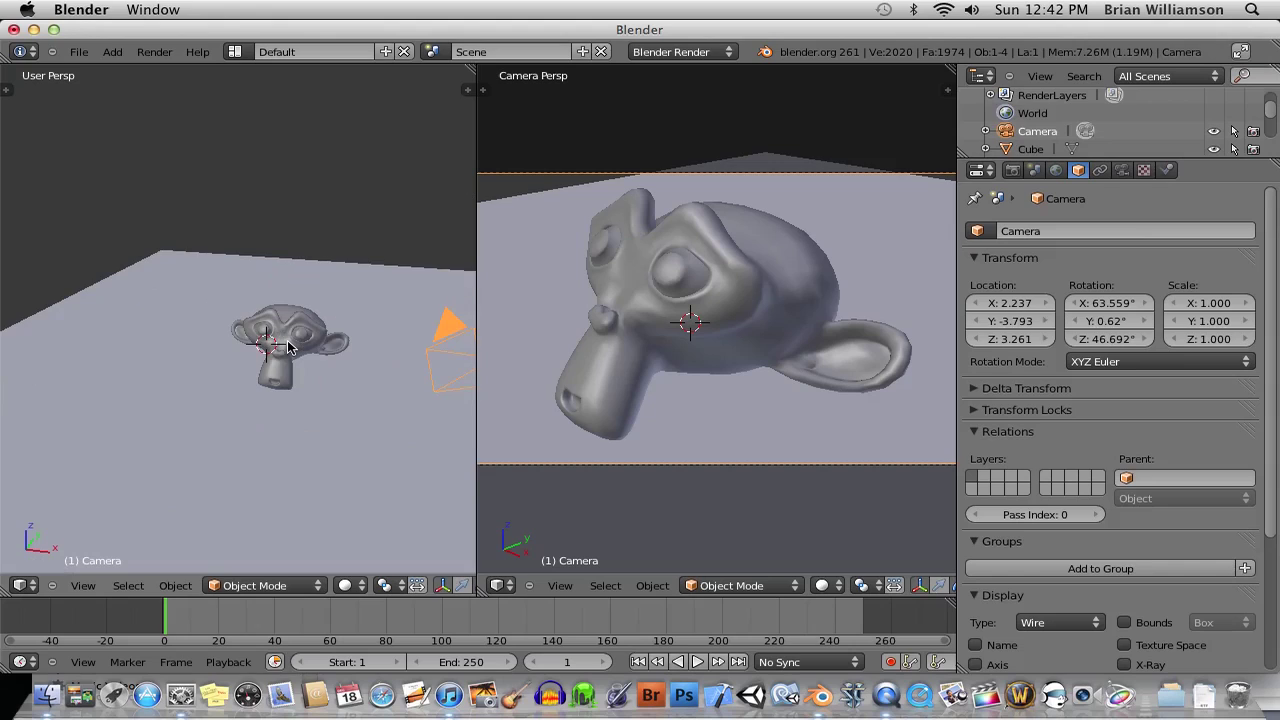
pyautogui.scroll(-4, 288, 345)
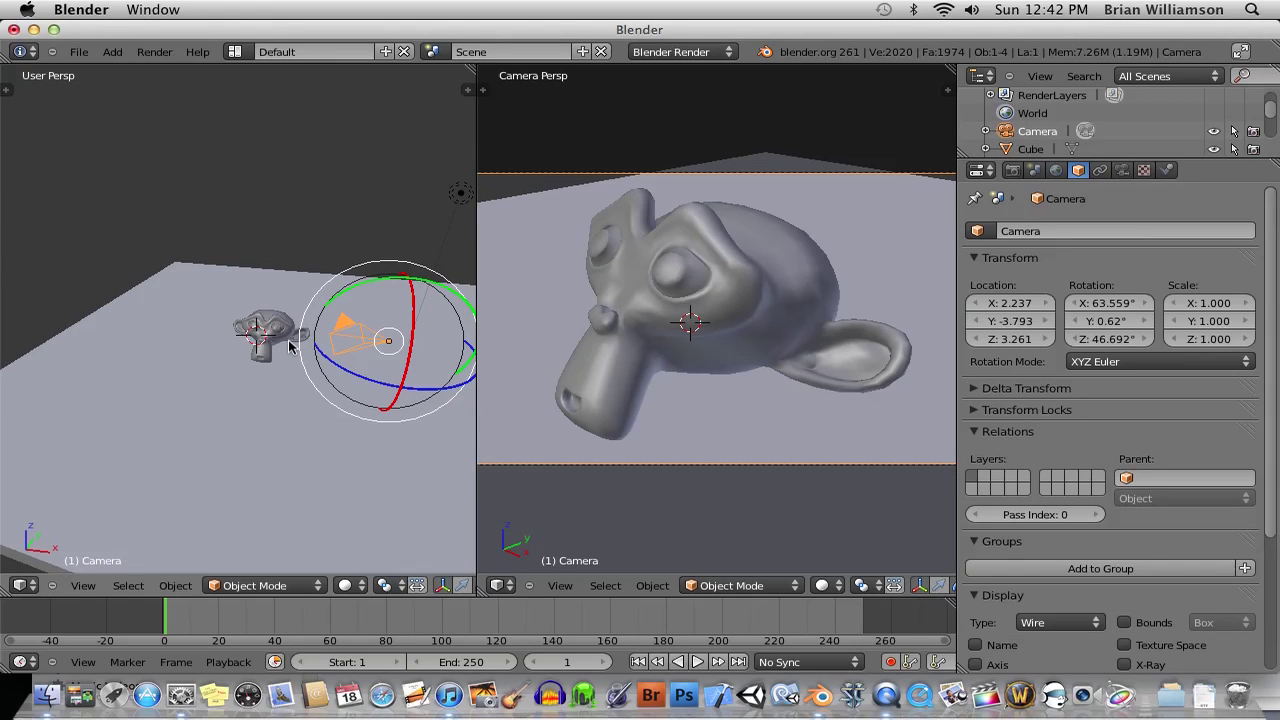
pyautogui.press('KP_1')
pyautogui.press('KP_5')
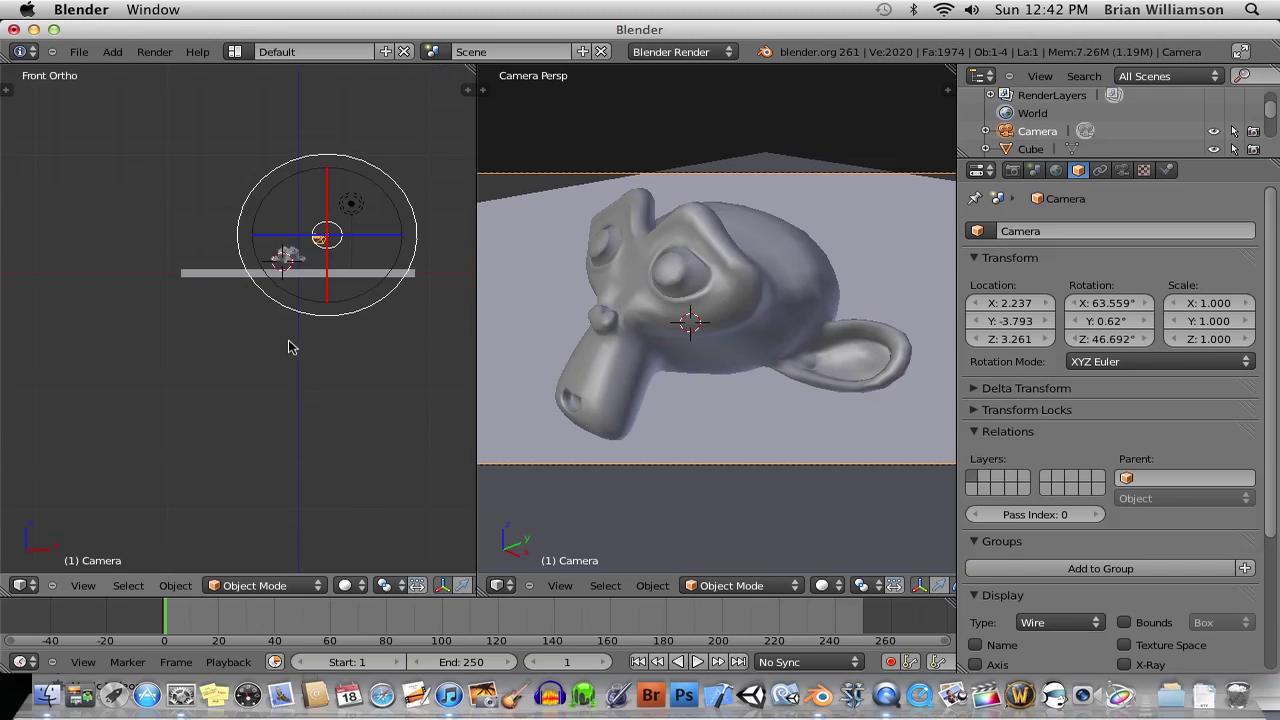
pyautogui.scroll(3, 277, 331)
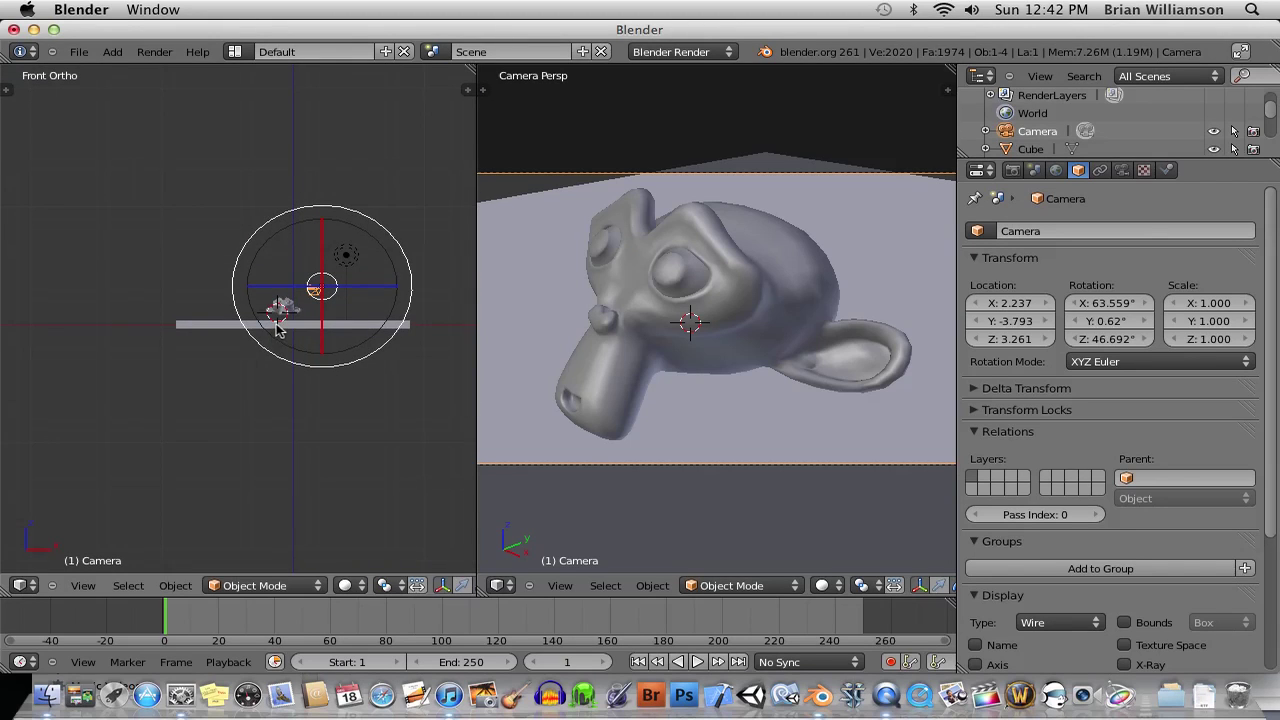
pyautogui.scroll(2, 277, 331)
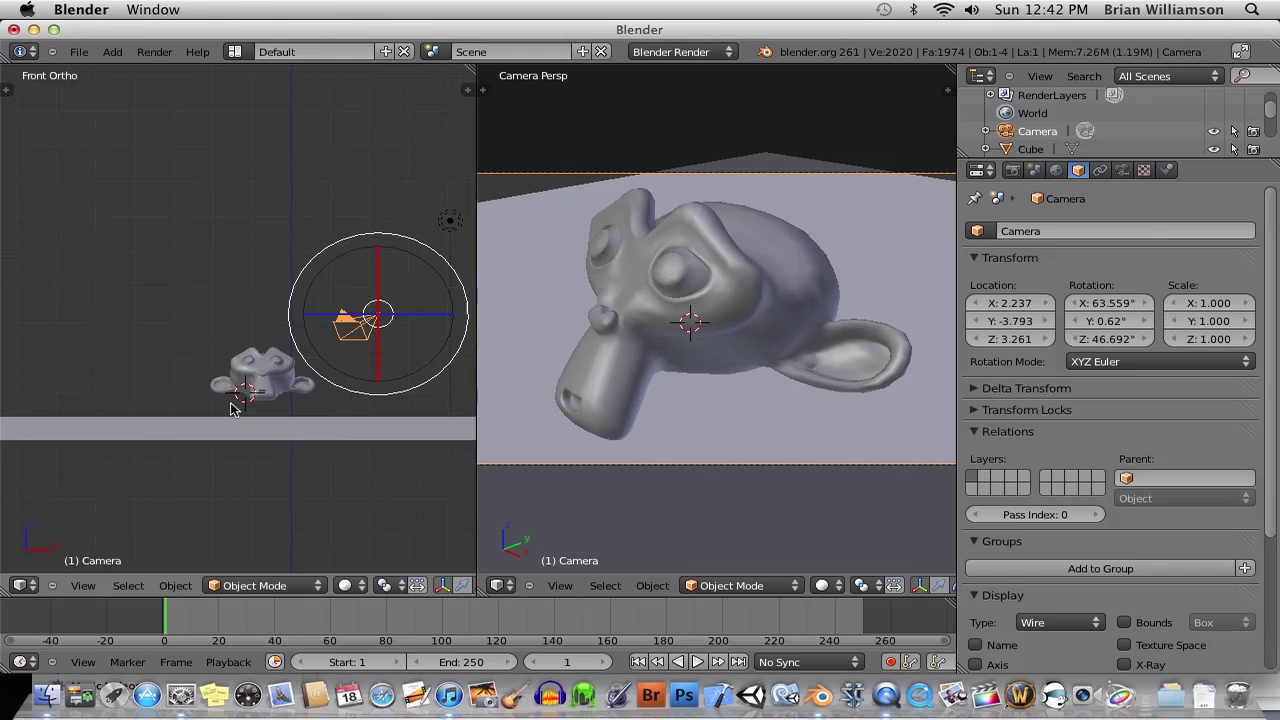
pyautogui.scroll(3, 232, 399)
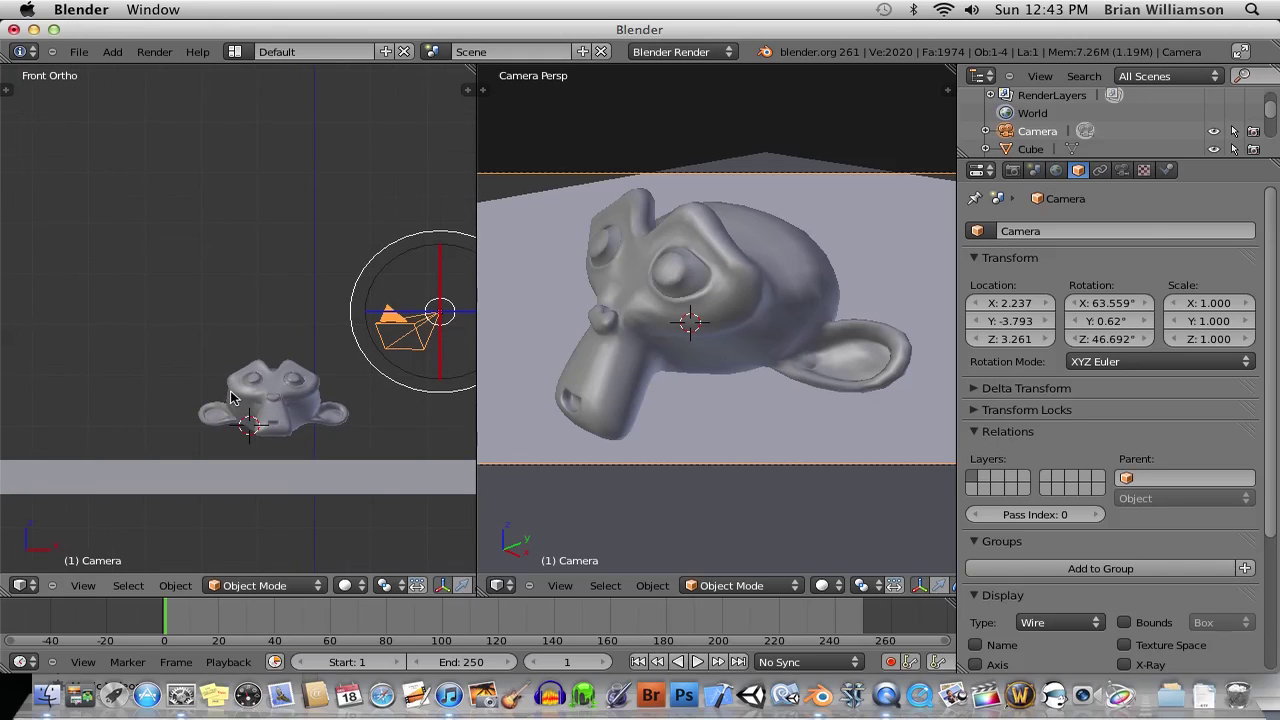
pyautogui.scroll(-1, 232, 399)
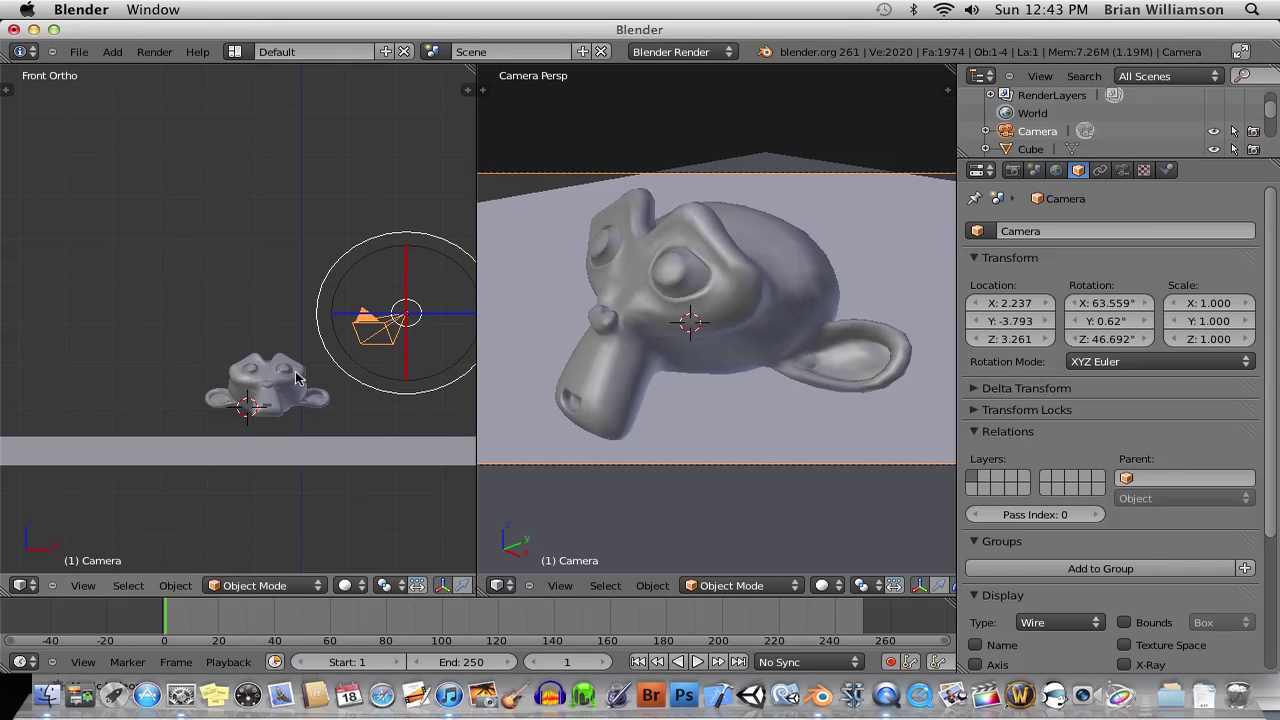
# Switch the render engine to Cycles Render and set the camera view's viewport shading to Rendered
pyautogui.click(722, 55)
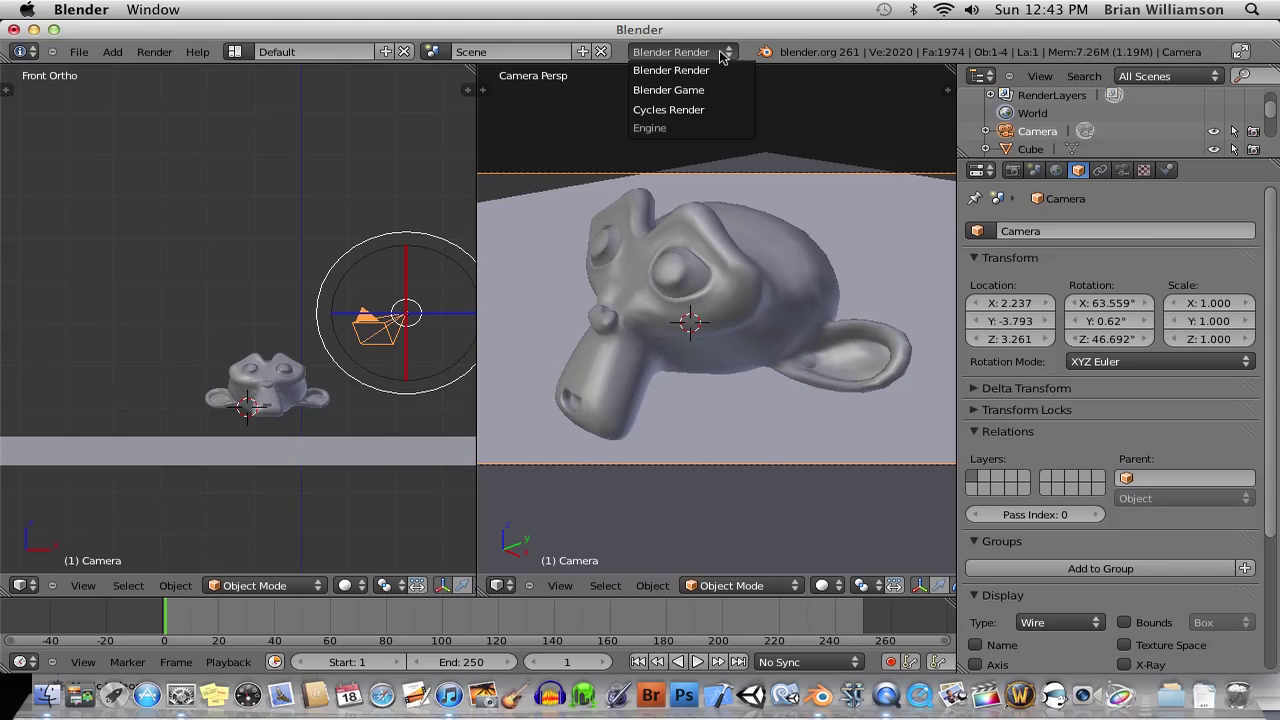
pyautogui.click(703, 112)
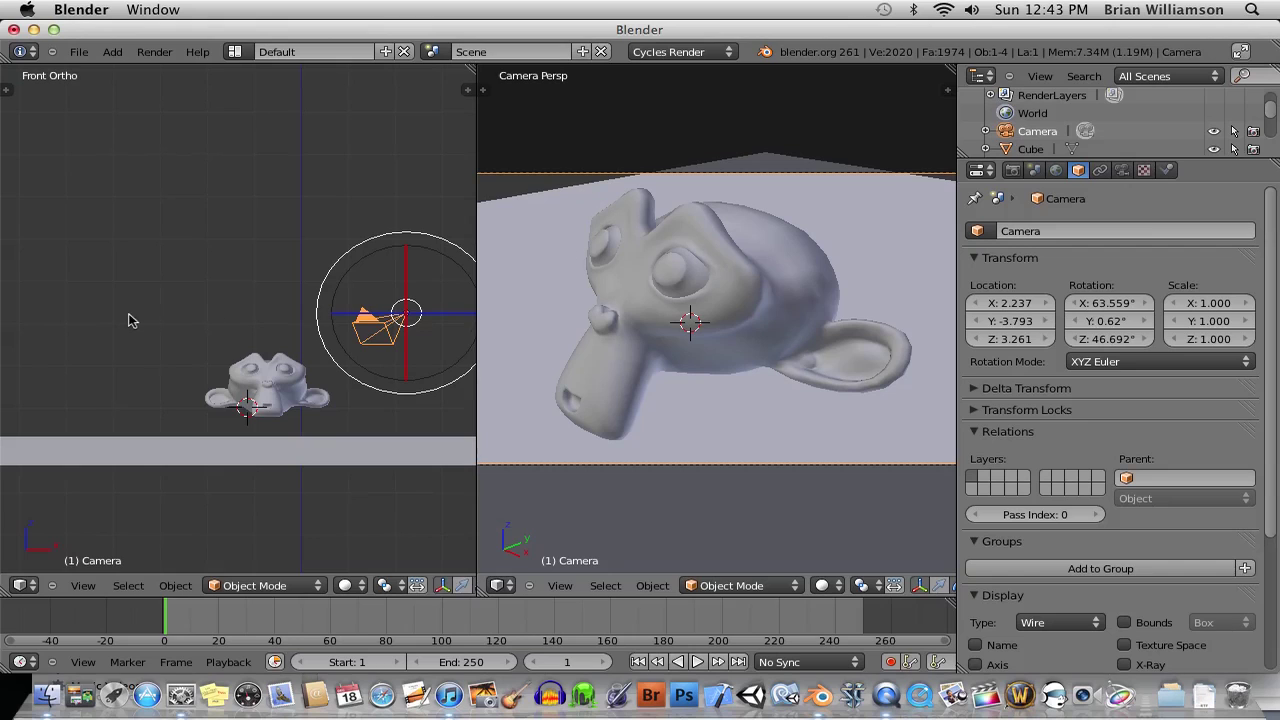
pyautogui.moveTo(252, 419); pyautogui.dragTo(280, 352, button='middle')
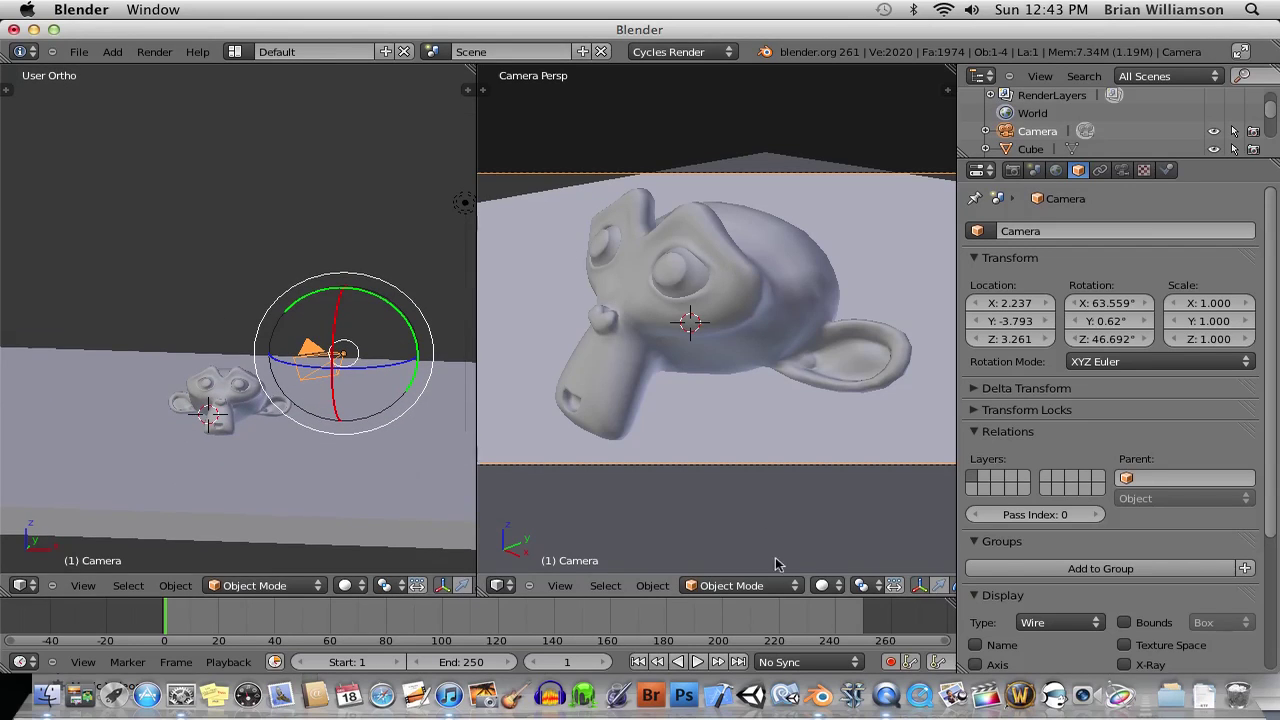
pyautogui.click(835, 587)
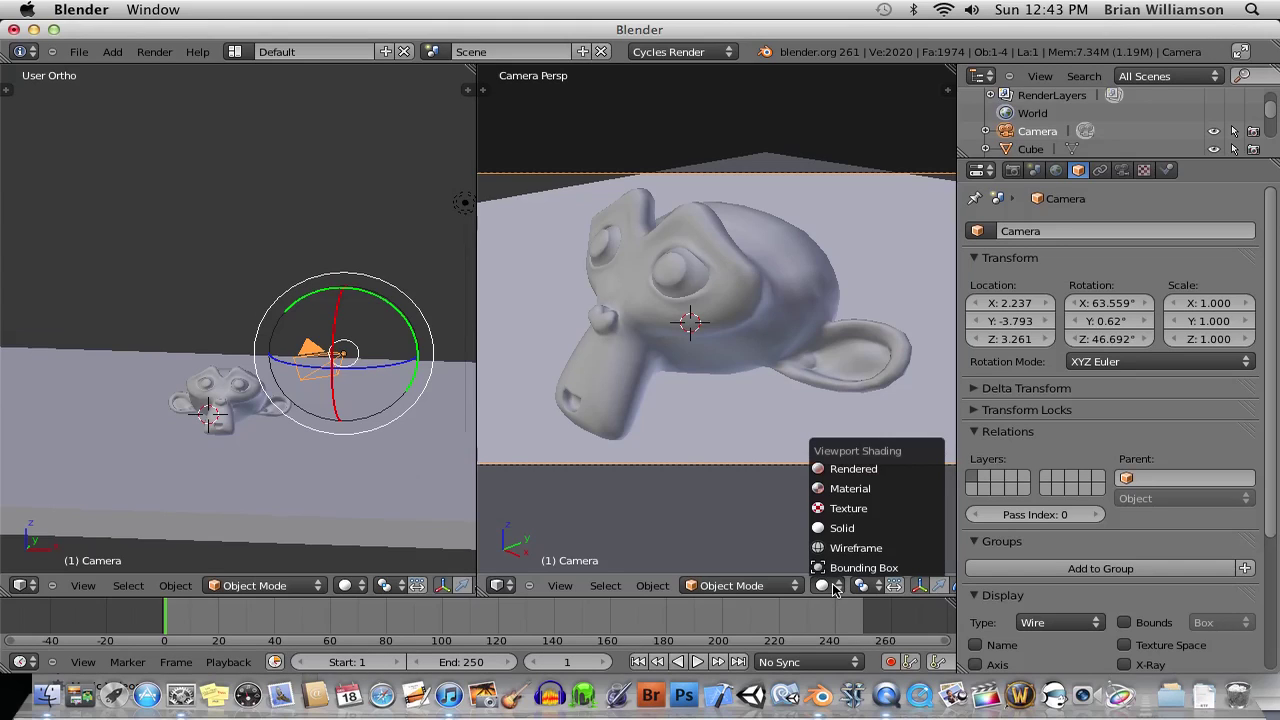
pyautogui.click(835, 470)
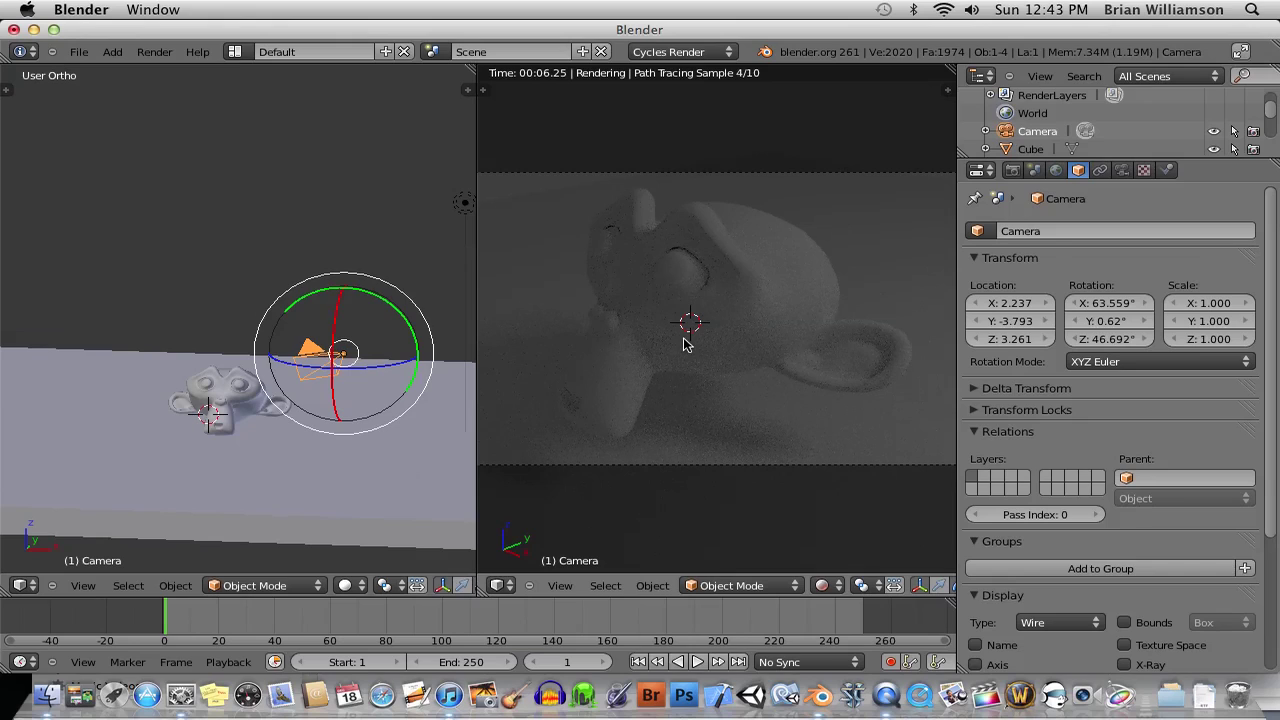
pyautogui.click(783, 366)
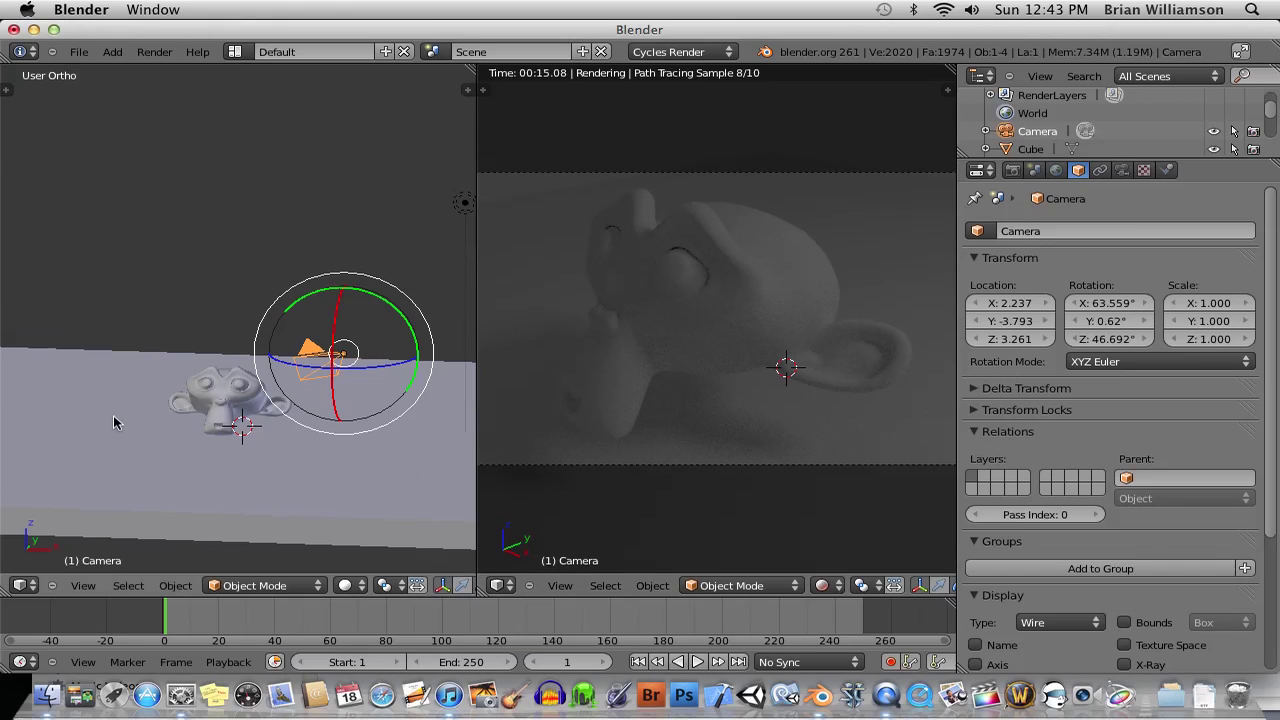
# Add a plane mesh in front view, above the floor on the side of the monkey head opposite the camera
pyautogui.rightClick(460, 205)
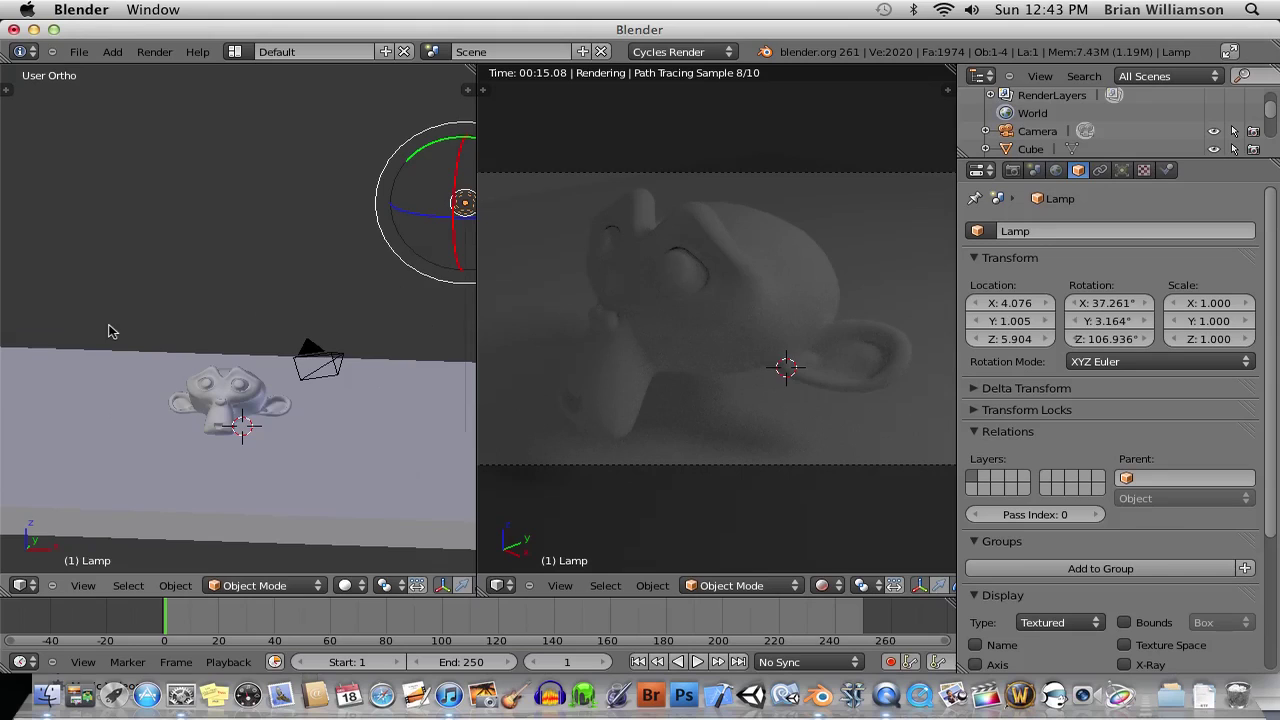
pyautogui.press('KP_1')
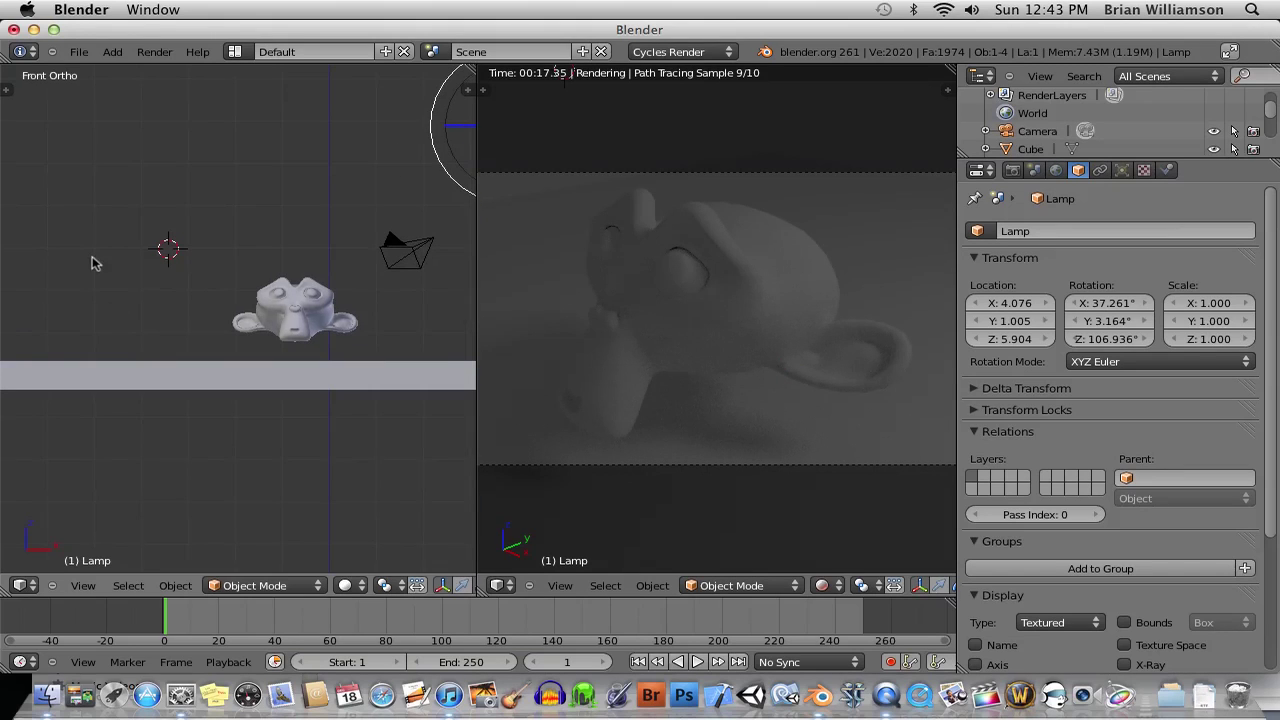
pyautogui.hotkey('shift', 'a')
pyautogui.moveTo(103, 241)
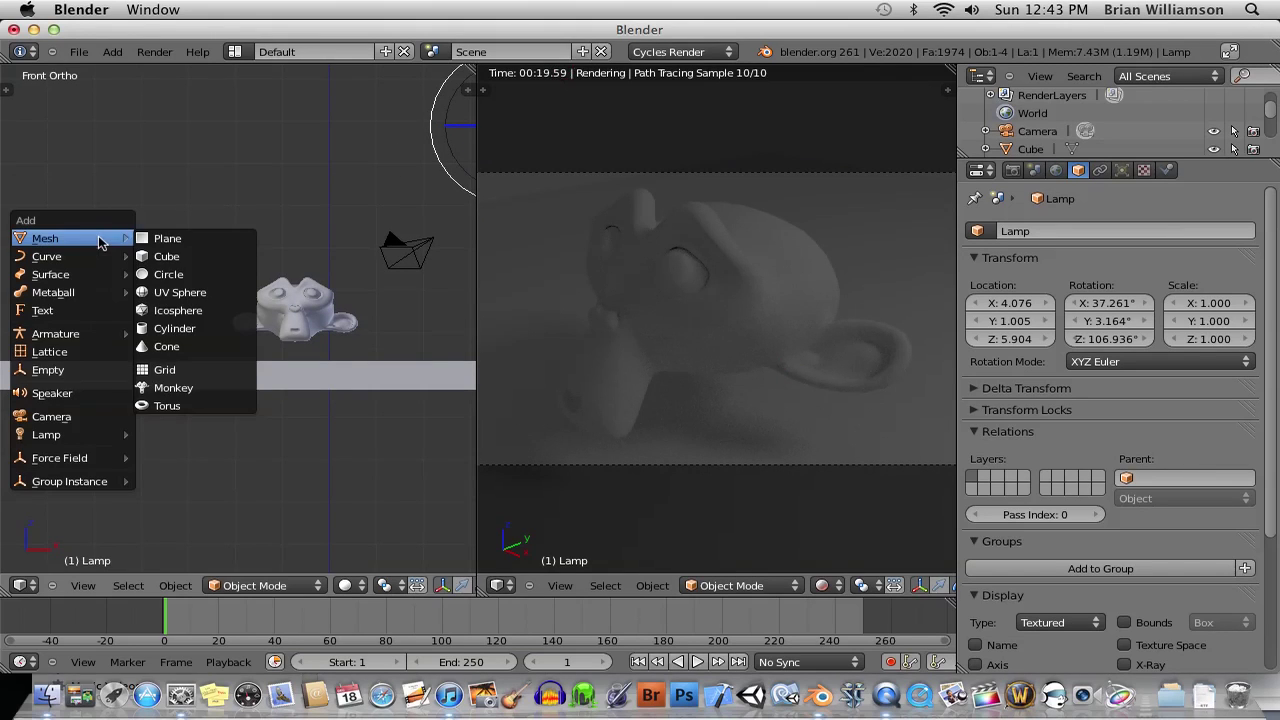
pyautogui.click(168, 239)
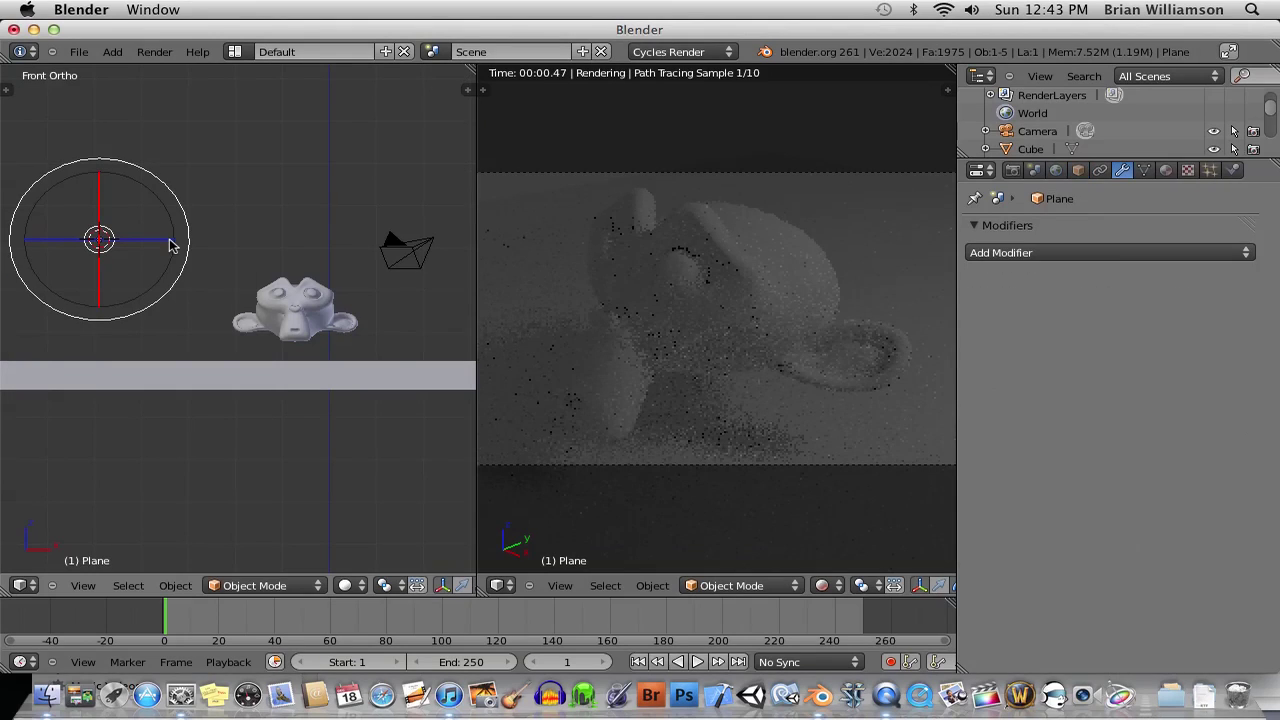
pyautogui.press('n')
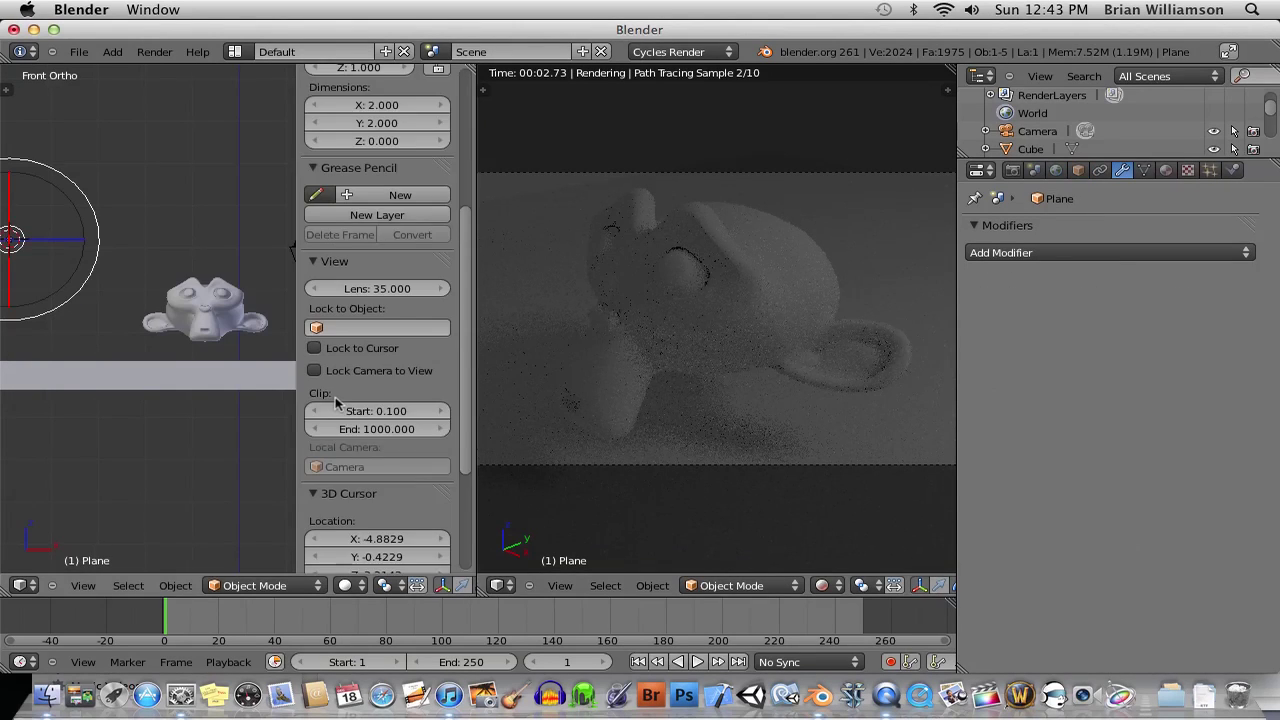
pyautogui.scroll(-5, 458, 420)
pyautogui.scroll(-1, 458, 420)
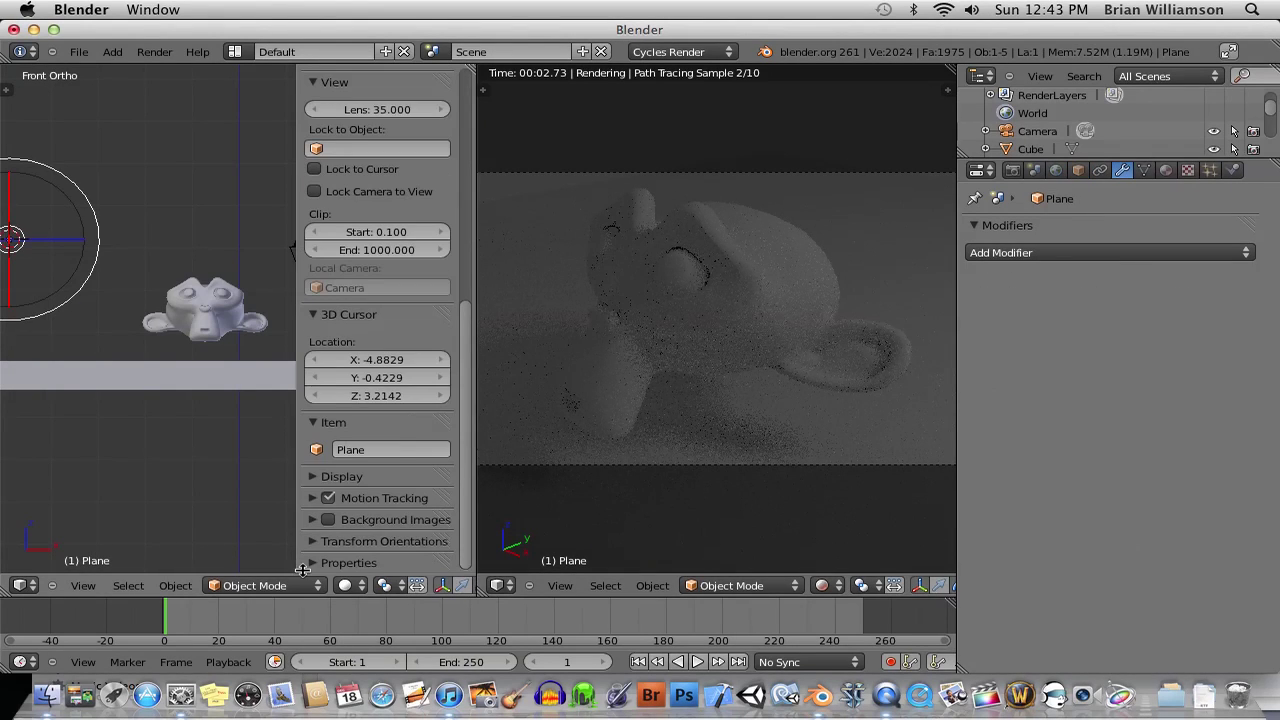
pyautogui.scroll(6, 303, 520)
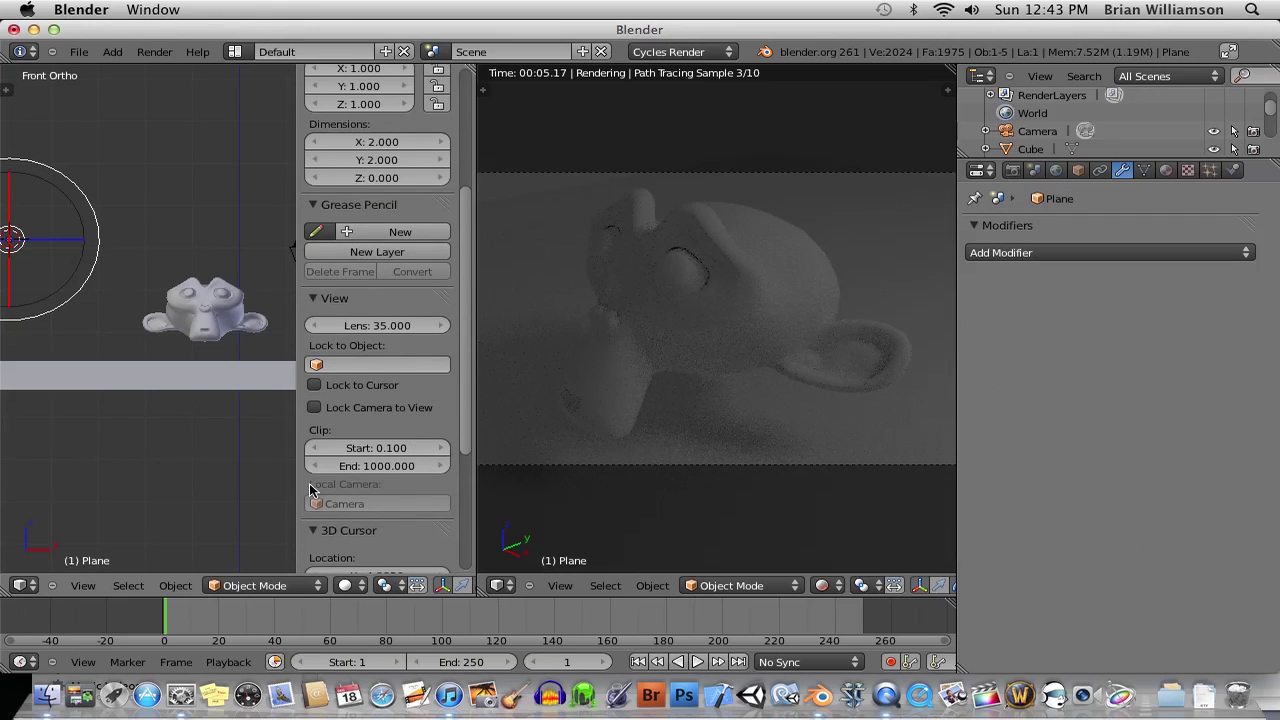
pyautogui.press('n')
# Rotate the new plane so that it is tilted down towards the monkey head
pyautogui.moveTo(214, 294); pyautogui.dragTo(230, 384, button='middle')
pyautogui.moveTo(165, 366); pyautogui.dragTo(146, 358)
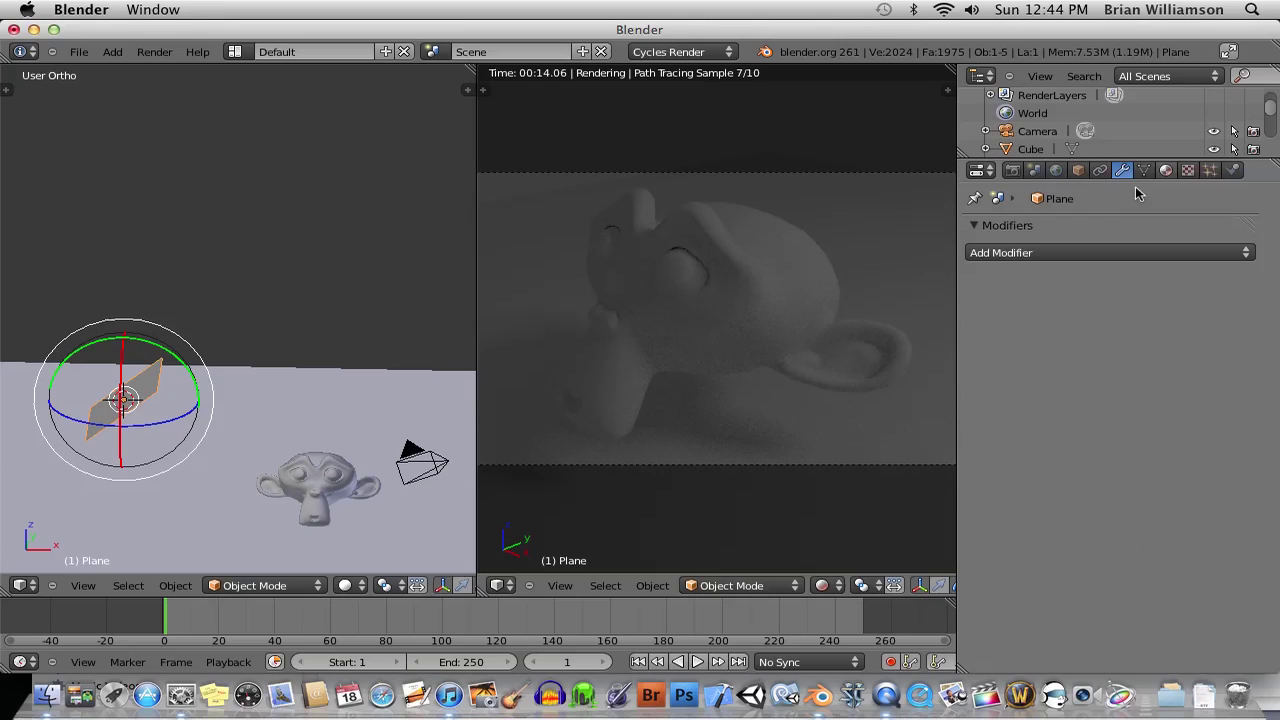
# Give the plane a new material with an Emission surface and a strength of 83.08
pyautogui.click(1165, 171)
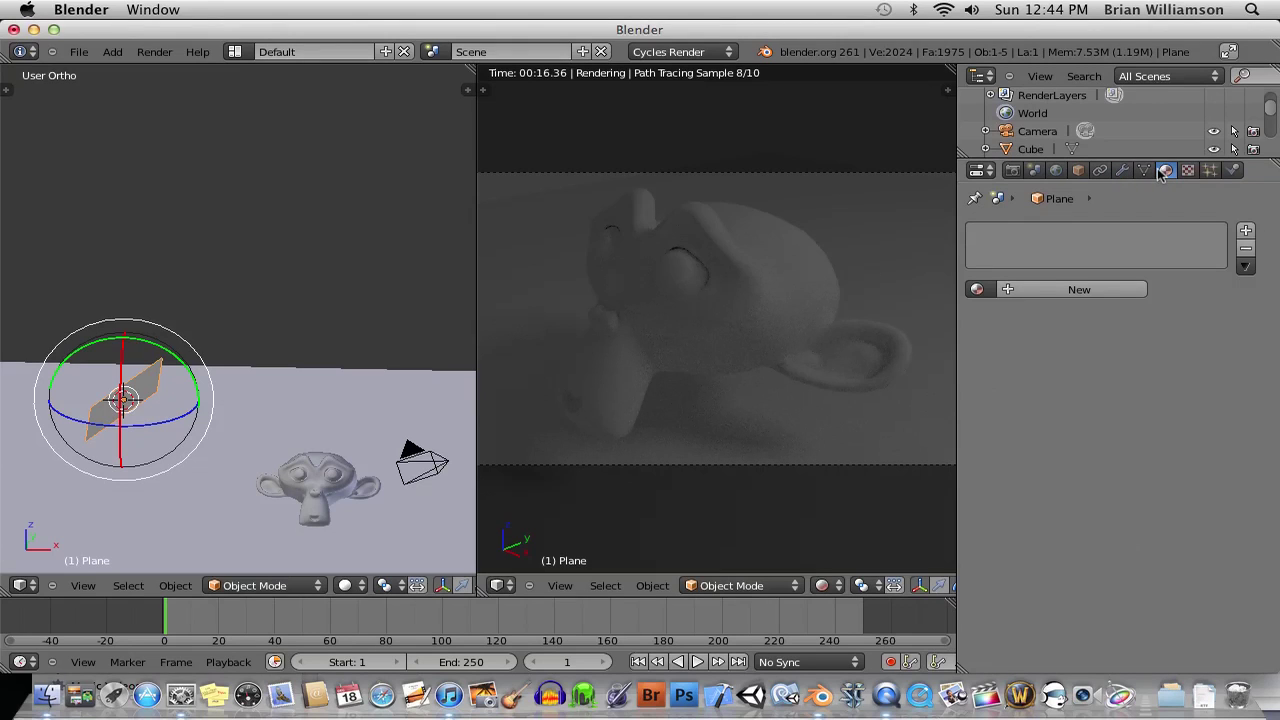
pyautogui.click(1040, 290)
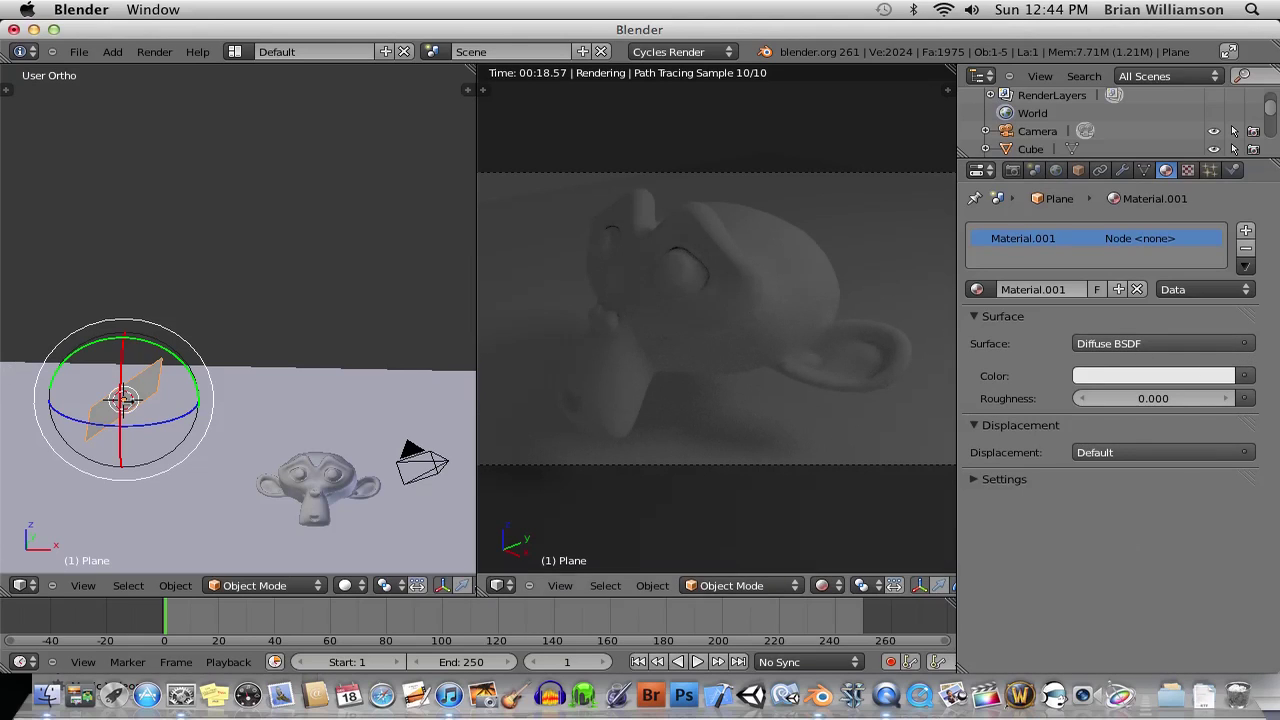
pyautogui.moveTo(128, 395); pyautogui.dragTo(150, 385, button='middle')
pyautogui.click(1237, 345)
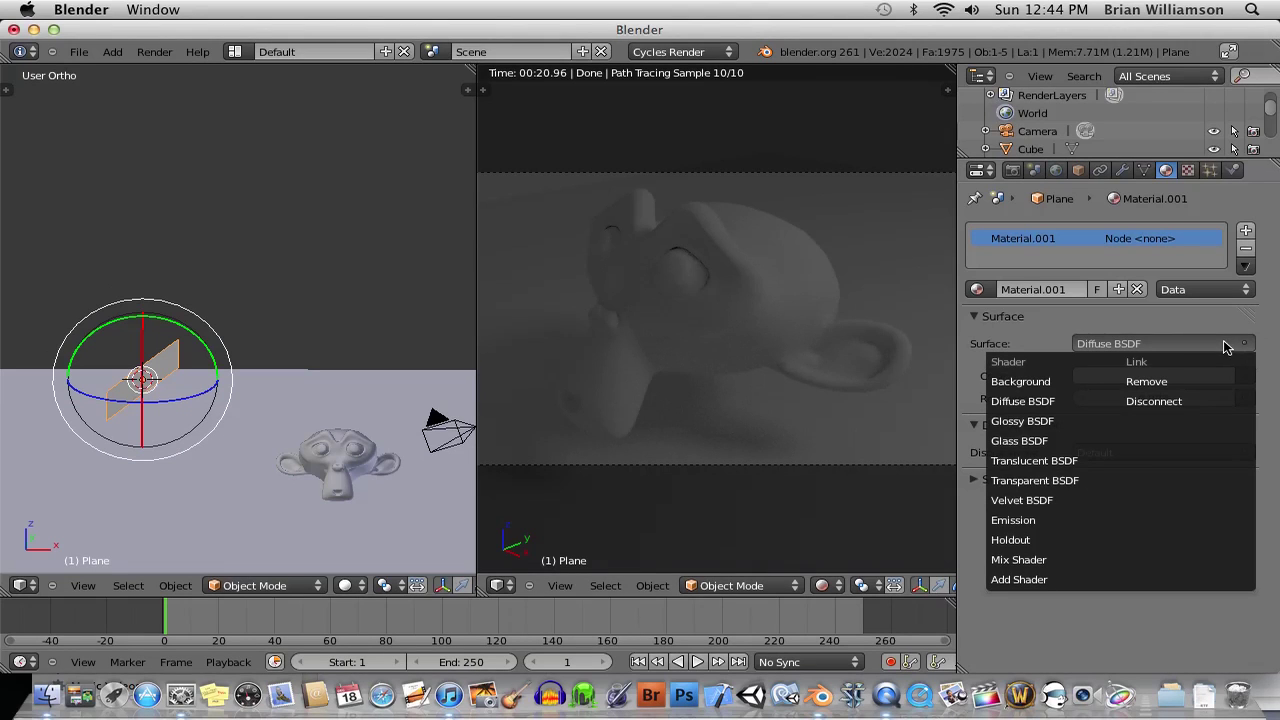
pyautogui.click(1015, 521)
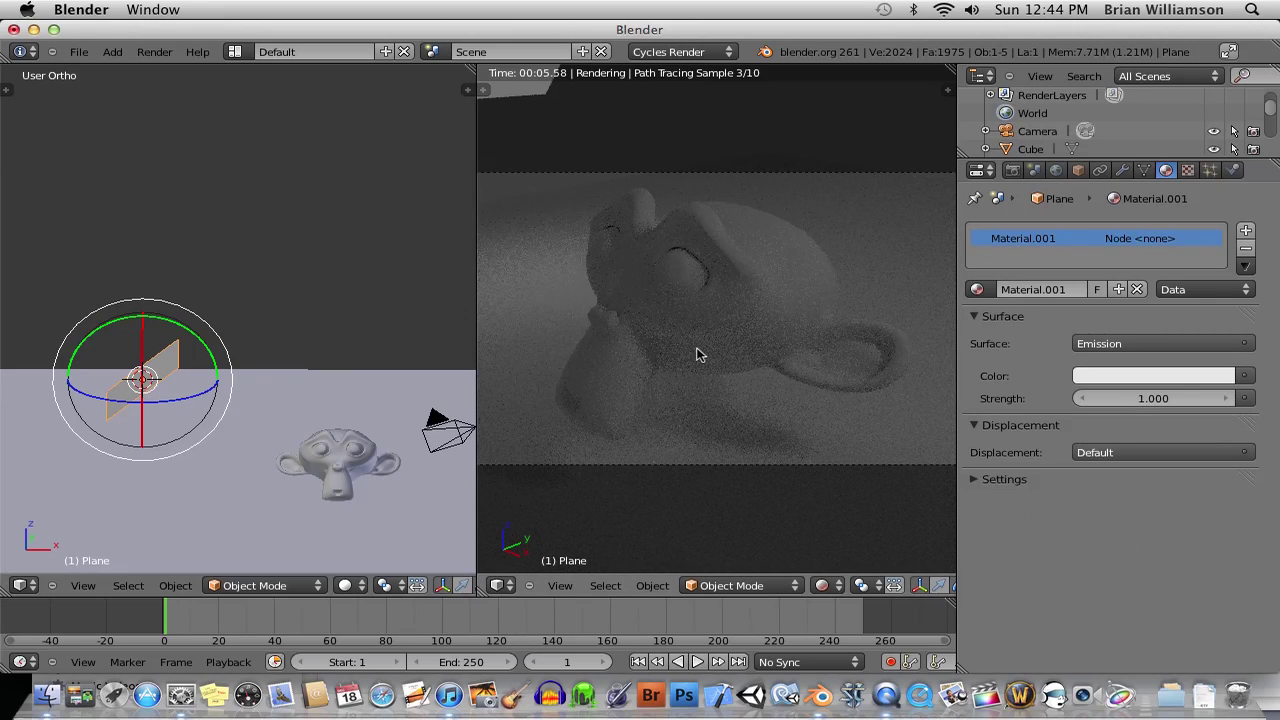
pyautogui.moveTo(1165, 400)
pyautogui.mouseDown()
pyautogui.moveTo(1213, 394)
pyautogui.moveTo(1155, 400)
pyautogui.mouseUp()
# Enable shader nodes for the point lamp above the floor
pyautogui.moveTo(298, 403); pyautogui.dragTo(260, 372, button='middle')
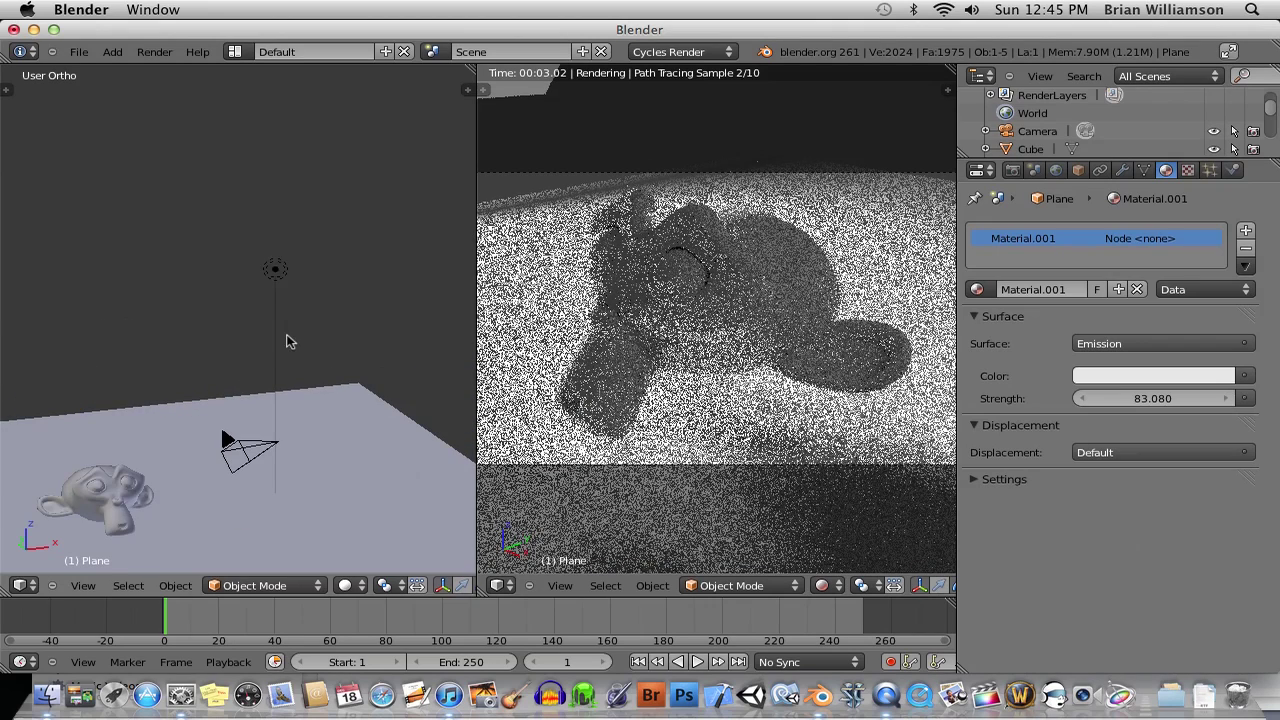
pyautogui.rightClick(278, 274)
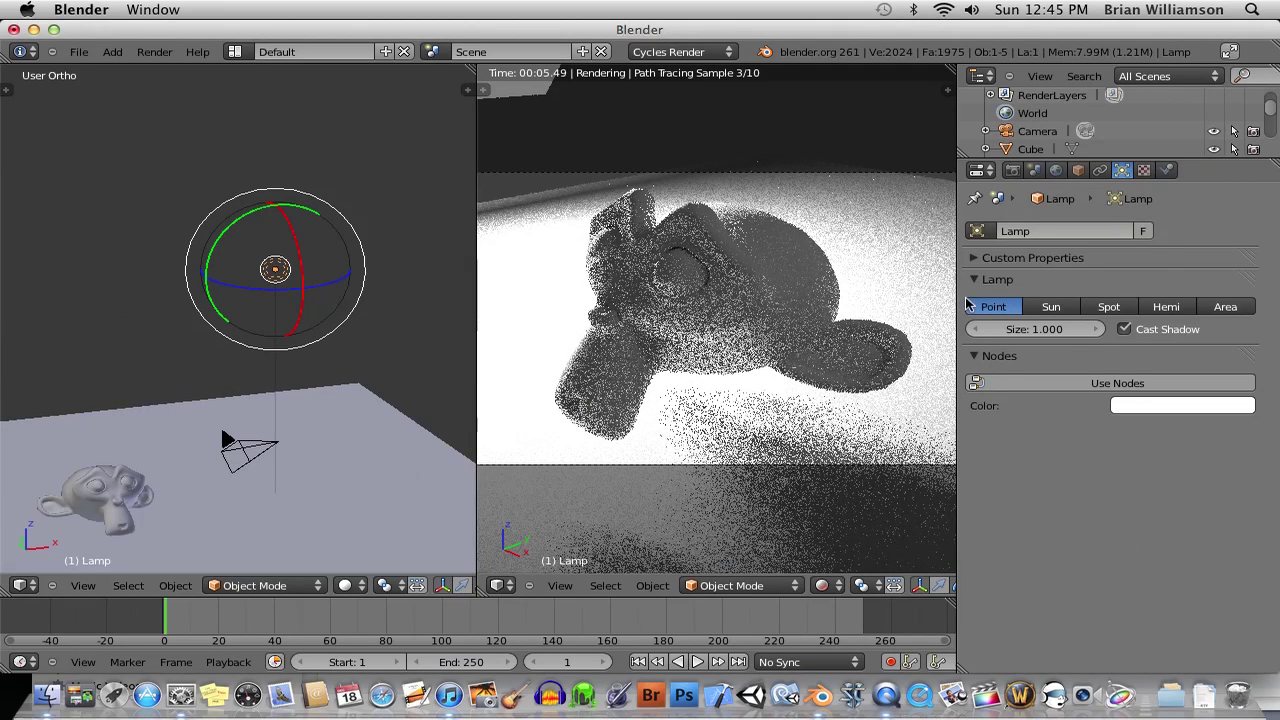
pyautogui.click(1025, 383)
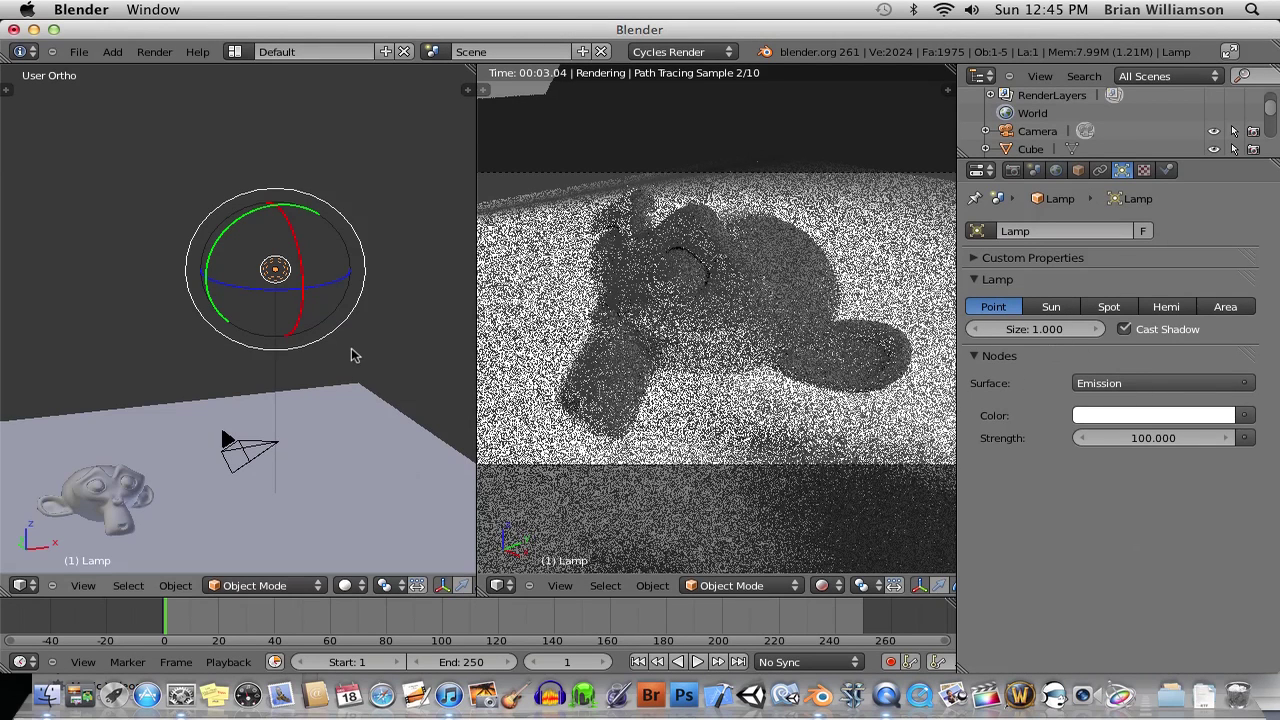
# Delete the point lamp from the scene
pyautogui.keyDown('shift'); pyautogui.moveTo(304, 358); pyautogui.dragTo(349, 346, button='middle'); pyautogui.keyUp('shift')
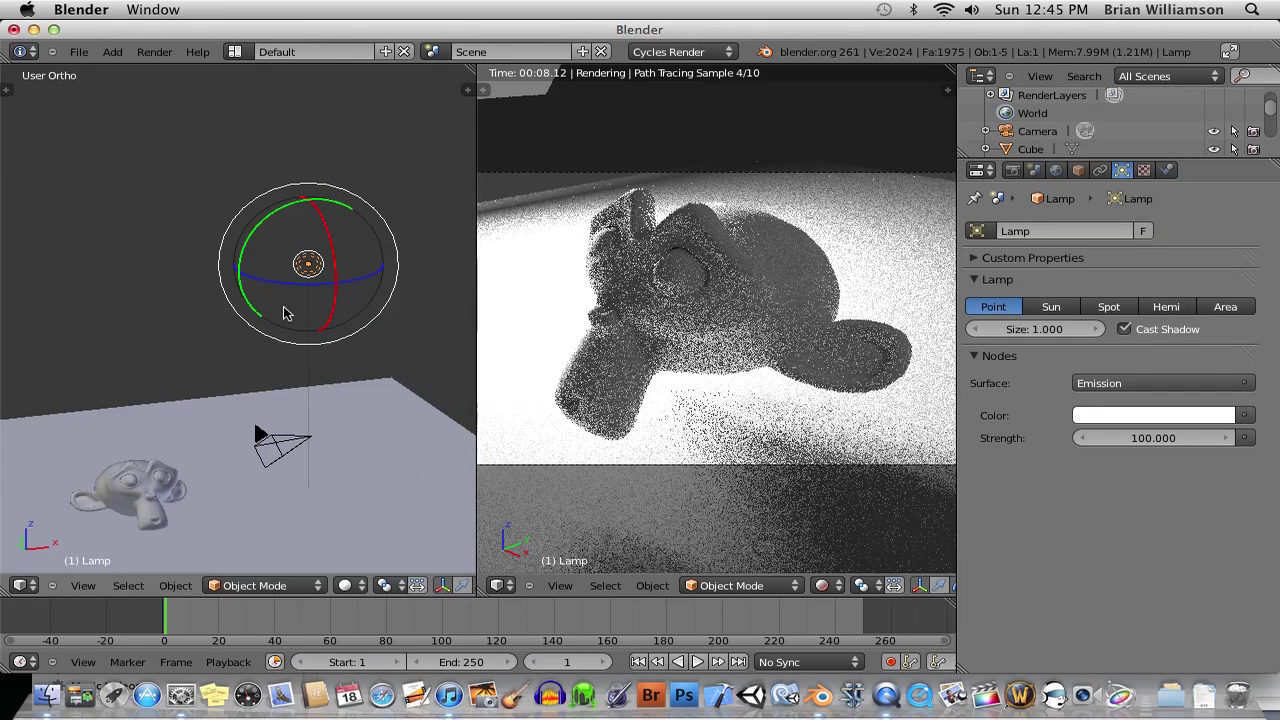
pyautogui.keyDown('shift'); pyautogui.moveTo(266, 324); pyautogui.dragTo(304, 308, button='middle'); pyautogui.keyUp('shift')
pyautogui.moveTo(176, 403); pyautogui.dragTo(360, 323, button='middle')
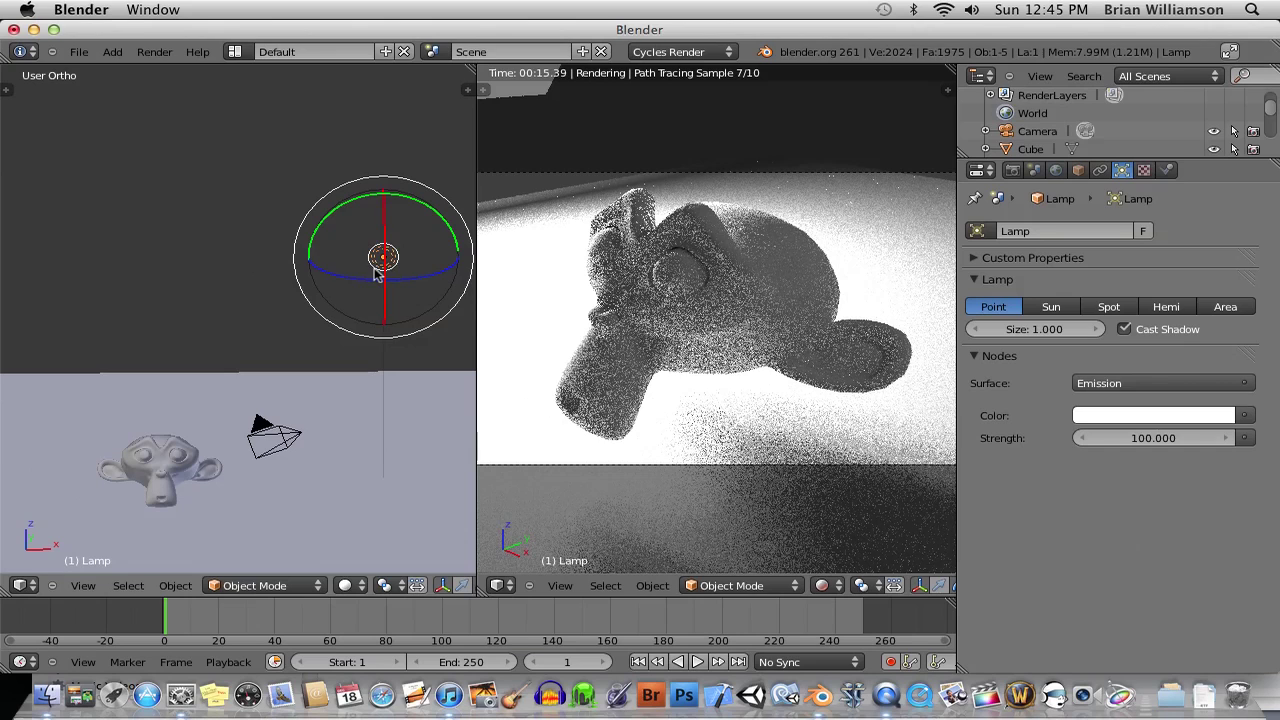
pyautogui.press('x')
pyautogui.click(372, 270)
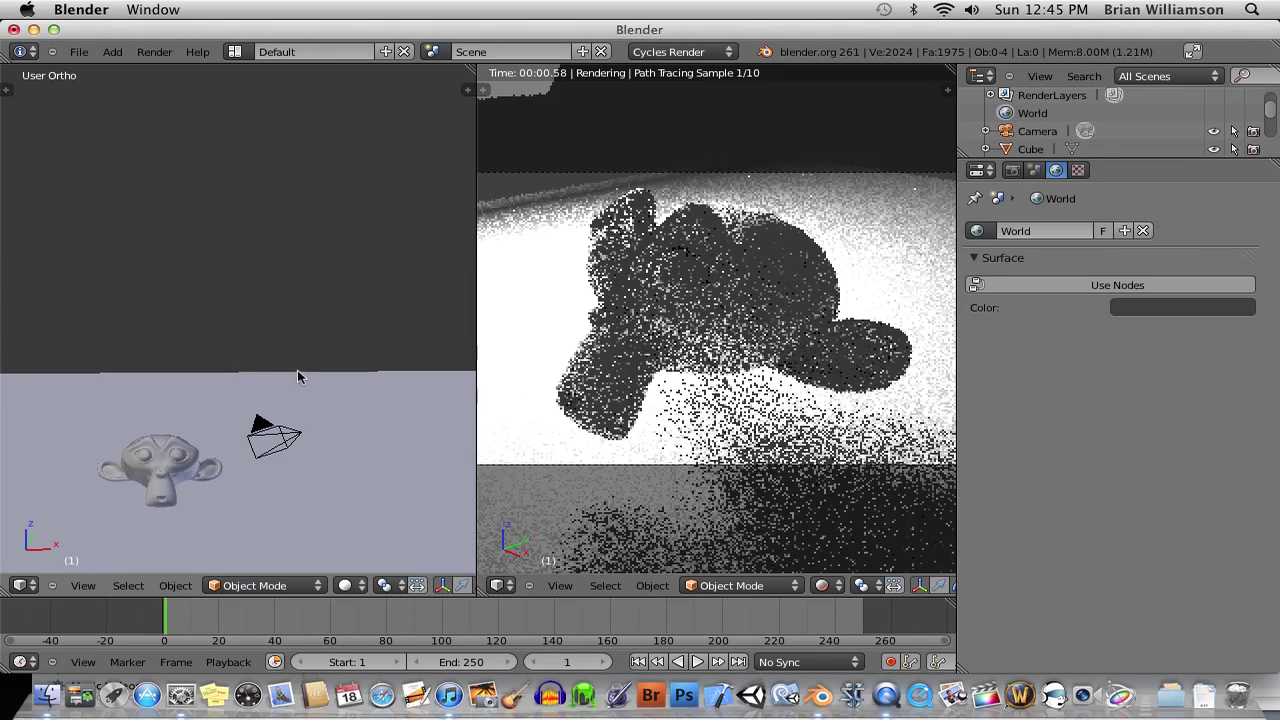
# Set the emission strength of the tilted plane's material to 60
pyautogui.keyDown('shift'); pyautogui.moveTo(297, 376); pyautogui.dragTo(423, 337, button='middle'); pyautogui.keyUp('shift')
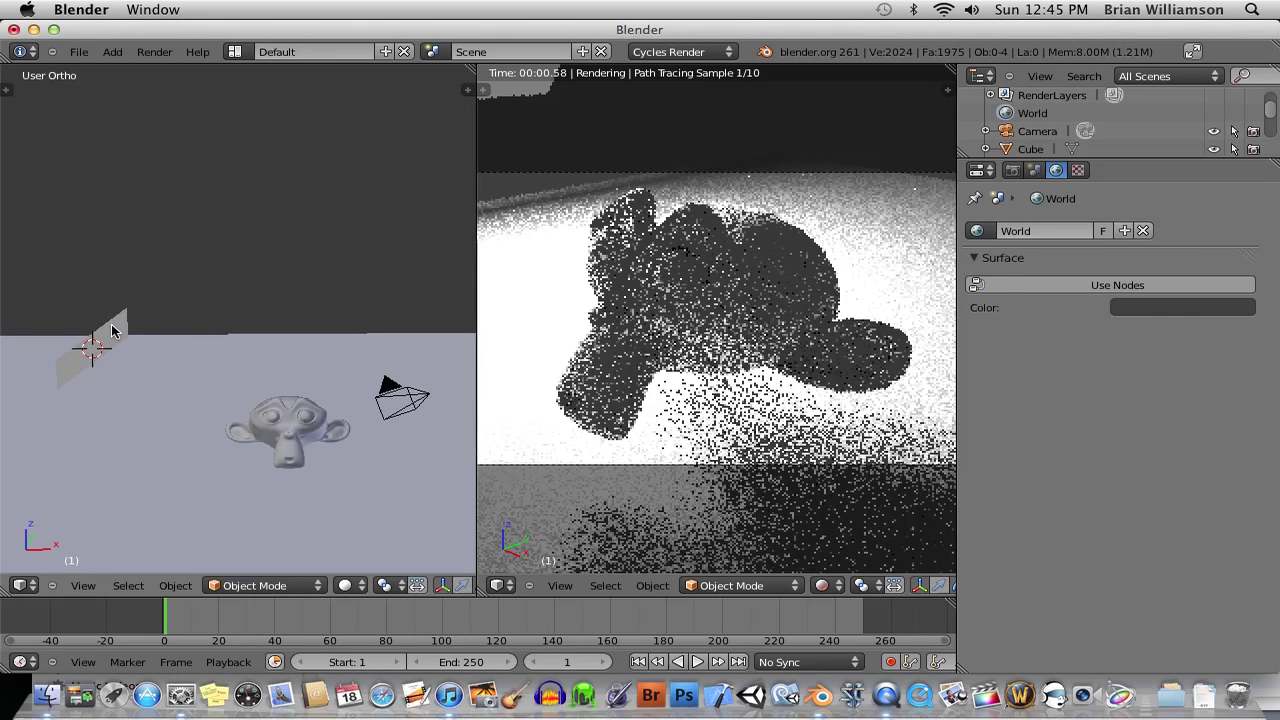
pyautogui.rightClick(112, 332)
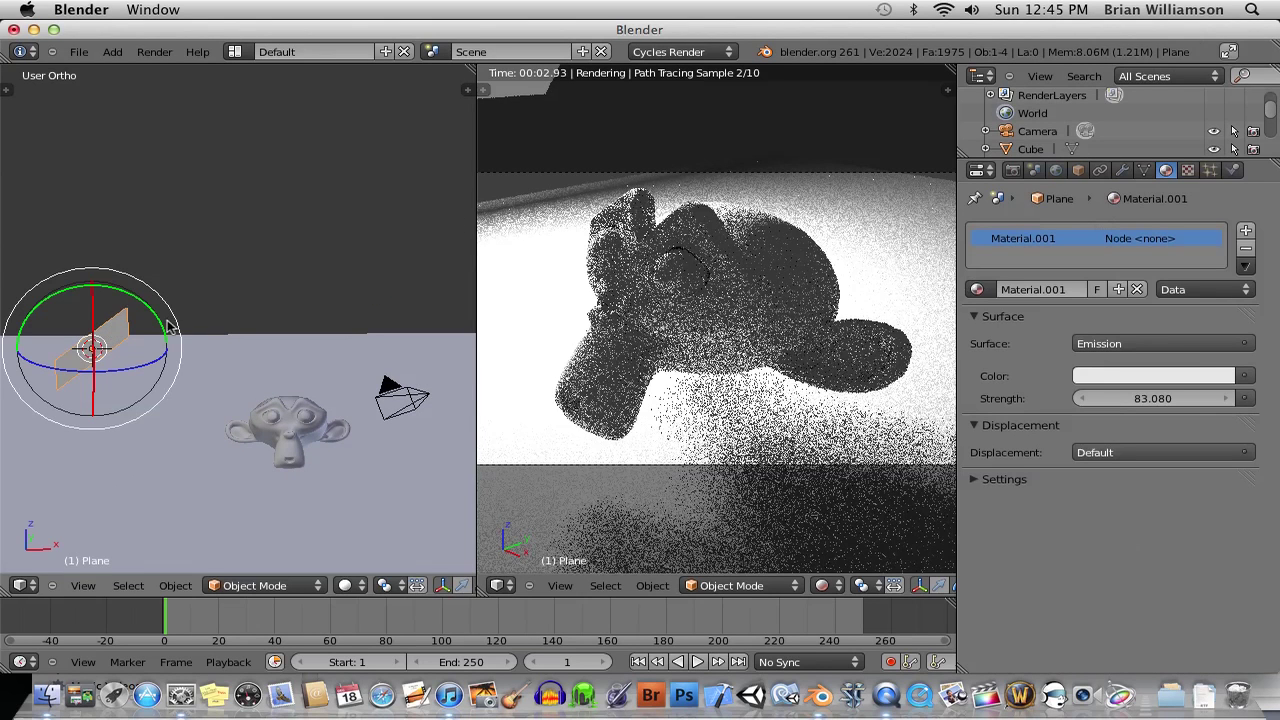
pyautogui.click(1130, 398)
pyautogui.write('6')
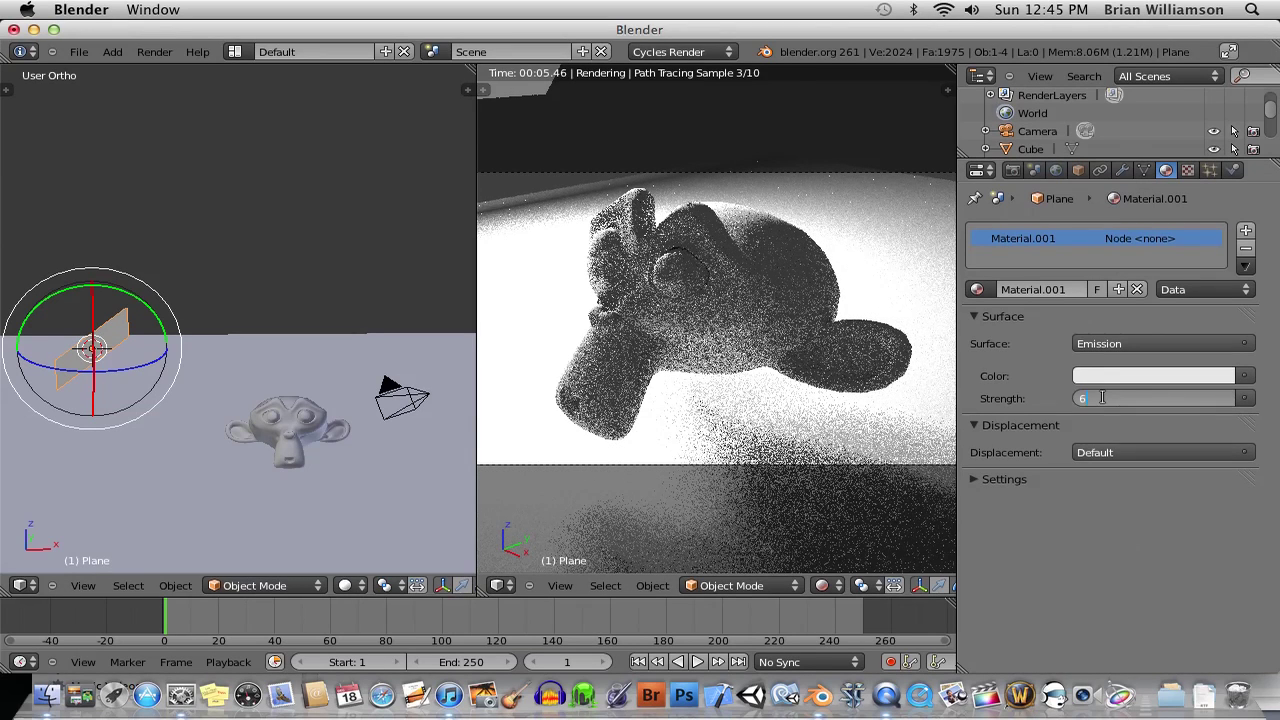
pyautogui.write('0')
pyautogui.press('Return')
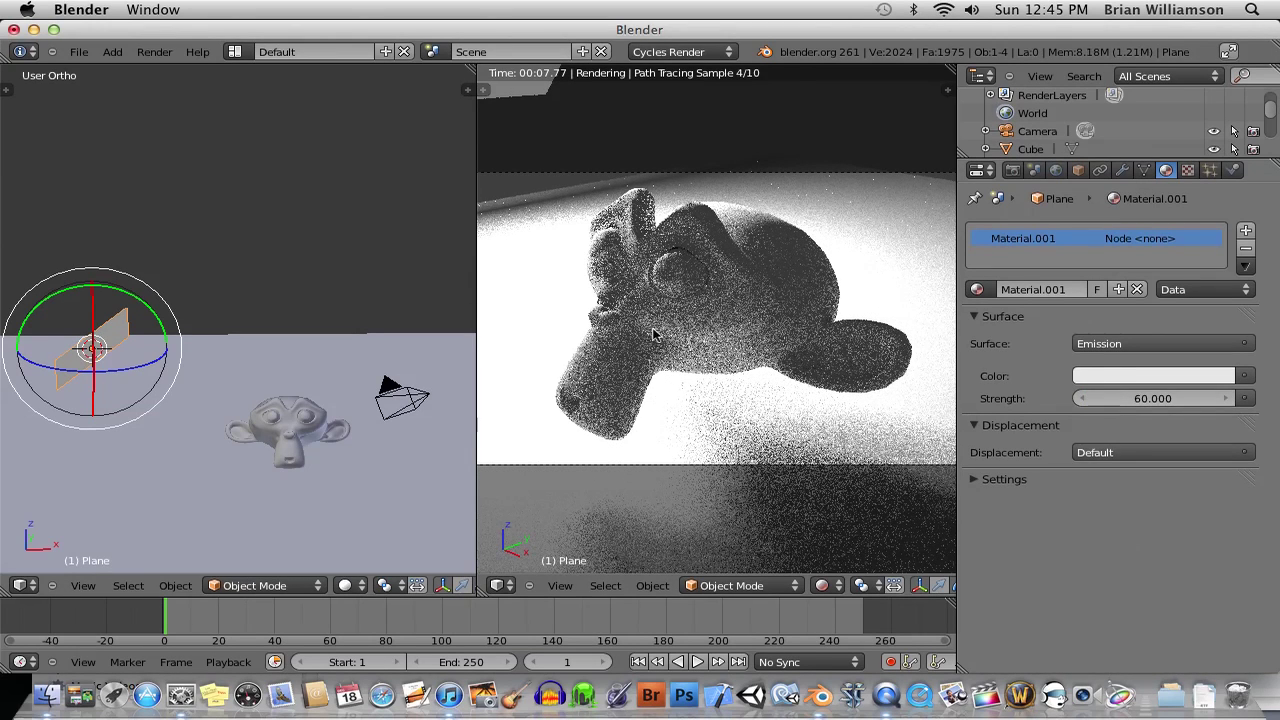
# Give the monkey head a new material with a Glossy BSDF surface
pyautogui.click(695, 328)
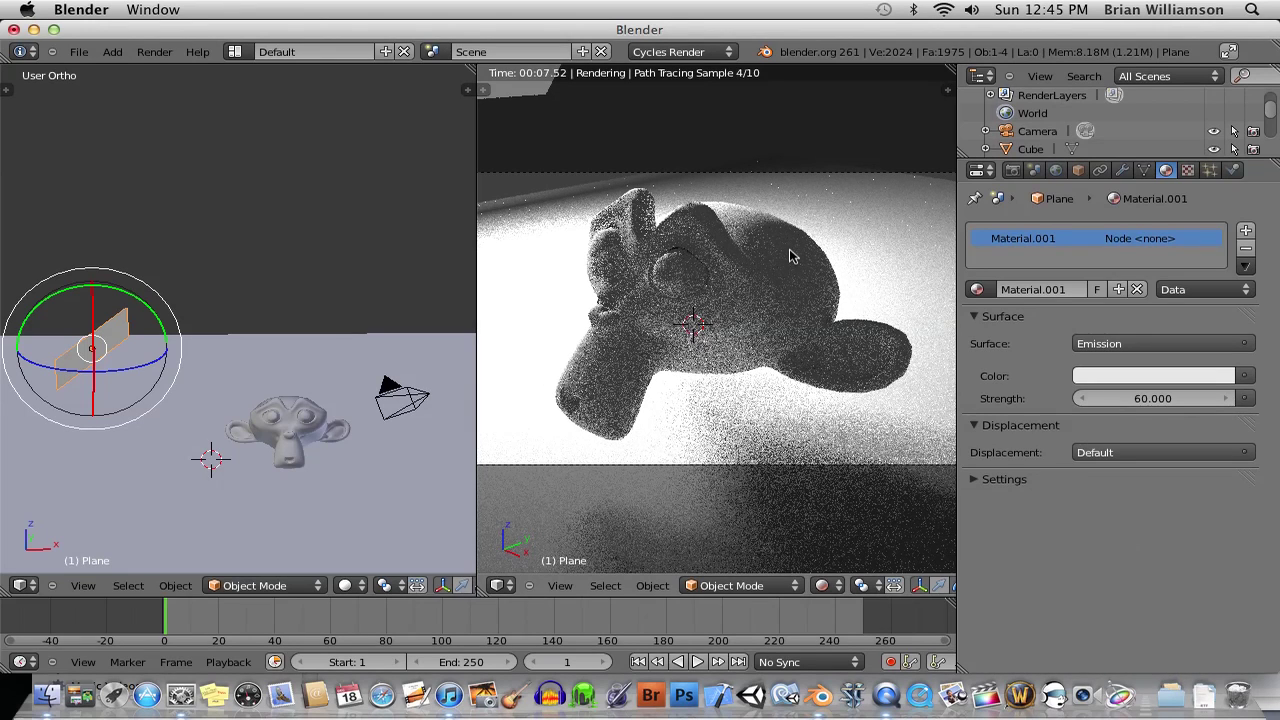
pyautogui.rightClick(264, 424)
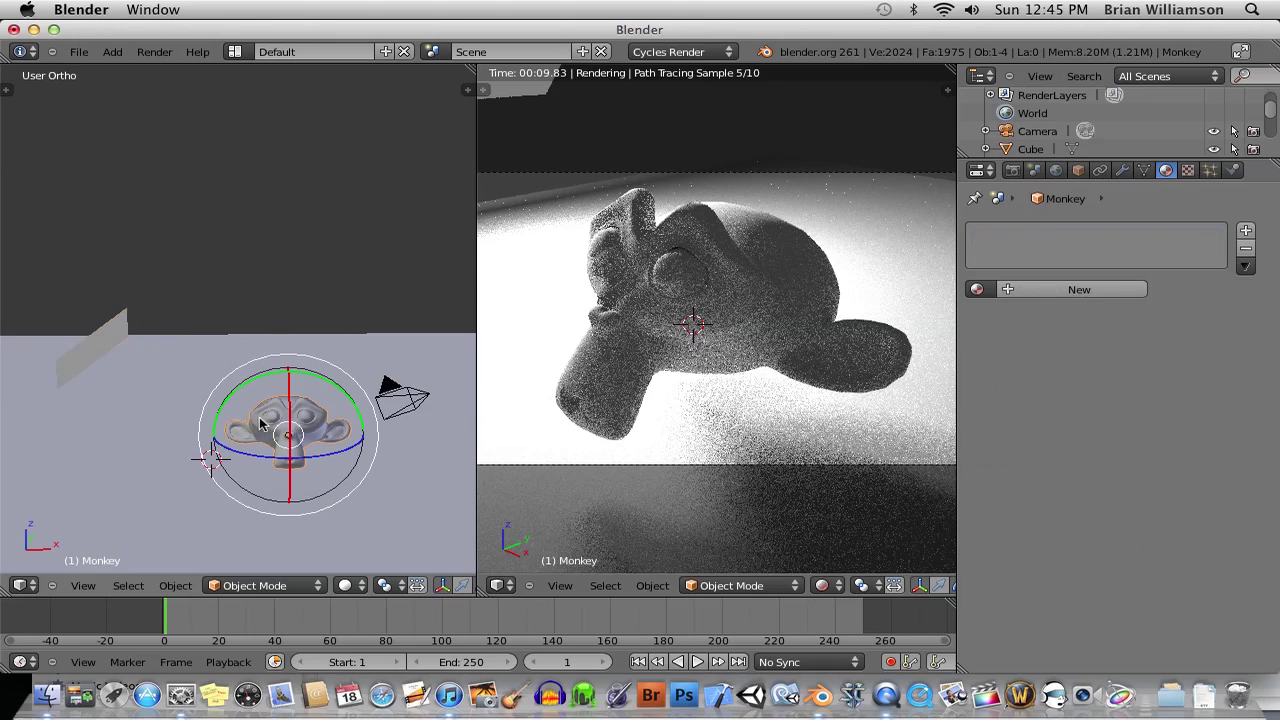
pyautogui.click(1139, 289)
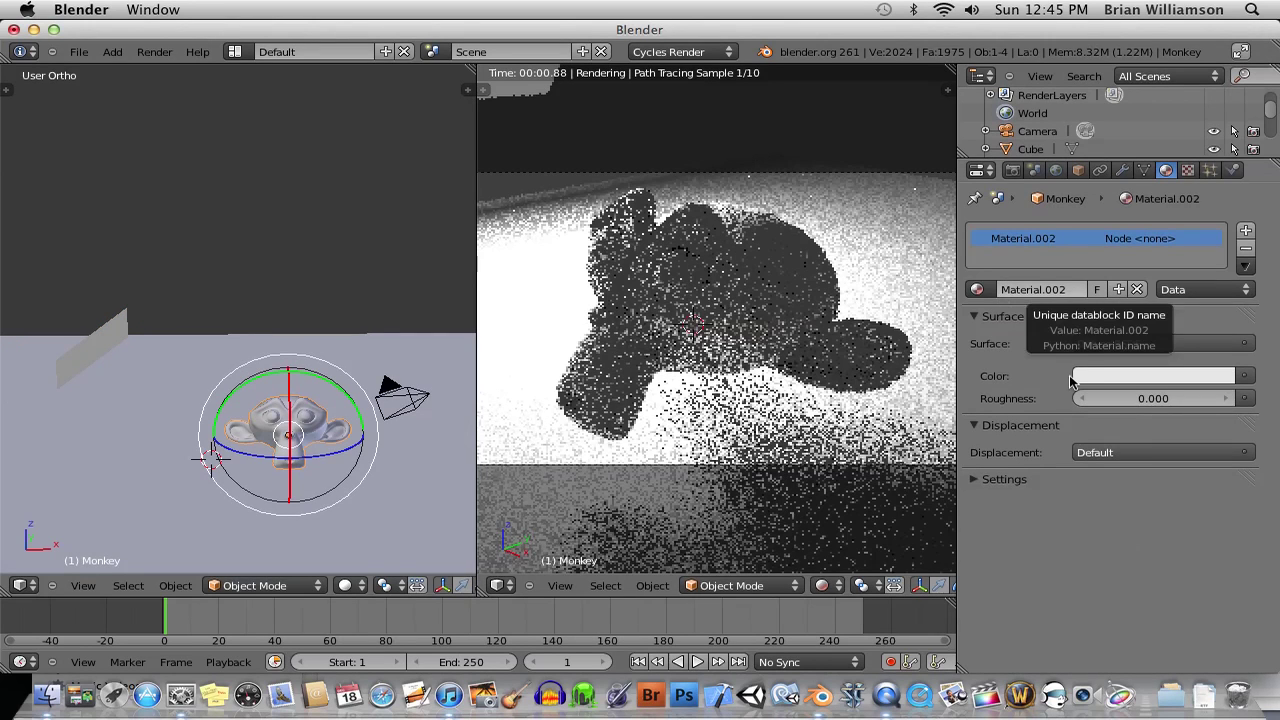
pyautogui.click(1190, 345)
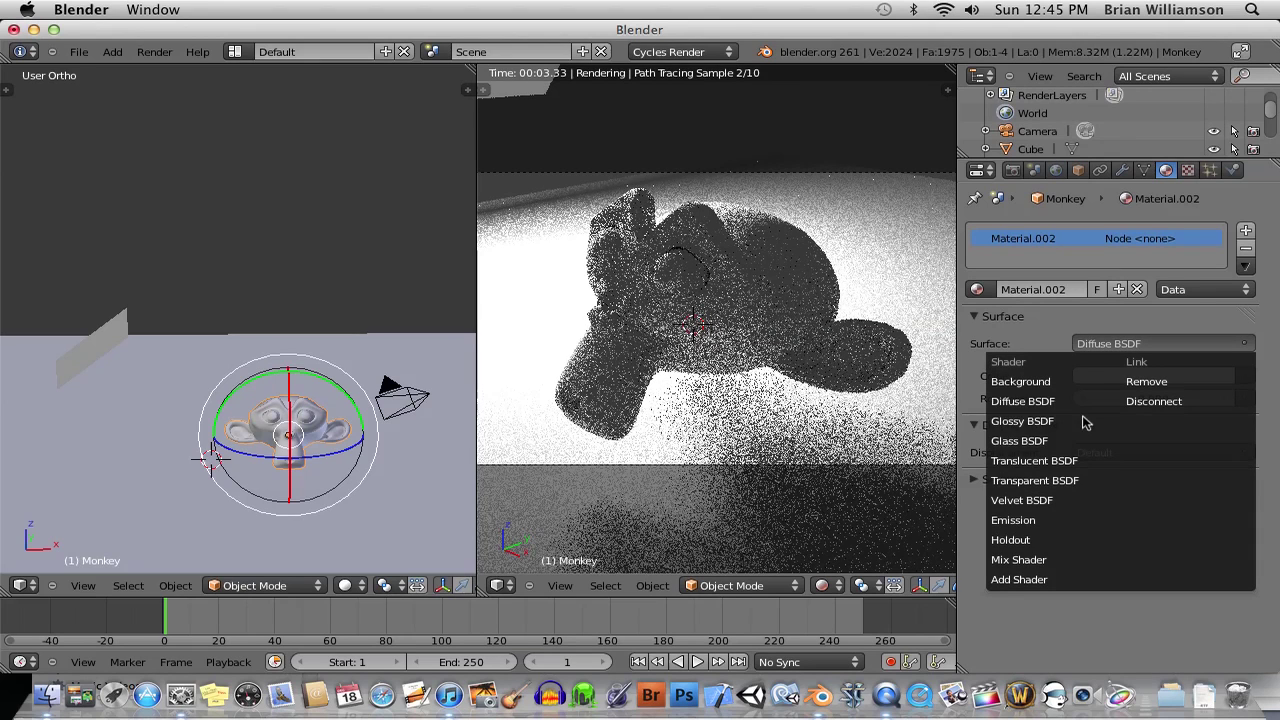
pyautogui.click(1034, 424)
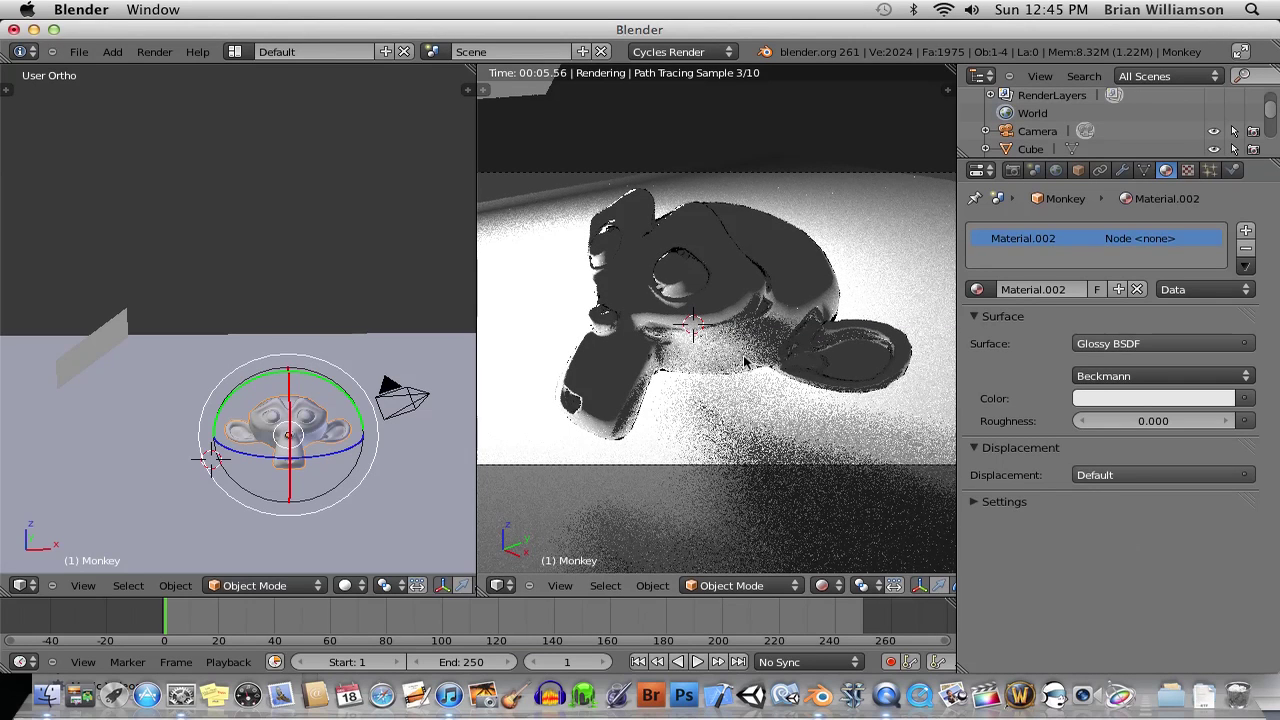
# Change the monkey head's surface shader to Glass BSDF and turn the head slightly about its vertical axis
pyautogui.click(1131, 343)
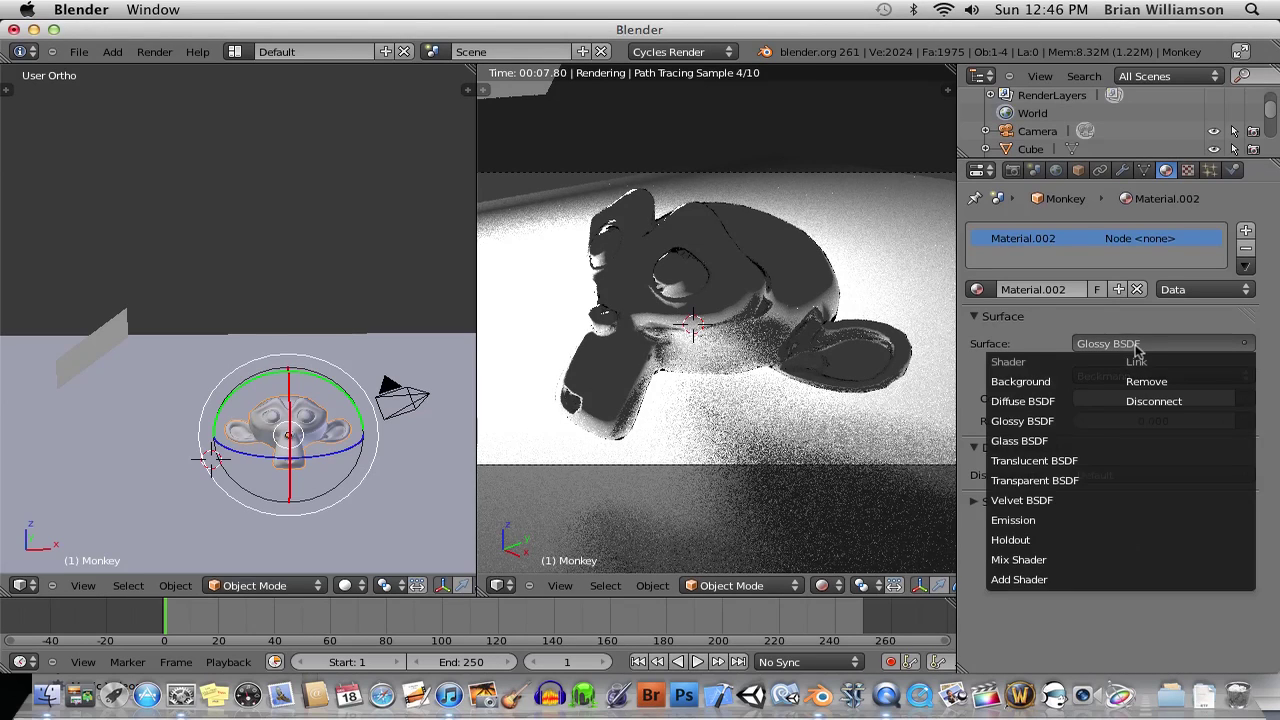
pyautogui.click(1036, 444)
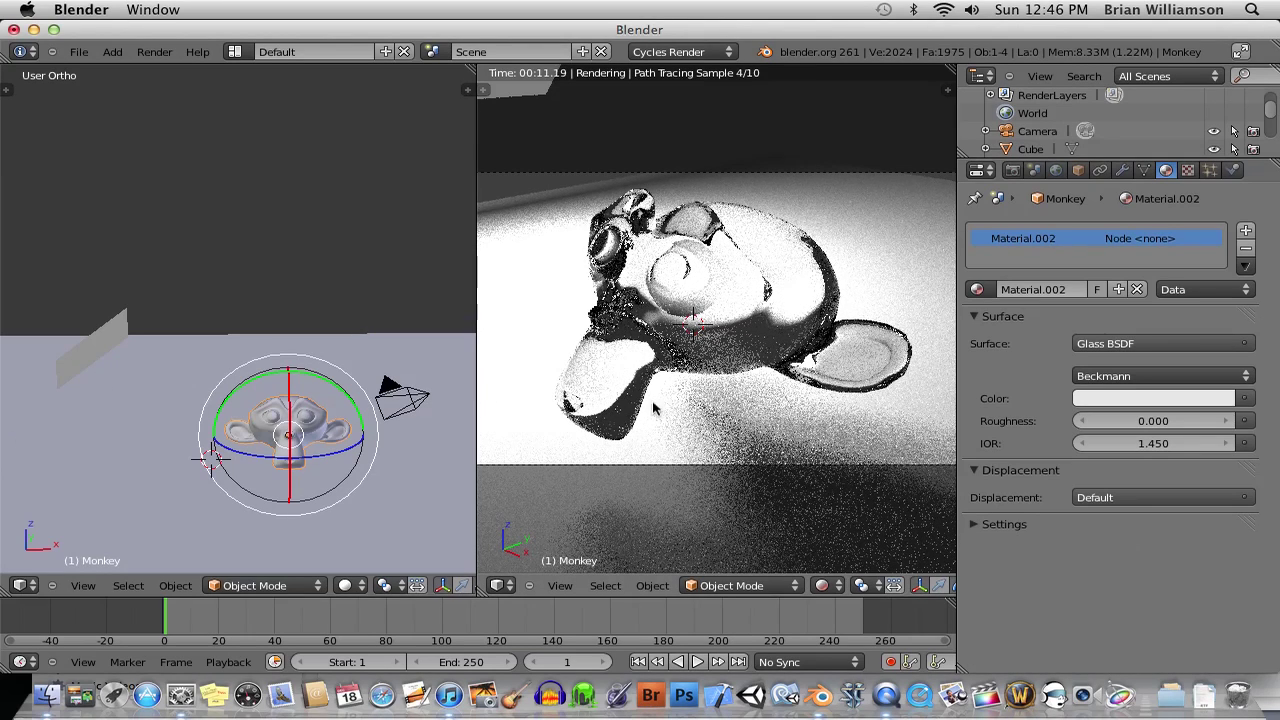
pyautogui.moveTo(330, 458); pyautogui.dragTo(358, 437)
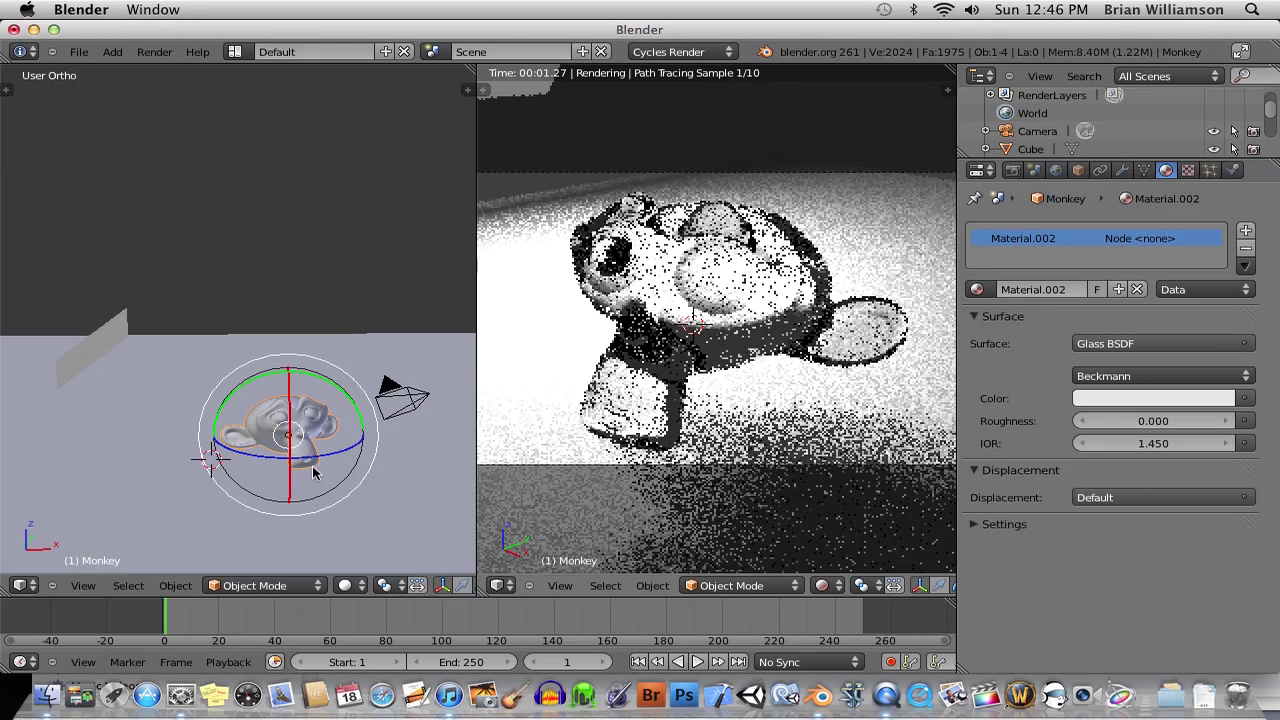
# From the top view, shift the emissive plane slightly farther back along Y and rotate it diagonally relative to the monkey head
pyautogui.rightClick(125, 333)
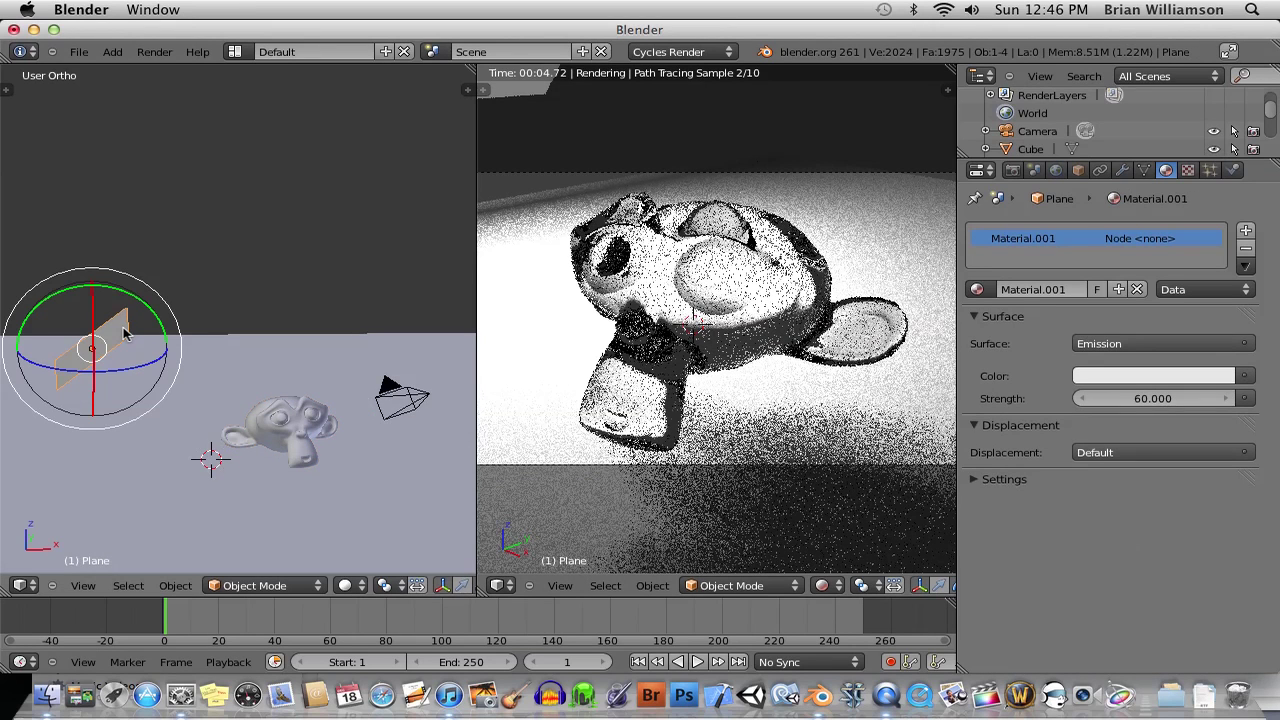
pyautogui.press('KP_7')
pyautogui.press('g')
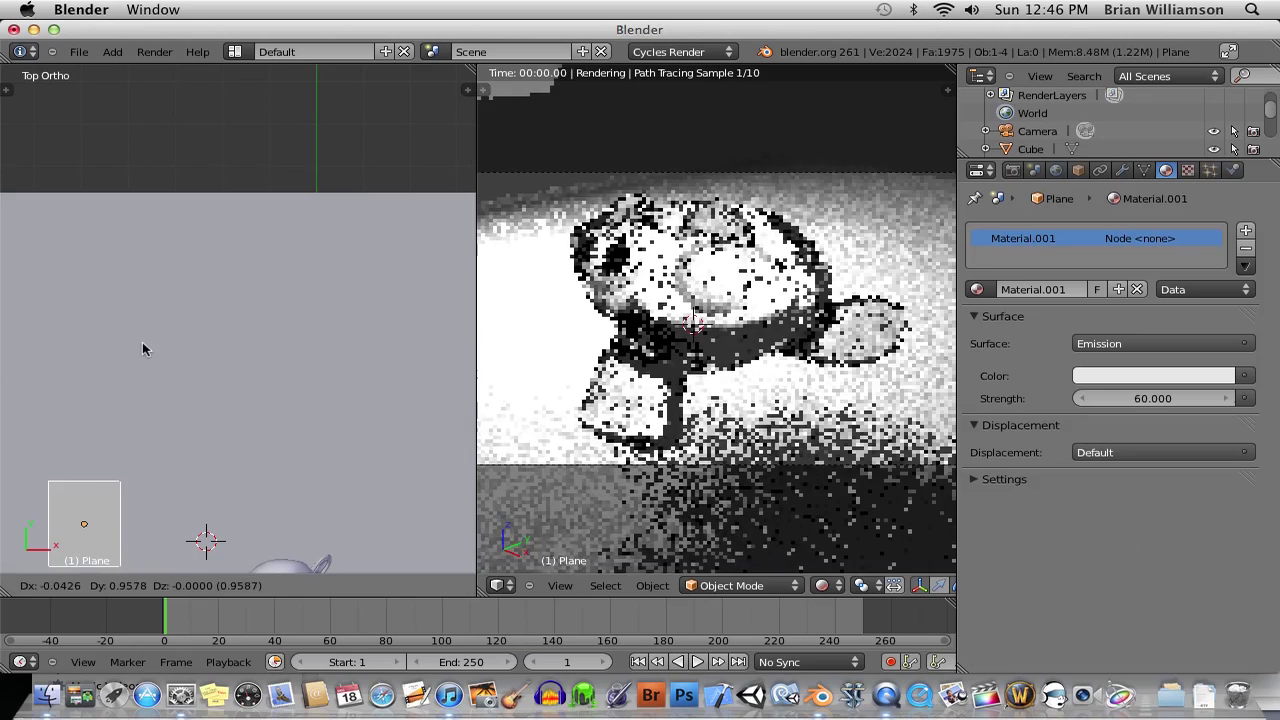
pyautogui.click(170, 350)
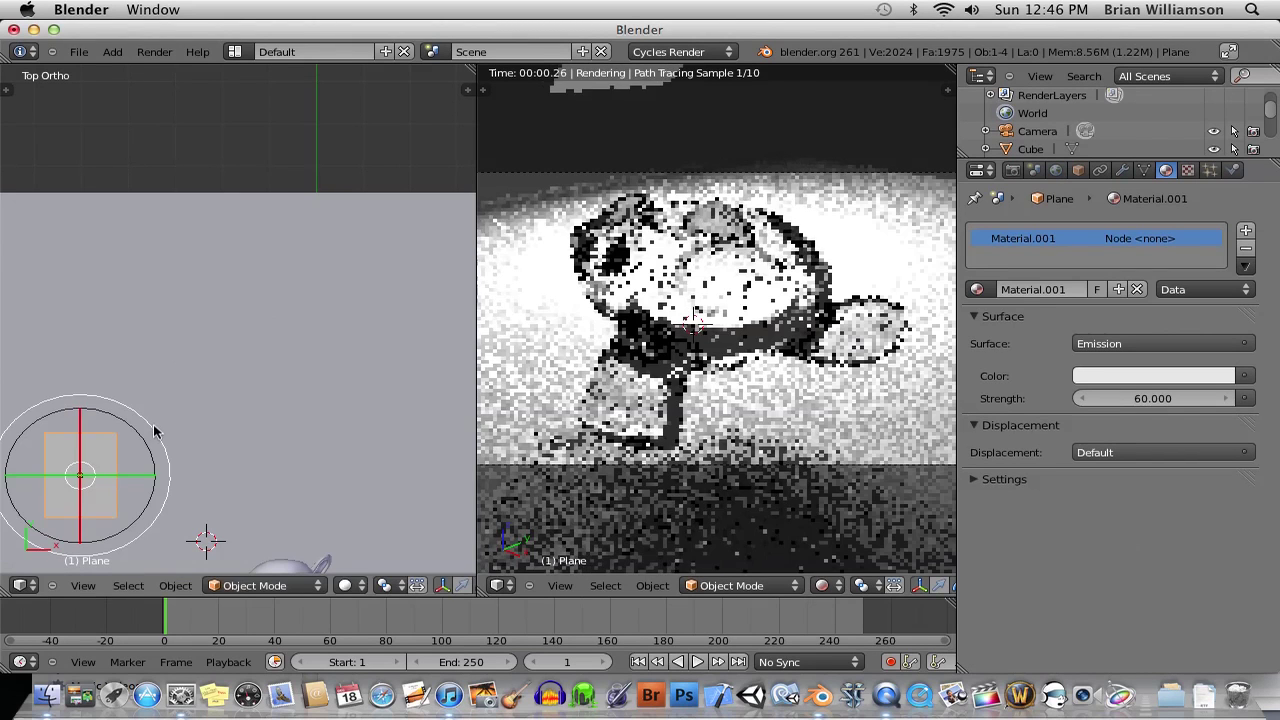
pyautogui.press('r')
pyautogui.click(158, 486)
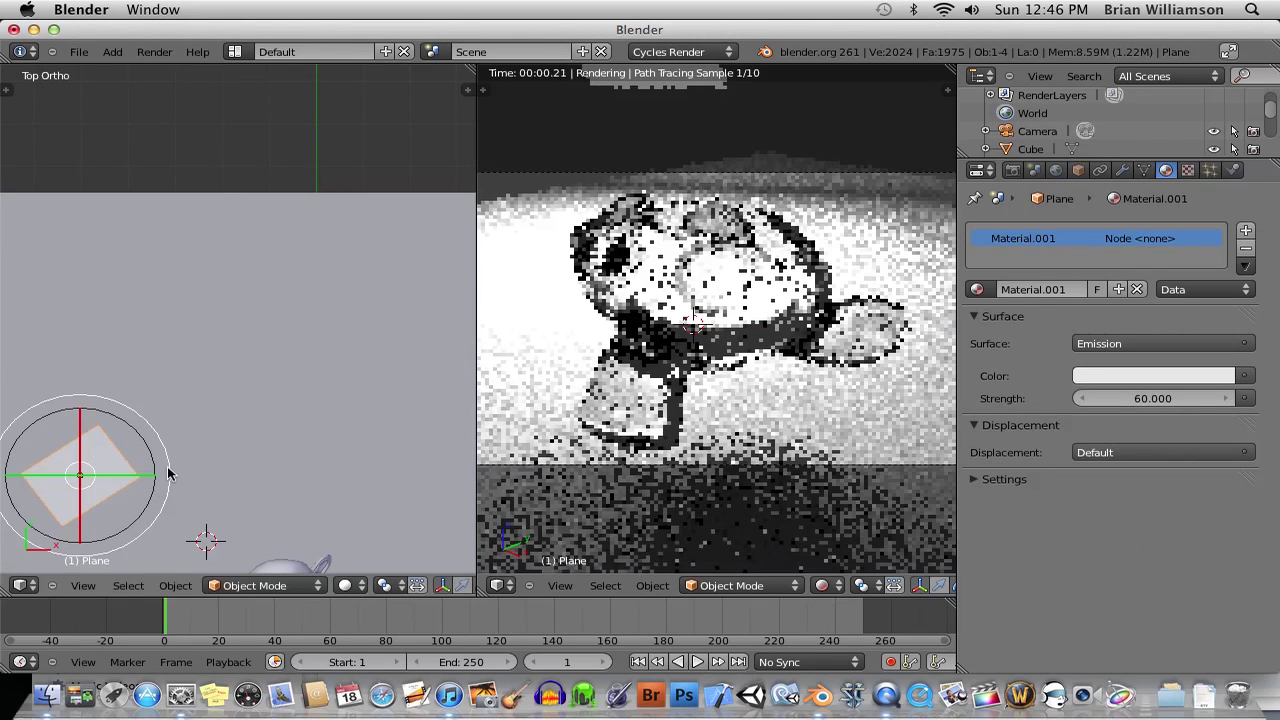
# Move the emissive plane well behind and to the side of the monkey head, then fine-tune its position in the front view
pyautogui.press('g')
pyautogui.click(190, 425)
pyautogui.scroll(-2, 196, 432)
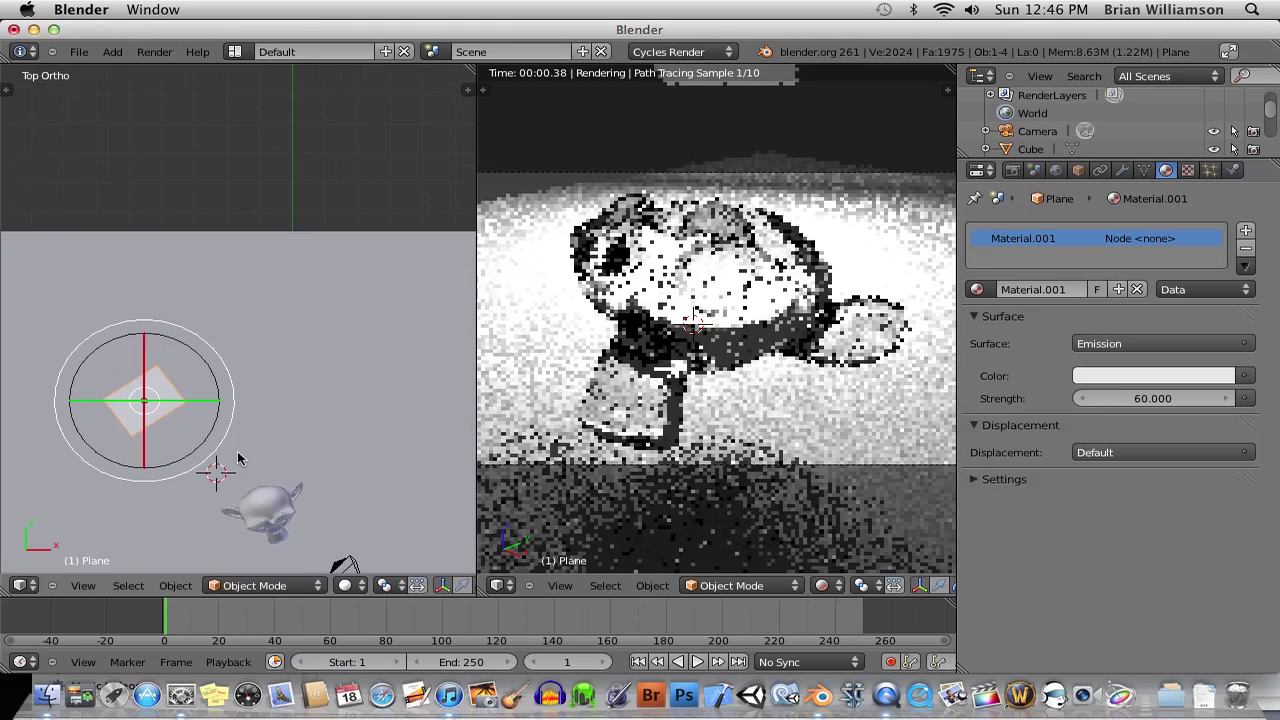
pyautogui.keyDown('shift'); pyautogui.scroll(-2, 243, 400); pyautogui.keyUp('shift')
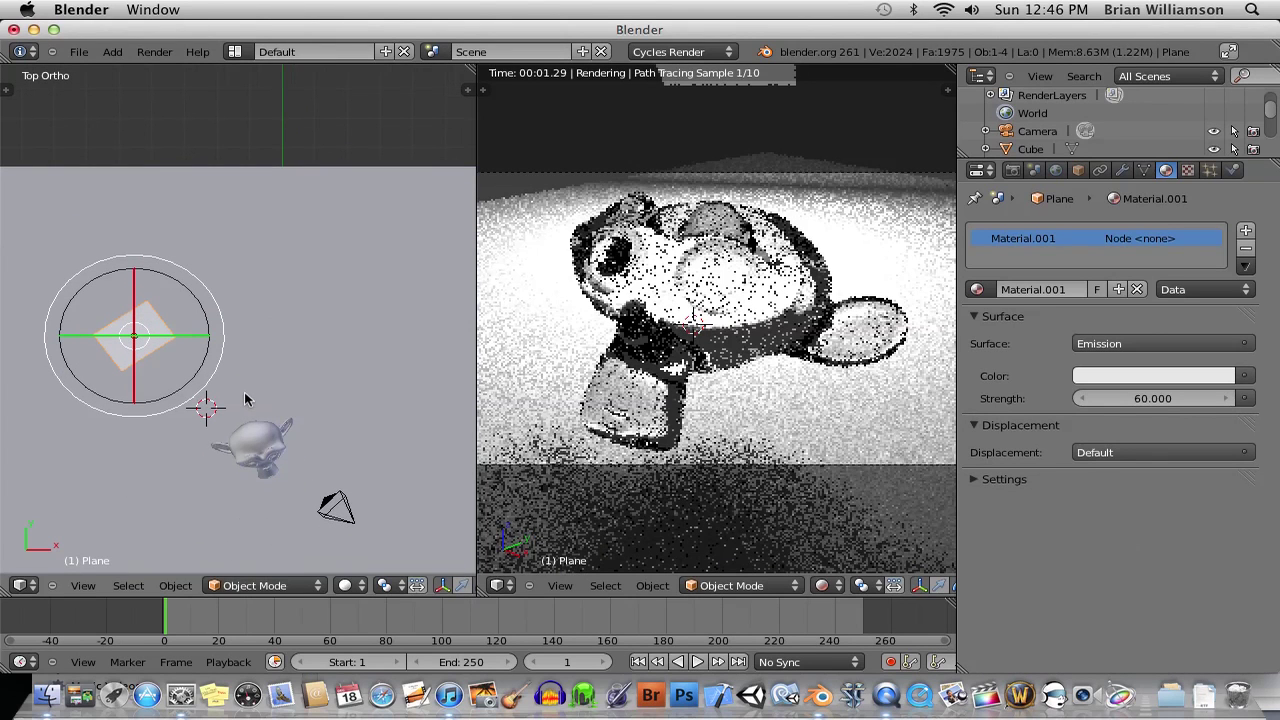
pyautogui.press('g')
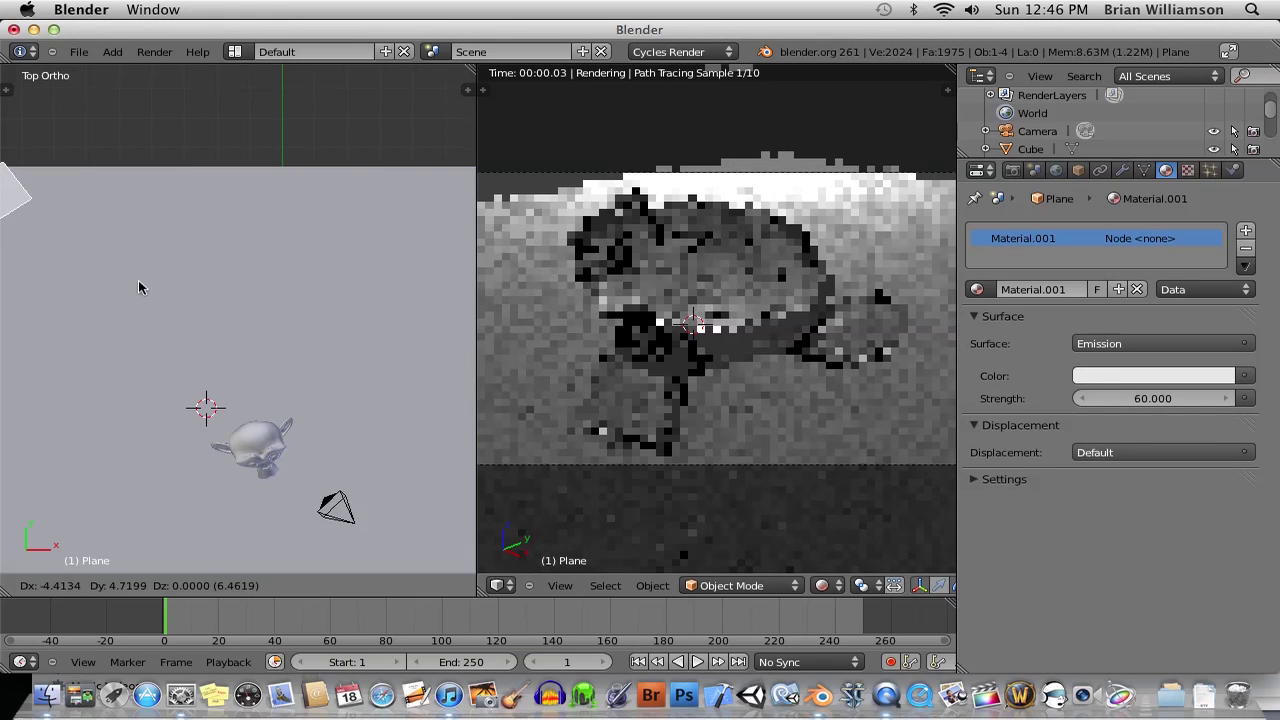
pyautogui.press('KP_1')
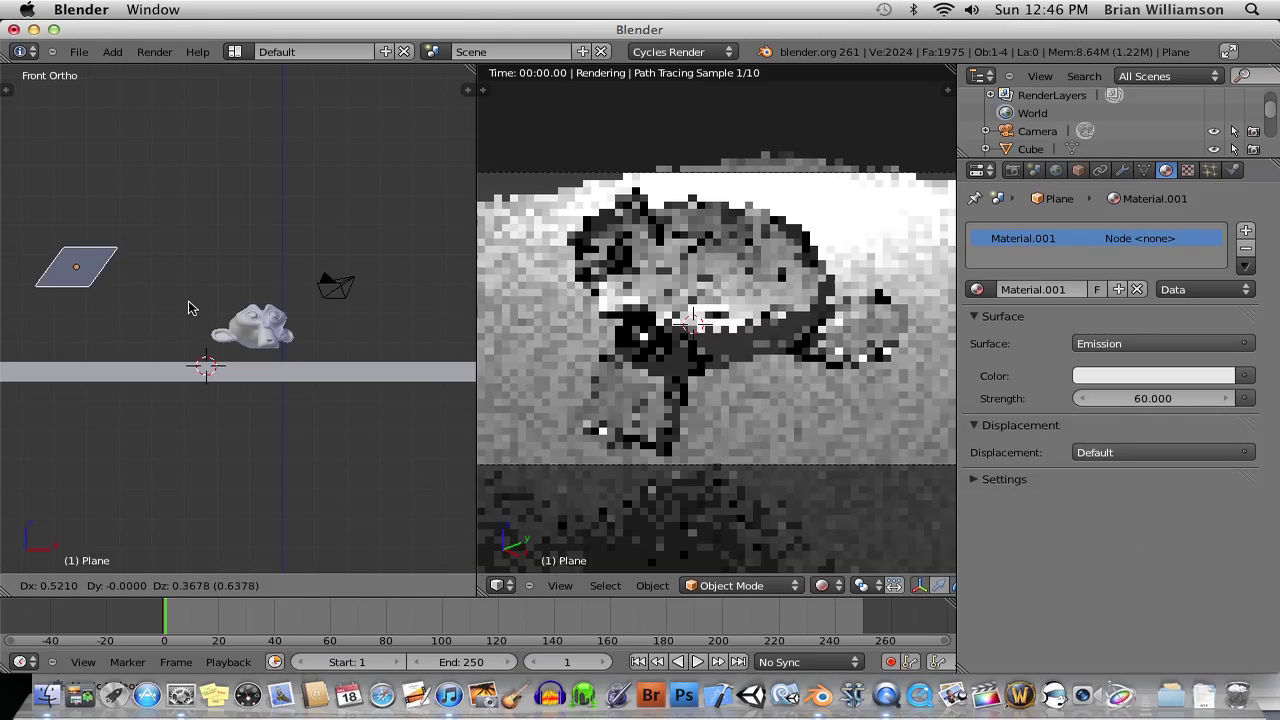
pyautogui.click(380, 316)
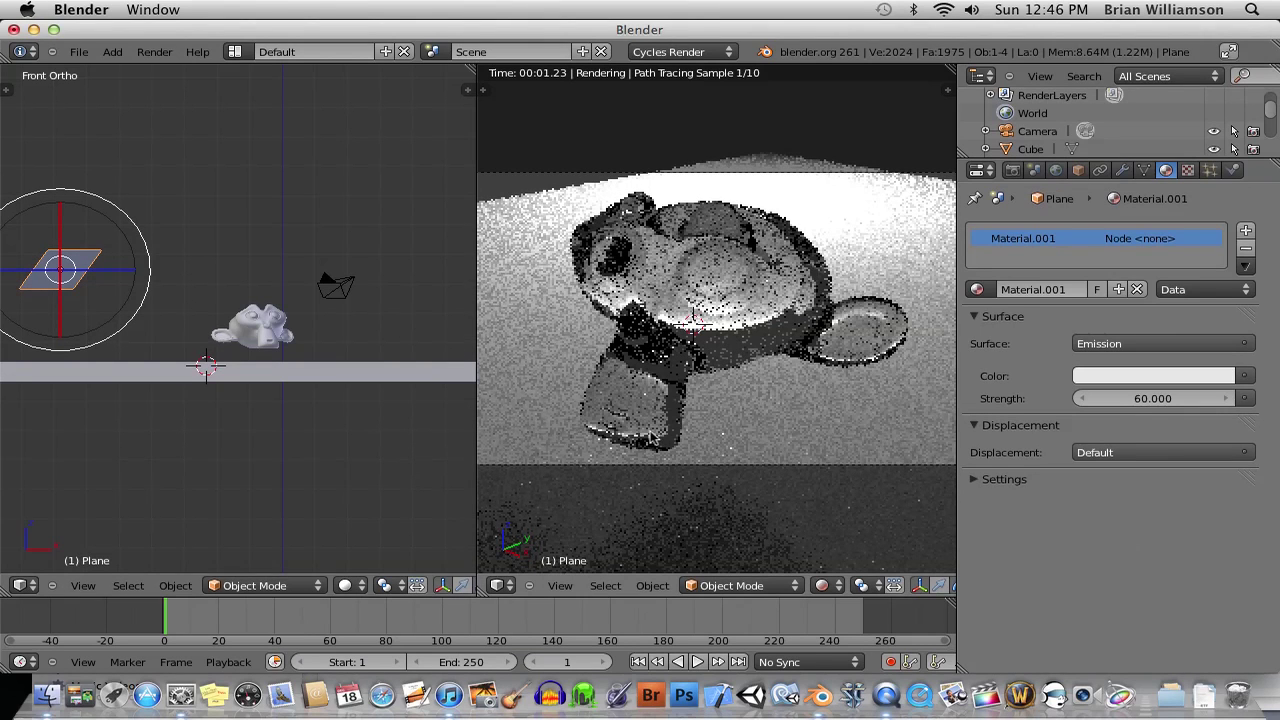
# Lower the monkey head about 0.46 units onto the floor and slide it about 1.39 units toward the emissive plane in the top view
pyautogui.rightClick(255, 338)
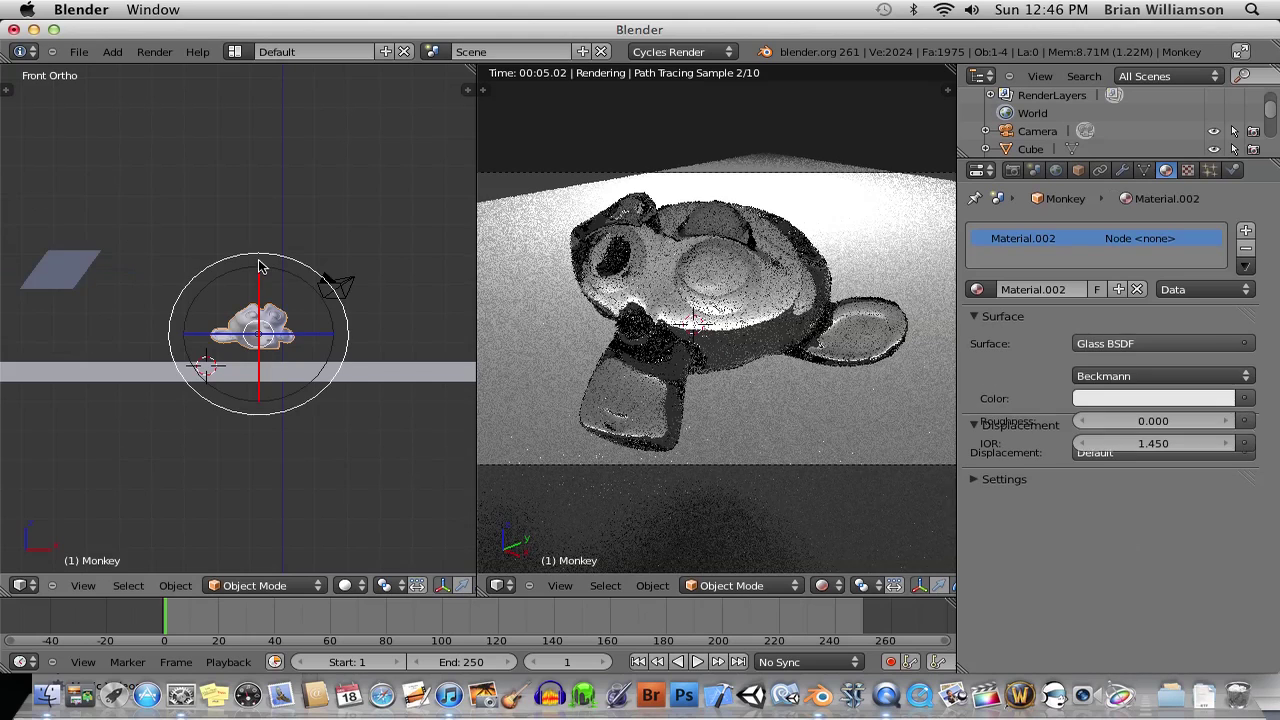
pyautogui.press('g')
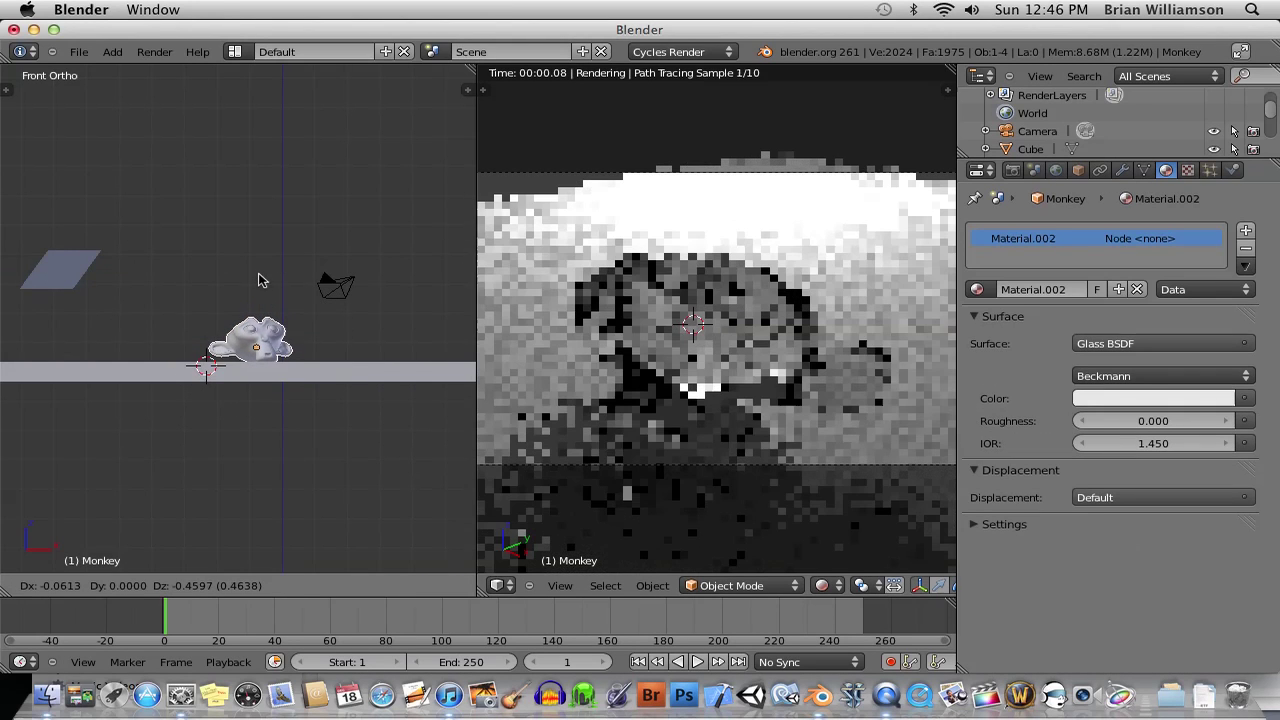
pyautogui.click(262, 280)
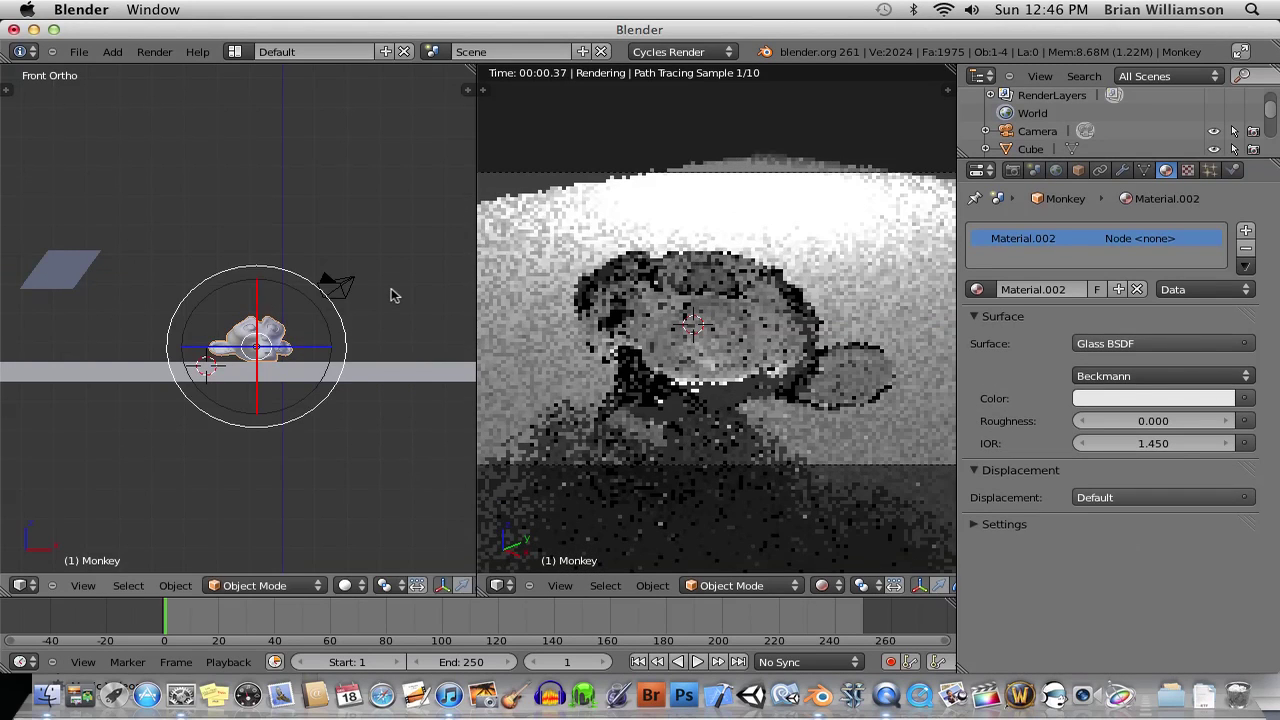
pyautogui.press('KP_7')
pyautogui.press('g')
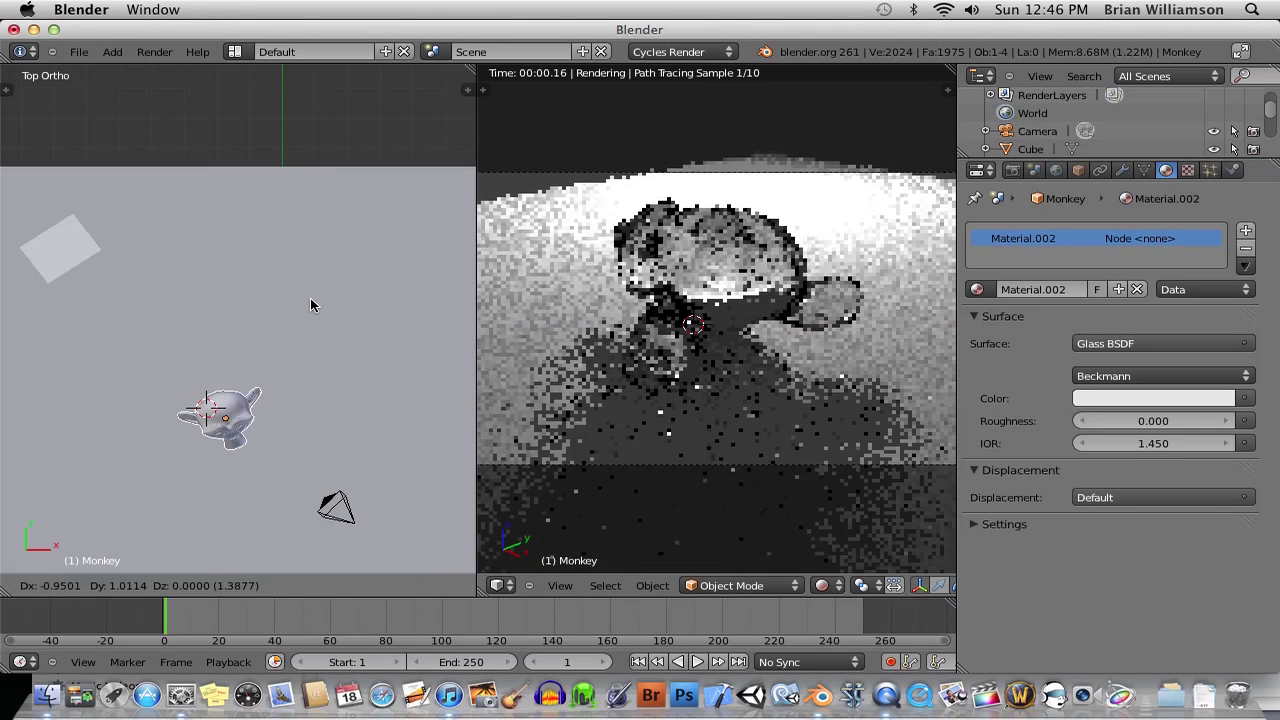
pyautogui.click(310, 298)
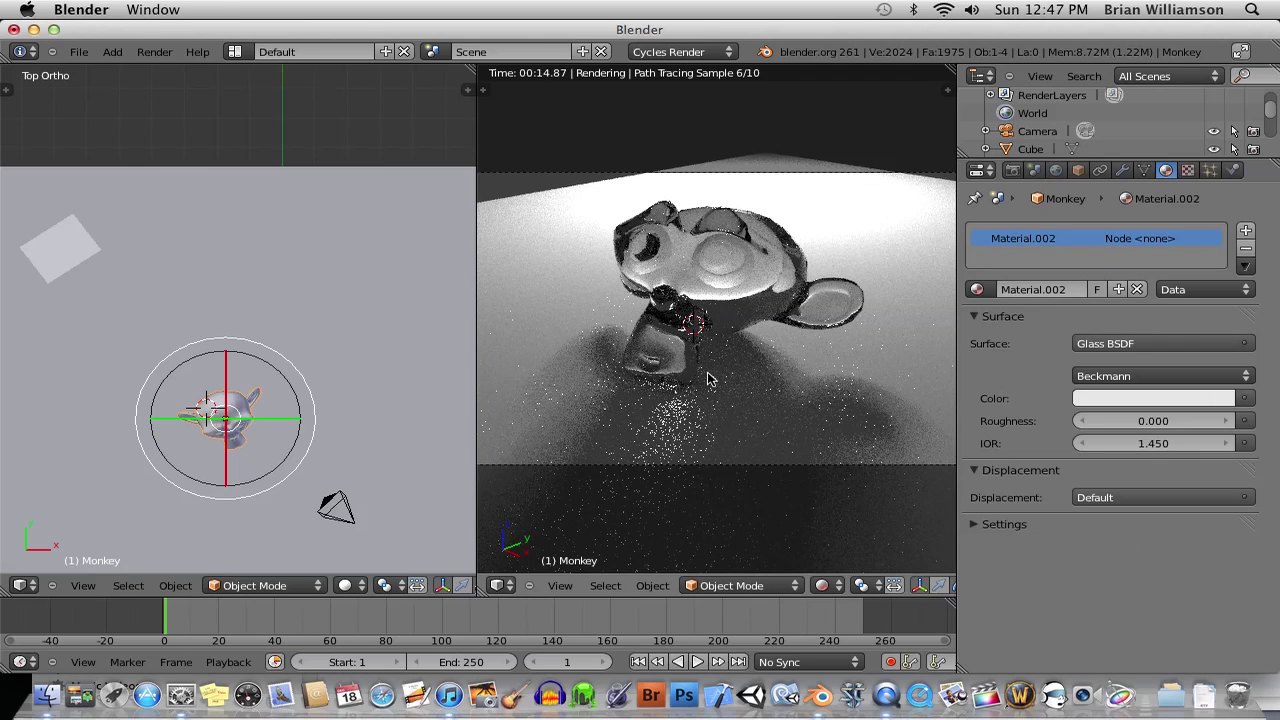
# Set the Cycles integrator's preview samples to 100 in the render settings
pyautogui.click(1012, 170)
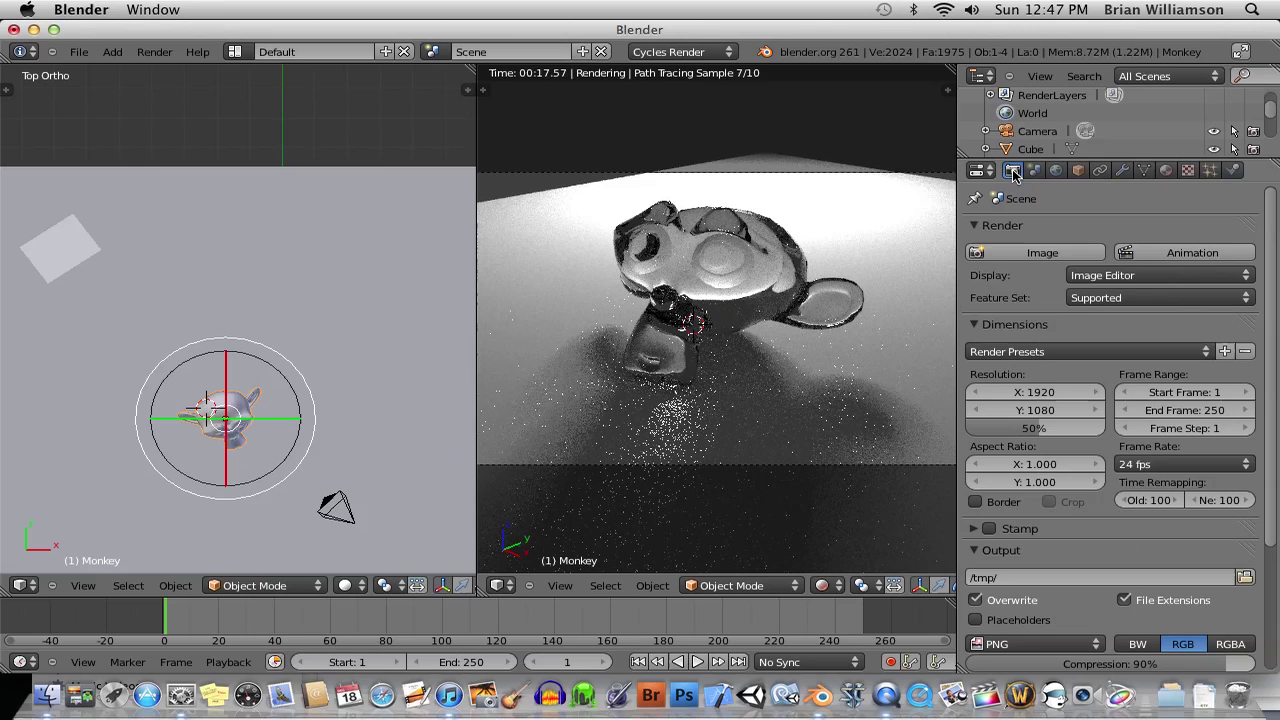
pyautogui.scroll(-2, 1088, 336)
pyautogui.scroll(-2, 1088, 336)
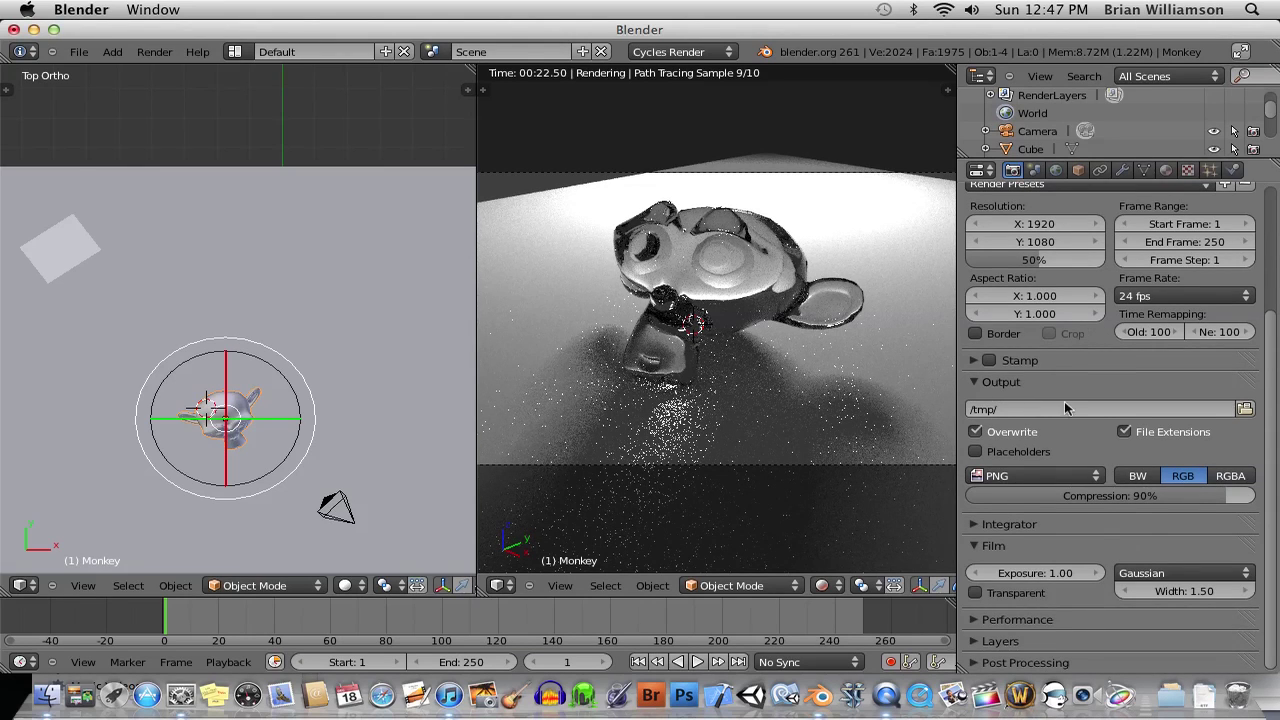
pyautogui.click(975, 524)
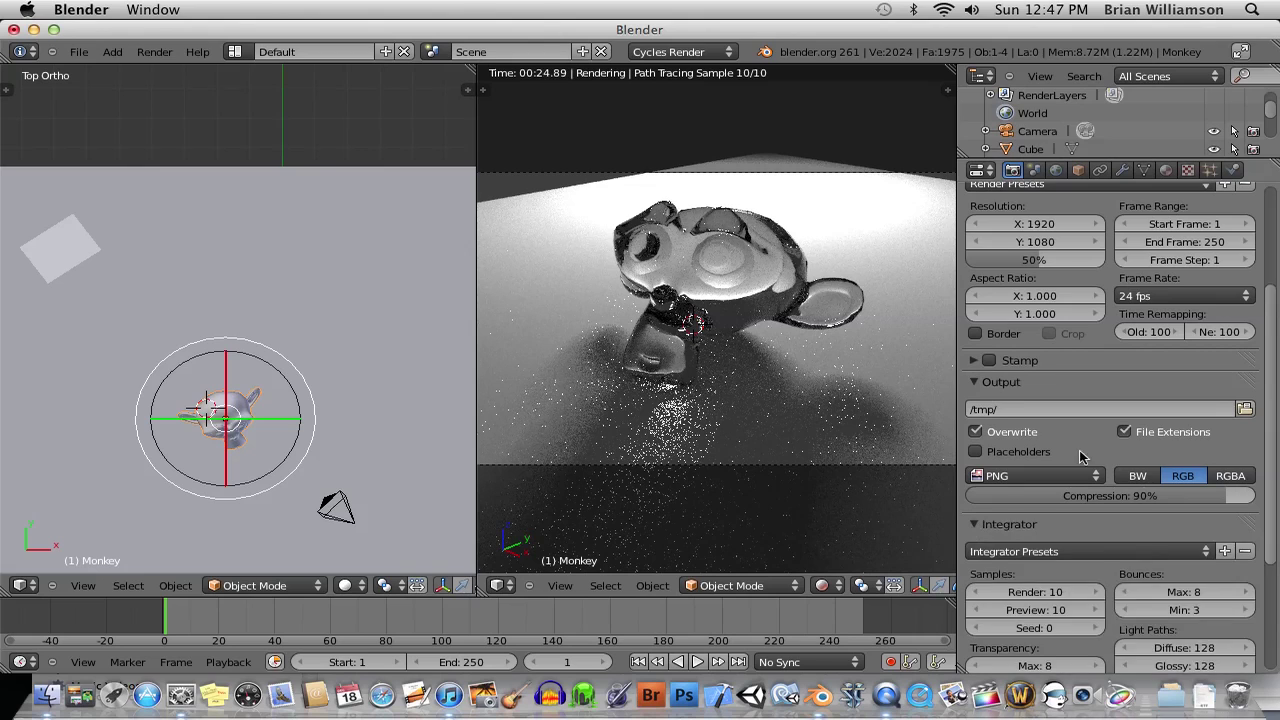
pyautogui.scroll(-5, 1080, 456)
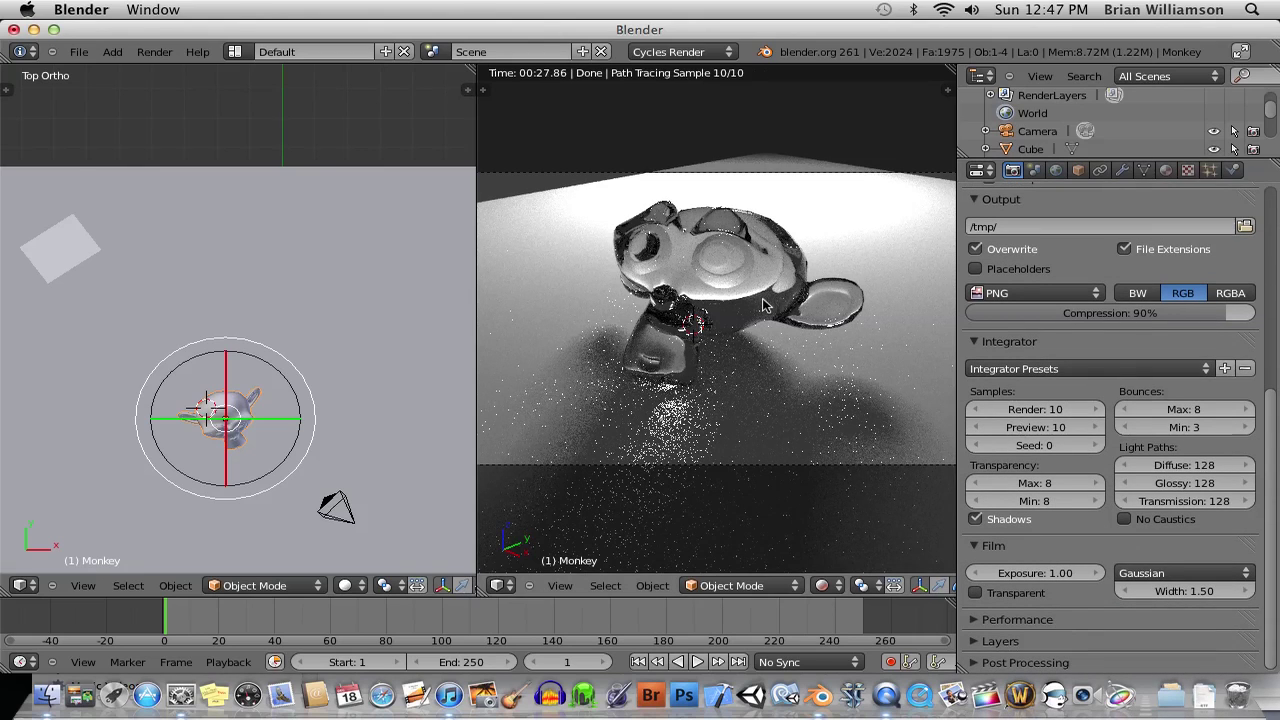
pyautogui.click(1058, 427)
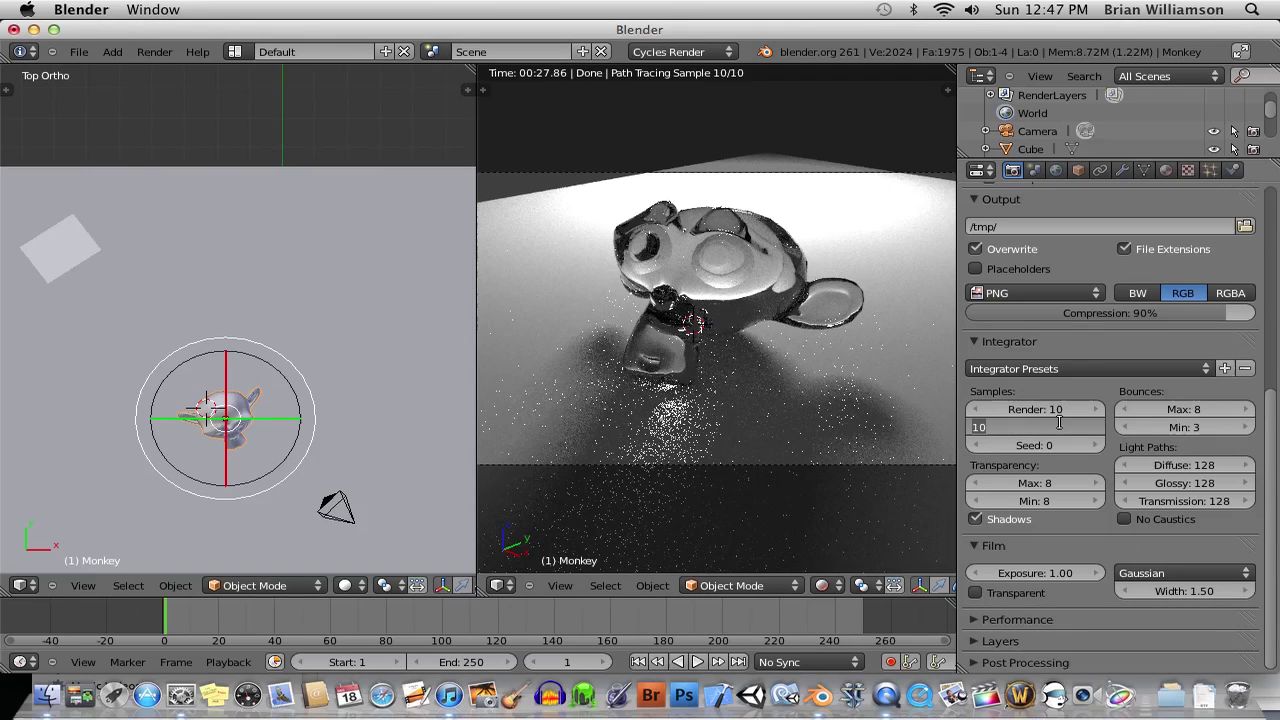
pyautogui.write('100')
pyautogui.press('Return')
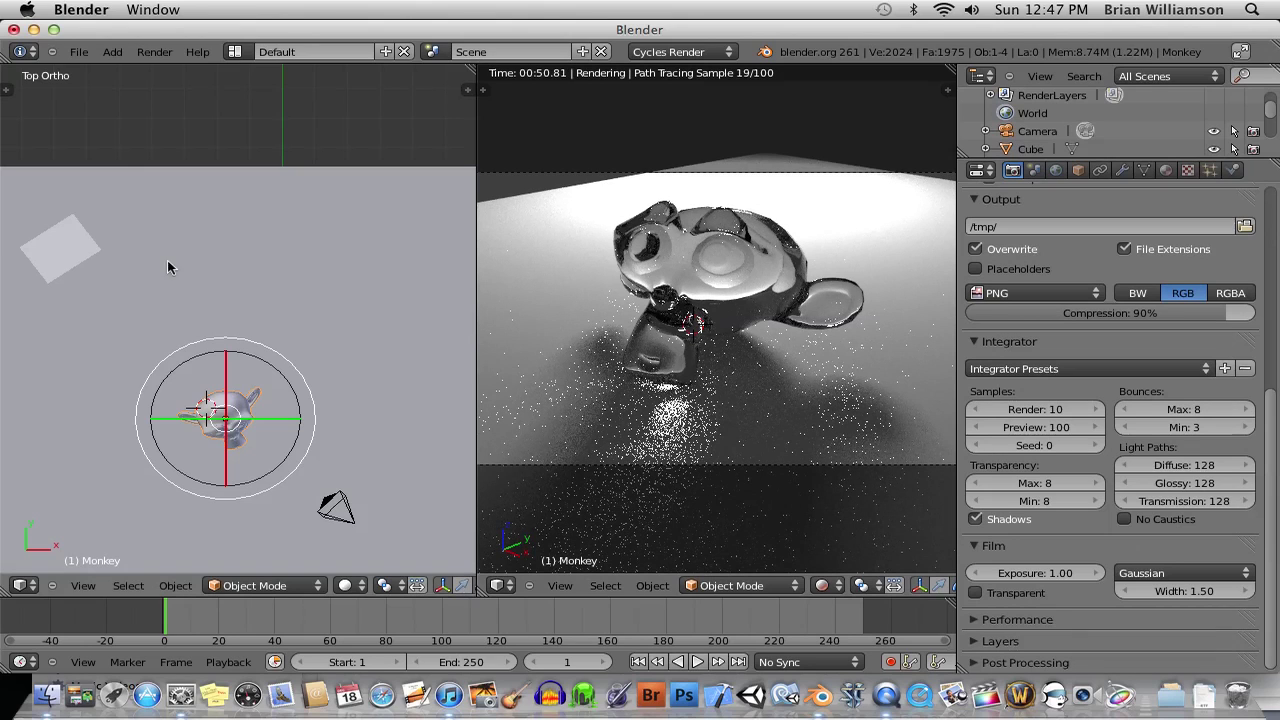
# Move the emissive plane directly behind the monkey head in the top view and rotate it to suit the new position
pyautogui.rightClick(98, 258)
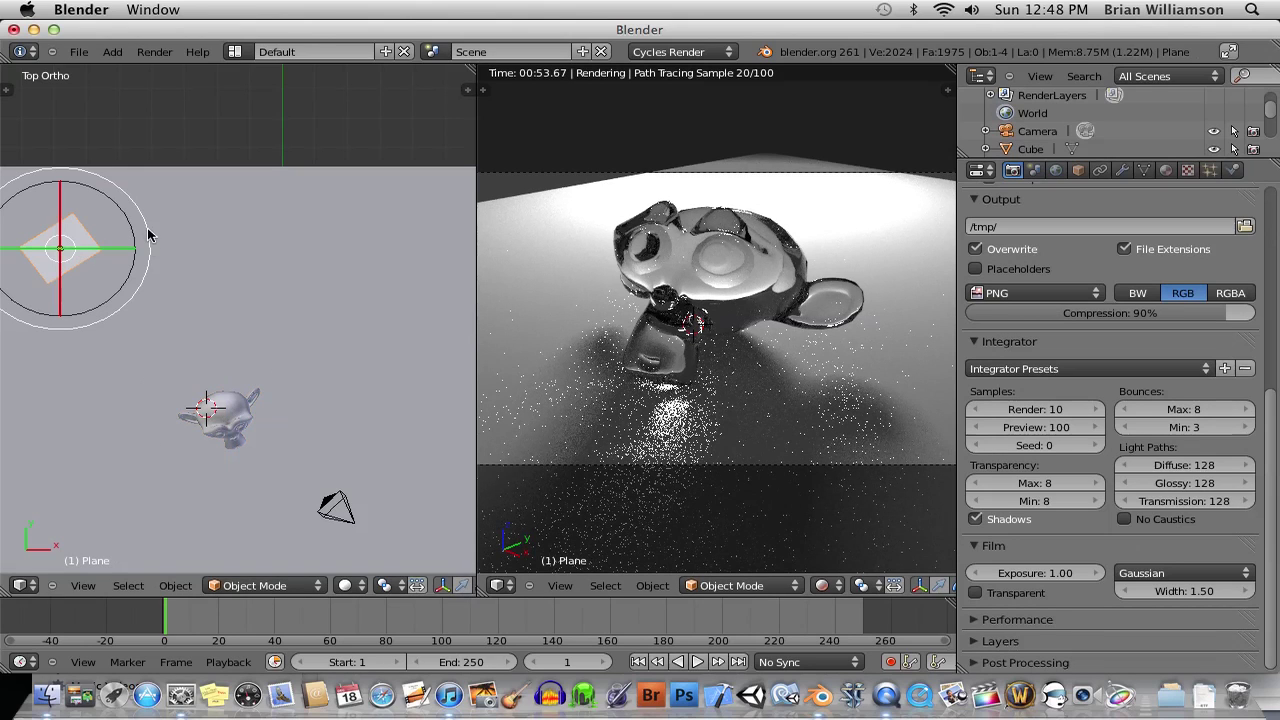
pyautogui.press('r')
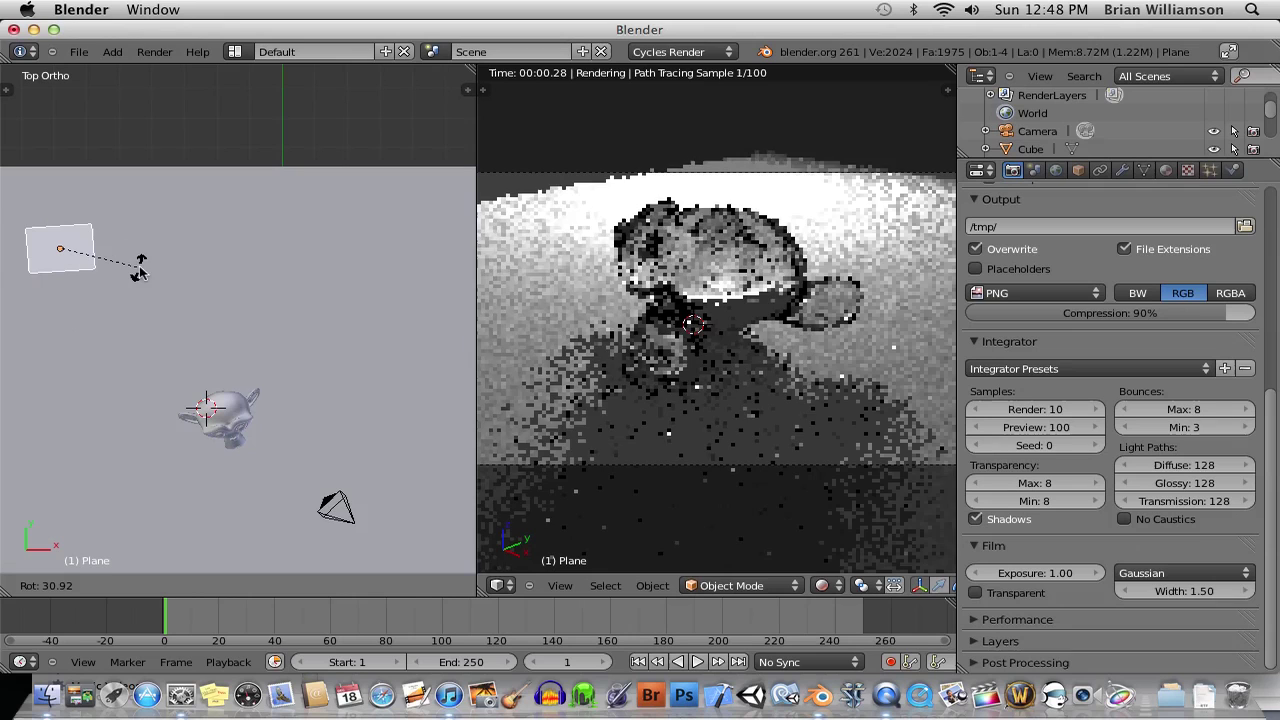
pyautogui.click(145, 242)
pyautogui.press('g')
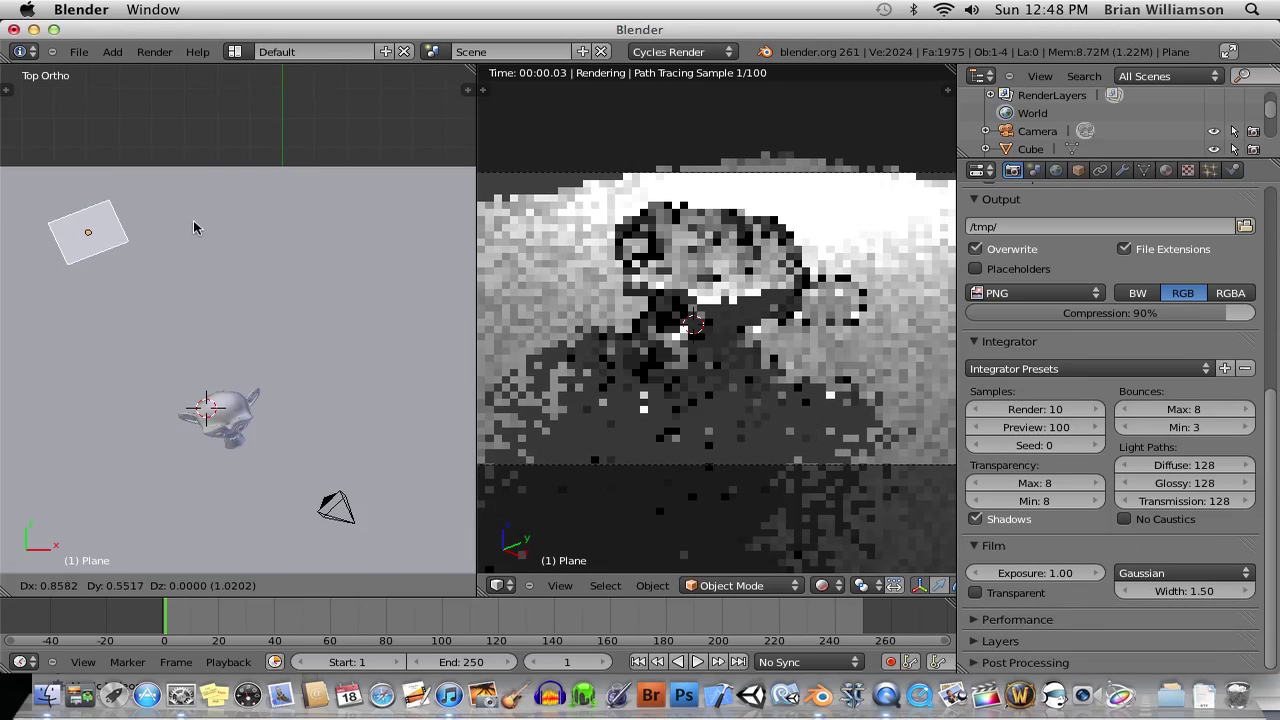
pyautogui.click(287, 232)
pyautogui.press('r')
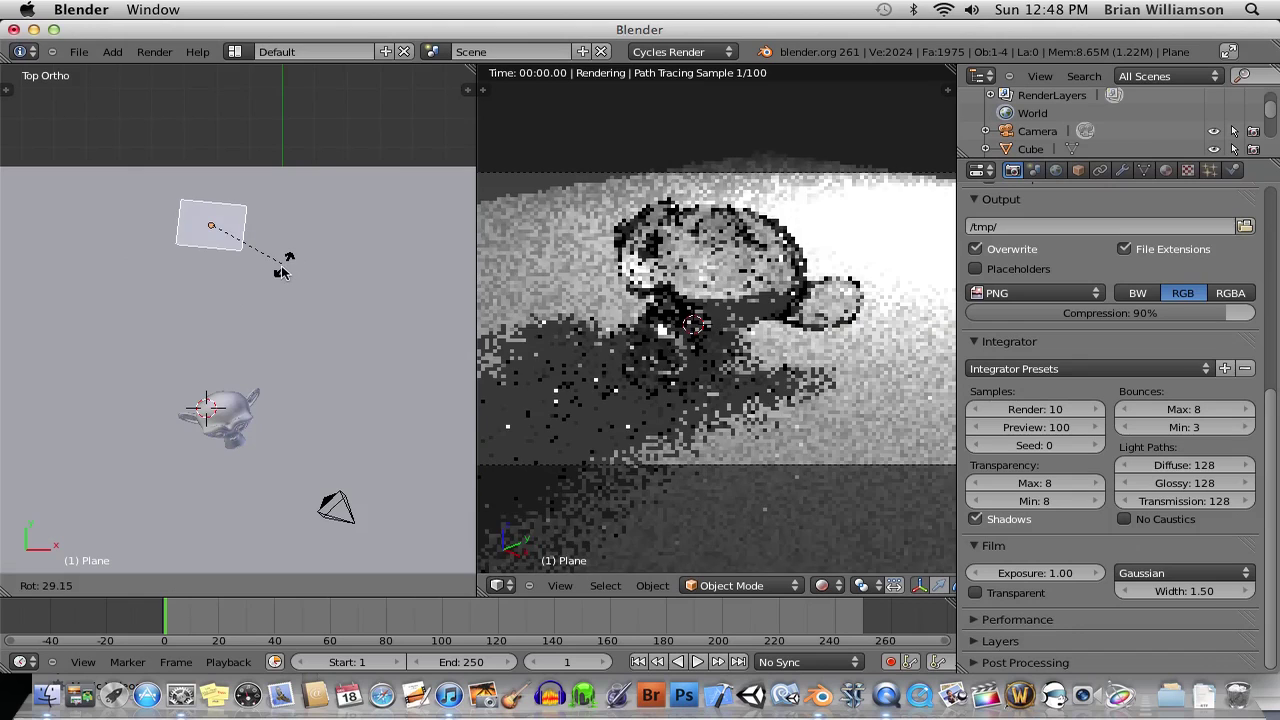
pyautogui.click(275, 276)
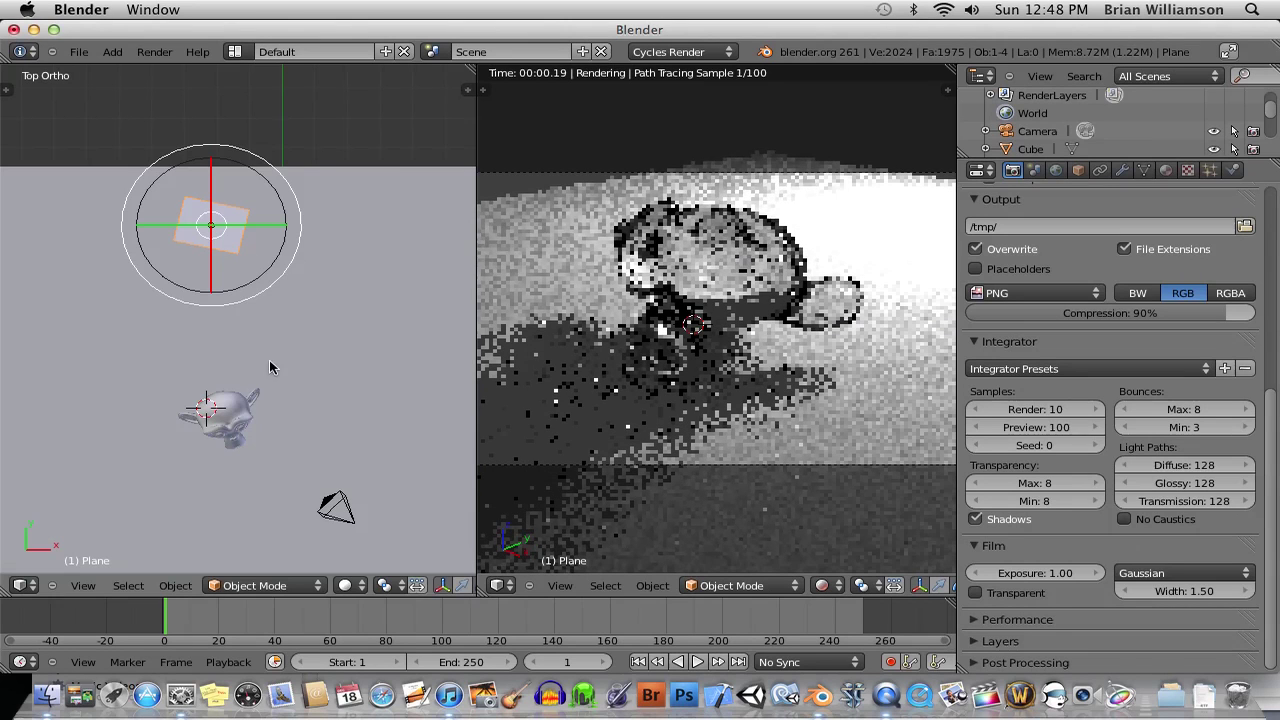
# Set the color of the monkey head's glass material to a bright cyan
pyautogui.rightClick(234, 407)
pyautogui.click(1168, 171)
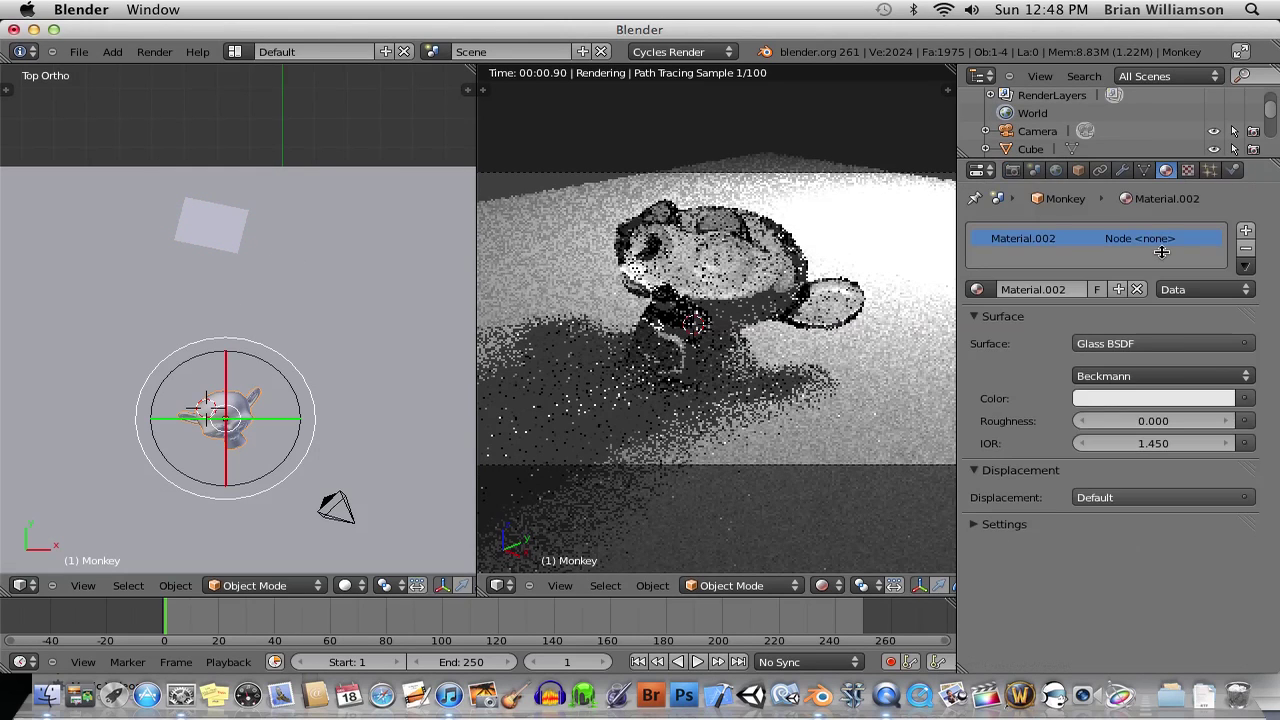
pyautogui.click(1155, 399)
pyautogui.moveTo(1155, 180)
pyautogui.mouseDown()
pyautogui.moveTo(1140, 195)
pyautogui.moveTo(1158, 163)
pyautogui.moveTo(1140, 162)
pyautogui.mouseUp()
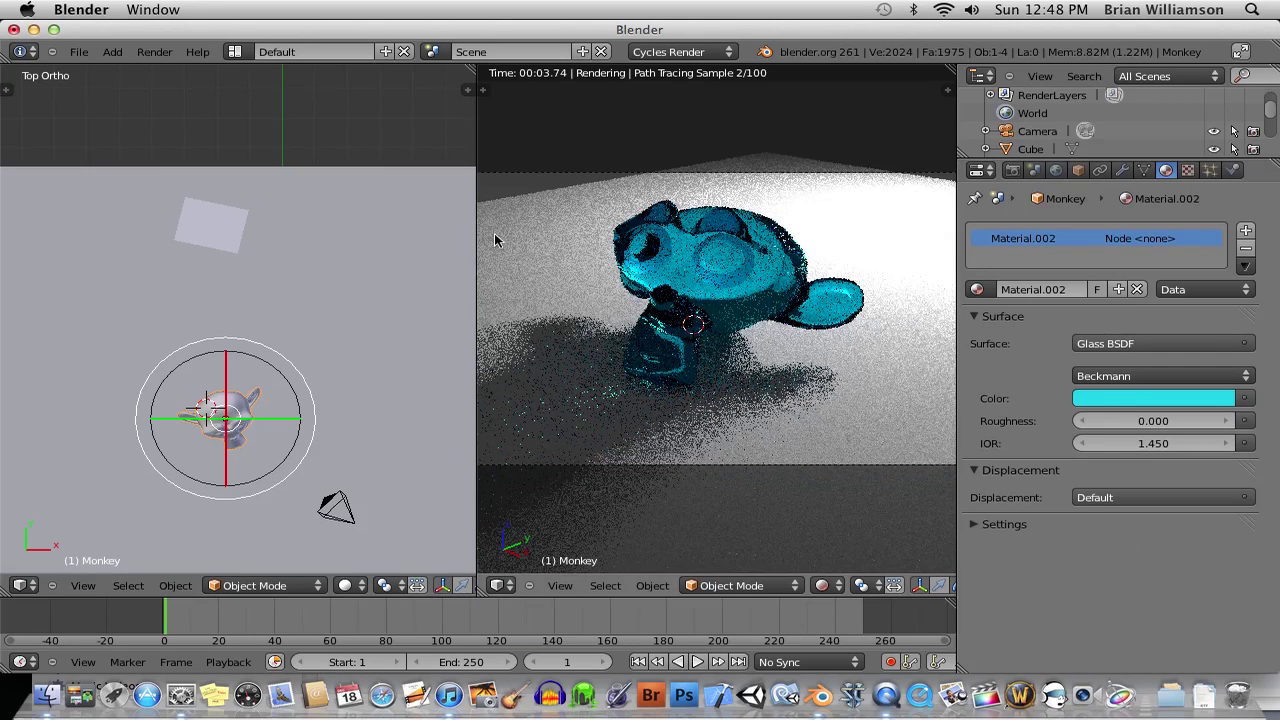
# Enable nodes on the floor's material, switch its surface to Velvet BSDF and color it orange
pyautogui.rightClick(371, 186)
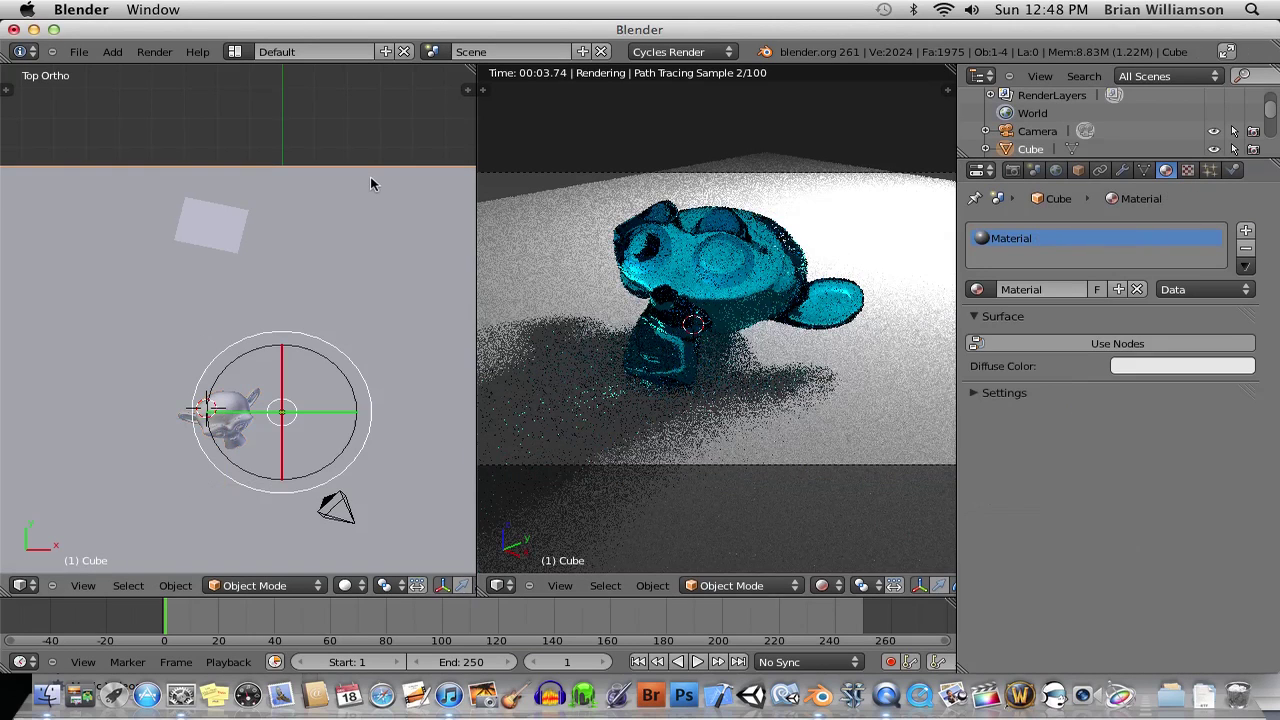
pyautogui.click(1149, 344)
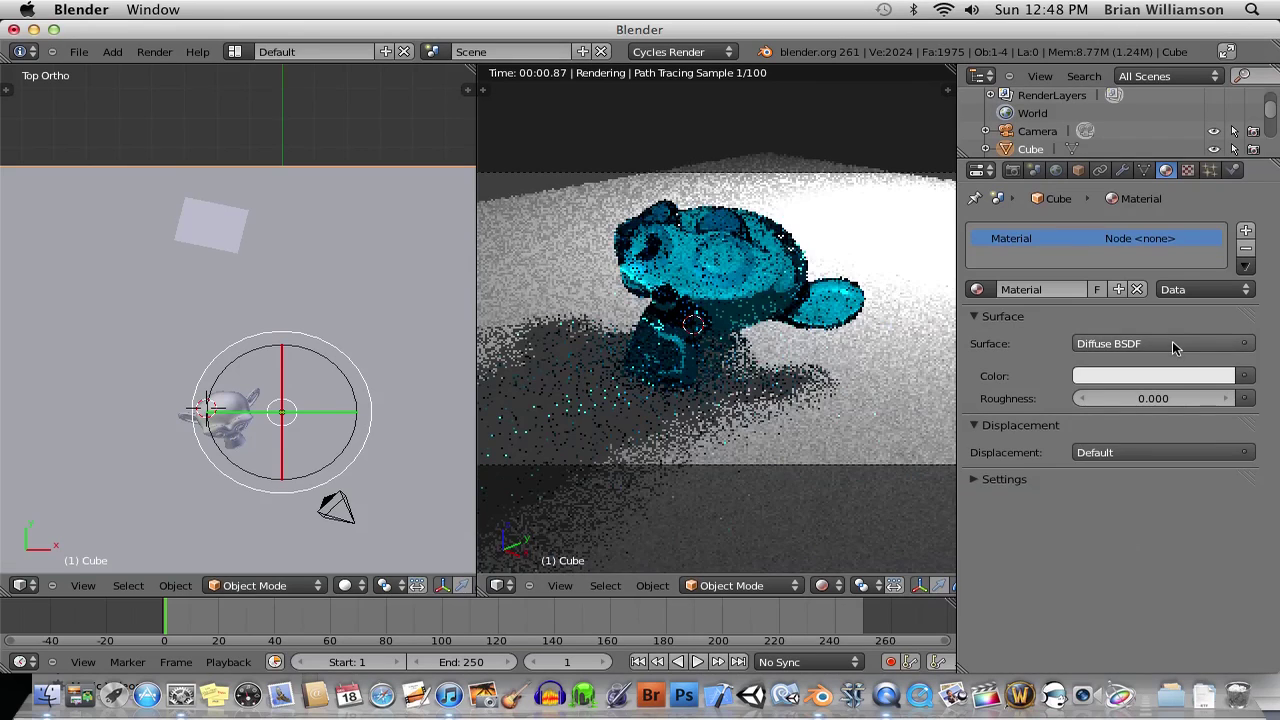
pyautogui.click(1228, 344)
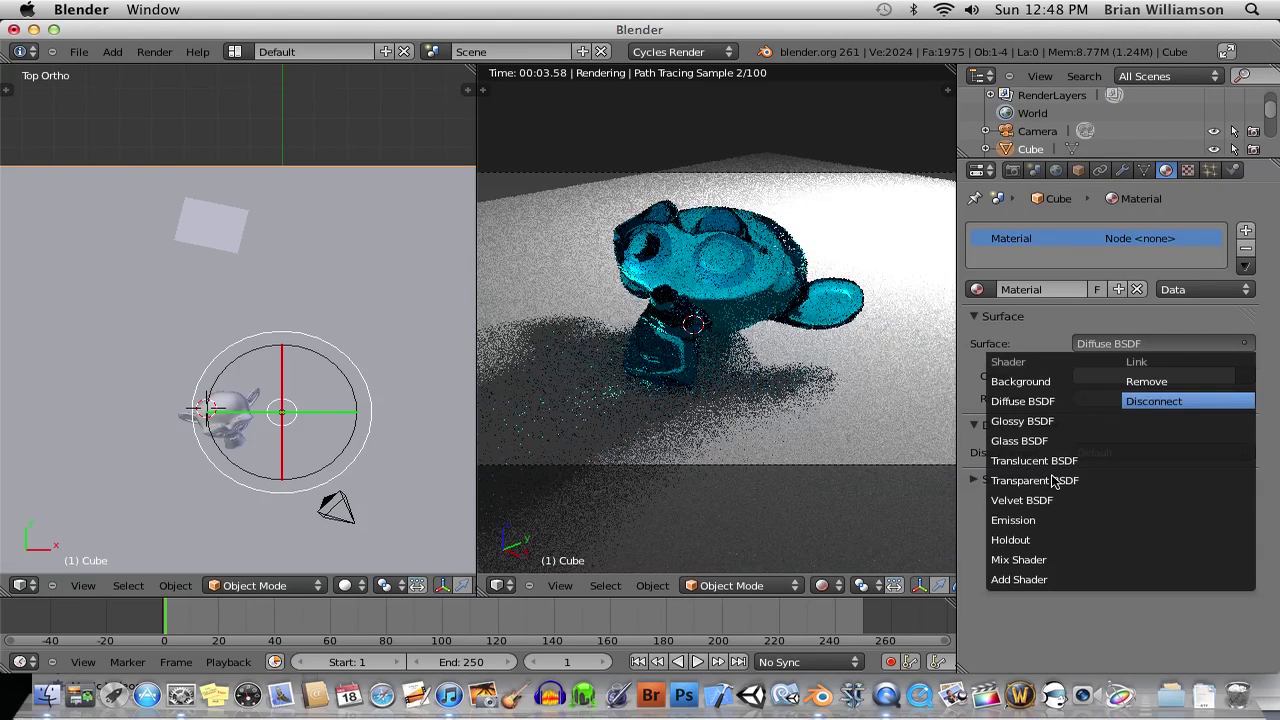
pyautogui.click(1037, 500)
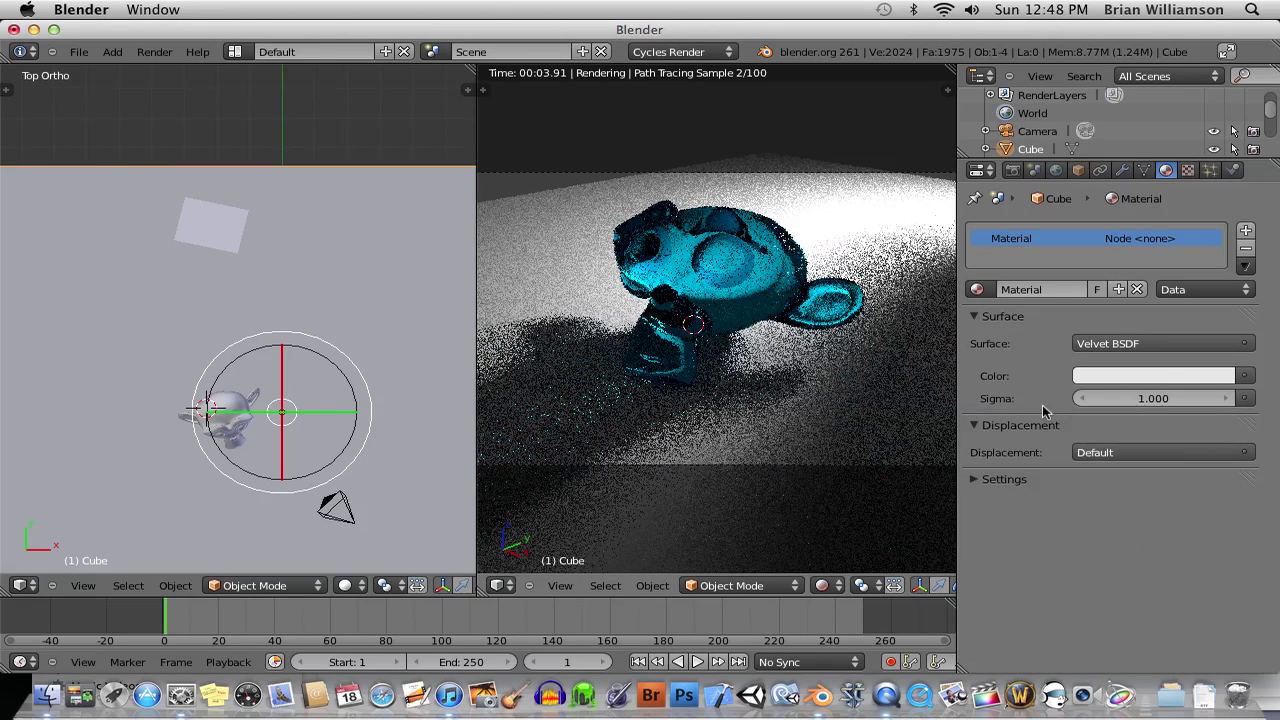
pyautogui.click(1166, 377)
pyautogui.moveTo(1124, 251); pyautogui.dragTo(1105, 242)
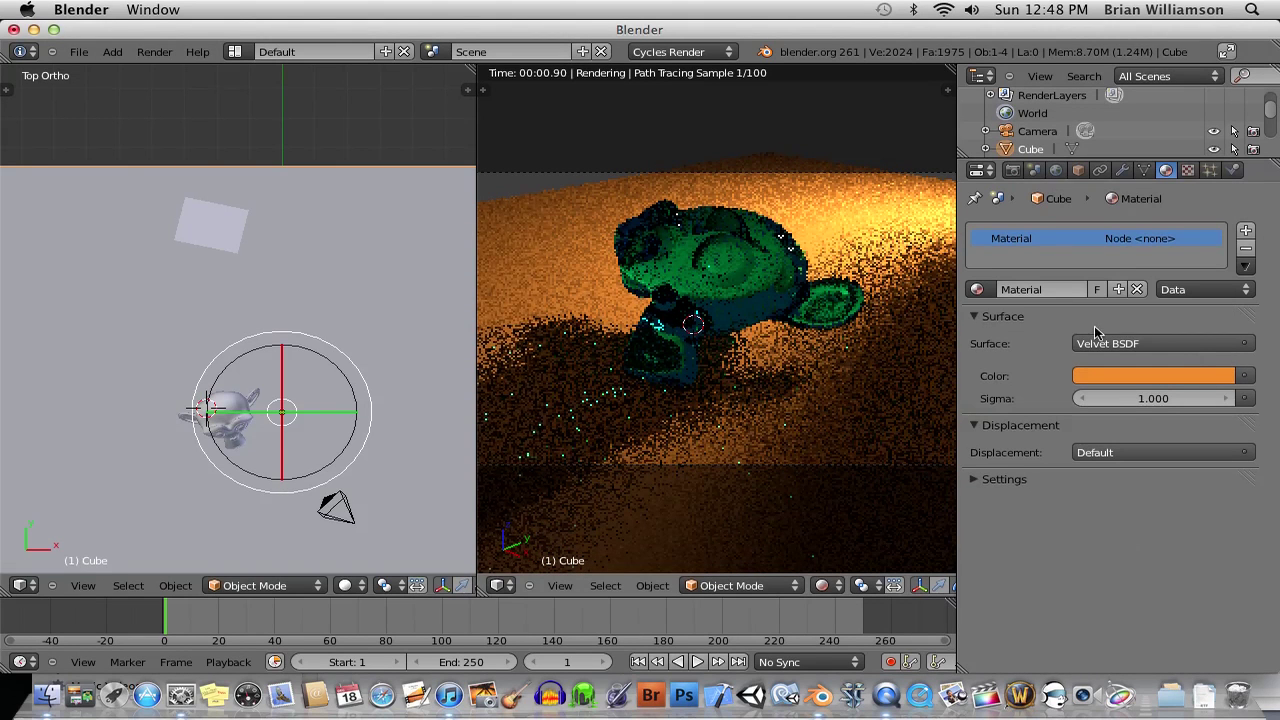
# Place the 3D cursor beside the monkey head in the top view and add a UV sphere there
pyautogui.rightClick(250, 410)
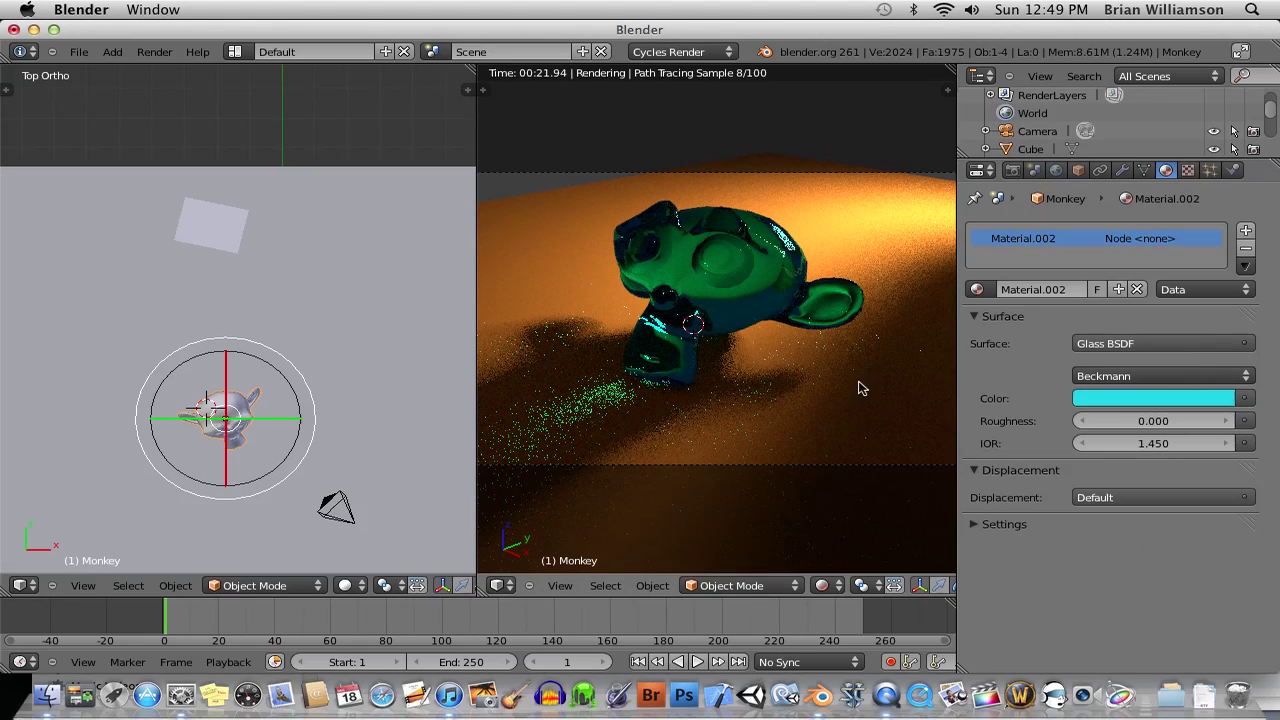
pyautogui.click(129, 398)
pyautogui.hotkey('shift', 'a')
pyautogui.moveTo(133, 399)
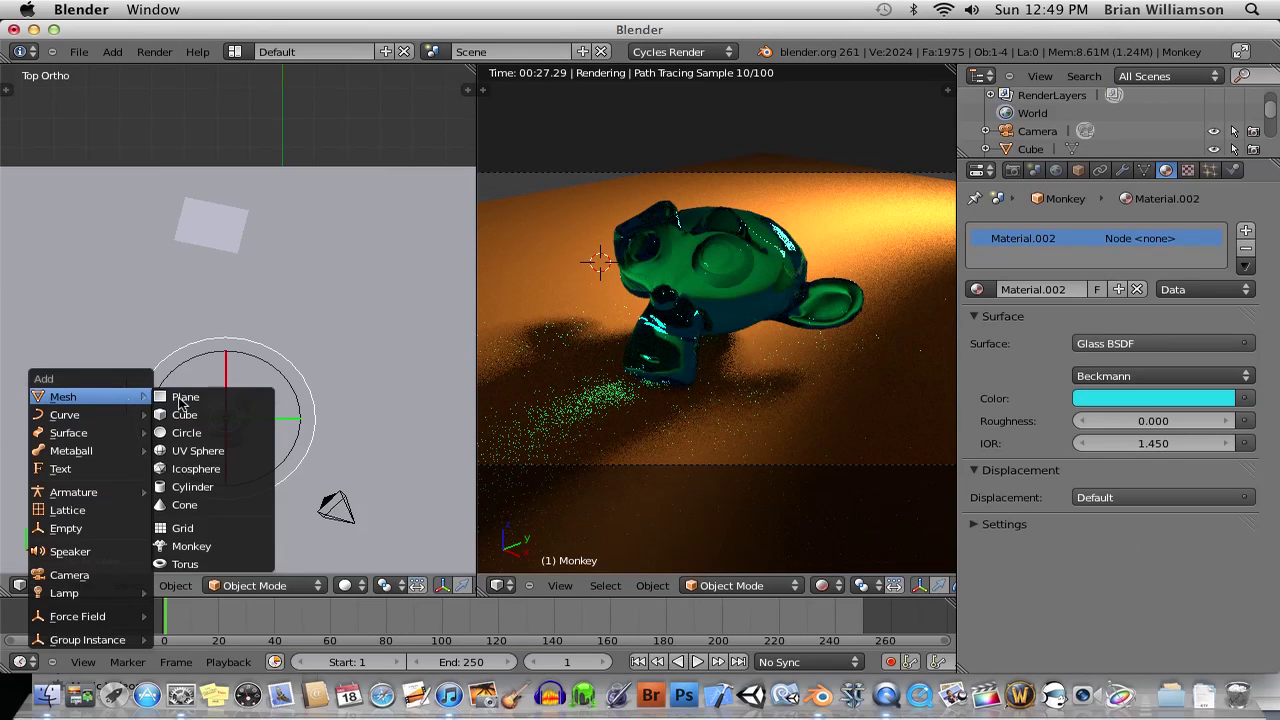
pyautogui.click(200, 452)
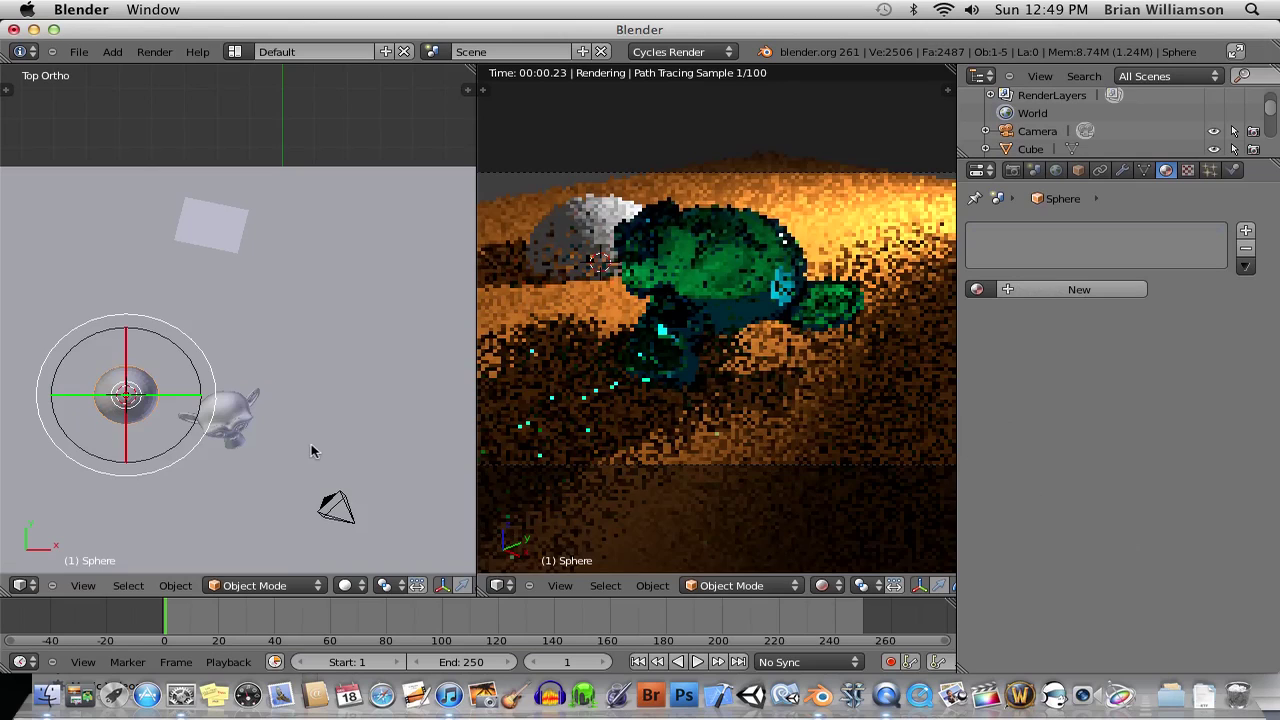
# Shrink the UV sphere to a small ball and move it into the side of the monkey head in the top view
pyautogui.press('g')
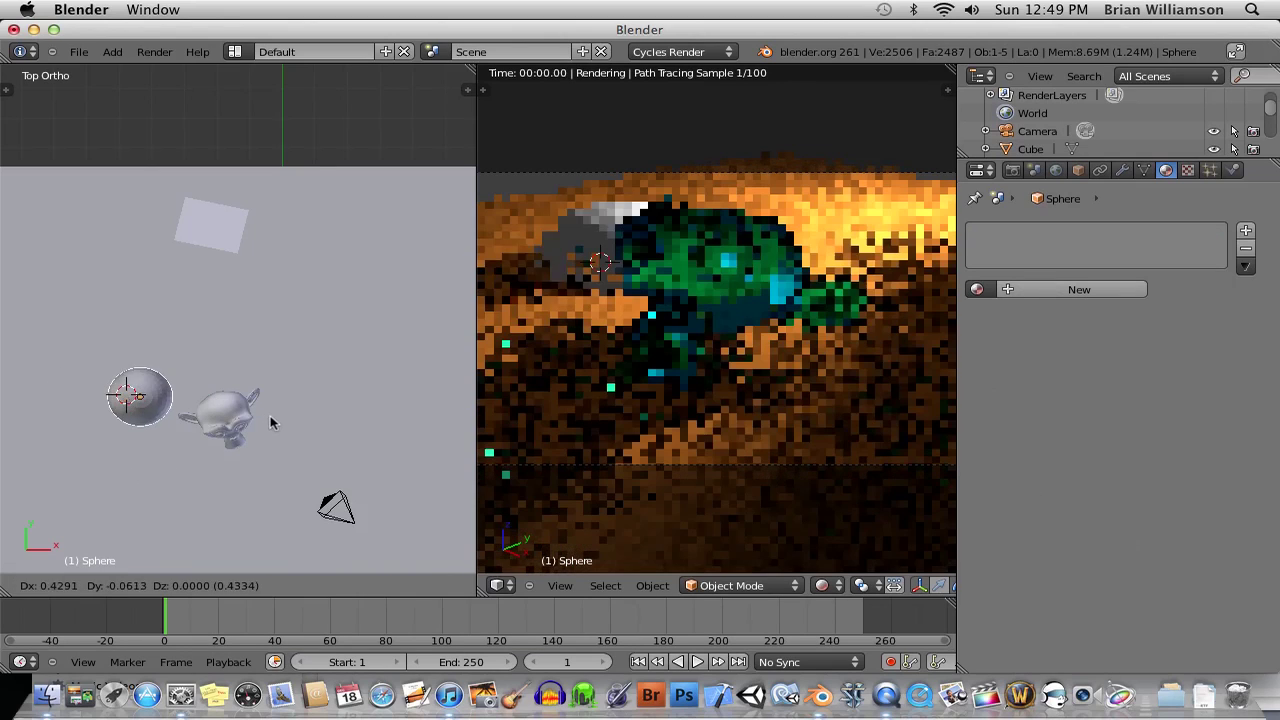
pyautogui.click(270, 423)
pyautogui.press('s')
pyautogui.click(187, 421)
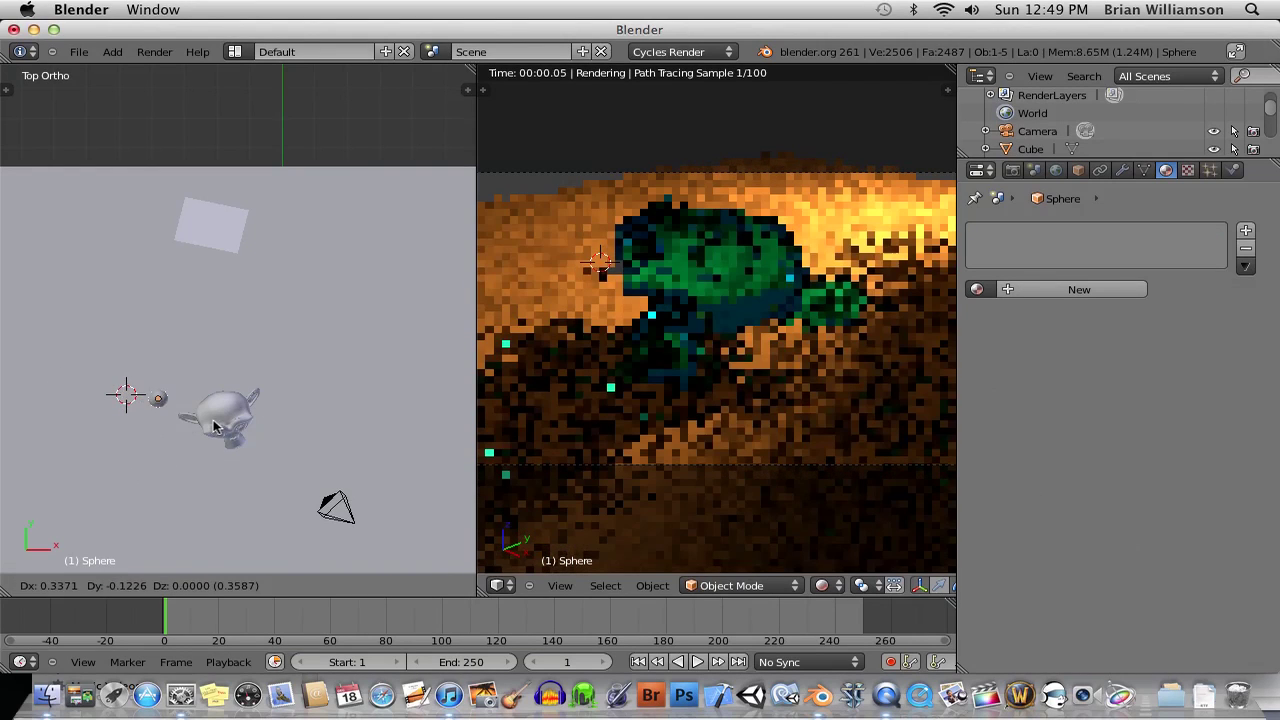
pyautogui.press('g')
pyautogui.click(250, 437)
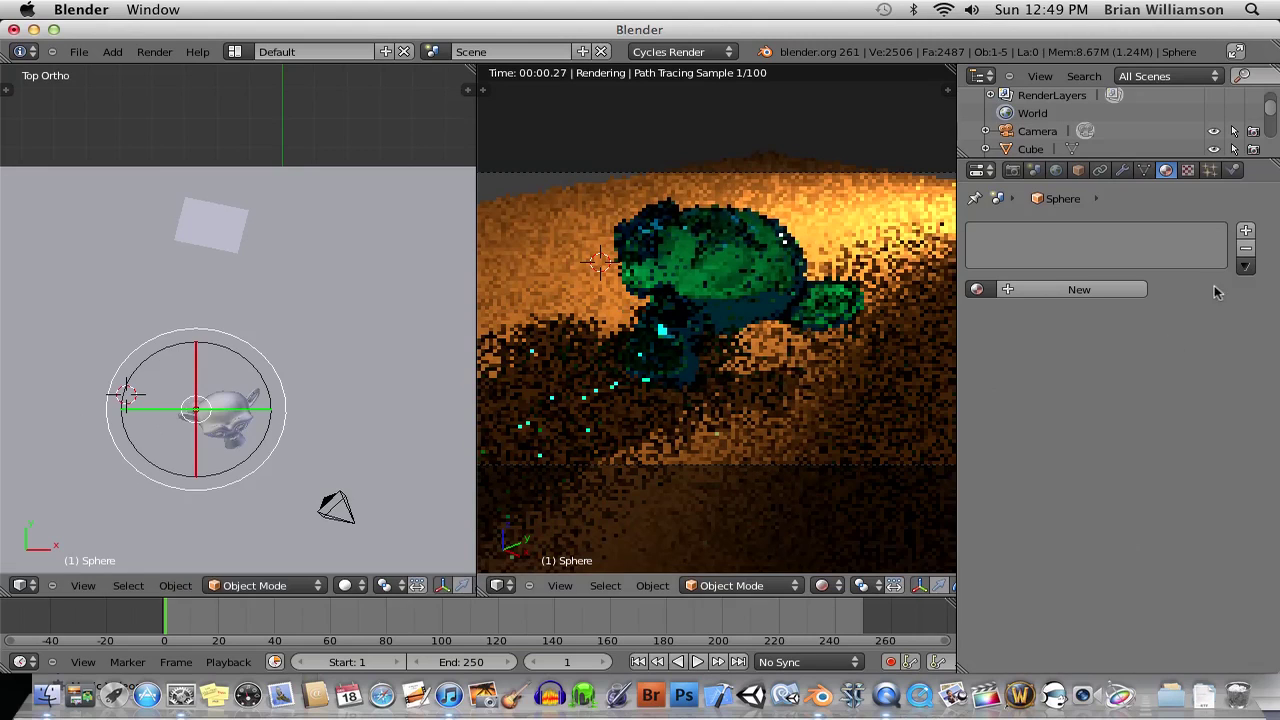
# Give the small sphere a new material with an Emission surface and a strength of 20
pyautogui.click(1060, 290)
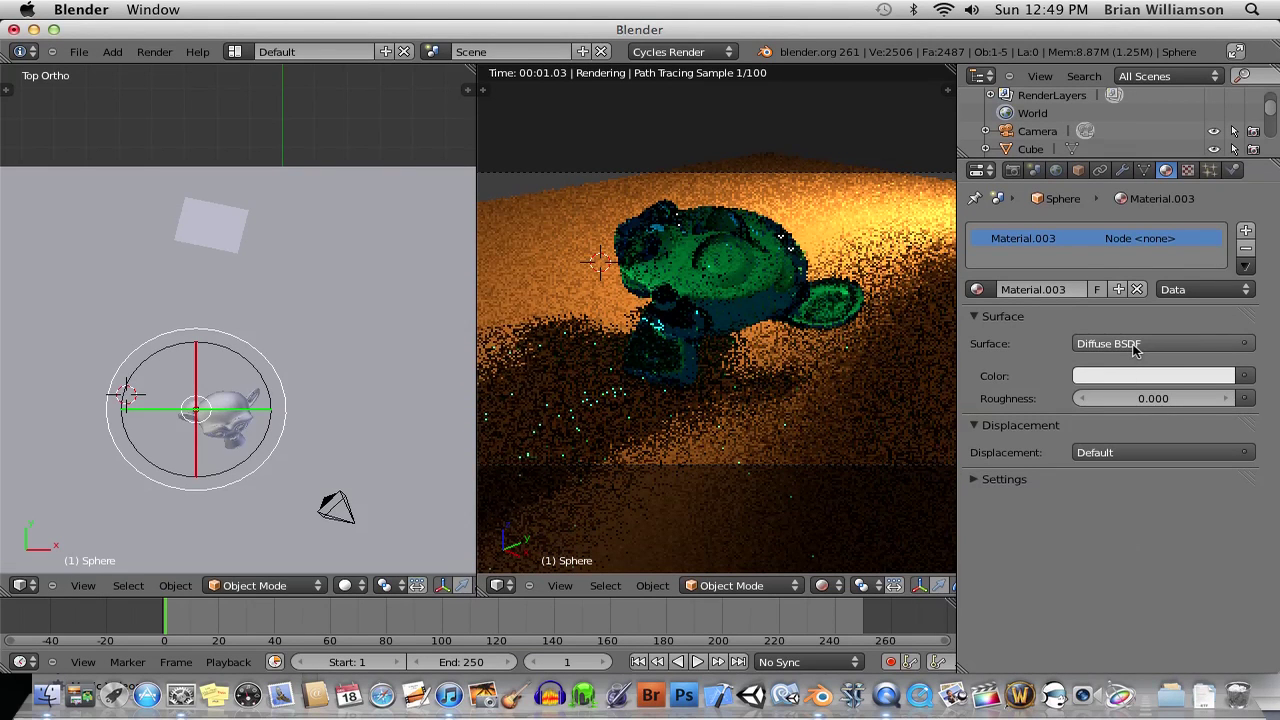
pyautogui.click(1186, 350)
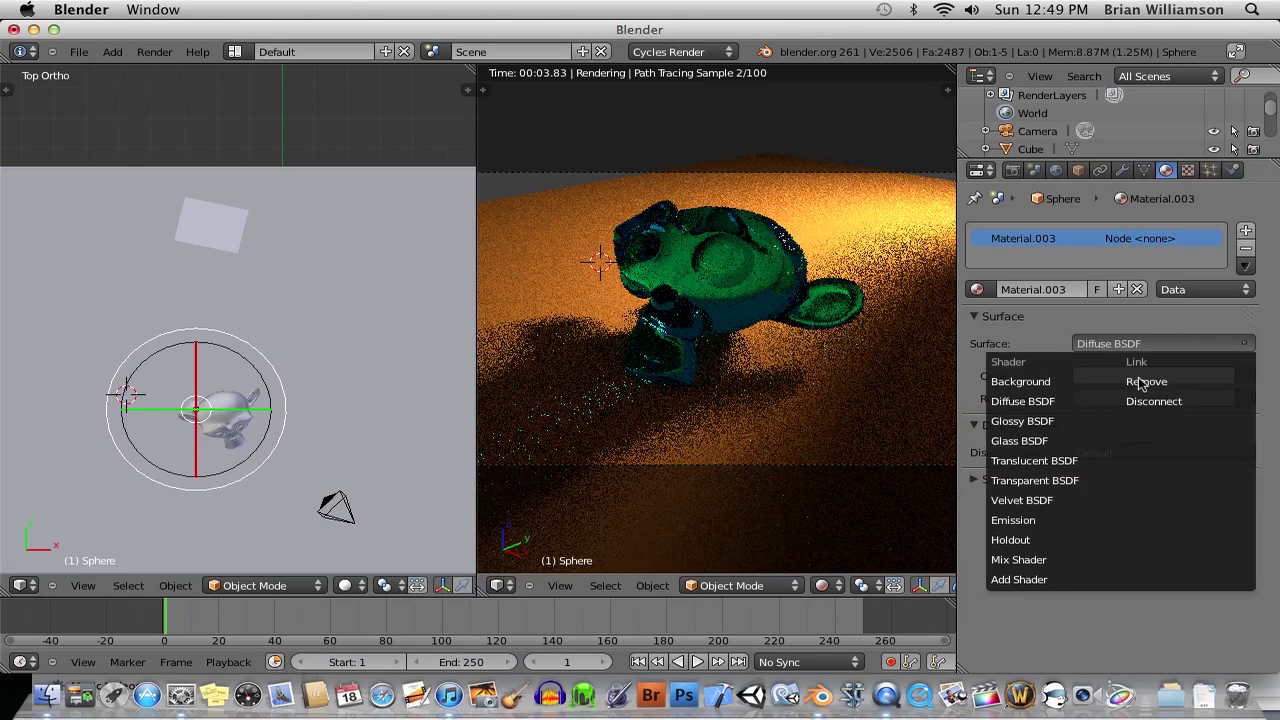
pyautogui.click(1024, 520)
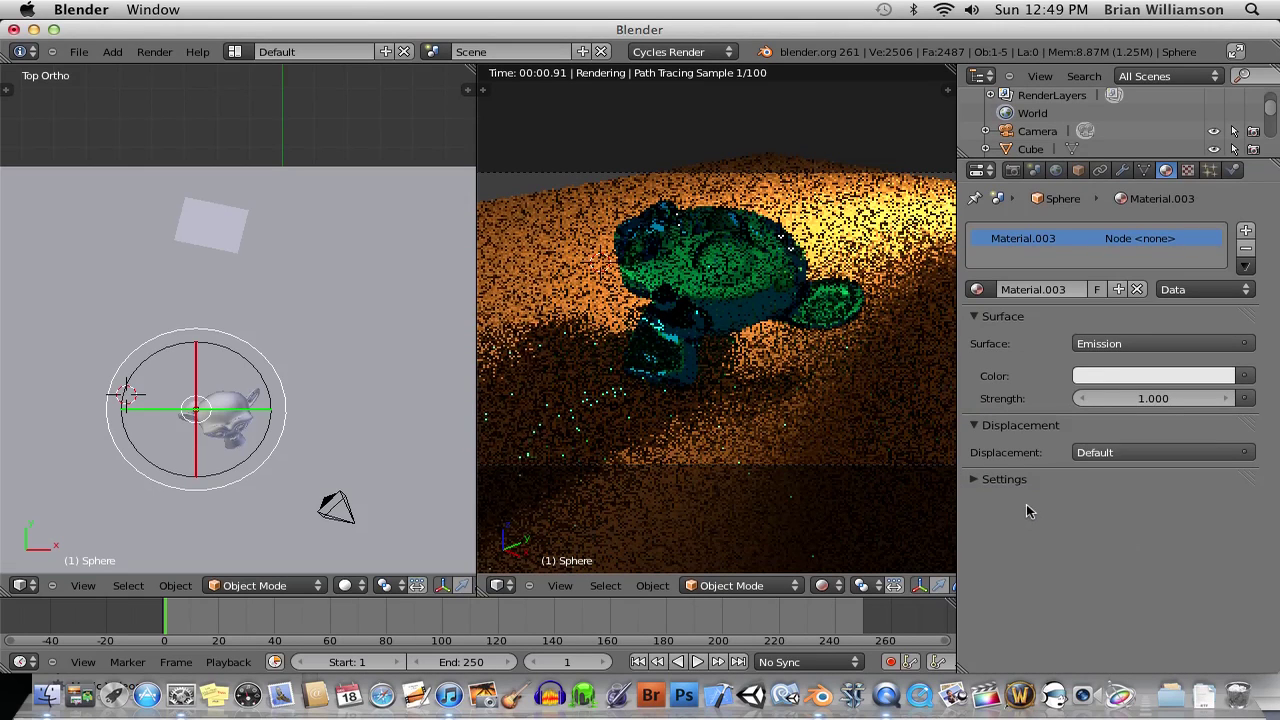
pyautogui.click(1137, 398)
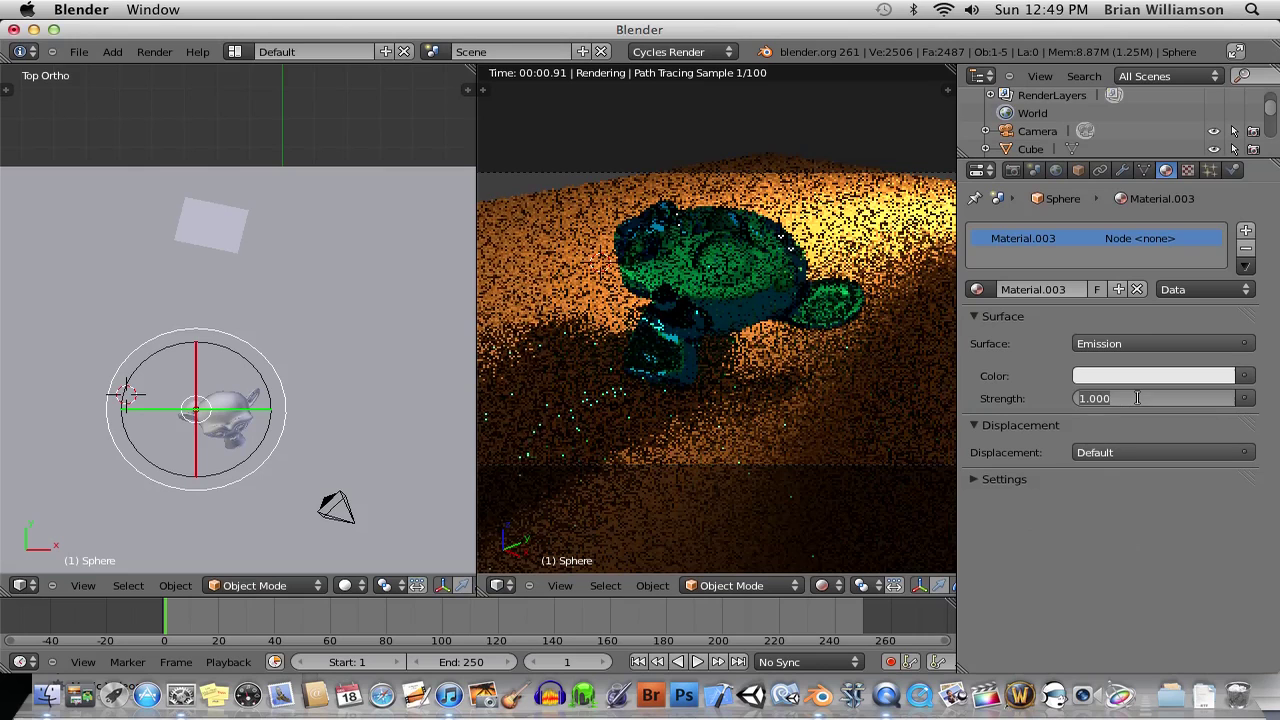
pyautogui.click(1137, 398)
pyautogui.write('20')
pyautogui.press('Return')
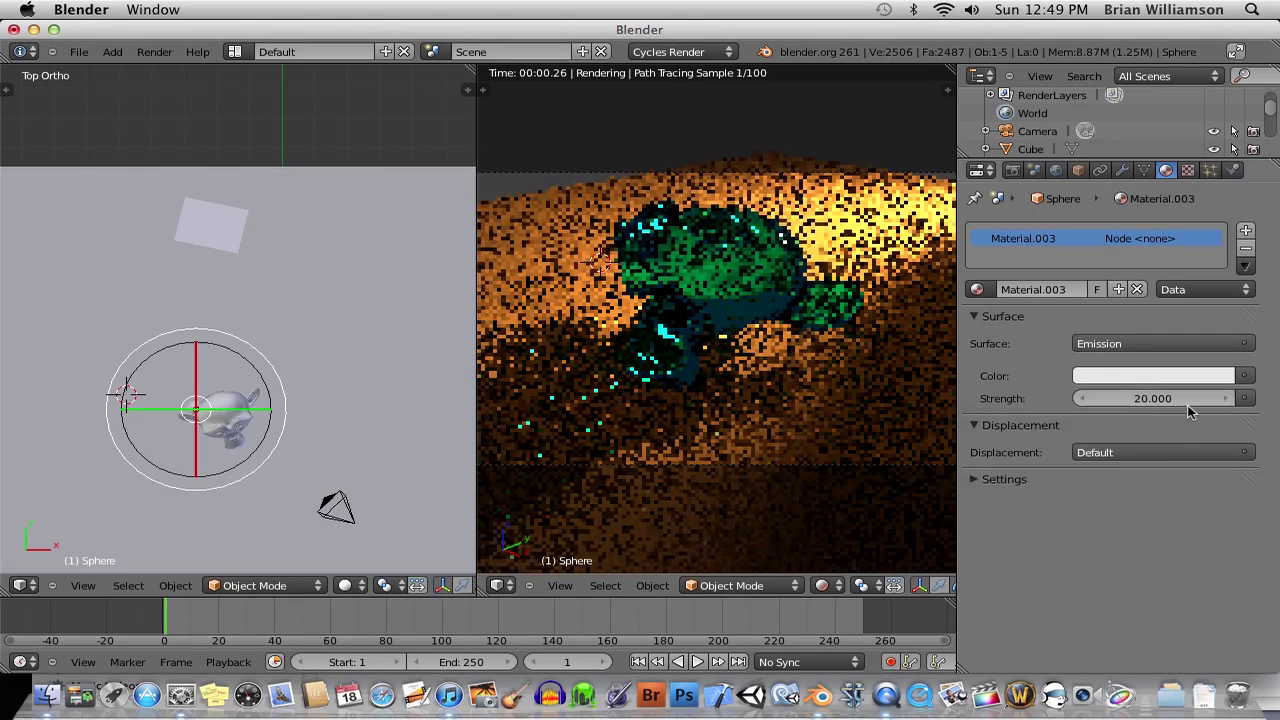
# Set the small sphere's emission strength to 50
pyautogui.click(1155, 399)
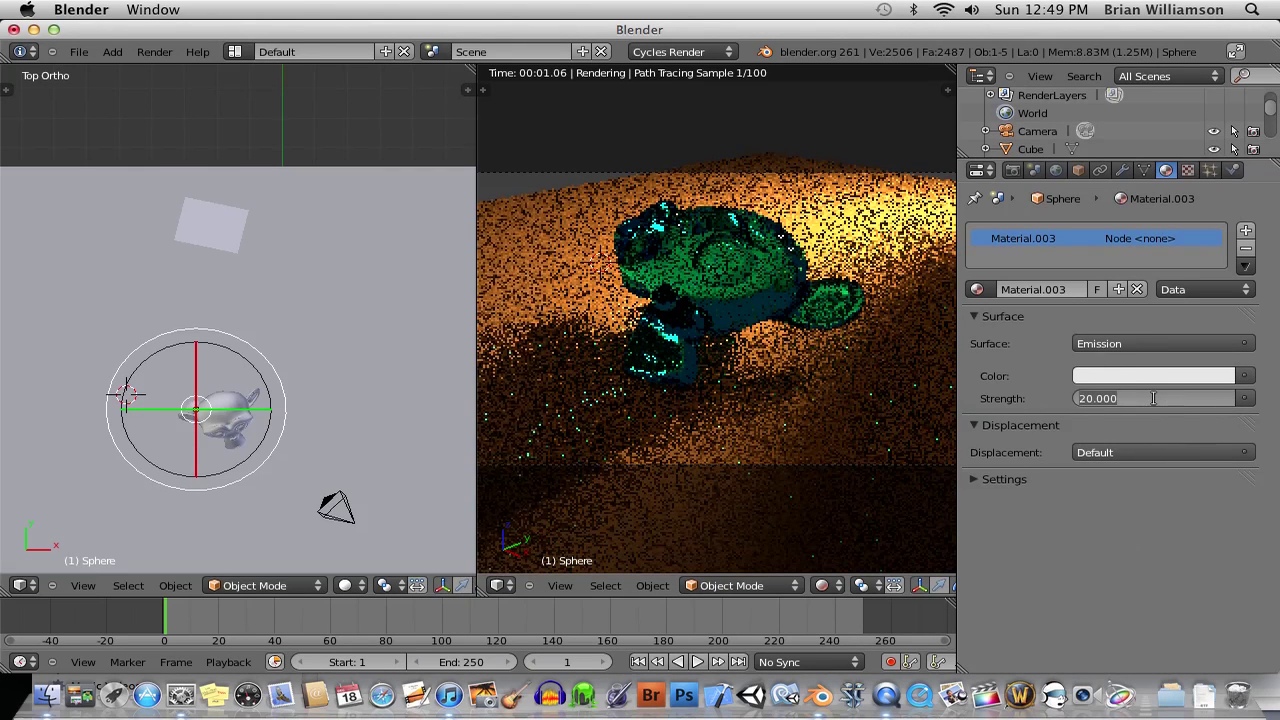
pyautogui.write('50')
pyautogui.press('Return')
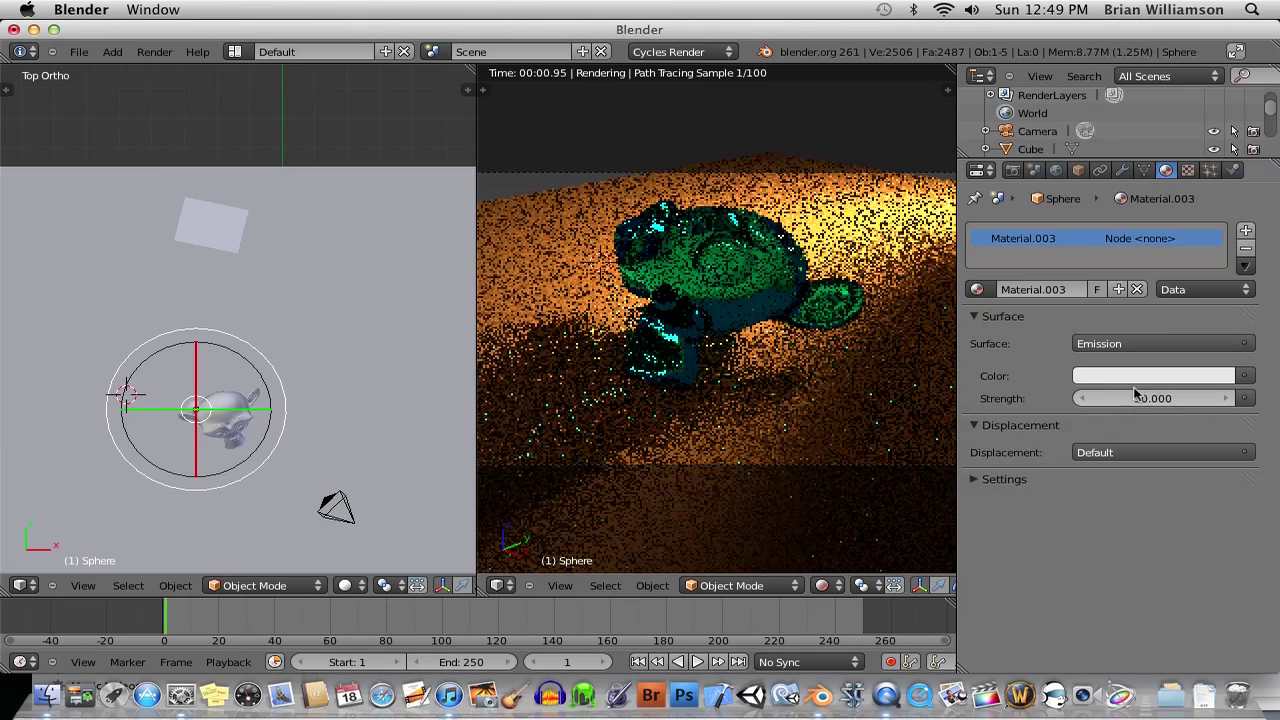
# Switch the monkey head's material surface to Translucent BSDF
pyautogui.rightClick(212, 412)
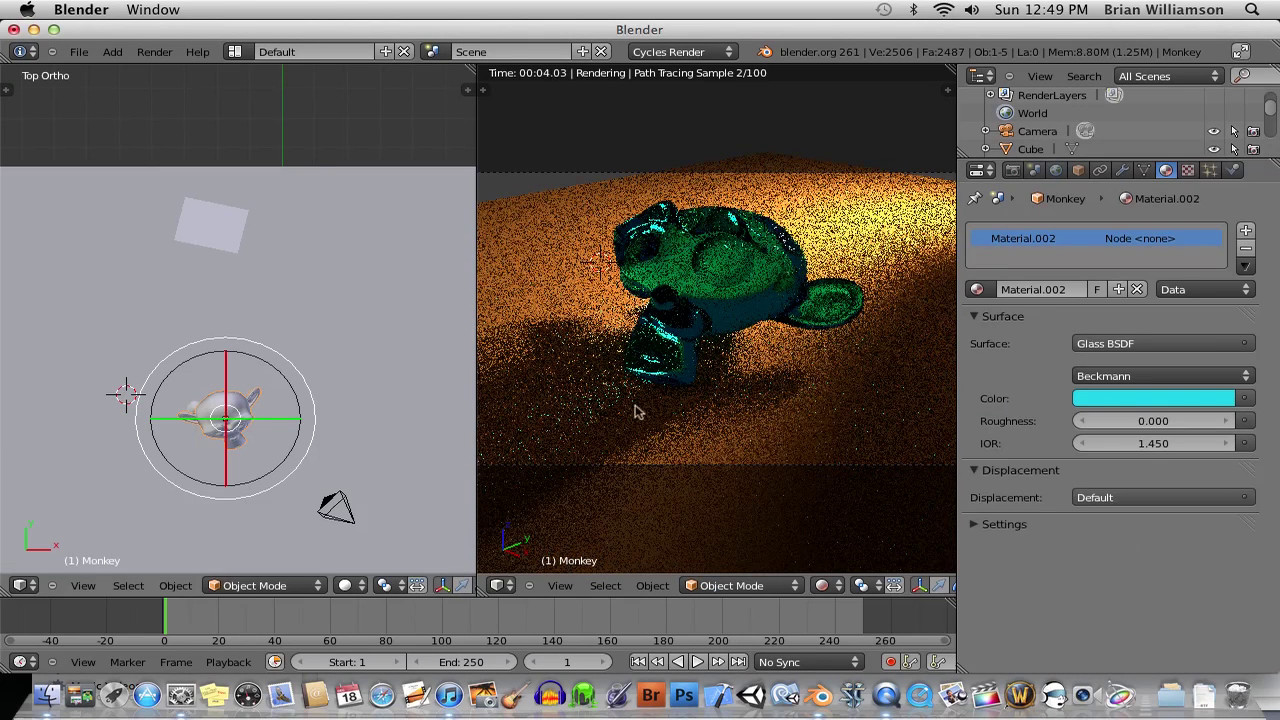
pyautogui.click(1190, 344)
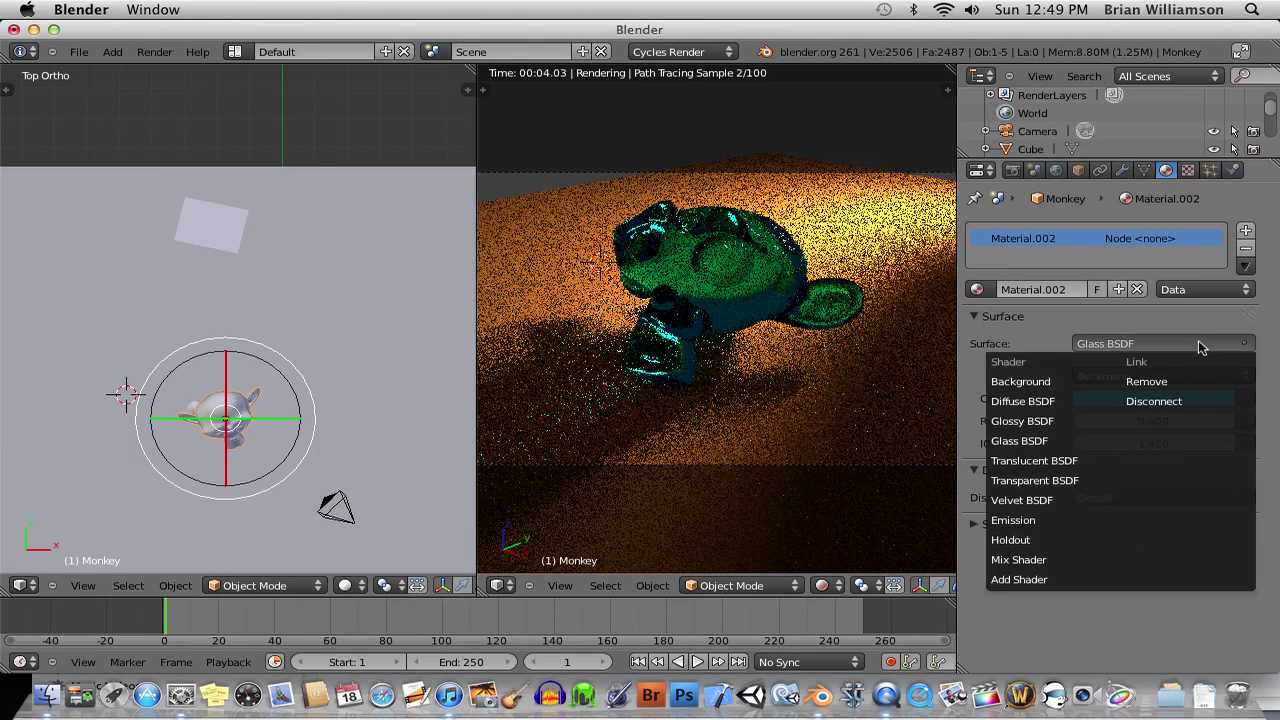
pyautogui.click(1052, 464)
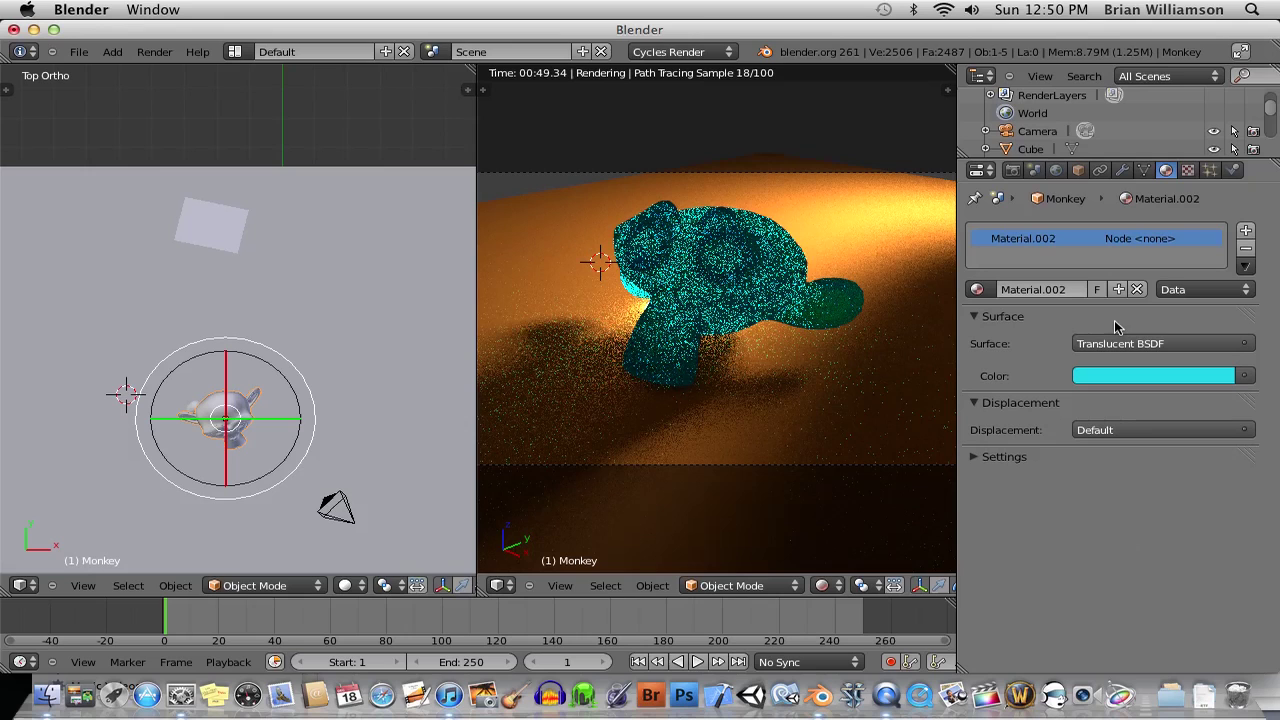
# Move the glowing sphere out of the monkey head to a spot beside its face in the top view
pyautogui.rightClick(198, 408)
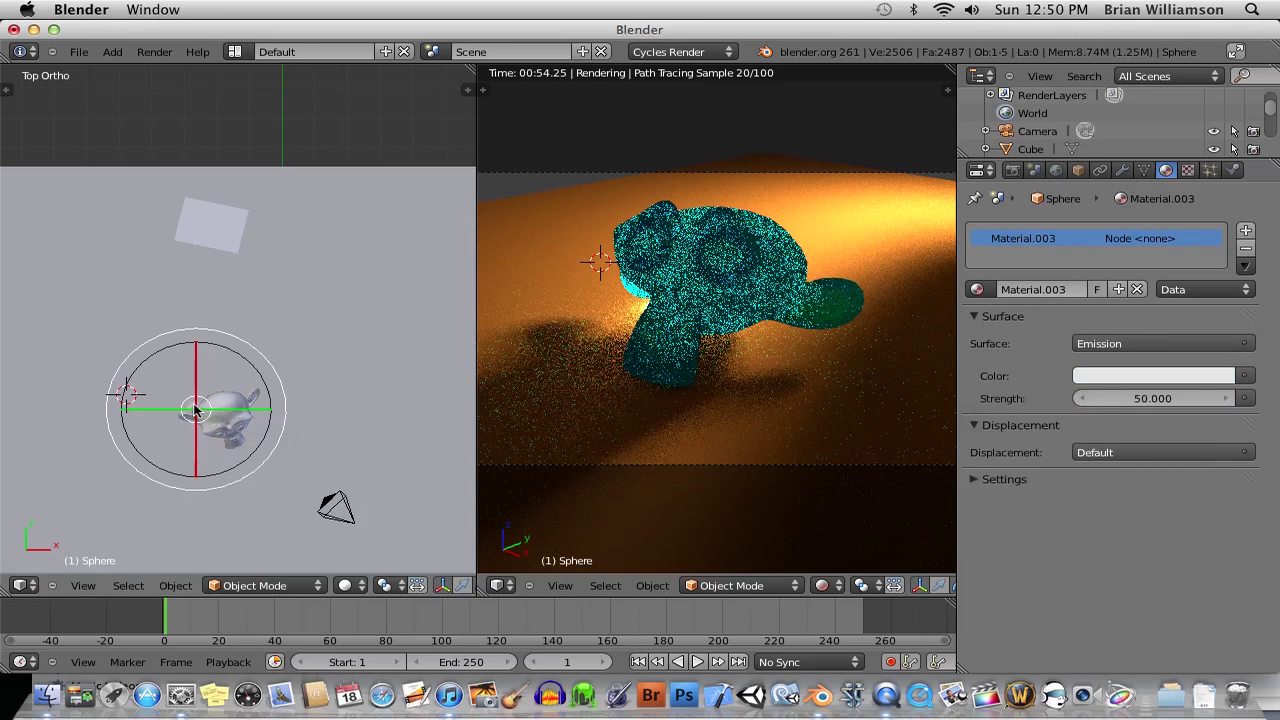
pyautogui.press('g')
pyautogui.click(180, 438)
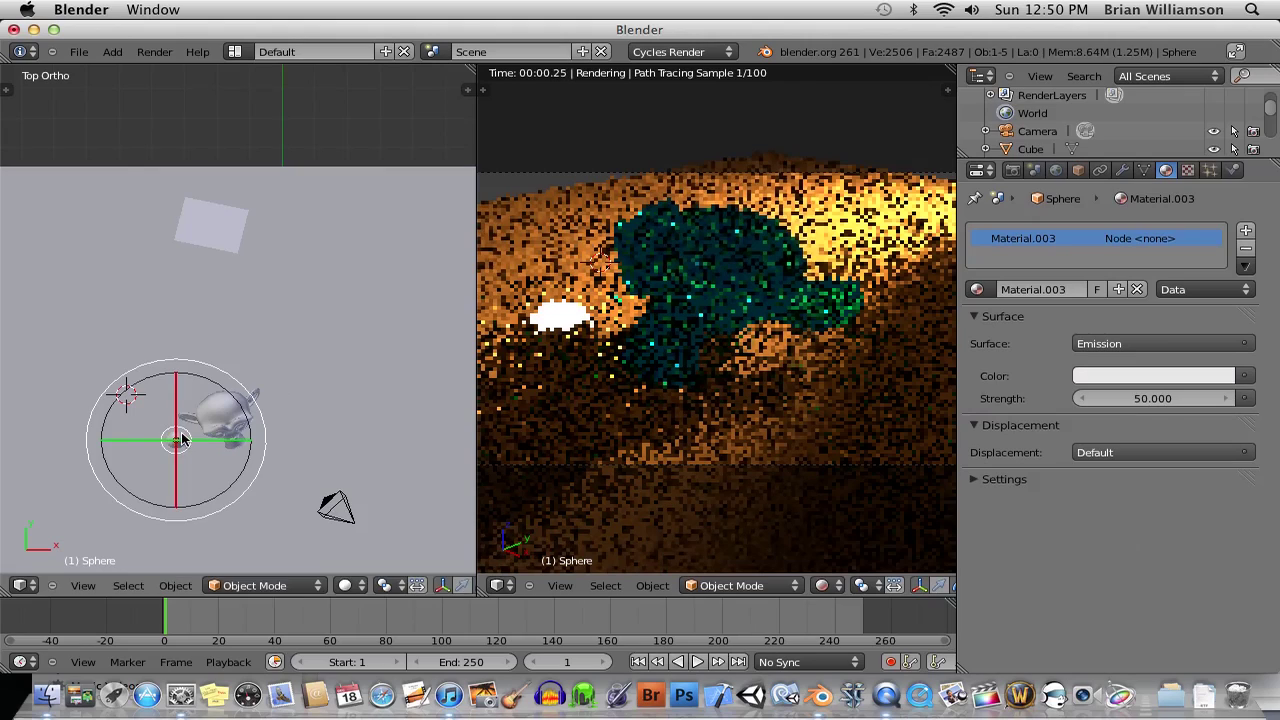
pyautogui.press('g')
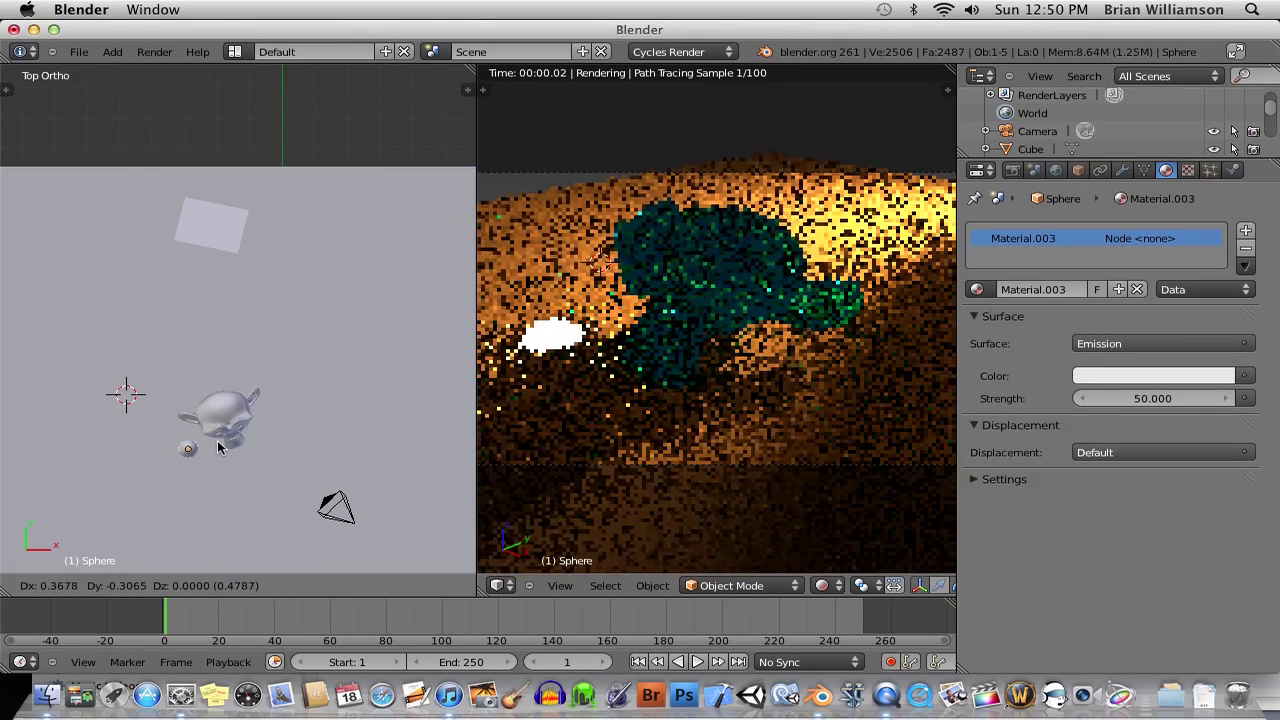
pyautogui.click(218, 447)
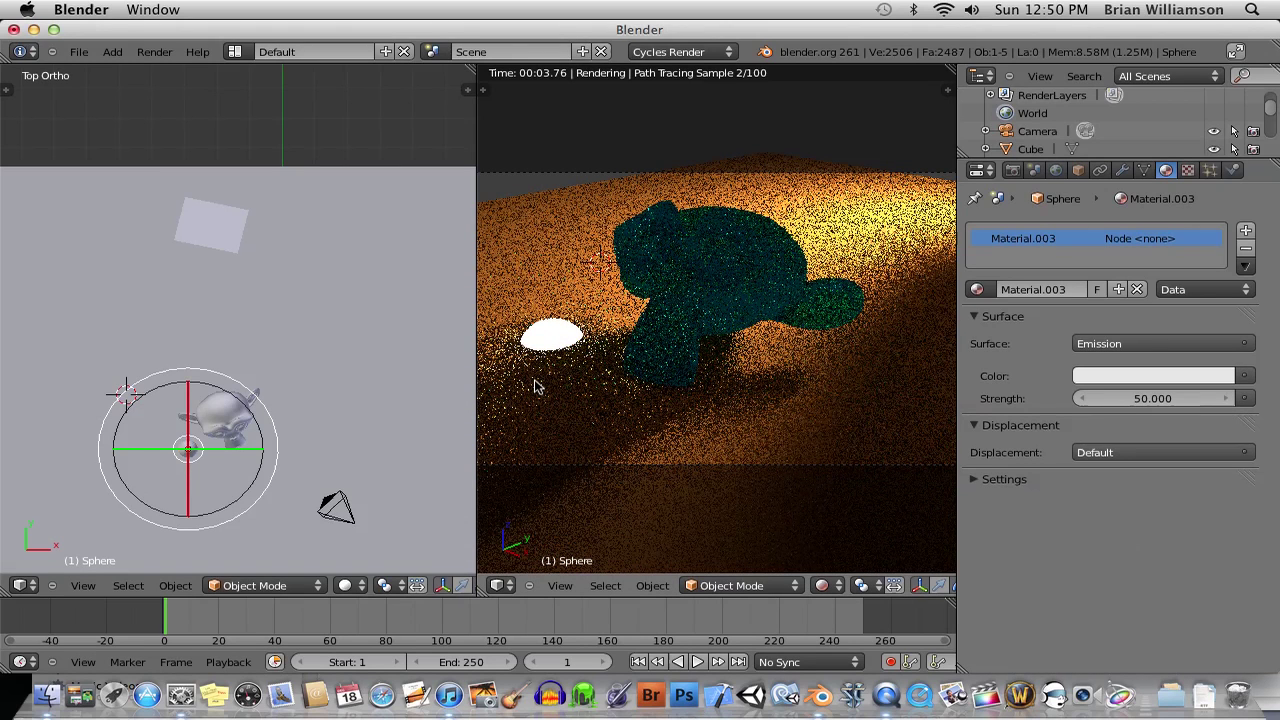
# Start a new default scene and delete its cube
pyautogui.click(79, 52)
pyautogui.click(92, 70)
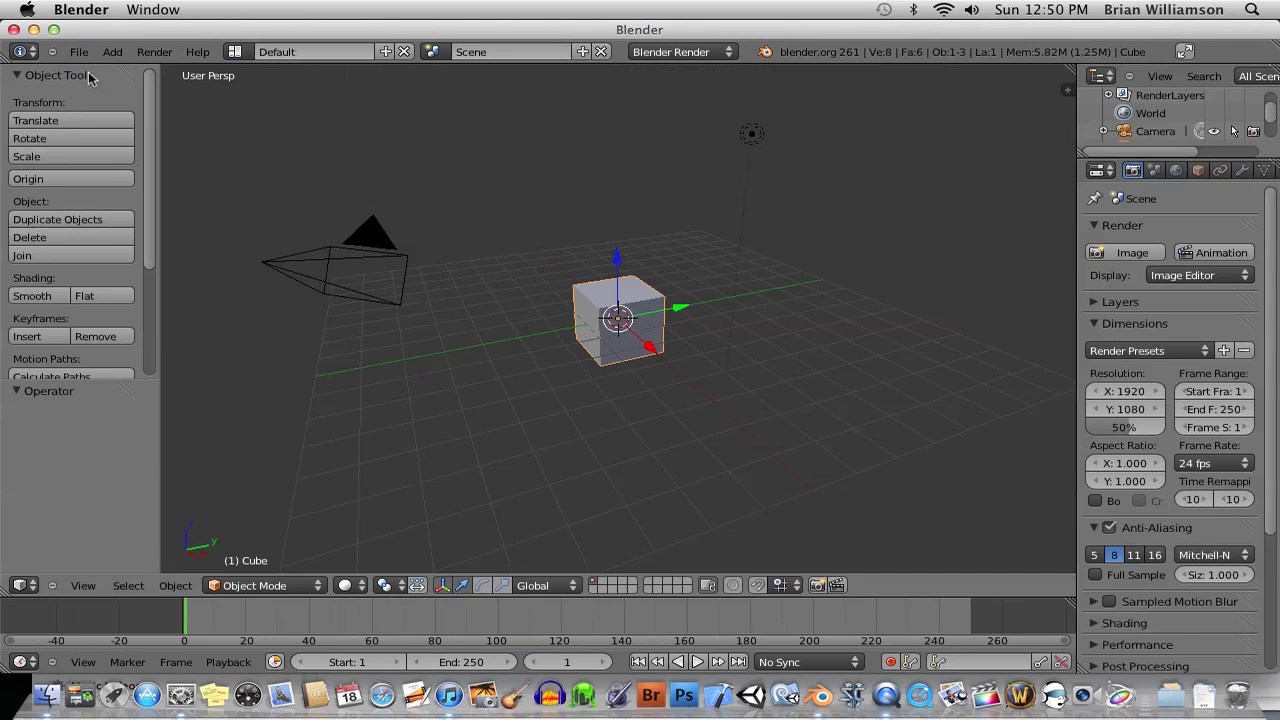
pyautogui.press('x')
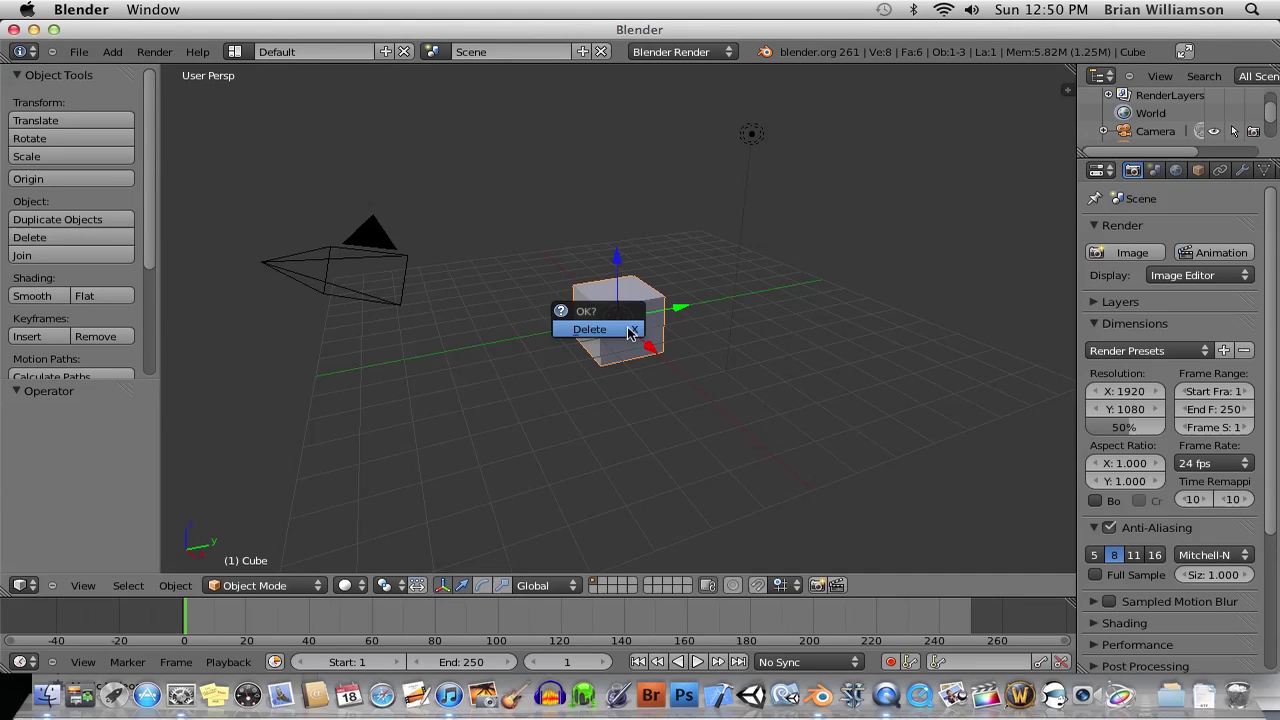
pyautogui.click(626, 333)
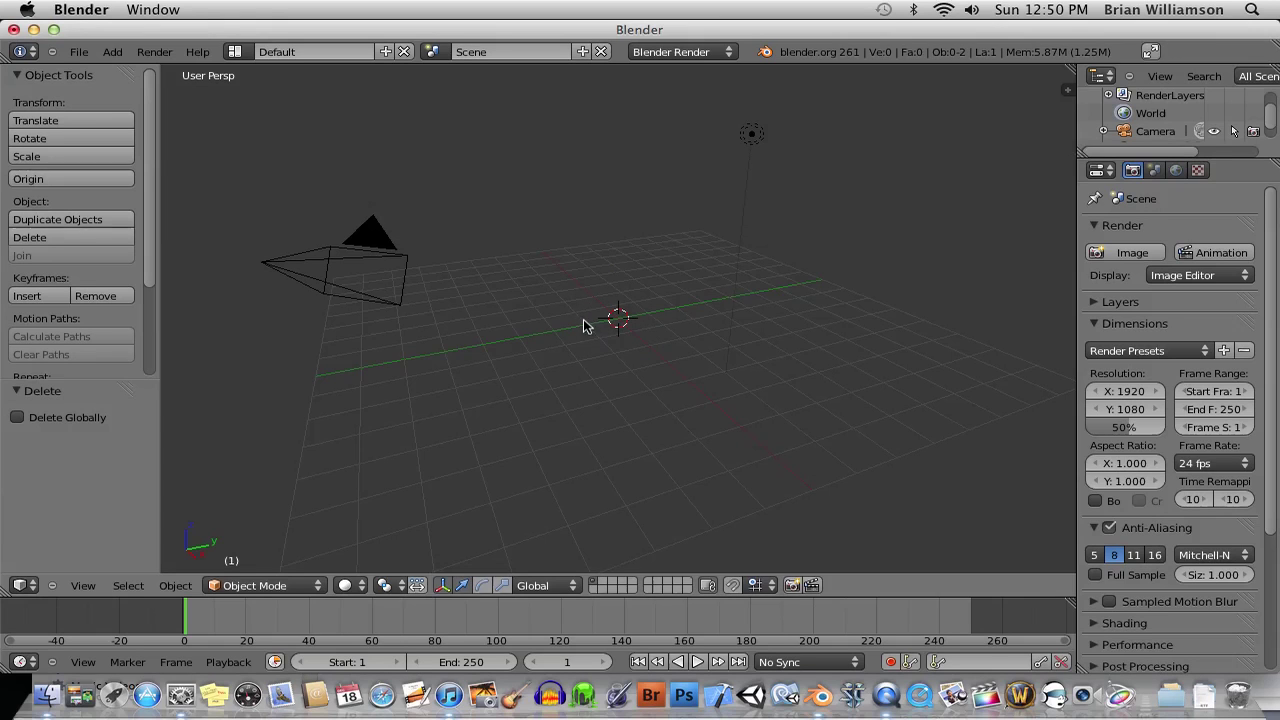
# Add a plane at the scene's center and scale it up to about 6.59 times its size
pyautogui.moveTo(586, 323)
pyautogui.mouseDown(button='middle')
pyautogui.moveTo(614, 323)
pyautogui.moveTo(600, 334)
pyautogui.mouseUp(button='middle')
pyautogui.hotkey('shift', 'a')
pyautogui.moveTo(604, 333)
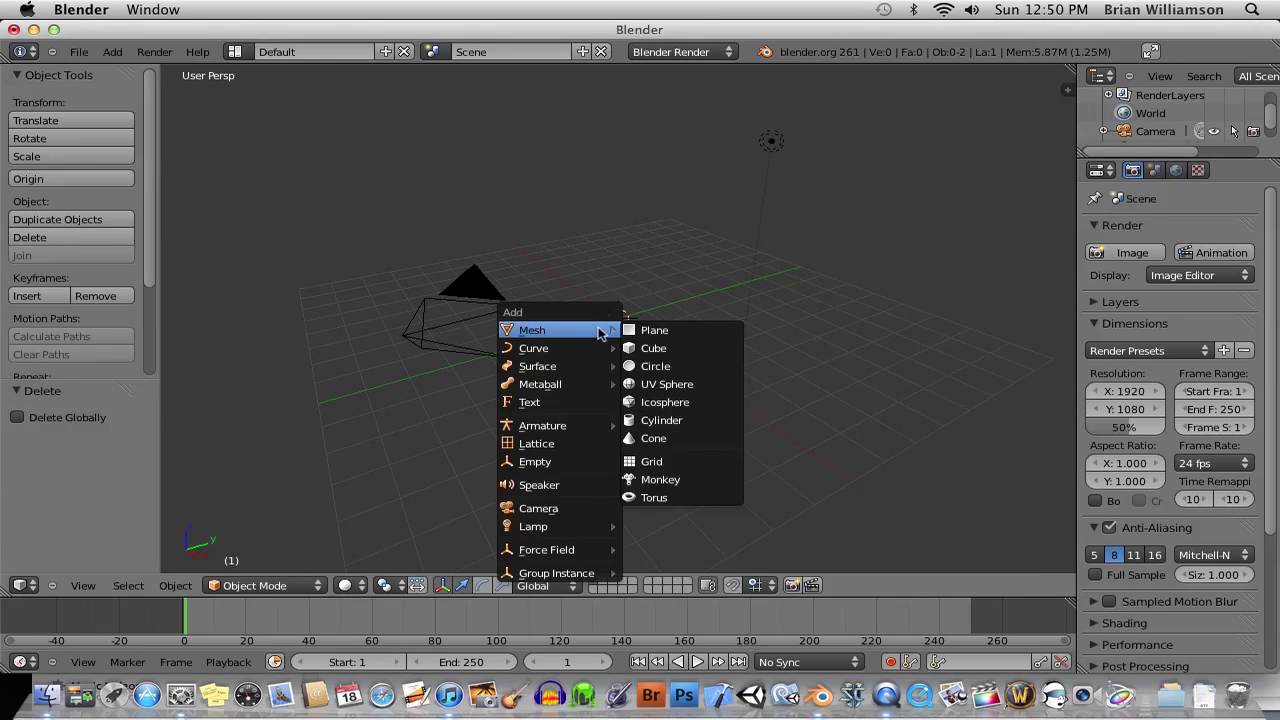
pyautogui.click(658, 331)
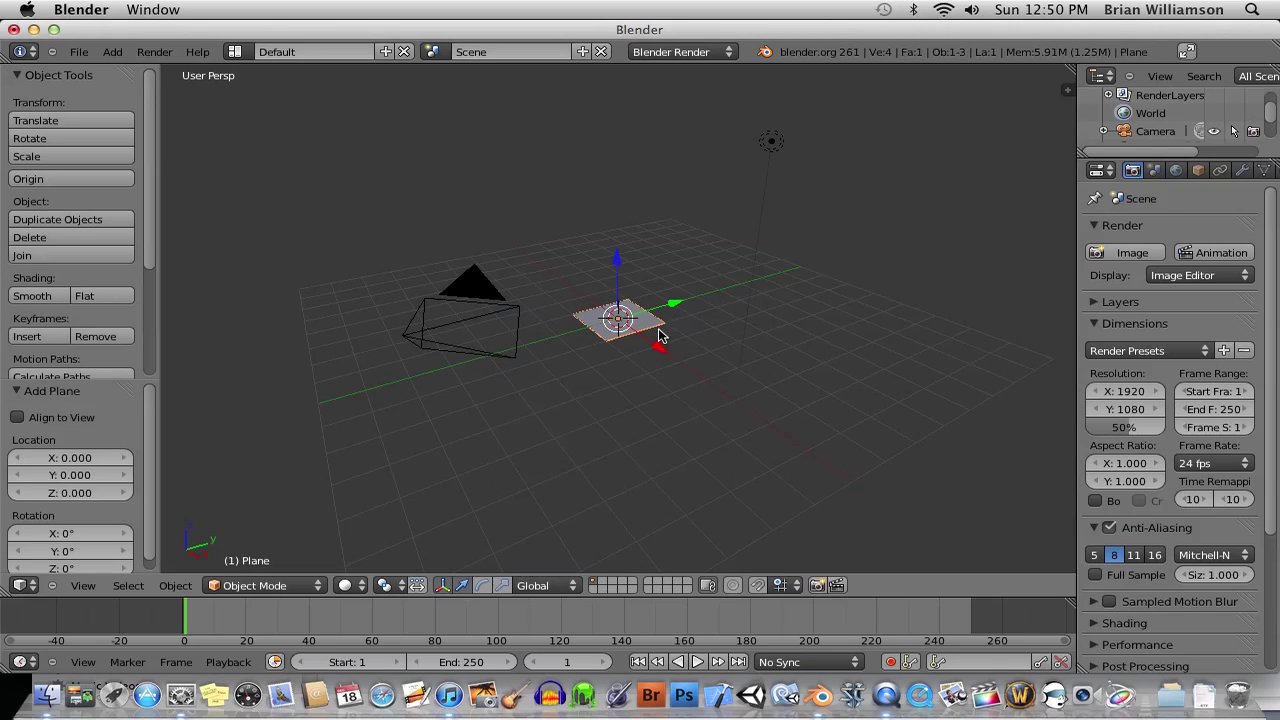
pyautogui.press('s')
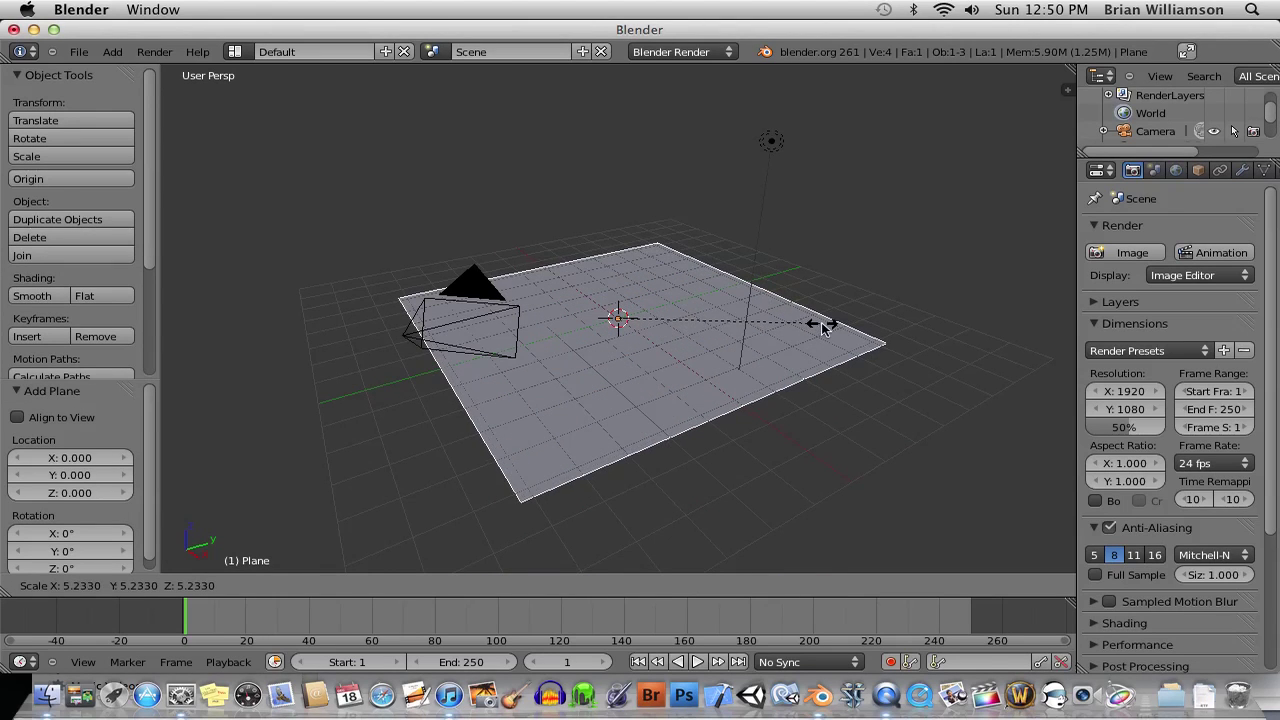
pyautogui.click(876, 320)
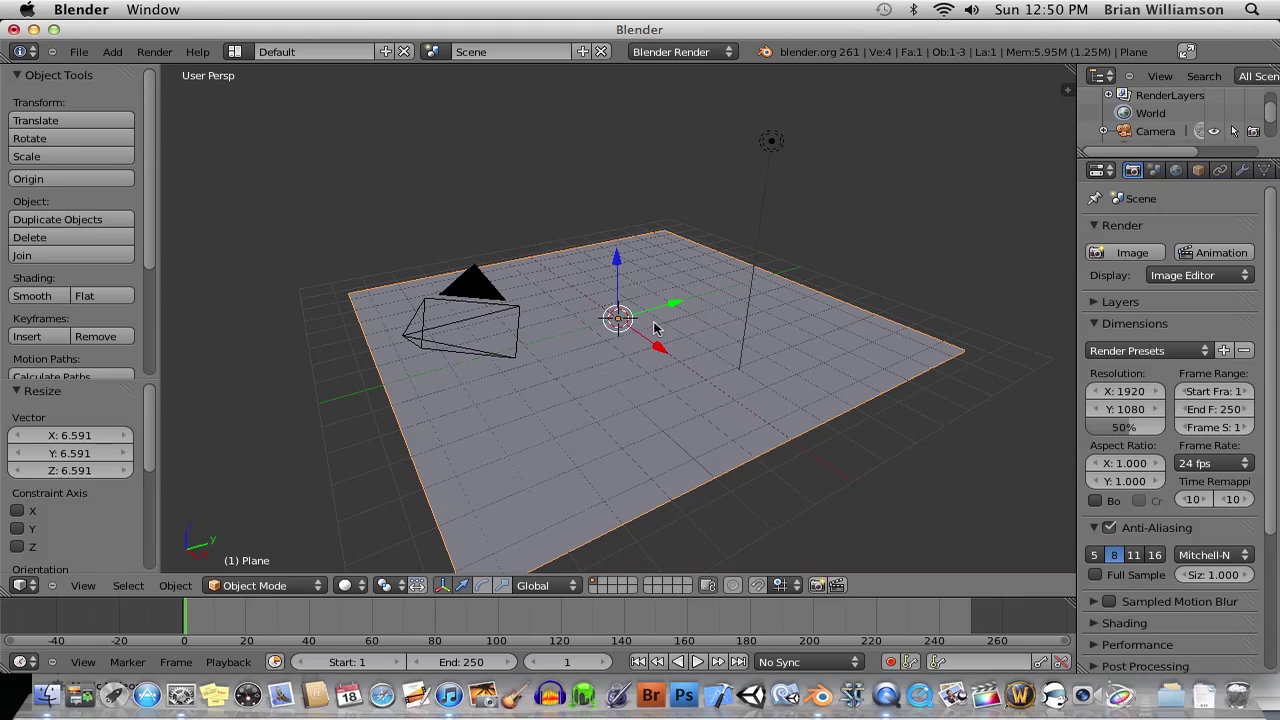
# Enter Edit Mode on the large plane and subdivide it once
pyautogui.press('Tab')
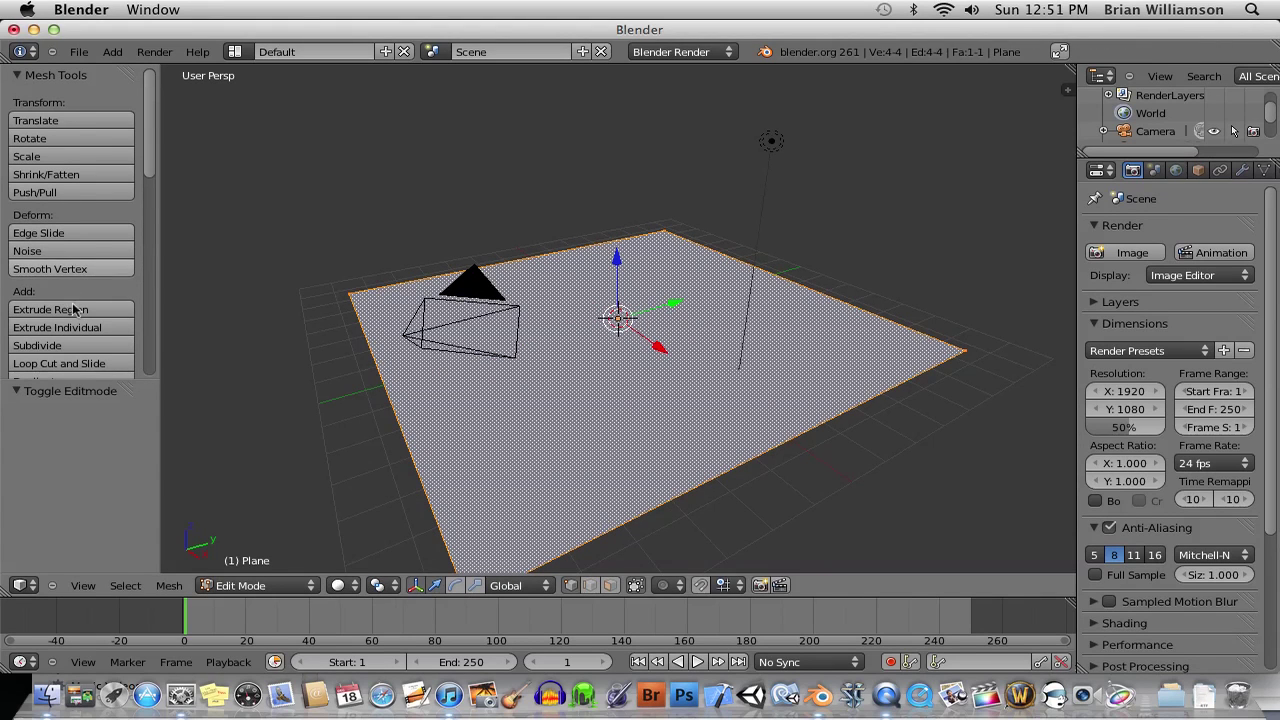
pyautogui.scroll(-3, 40, 262)
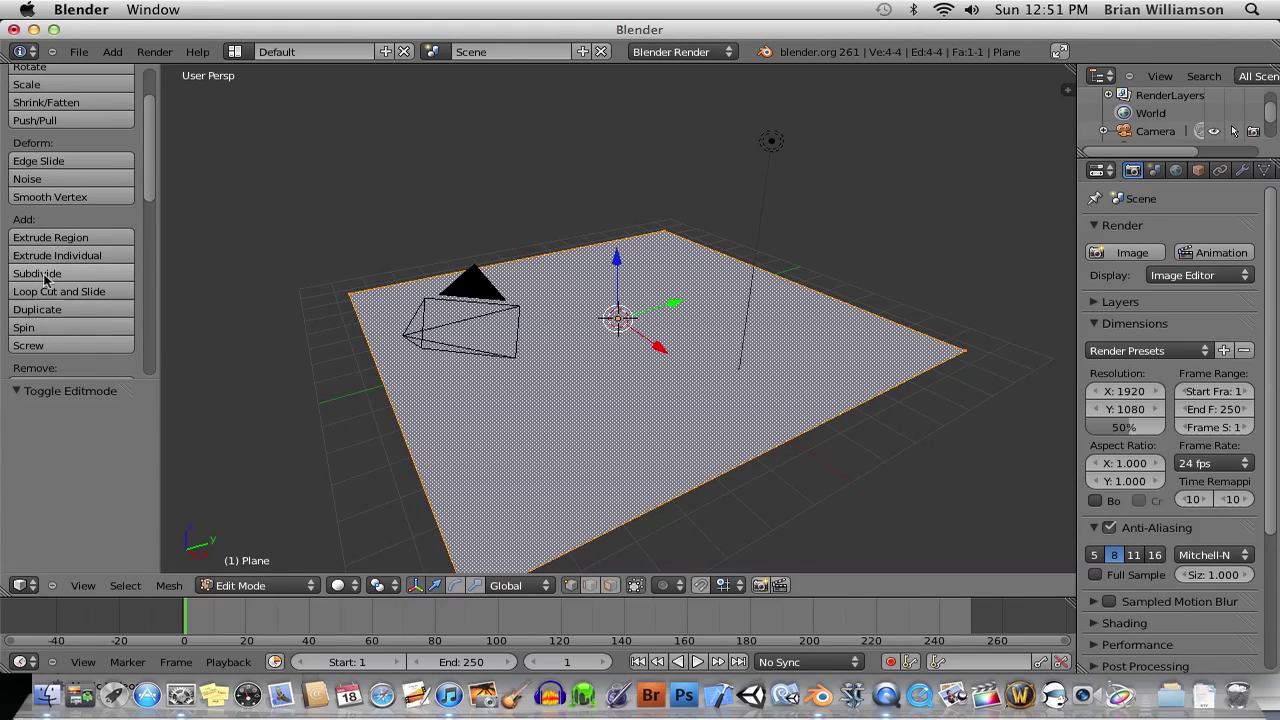
pyautogui.click(43, 275)
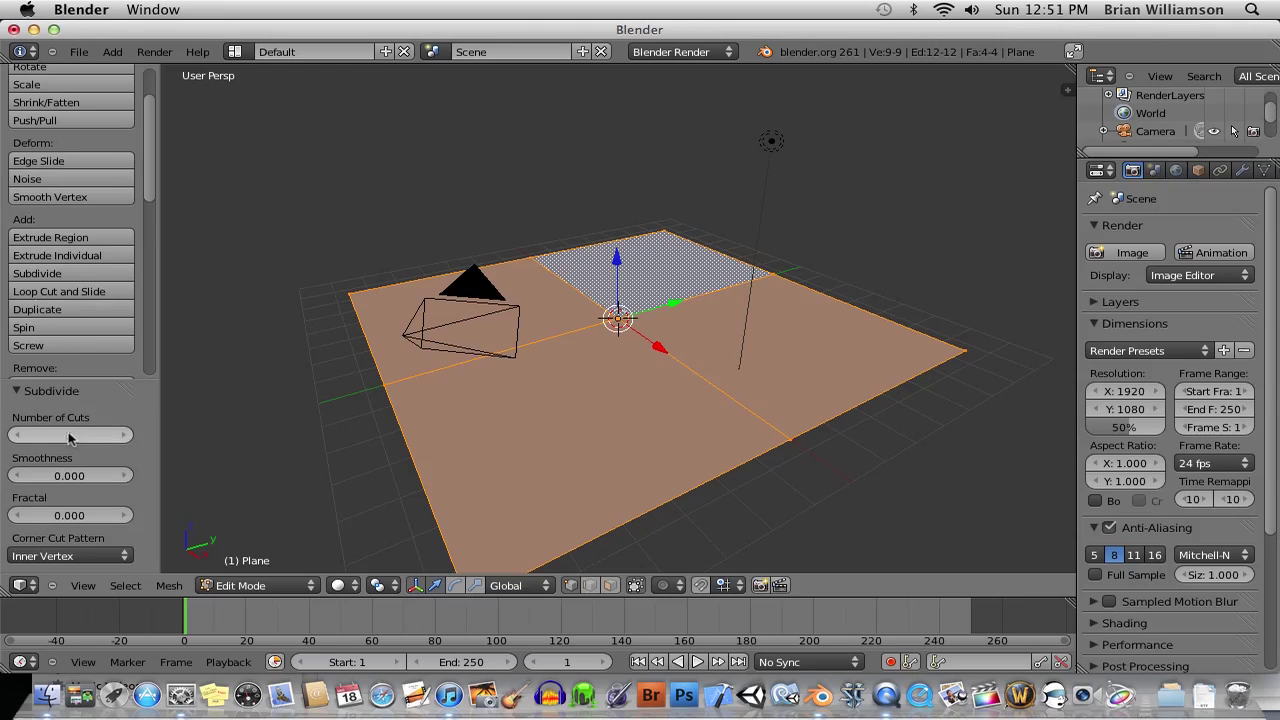
# Set the subdivision's number of cuts to 20 and return to Object Mode
pyautogui.click(117, 432)
pyautogui.press('Return')
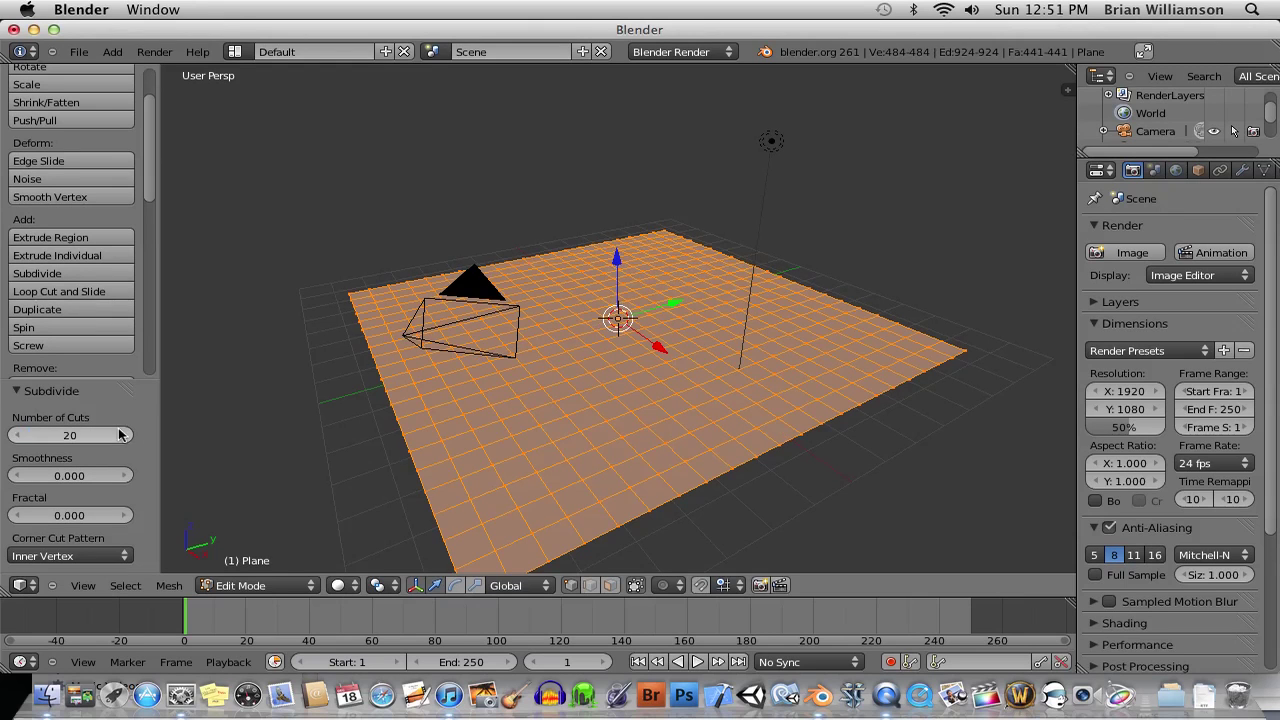
pyautogui.press('Tab')
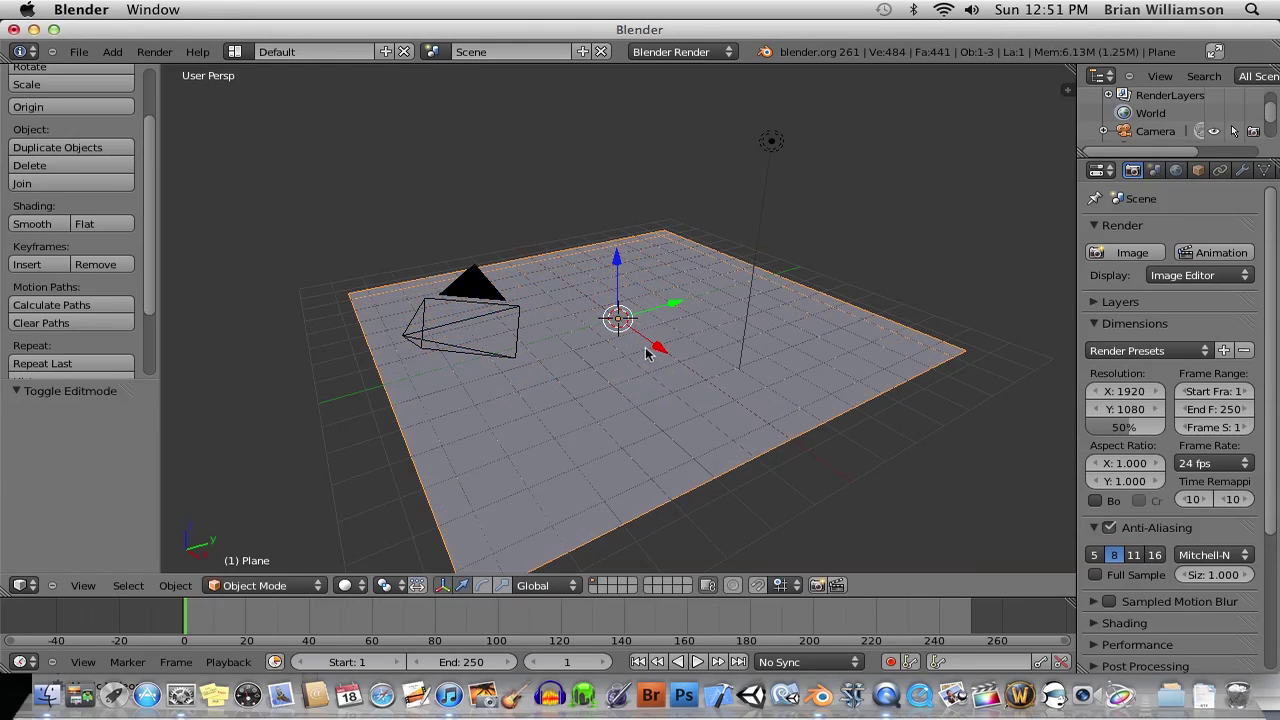
# Widen the Properties editor and add a Subdivision Surface modifier to the large plane
pyautogui.moveTo(650, 353); pyautogui.dragTo(677, 355, button='middle')
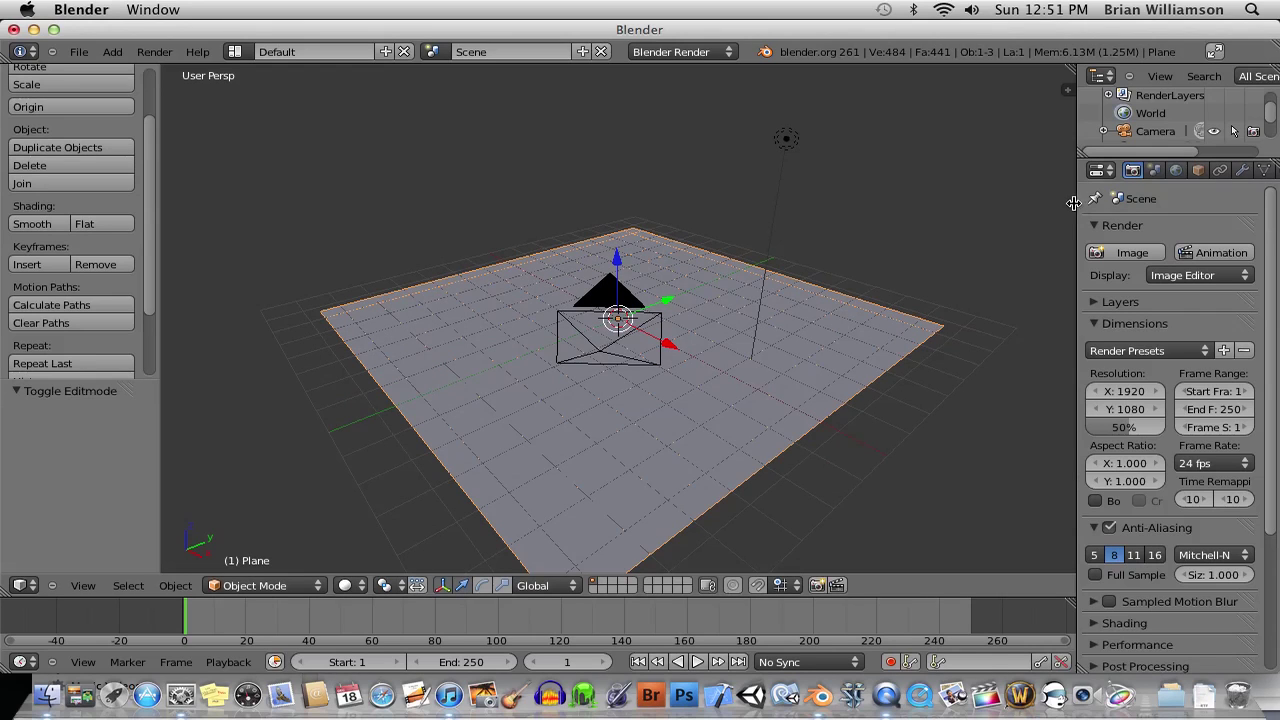
pyautogui.moveTo(1073, 203); pyautogui.dragTo(976, 210)
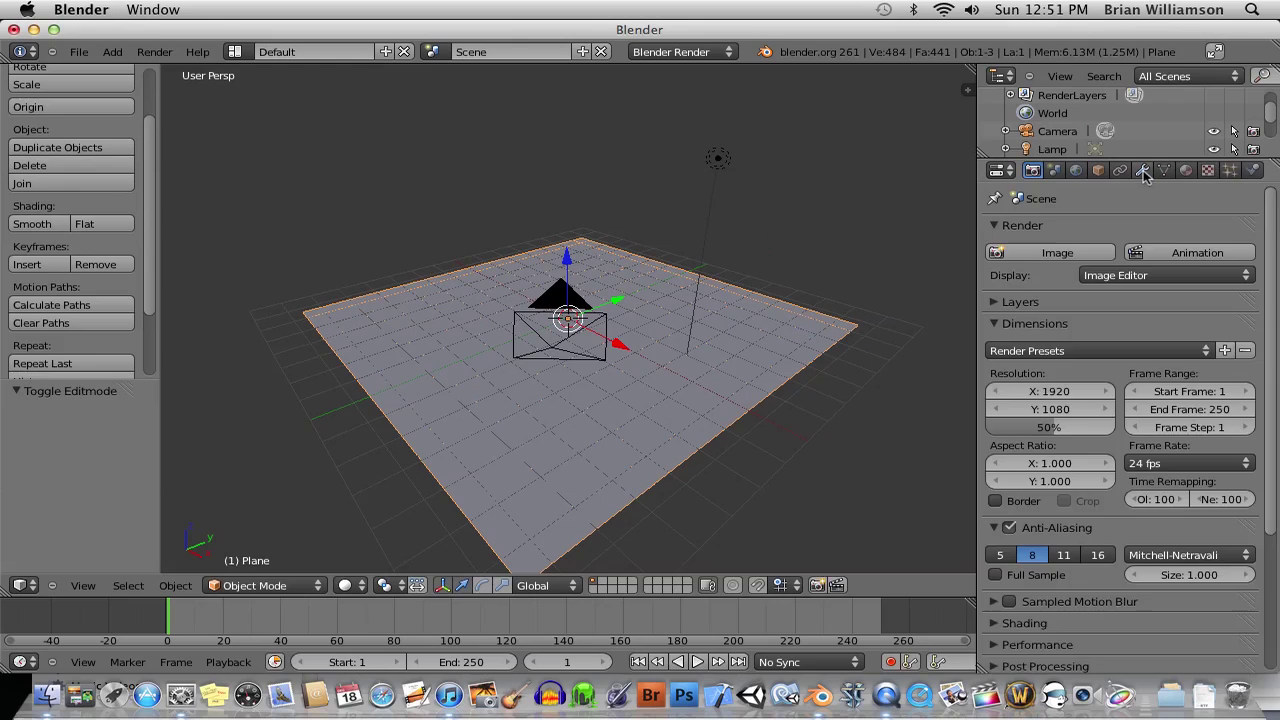
pyautogui.click(1143, 172)
pyautogui.click(1132, 256)
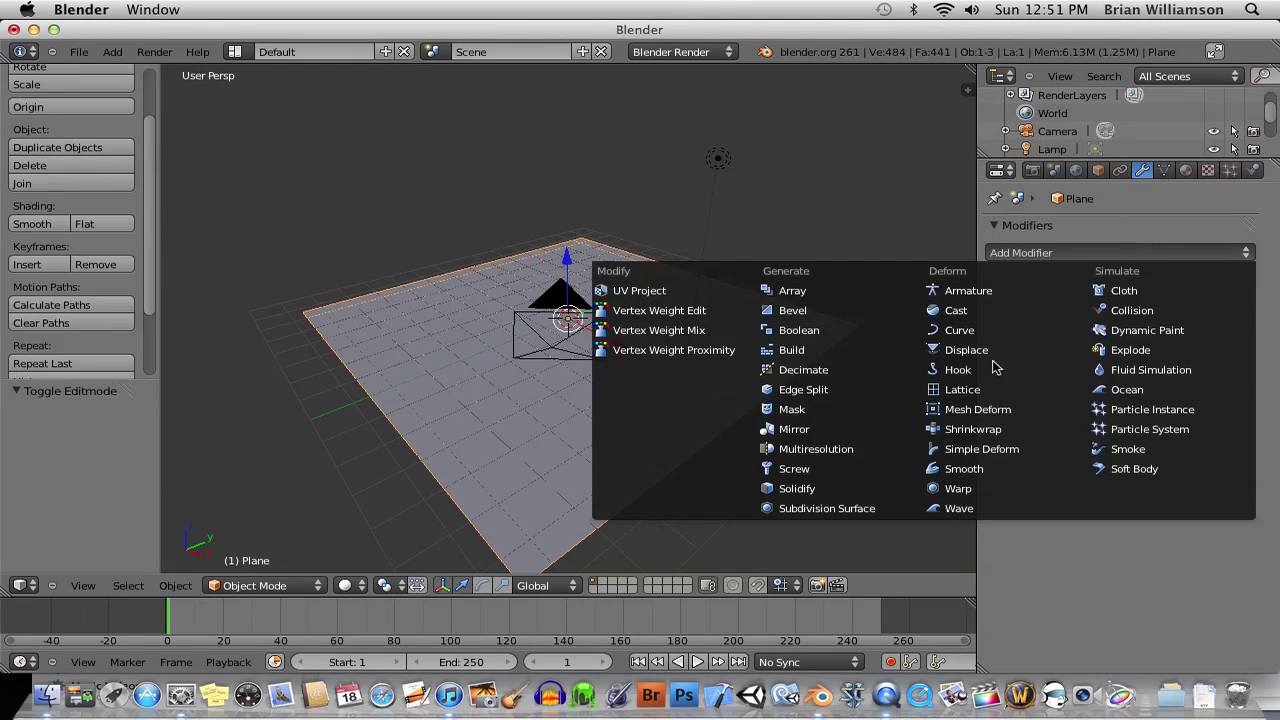
pyautogui.click(862, 504)
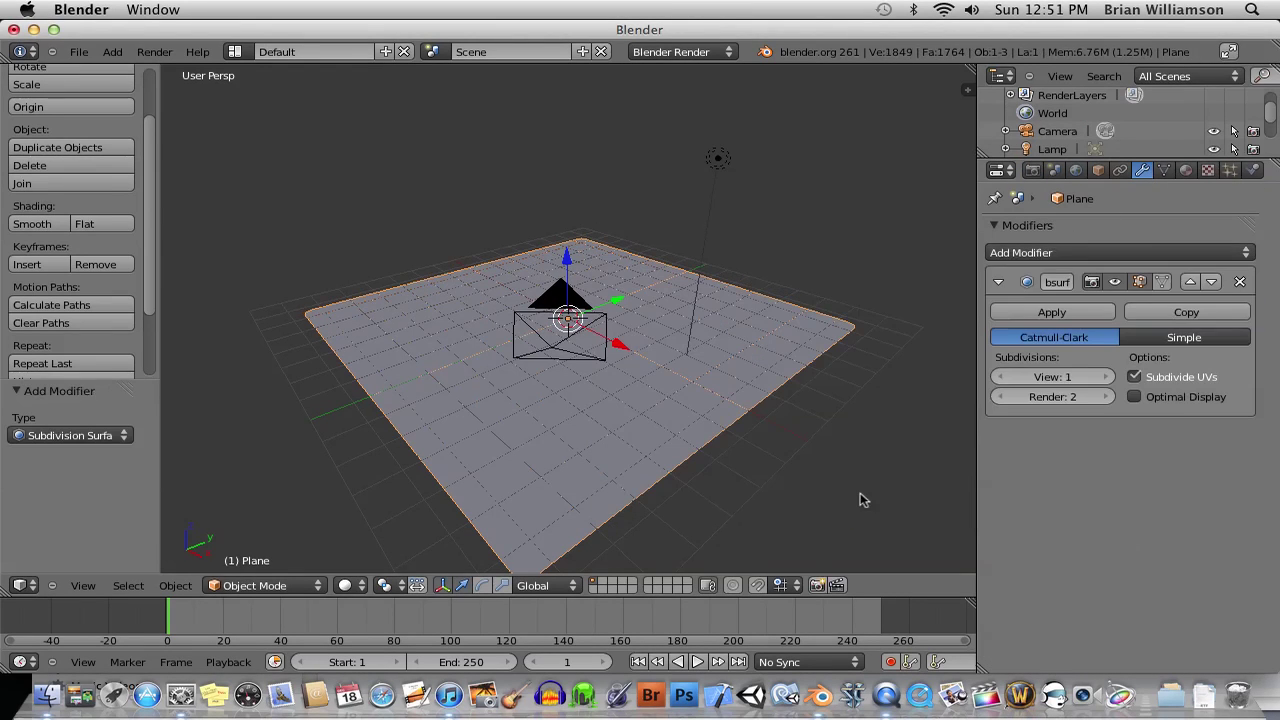
# Add an Ocean modifier to the plane and give the Properties editor more height
pyautogui.moveTo(600, 380); pyautogui.dragTo(643, 384, button='middle')
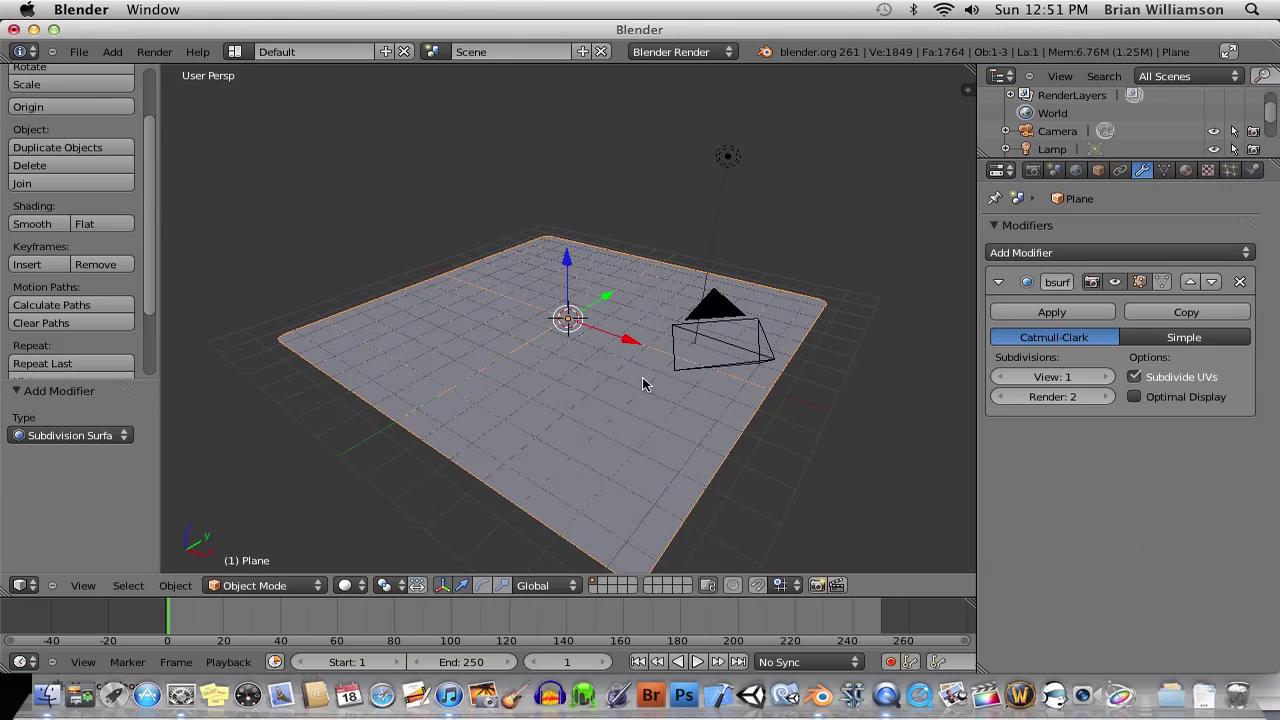
pyautogui.click(1154, 256)
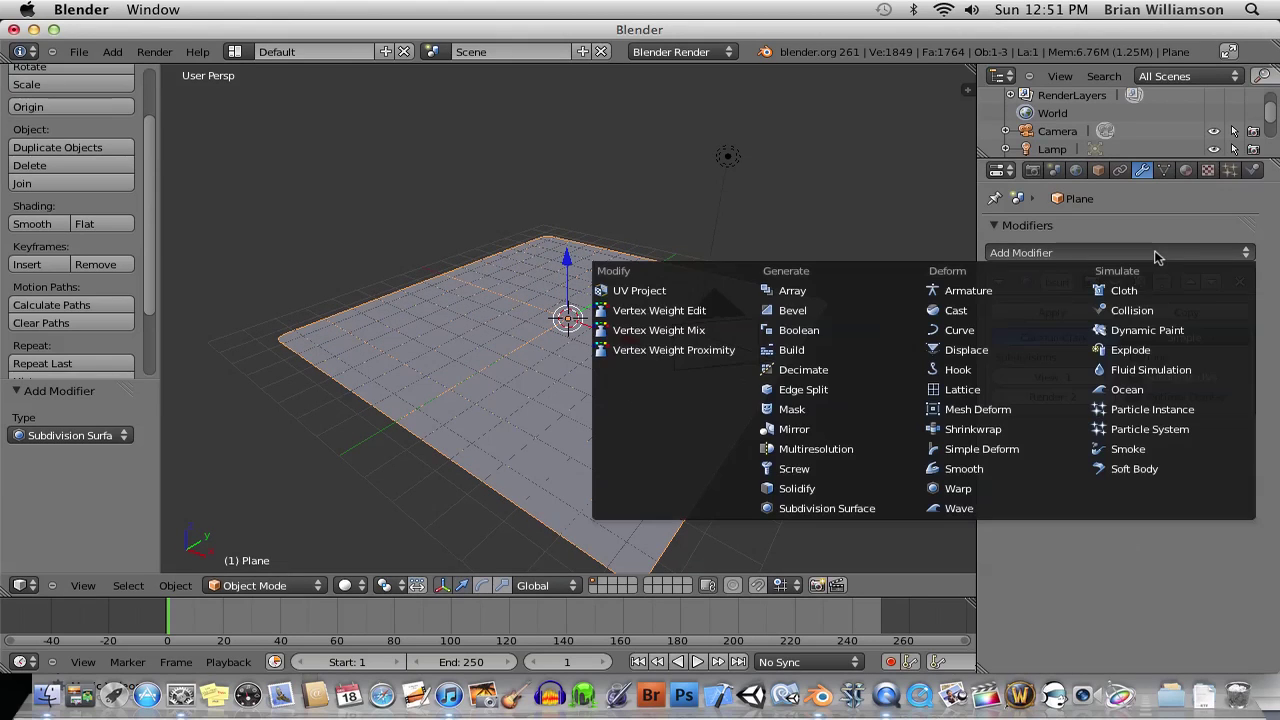
pyautogui.click(1128, 391)
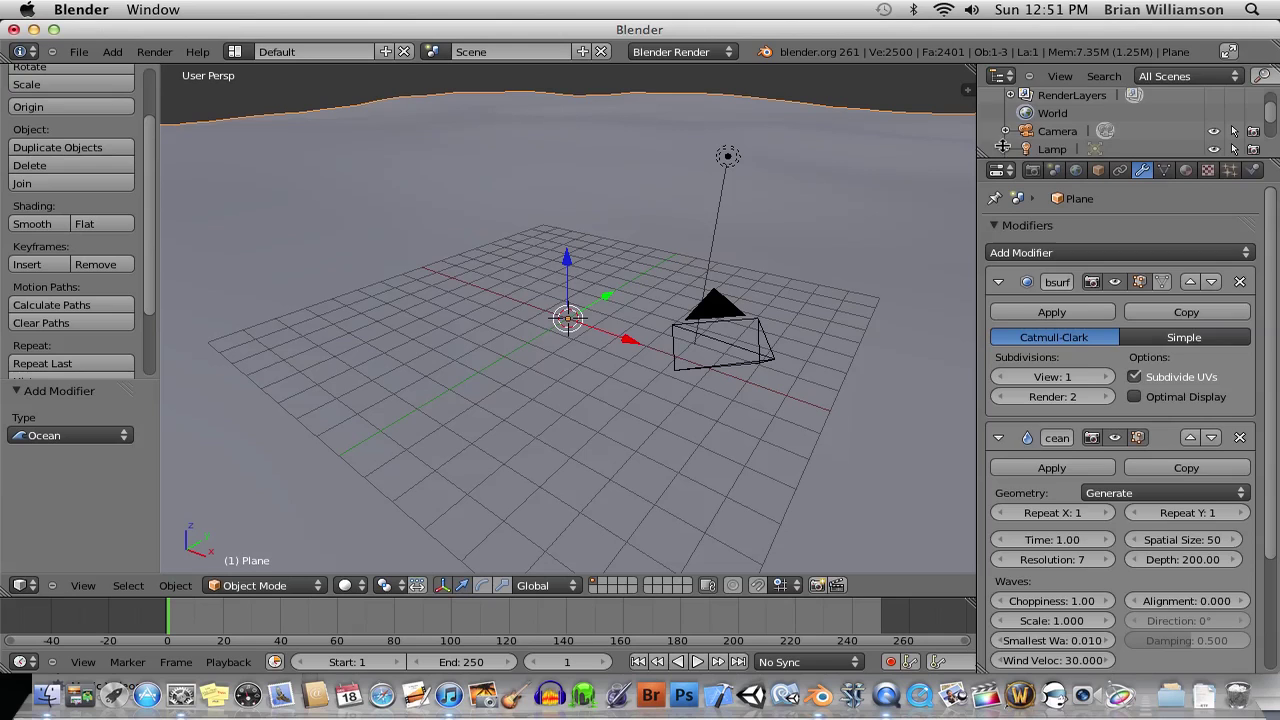
pyautogui.moveTo(1003, 150); pyautogui.dragTo(1005, 113)
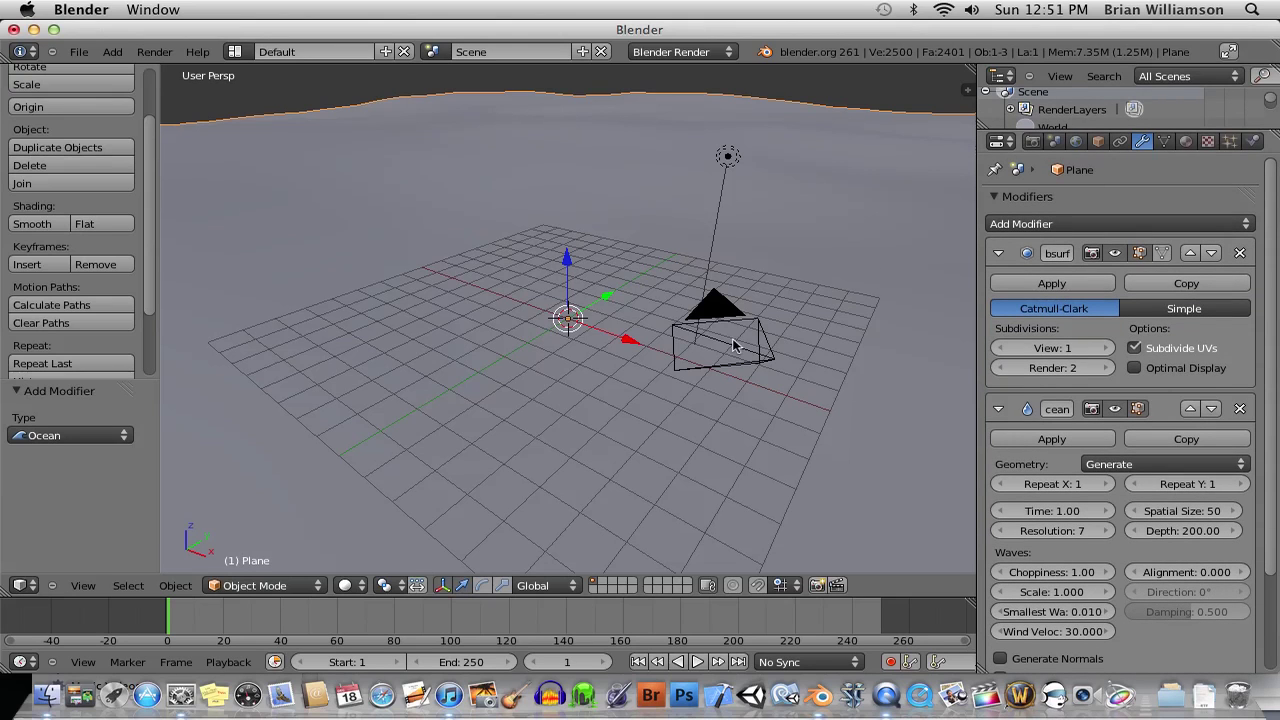
# Set the animation's start frame to 0
pyautogui.moveTo(737, 347); pyautogui.dragTo(592, 332, button='middle')
pyautogui.scroll(-6, 697, 346)
pyautogui.scroll(-1, 691, 336)
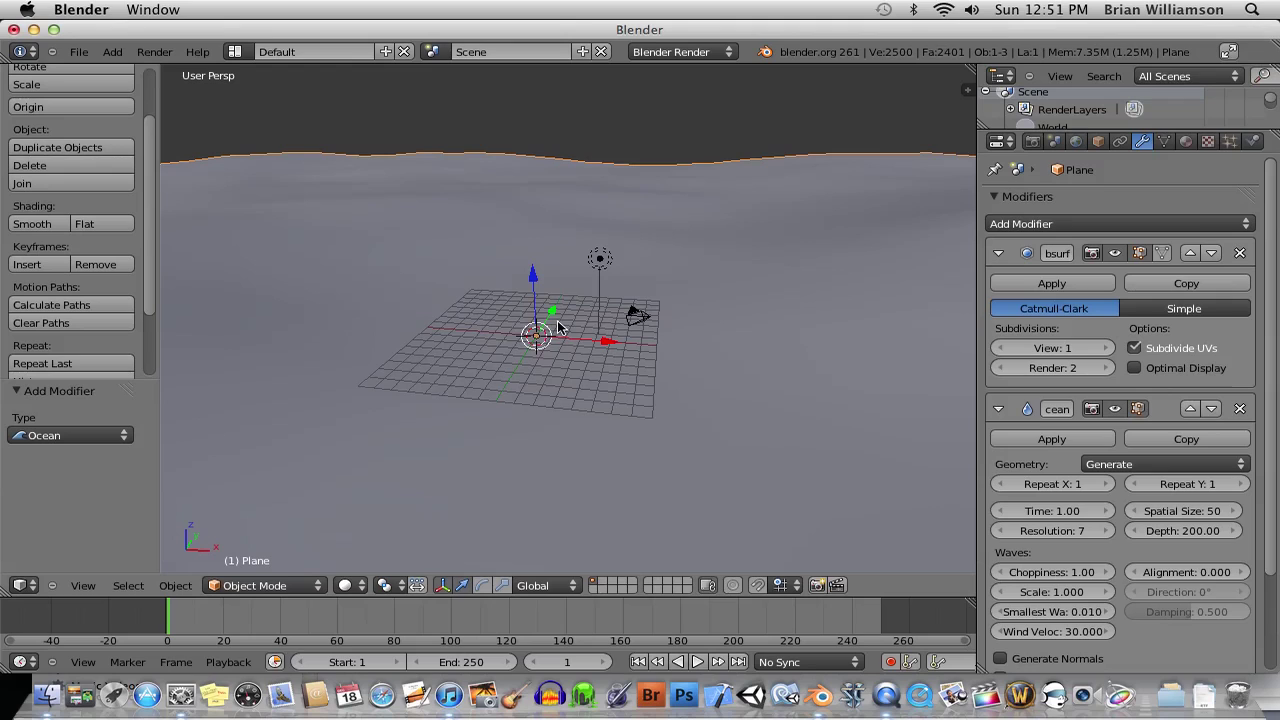
pyautogui.click(299, 662)
pyautogui.scroll(-3, 565, 240)
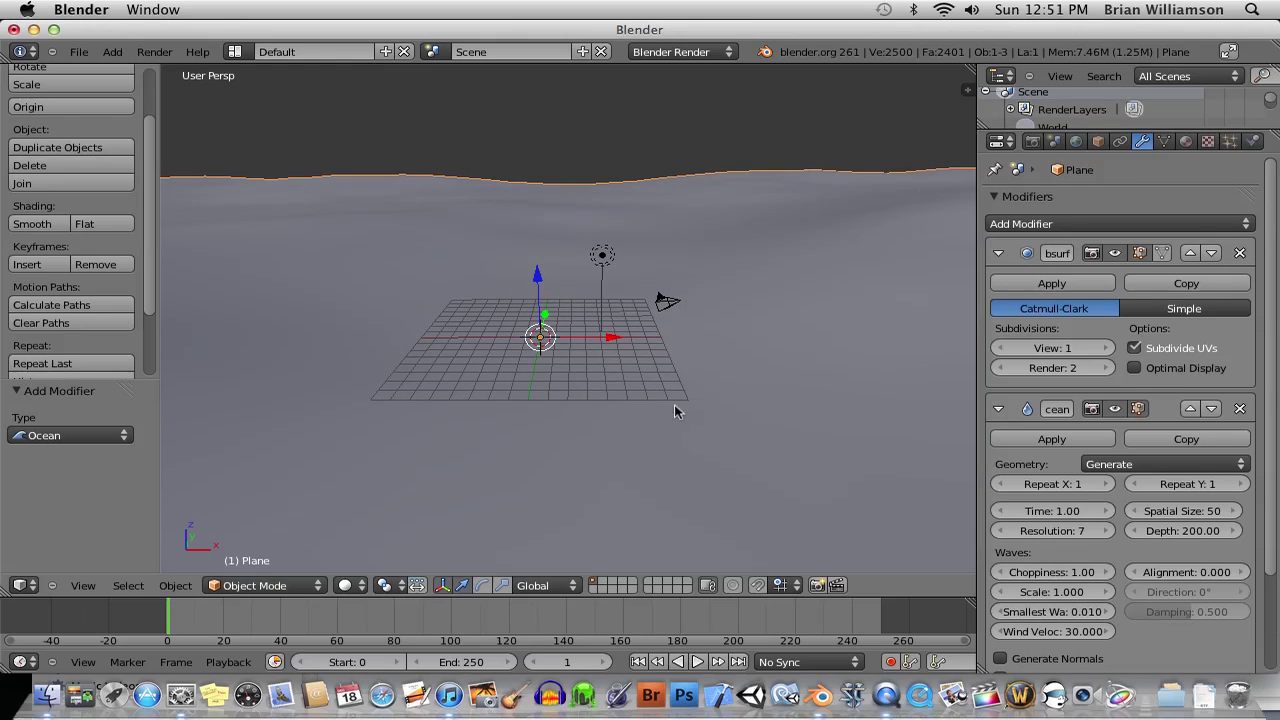
# Set the 3D view's material mode to GLSL and switch its viewport shading to Texture
pyautogui.press('n')
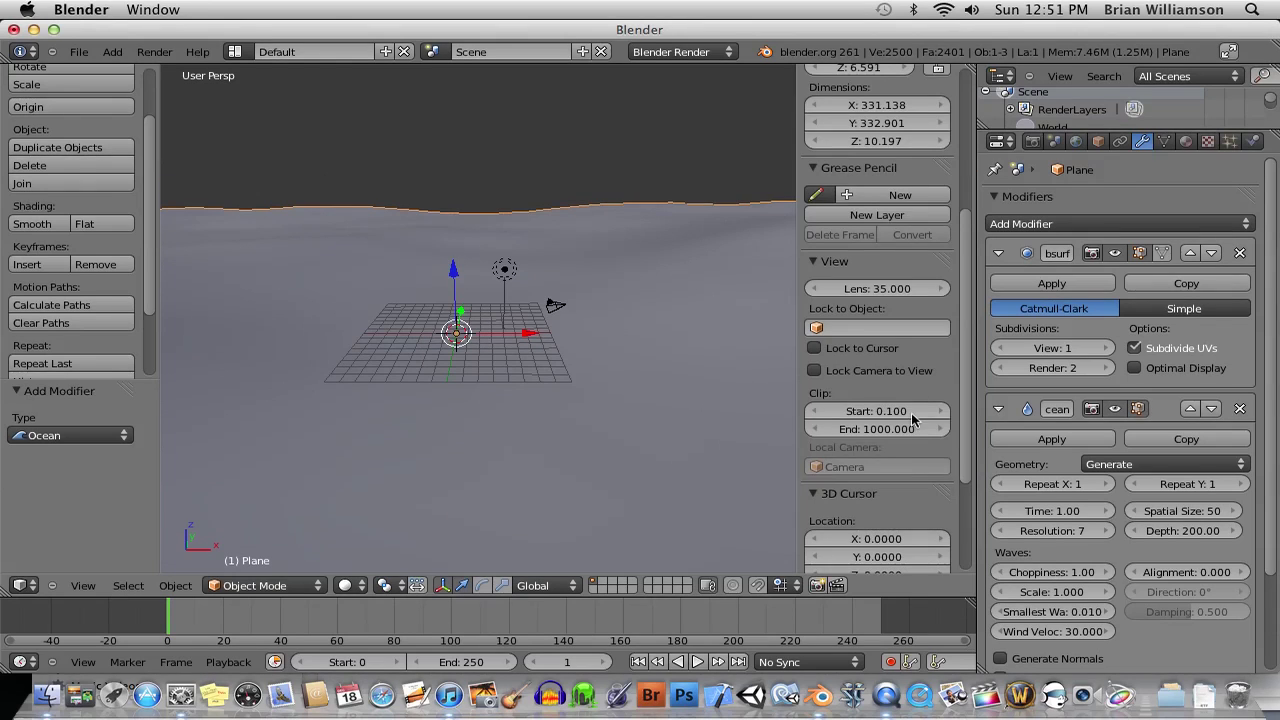
pyautogui.scroll(-3, 903, 427)
pyautogui.scroll(-1, 903, 427)
pyautogui.click(830, 512)
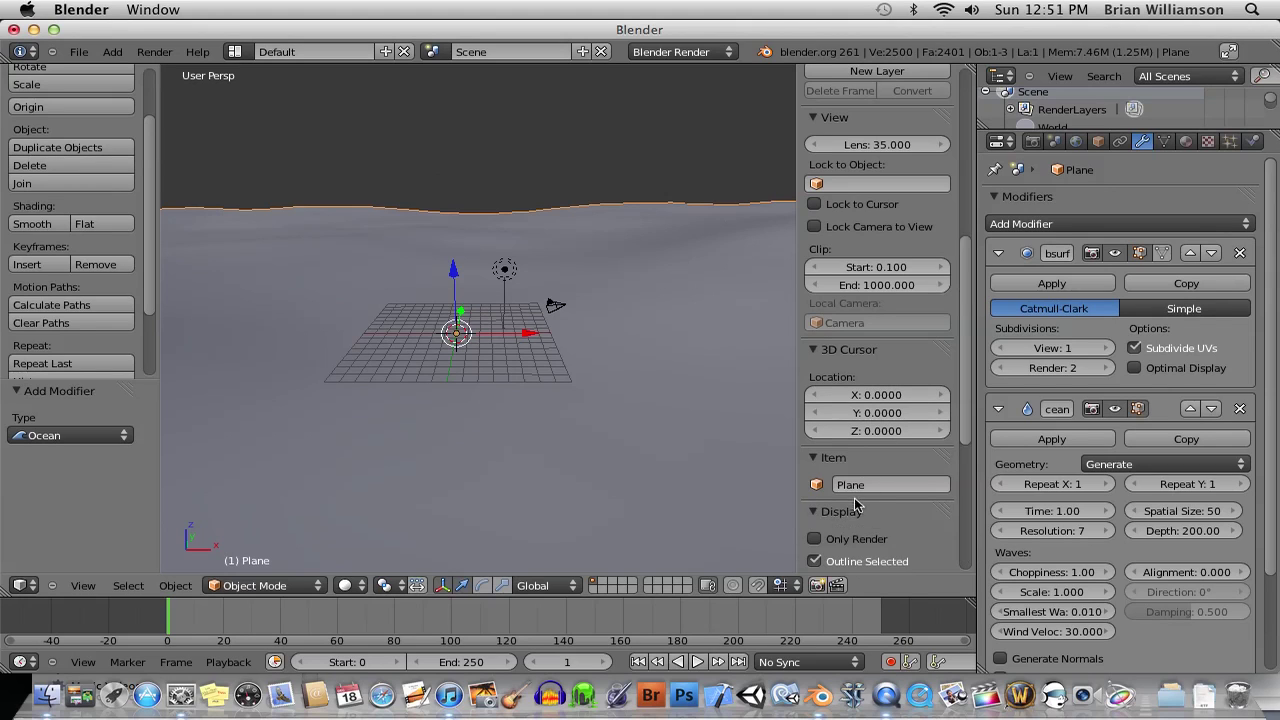
pyautogui.scroll(-2, 858, 502)
pyautogui.scroll(-5, 858, 500)
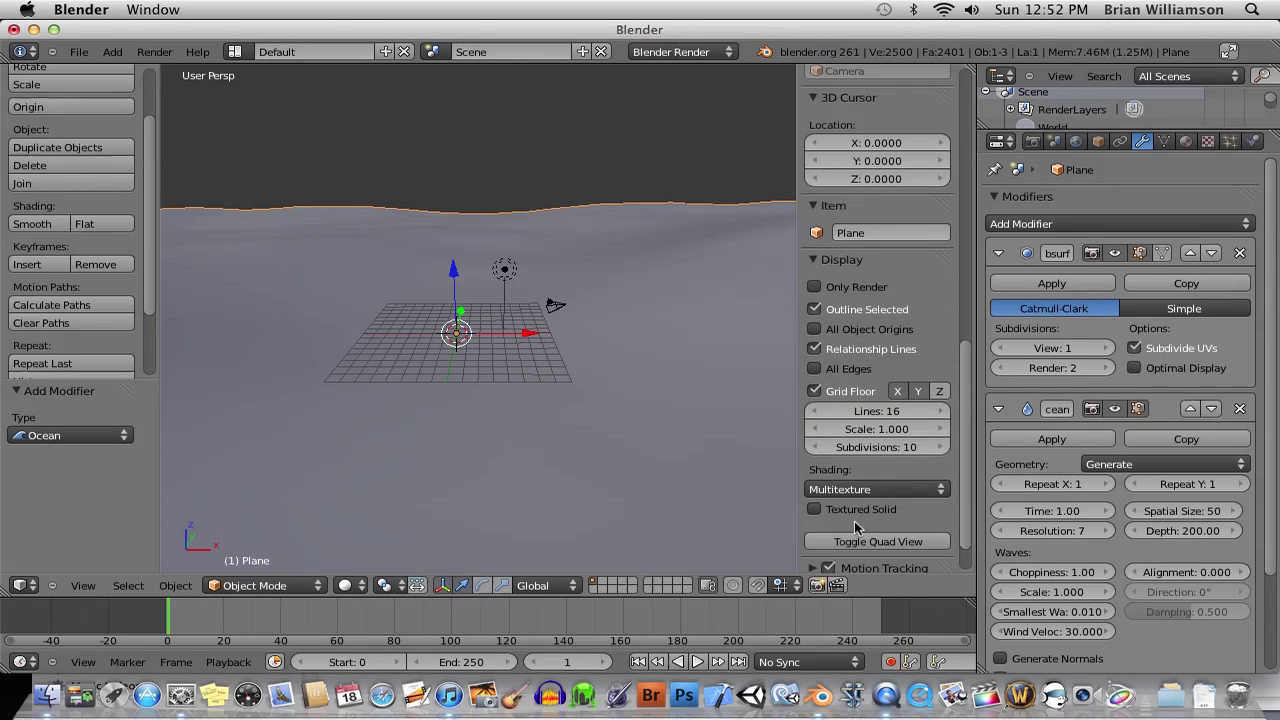
pyautogui.click(840, 490)
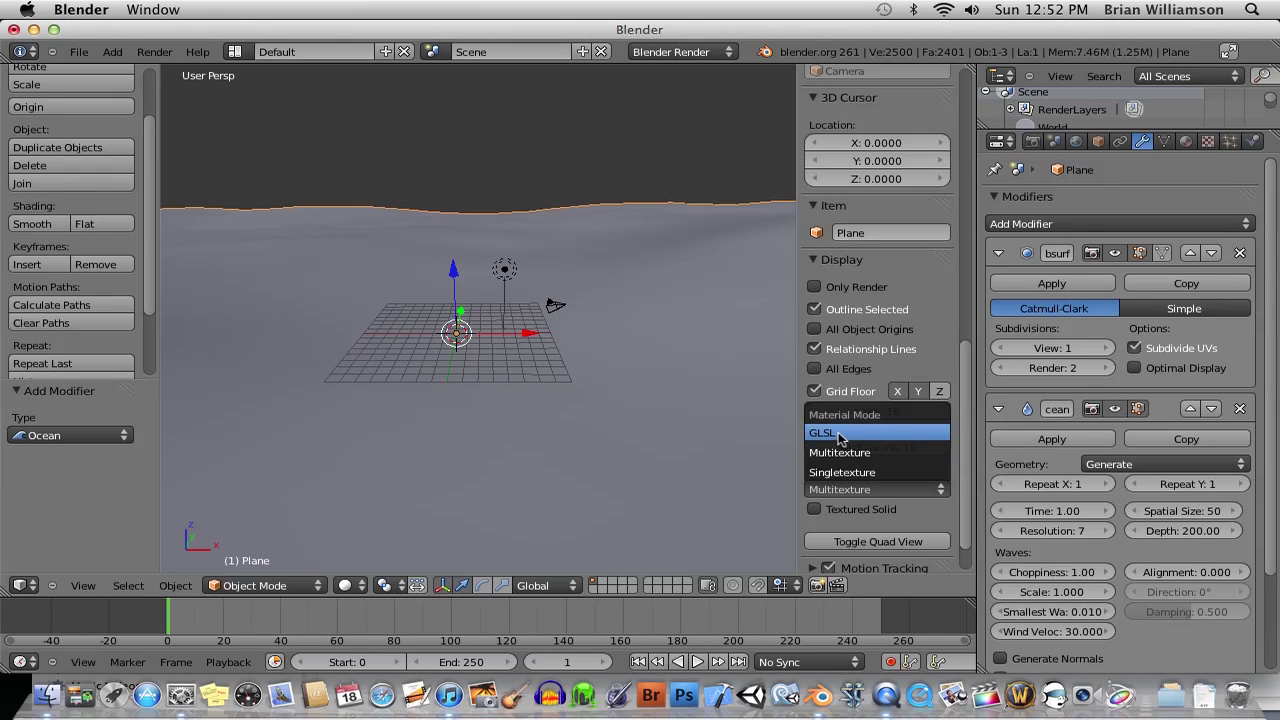
pyautogui.click(840, 434)
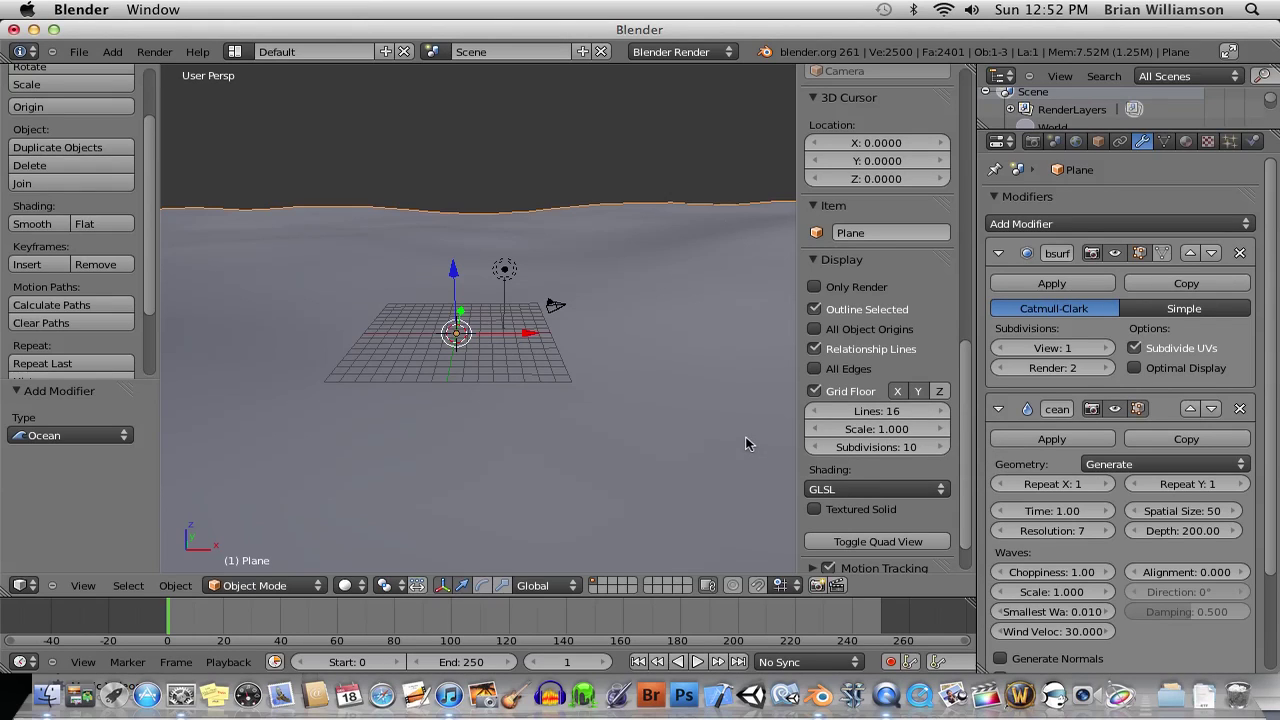
pyautogui.press('n')
pyautogui.click(360, 590)
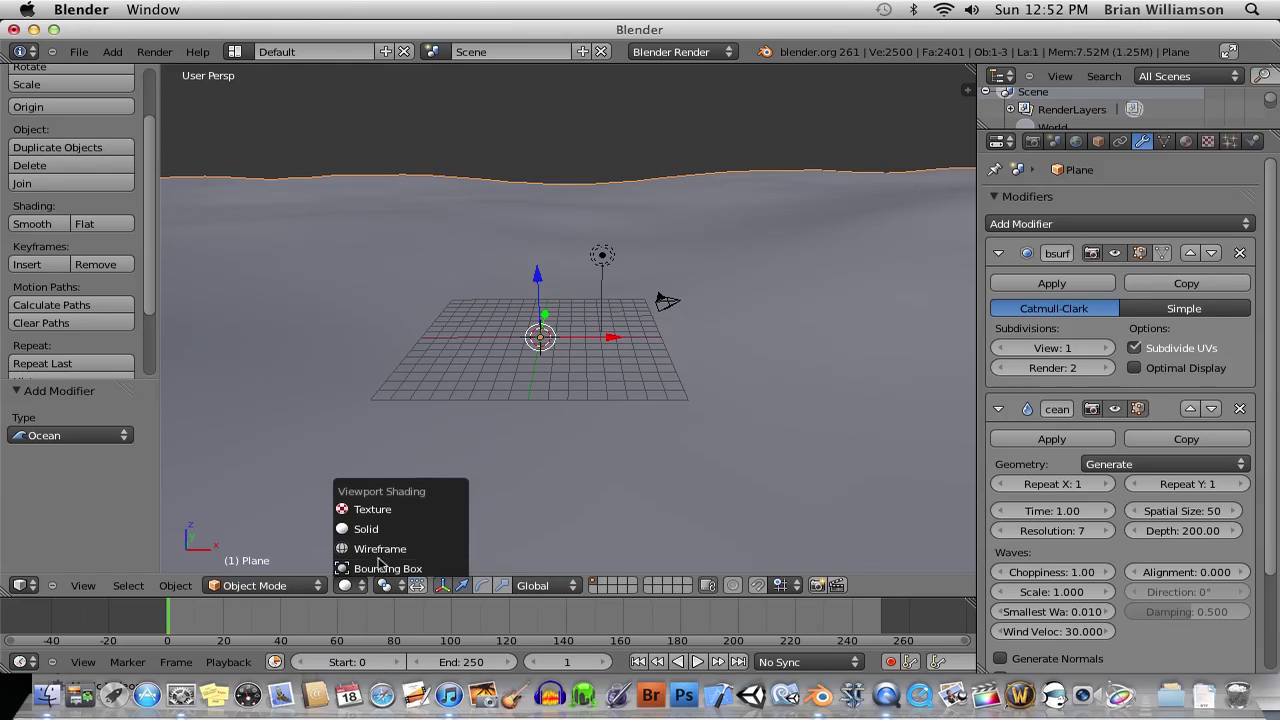
pyautogui.click(383, 510)
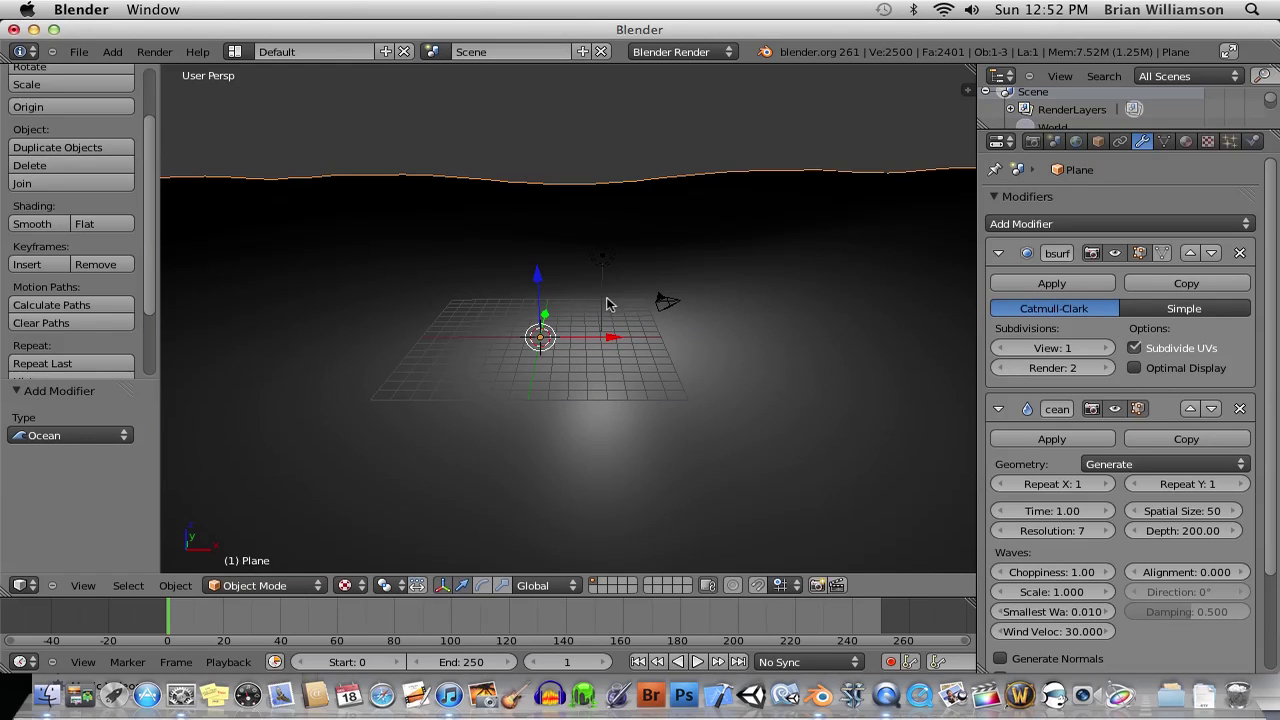
# Select the lamp above the grid and change its type to Sun
pyautogui.rightClick(604, 256)
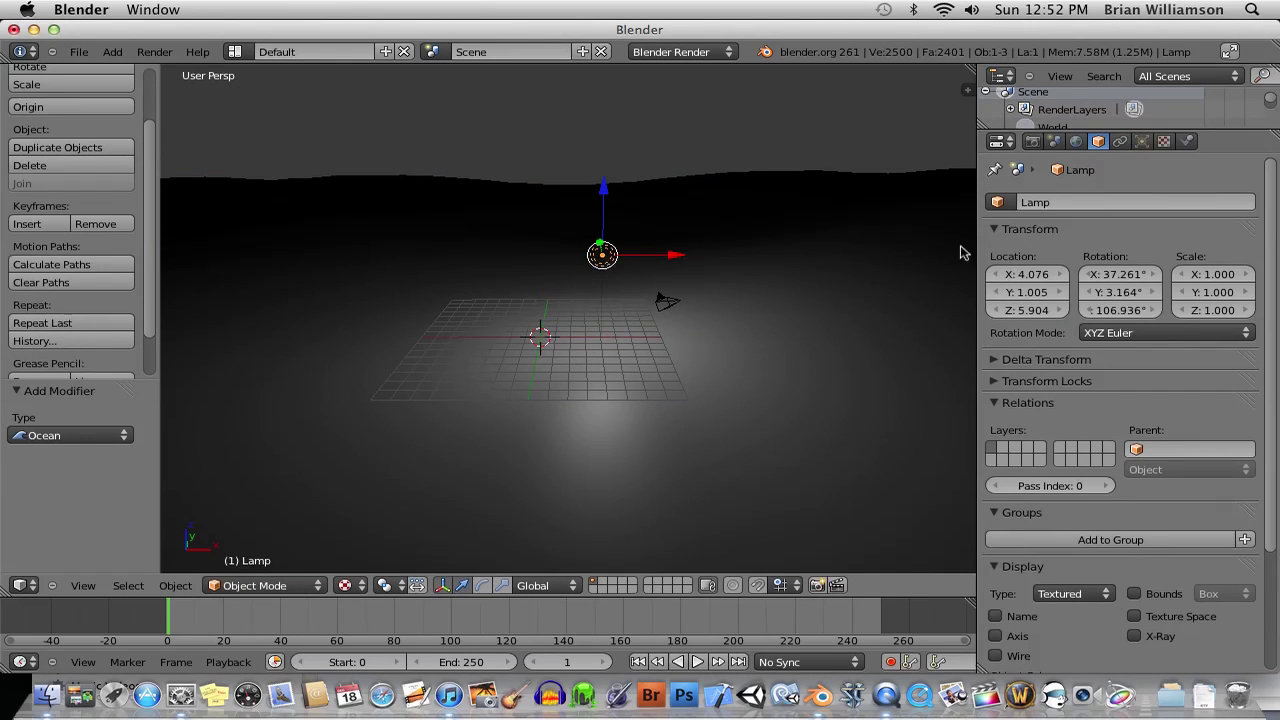
pyautogui.click(1142, 143)
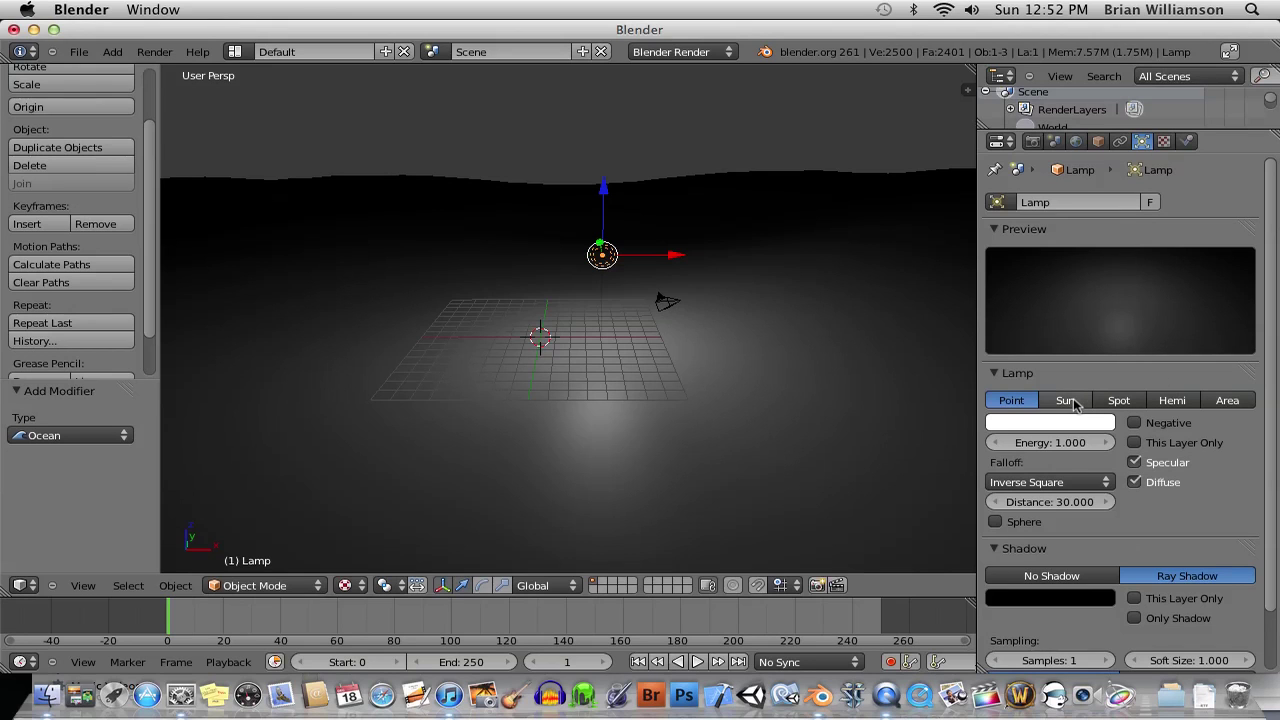
pyautogui.click(1066, 400)
# Rotate the sun lamp about 20° around the global Y axis with the rotate manipulator
pyautogui.moveTo(660, 325); pyautogui.dragTo(659, 289, button='middle')
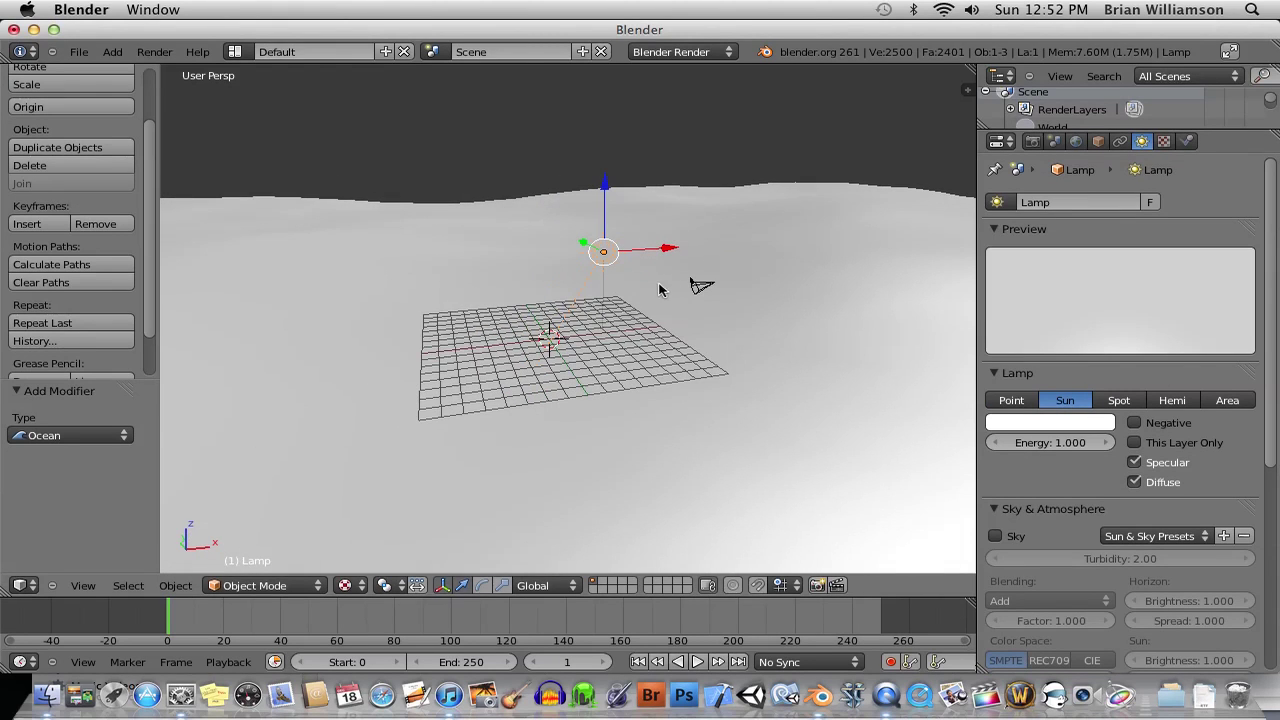
pyautogui.click(482, 585)
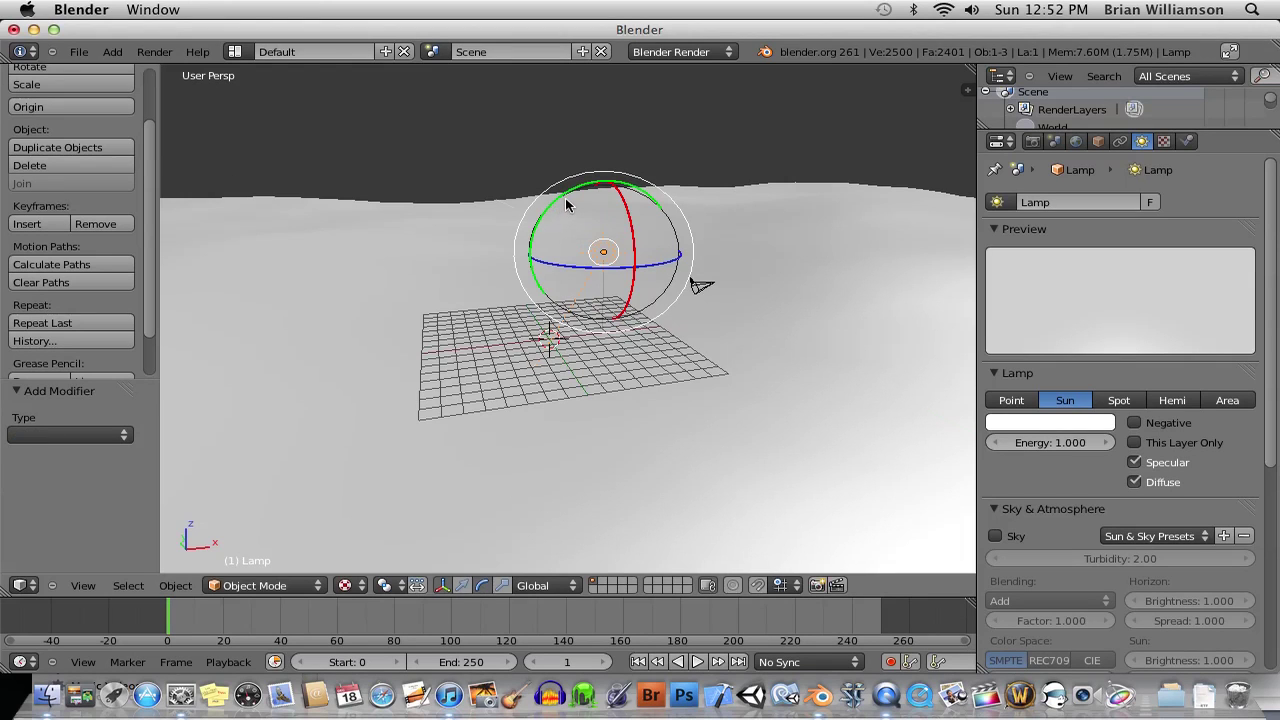
pyautogui.moveTo(565, 198); pyautogui.dragTo(586, 197)
# Select the ocean plane and display its modifier settings
pyautogui.rightClick(791, 267)
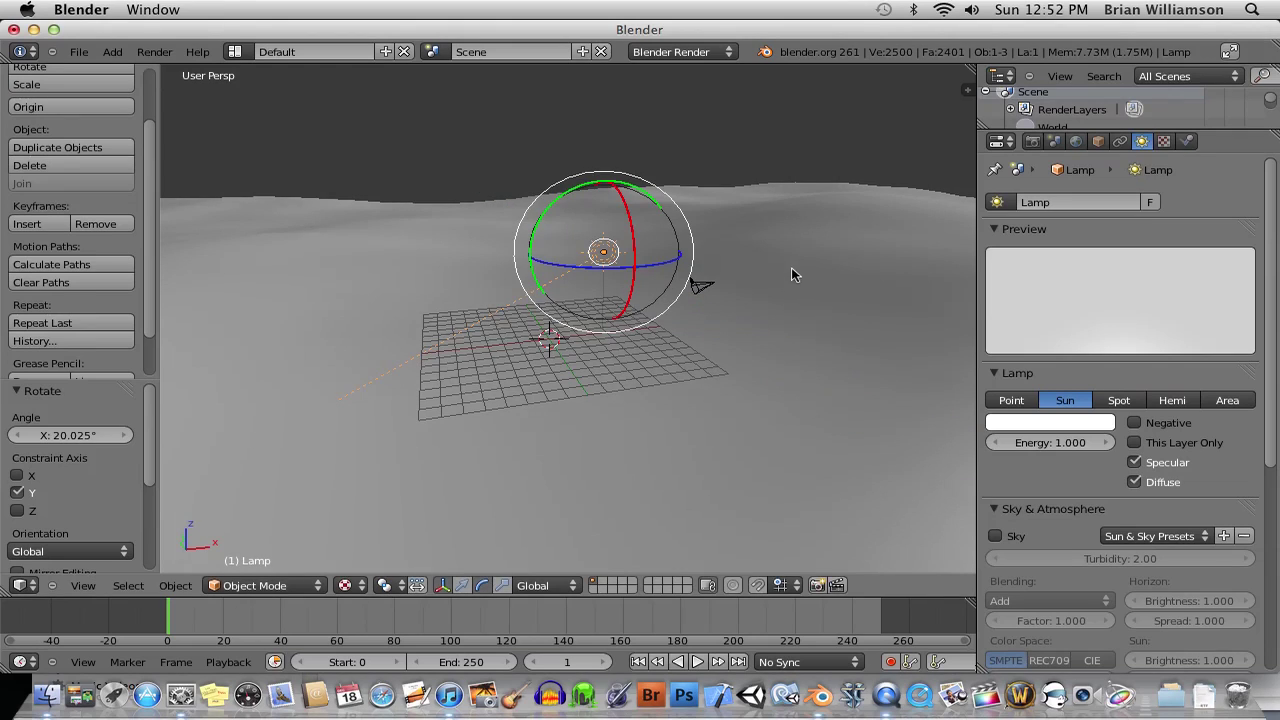
pyautogui.moveTo(590, 302); pyautogui.dragTo(584, 314, button='middle')
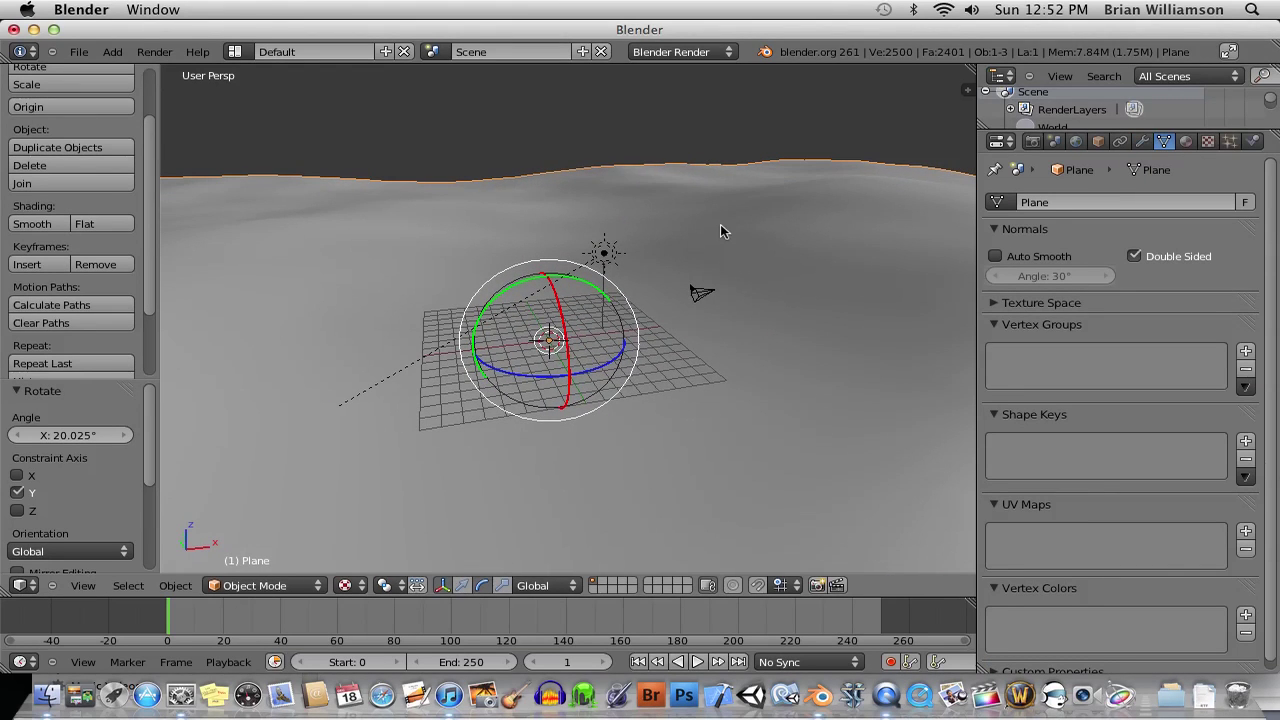
pyautogui.click(1139, 145)
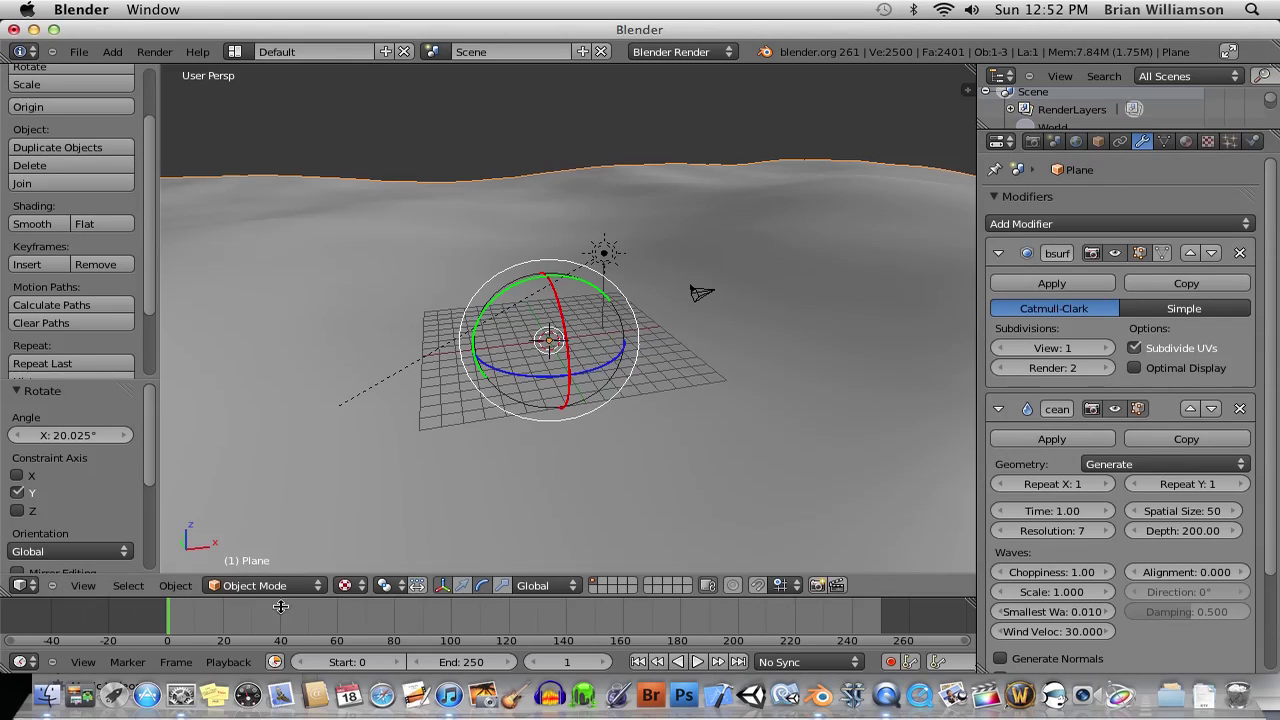
# Advance through the timeline to frame 17 to check whether the ocean surface moves
pyautogui.press('Right')
pyautogui.press('Right')
pyautogui.press('Right')
pyautogui.press('Right')
pyautogui.press('Right')
pyautogui.press('Right')
pyautogui.press('Right')
pyautogui.press('Right')
pyautogui.press('Right')
pyautogui.press('Right')
pyautogui.press('Right')
pyautogui.press('Right')
pyautogui.press('Right')
pyautogui.press('Right')
pyautogui.press('Right')
pyautogui.press('Right')
pyautogui.press('Right')
pyautogui.press('Right')
pyautogui.press('Right')
pyautogui.press('Right')
pyautogui.press('Right')
pyautogui.press('Right')
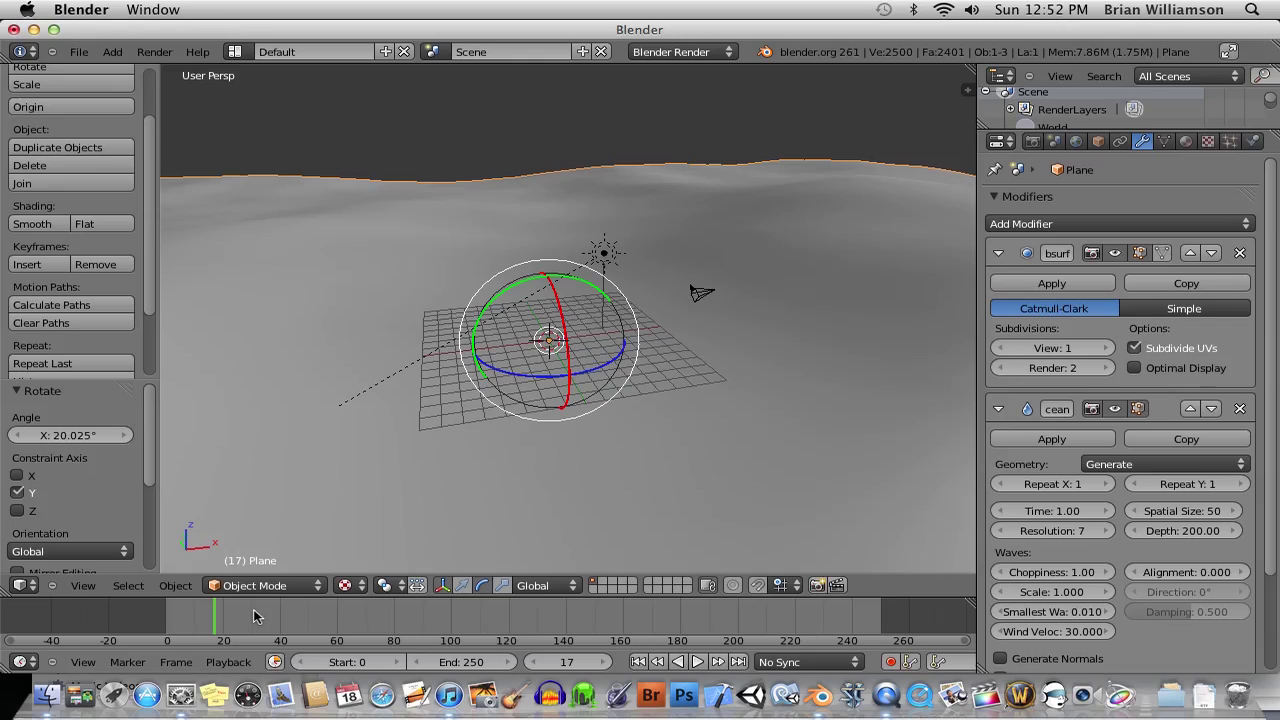
# Return to frame 0 and keyframe the Ocean modifier's Time at 1.00
pyautogui.hotkey('shift', 'Left')
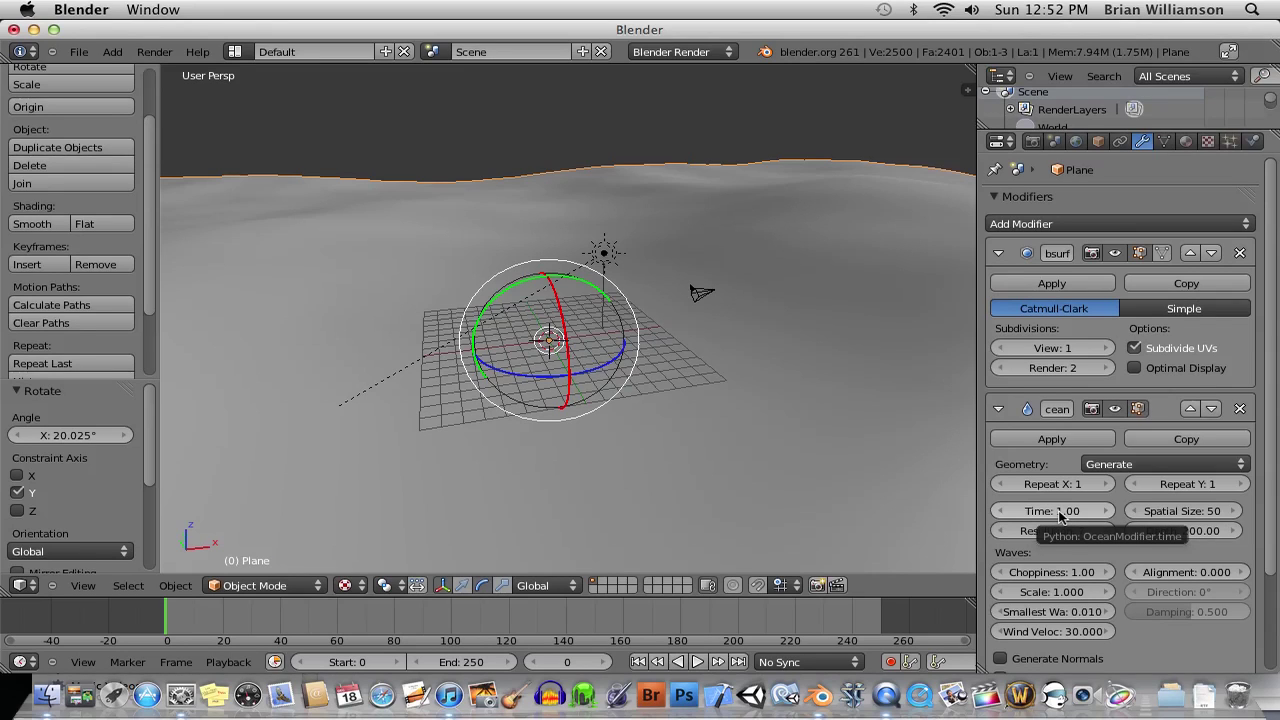
pyautogui.press('i')
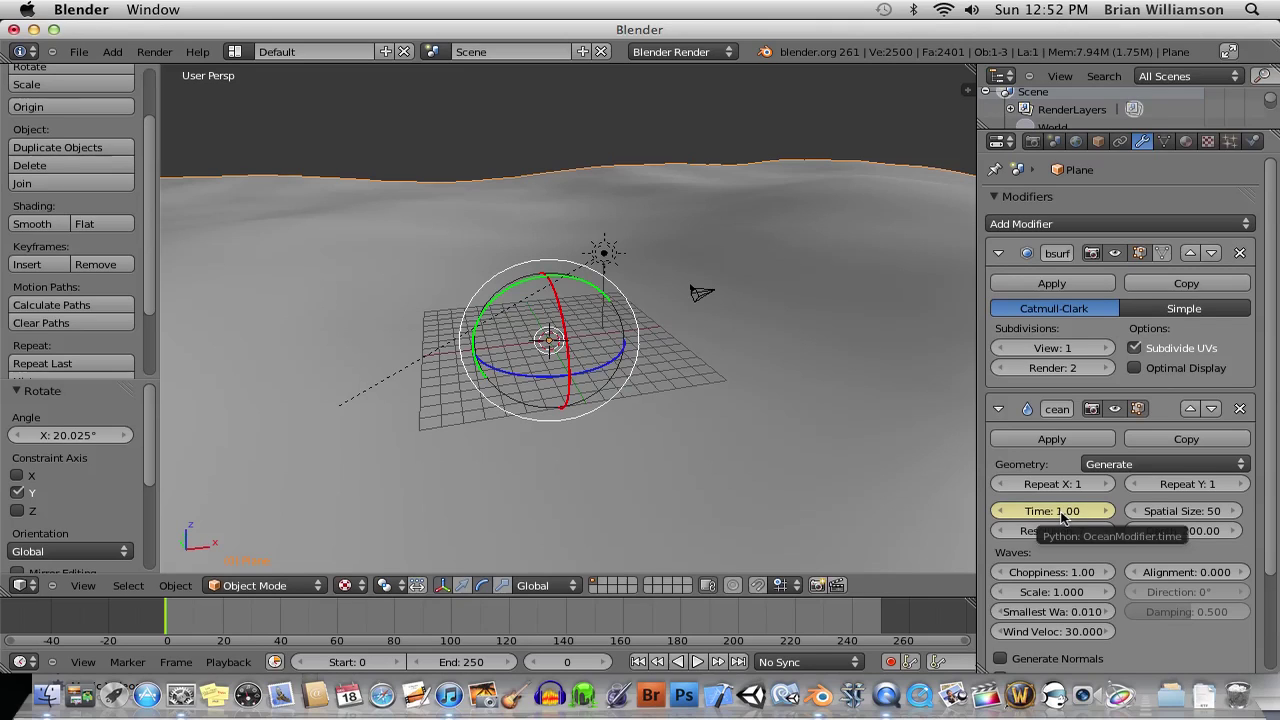
# Go to frame 249, set the Ocean modifier's Time to 7, and keyframe it
pyautogui.click(786, 622)
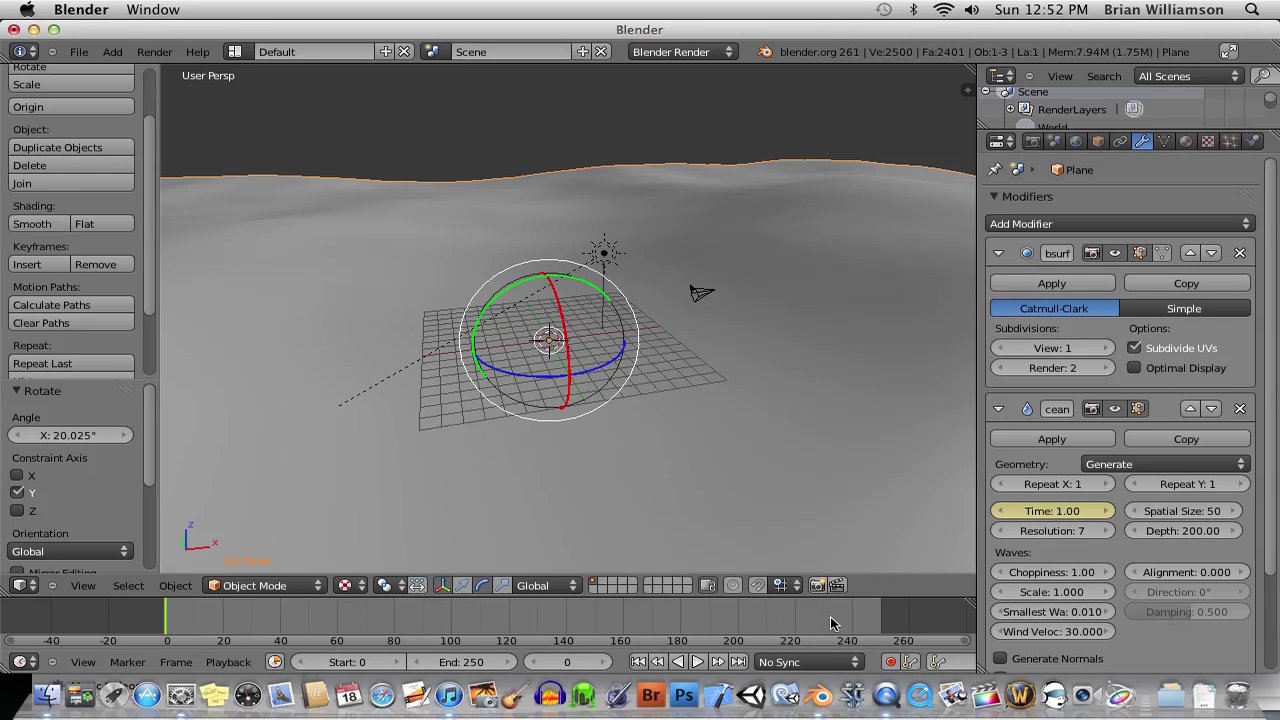
pyautogui.moveTo(869, 622); pyautogui.dragTo(880, 620)
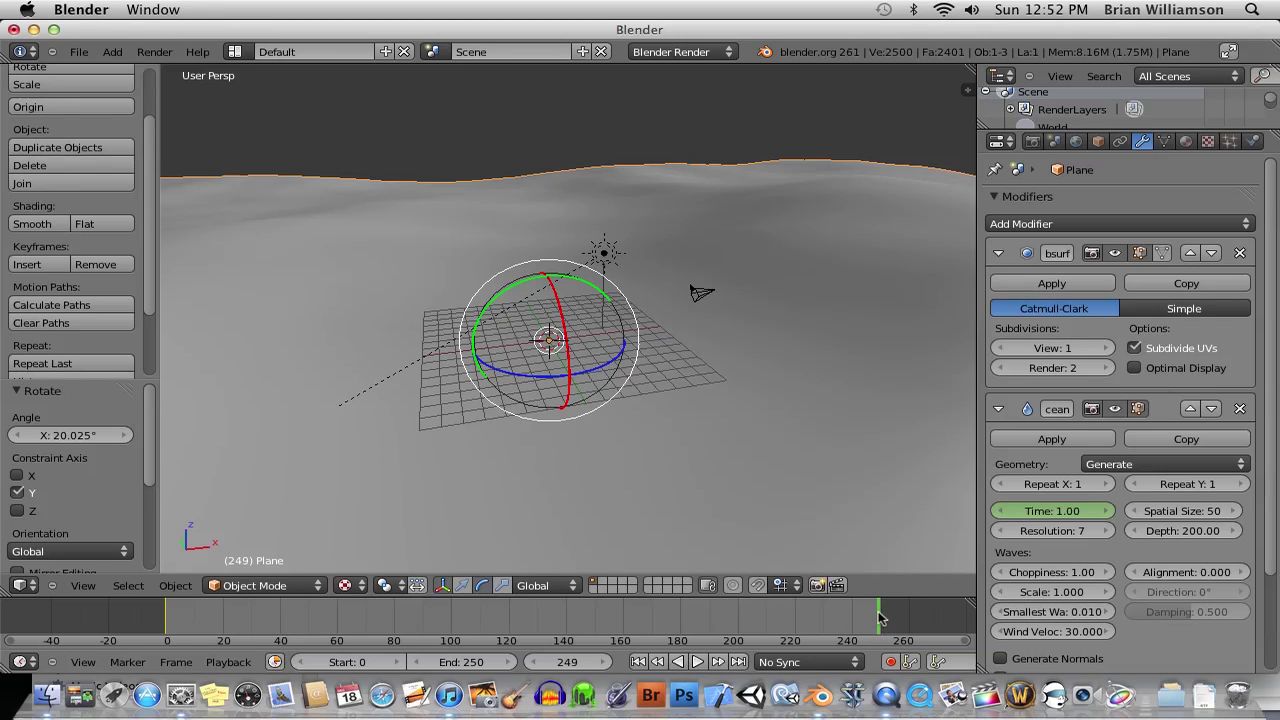
pyautogui.click(1065, 510)
pyautogui.write('7')
pyautogui.press('Return')
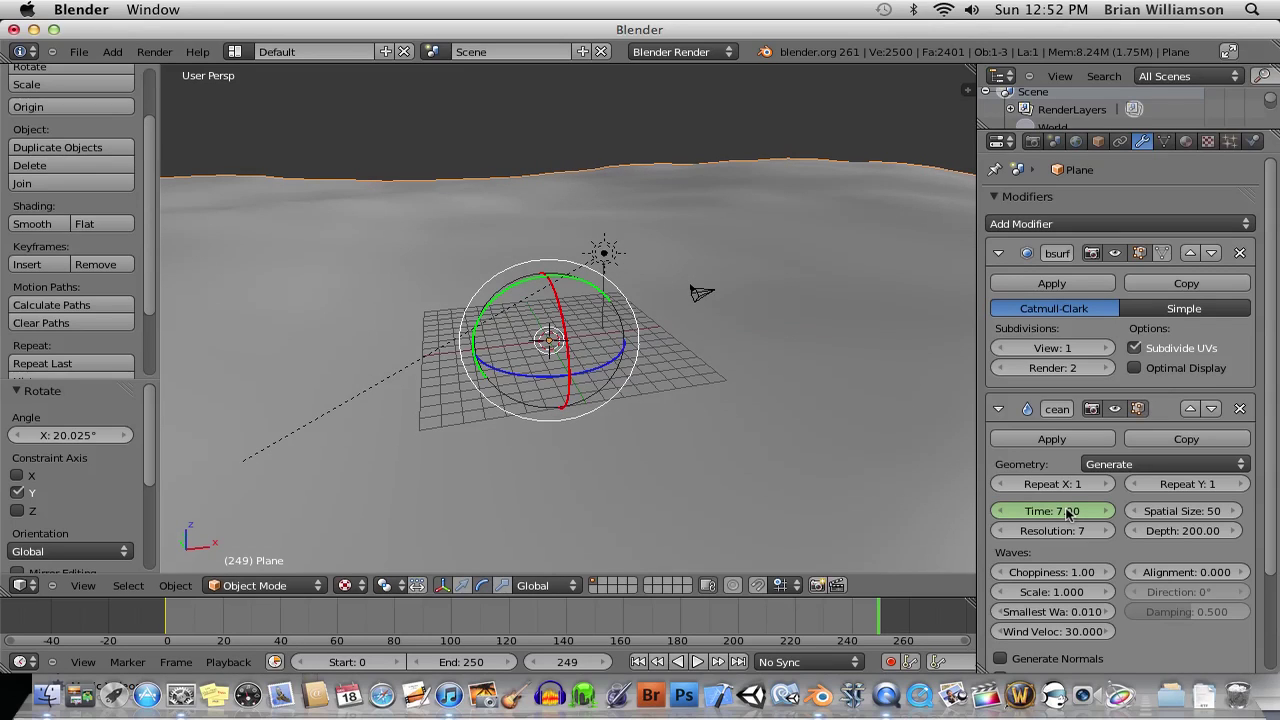
pyautogui.press('i')
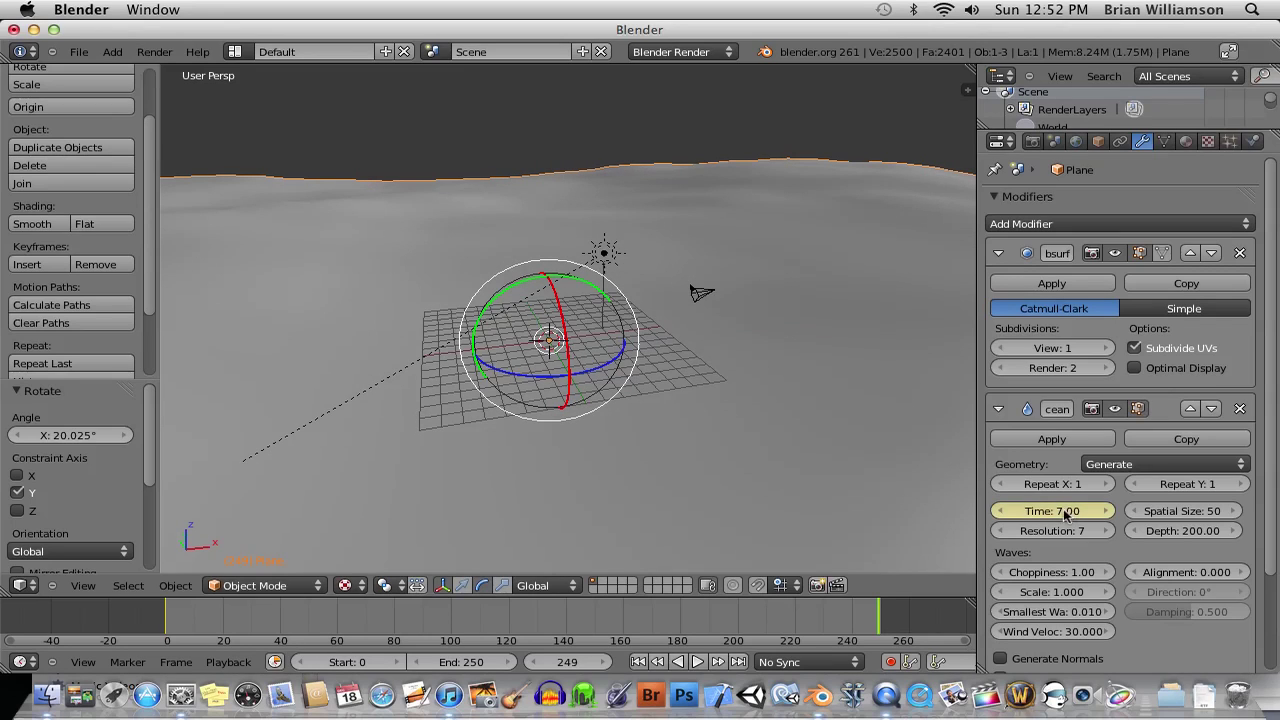
# Return to frame 0 and play the animation to watch the waves
pyautogui.click(889, 661)
pyautogui.click(170, 620)
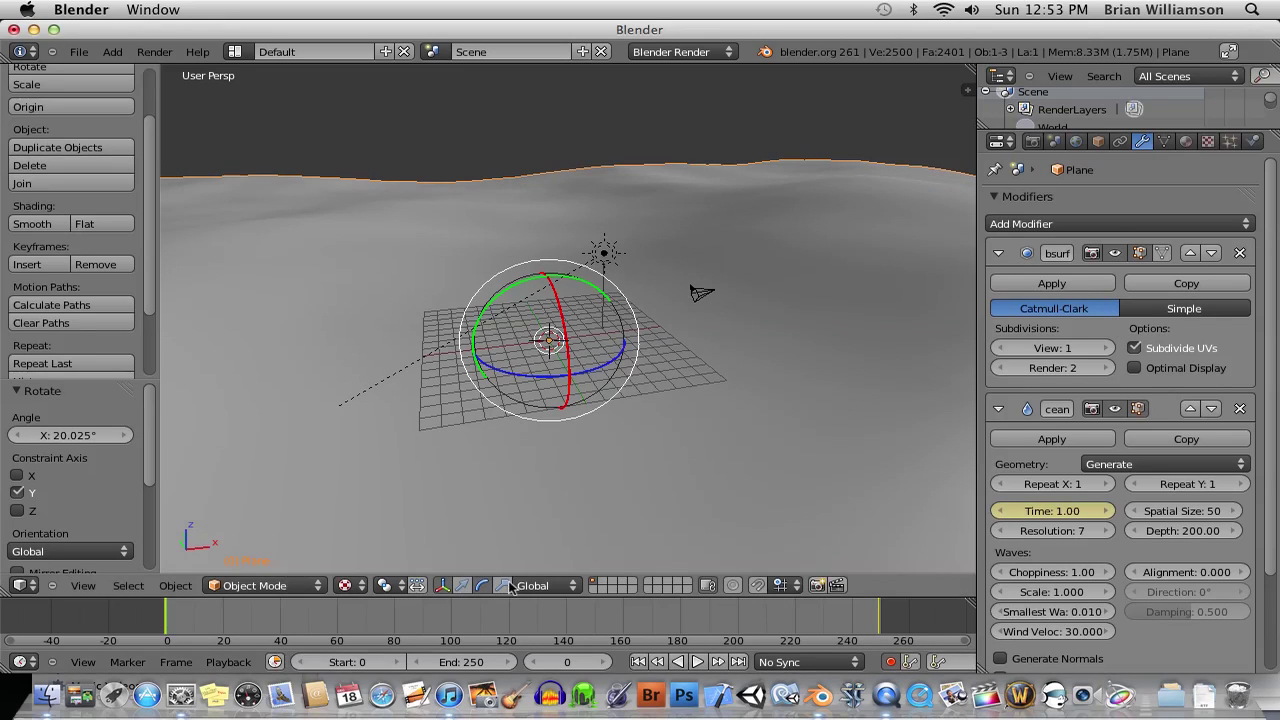
pyautogui.click(697, 661)
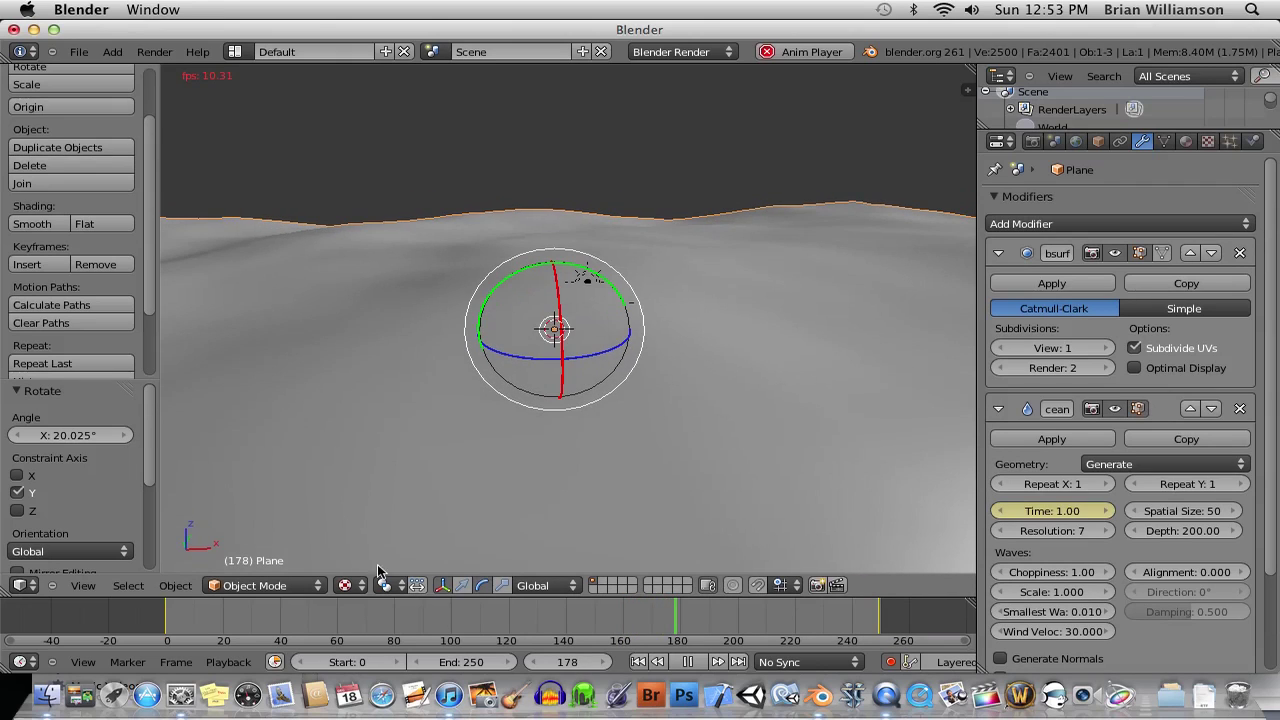
# Stop the playback and enable foam generation on the Ocean modifier
pyautogui.click(690, 663)
pyautogui.scroll(-3, 1107, 483)
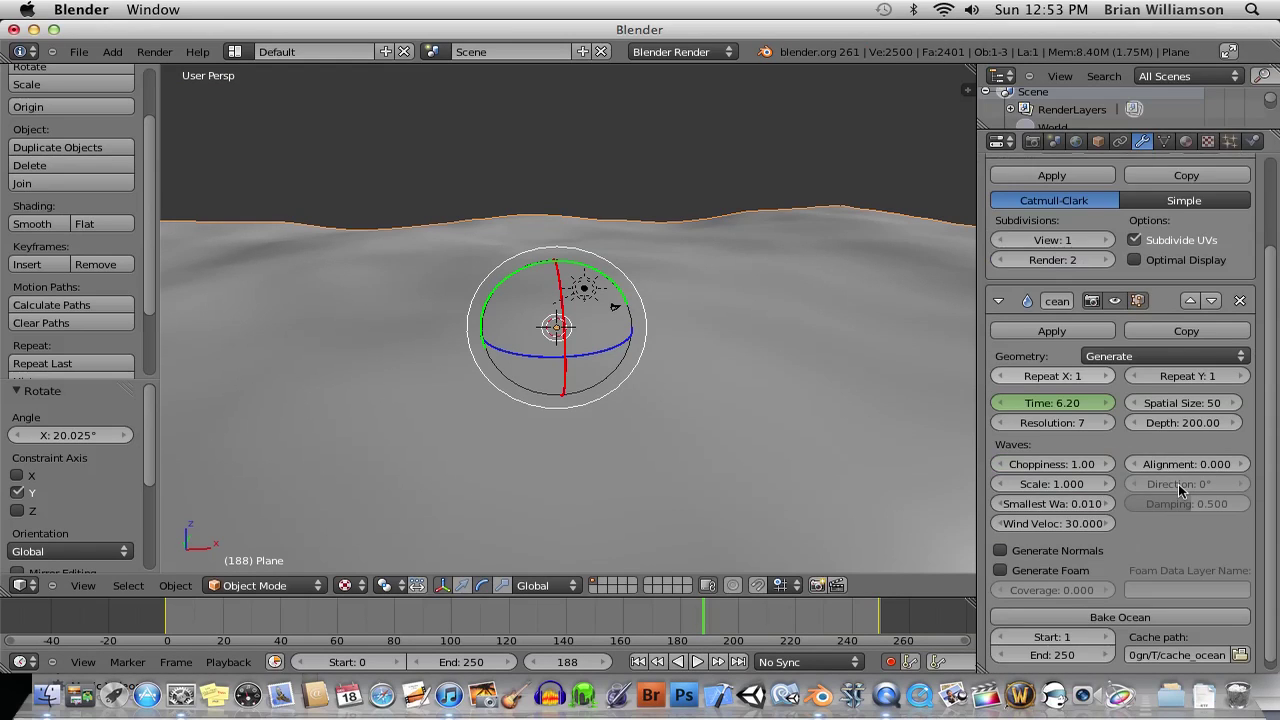
pyautogui.click(1001, 562)
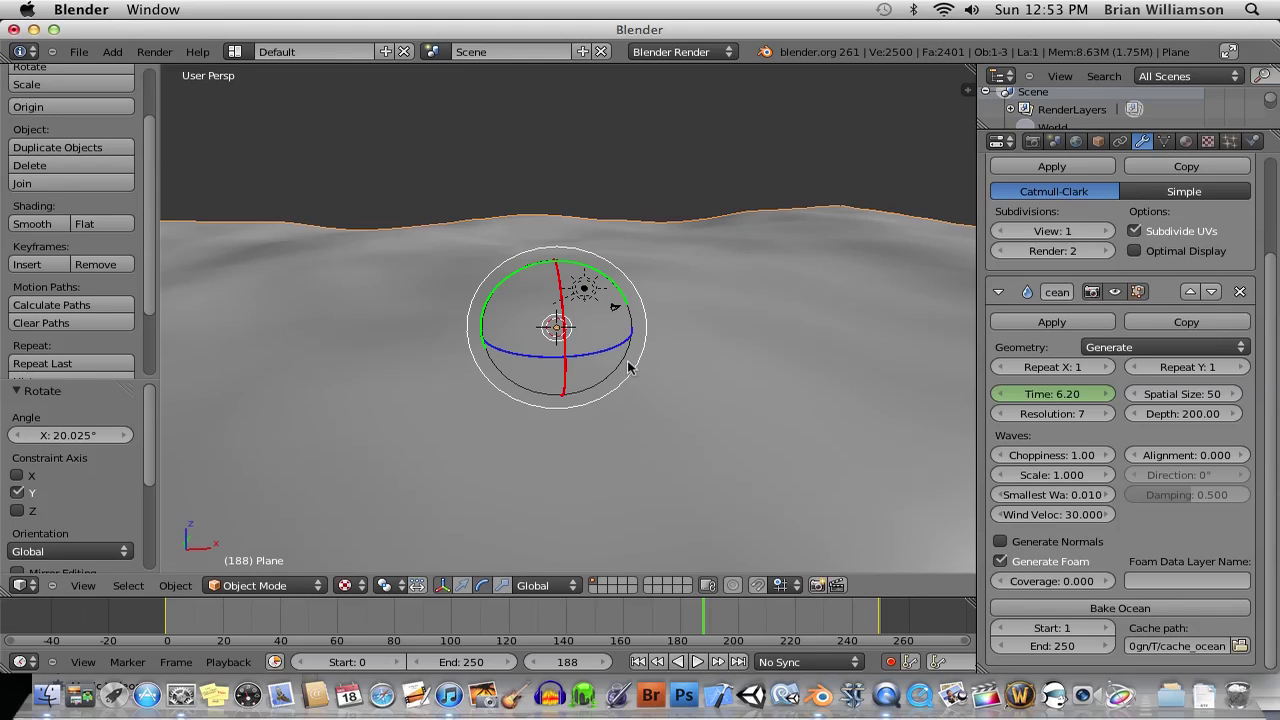
# View the ocean surface from several angles and scrub the timeline to frame 241 to examine the waves
pyautogui.scroll(3, 626, 402)
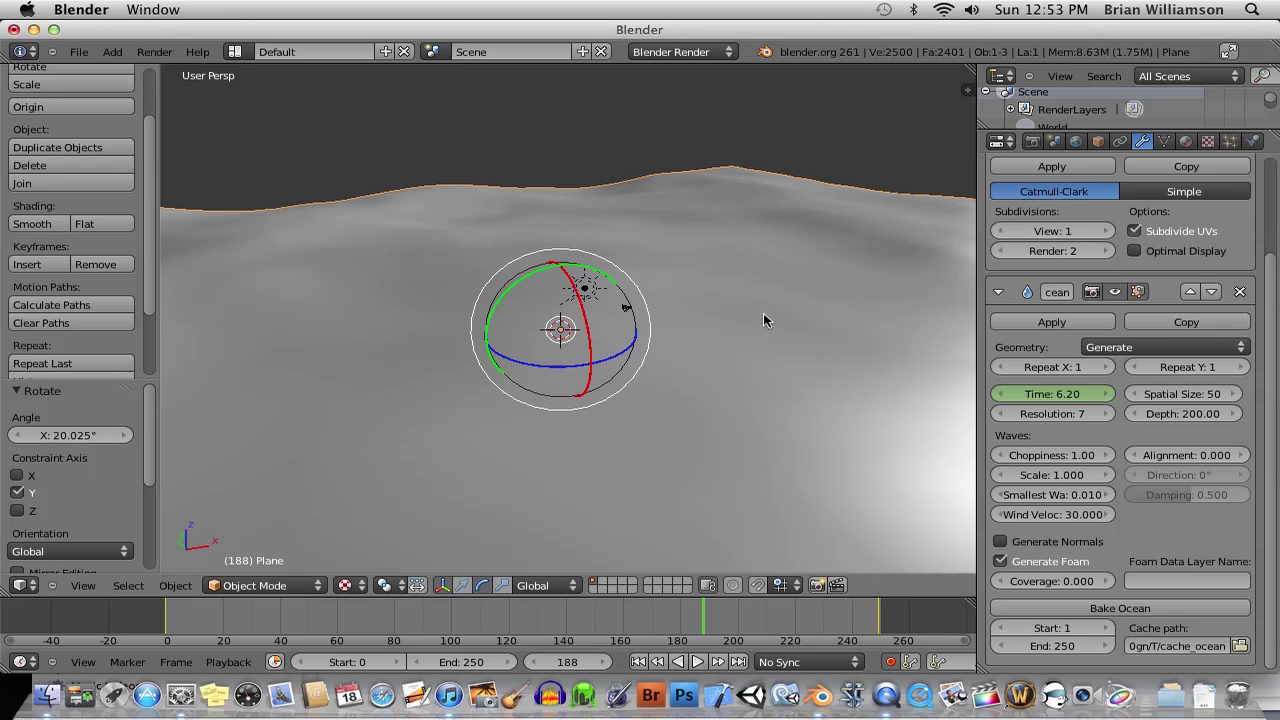
pyautogui.hscroll(-2, 535, 365)
pyautogui.hscroll(-4, 531, 368)
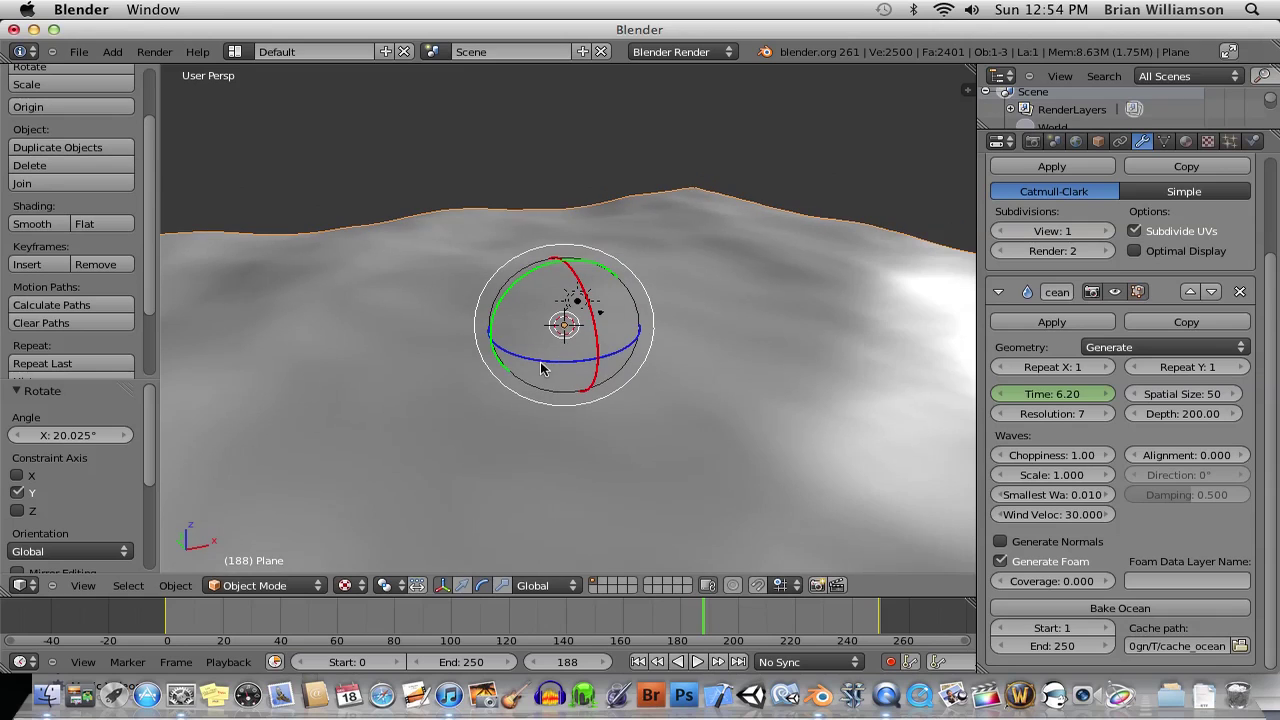
pyautogui.hscroll(-5, 540, 366)
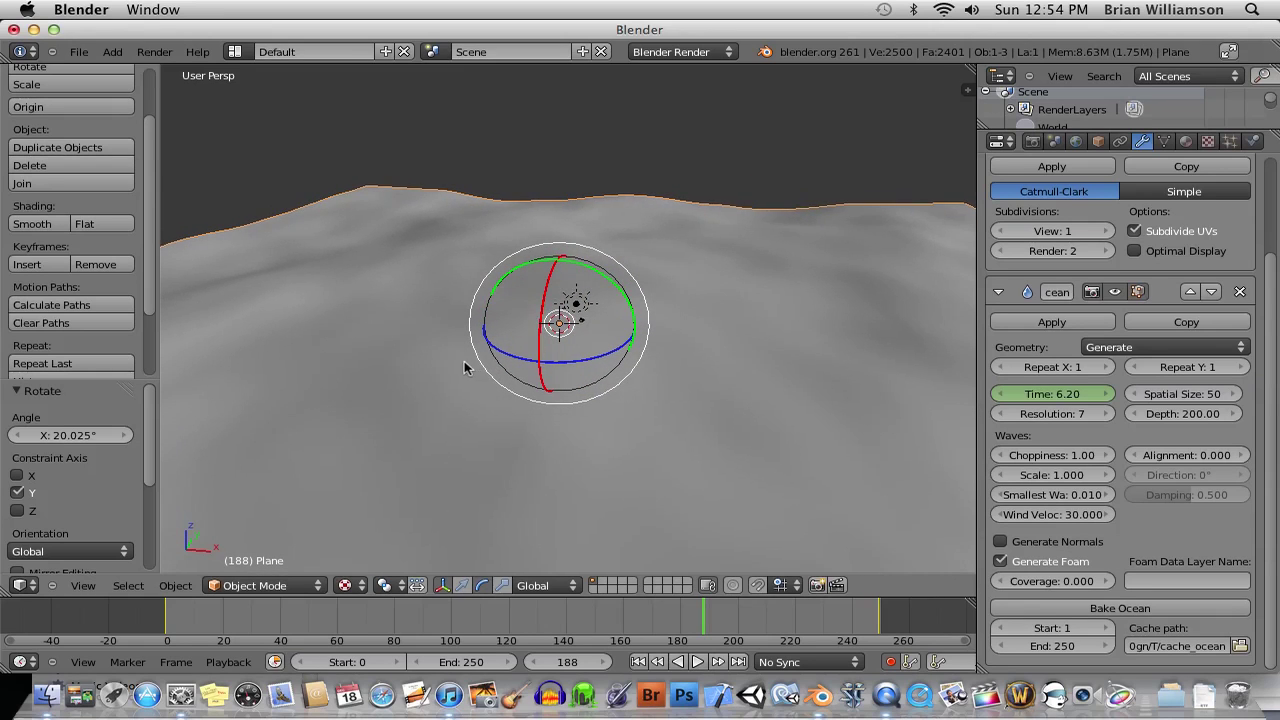
pyautogui.hscroll(-3, 490, 369)
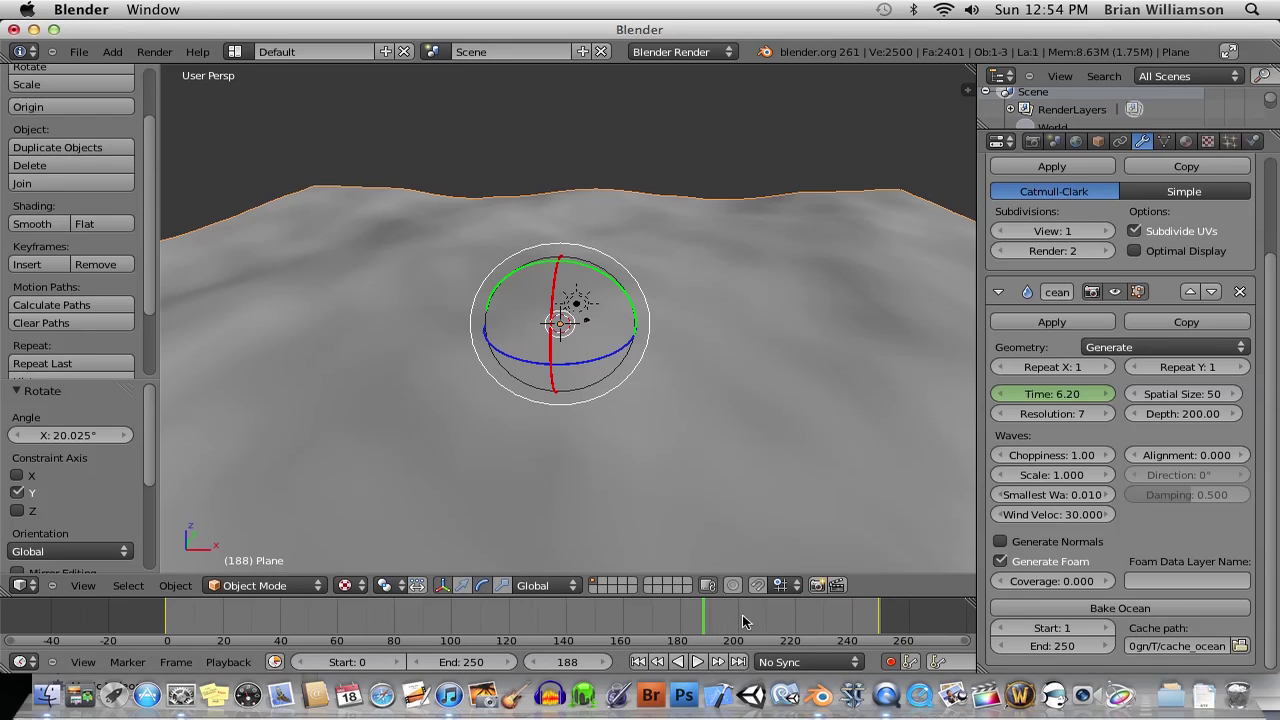
pyautogui.moveTo(743, 622); pyautogui.dragTo(856, 614)
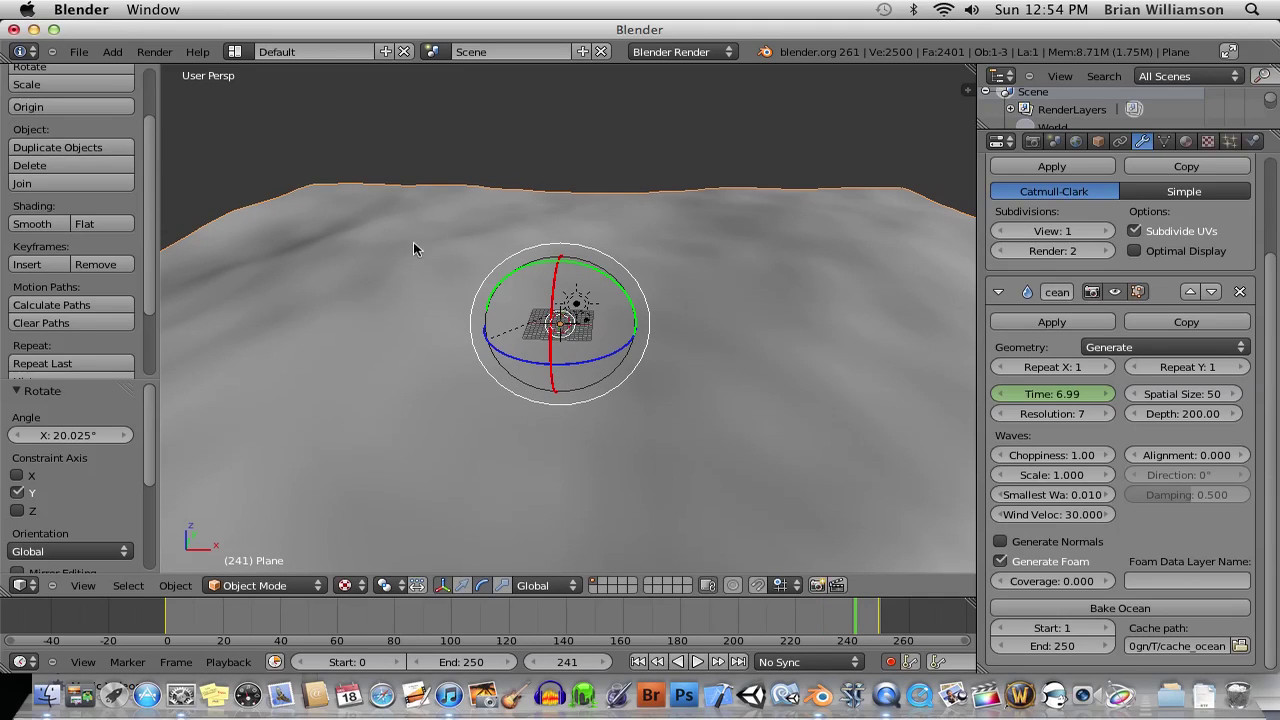
# Start a new scene and scale the default cube along X and Z into a large upright slab
pyautogui.click(80, 60)
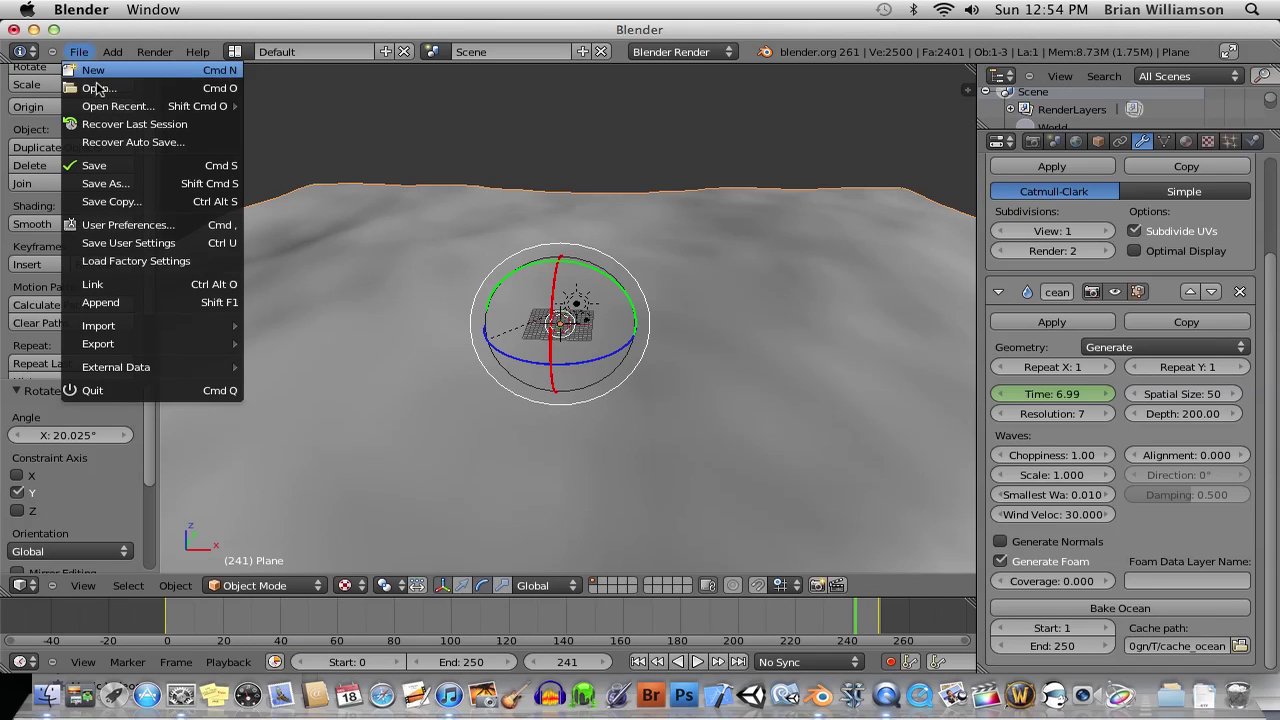
pyautogui.click(96, 74)
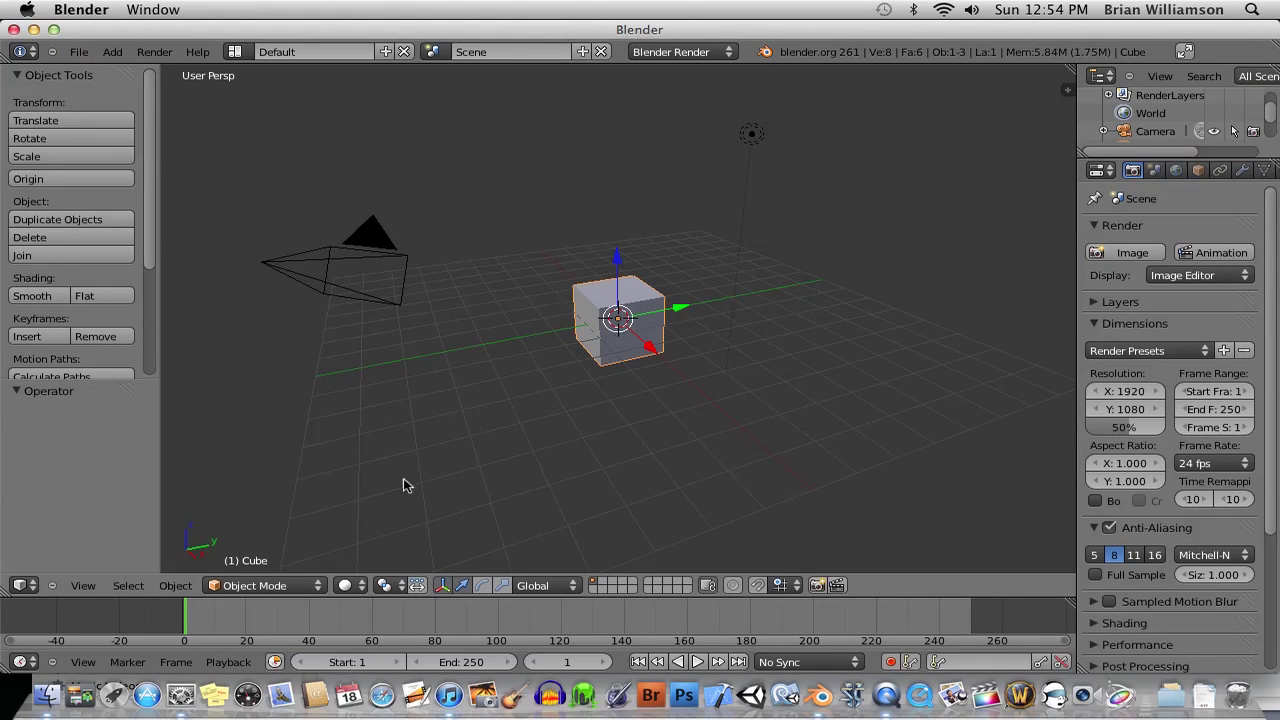
pyautogui.keyDown('shift'); pyautogui.click(502, 585); pyautogui.keyUp('shift')
pyautogui.moveTo(617, 266); pyautogui.dragTo(614, 222)
pyautogui.moveTo(604, 170); pyautogui.dragTo(603, 150)
pyautogui.moveTo(651, 350); pyautogui.dragTo(720, 423)
pyautogui.moveTo(619, 257); pyautogui.dragTo(622, 232)
pyautogui.moveTo(575, 313); pyautogui.dragTo(591, 313, button='middle')
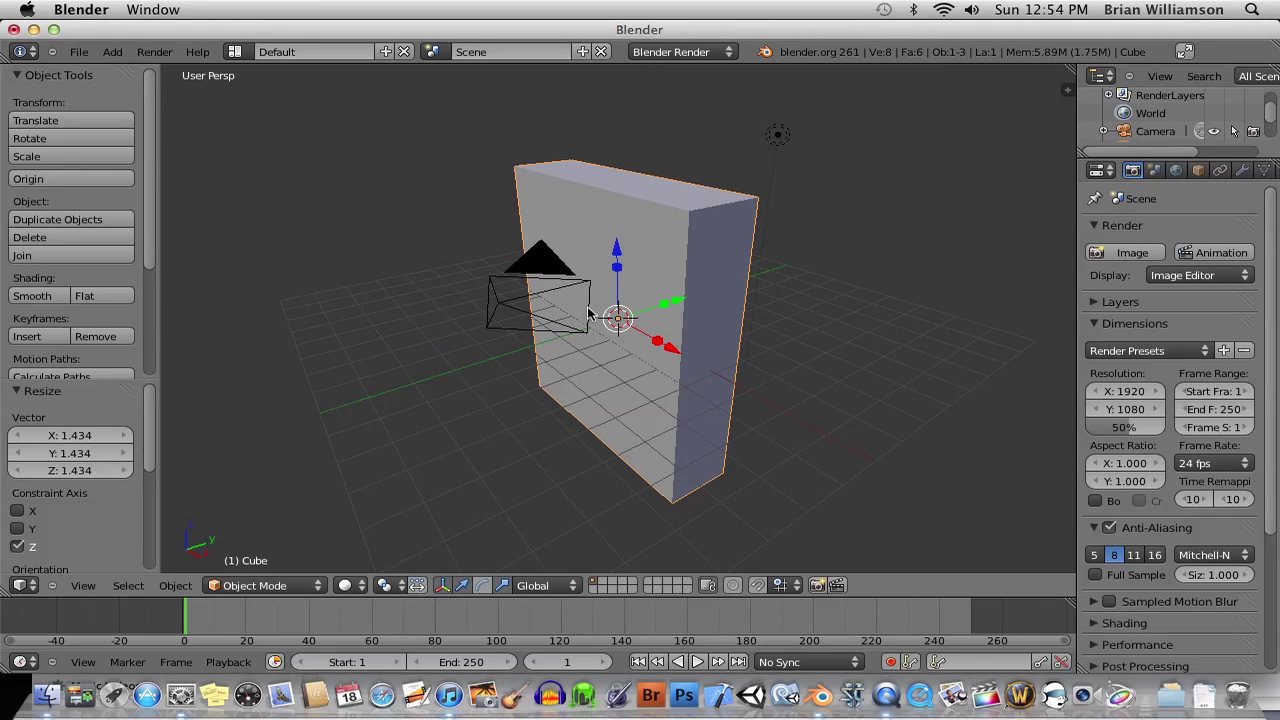
# Subdivide the slab's whole mesh with 20 cuts and return to Object Mode
pyautogui.press('Tab')
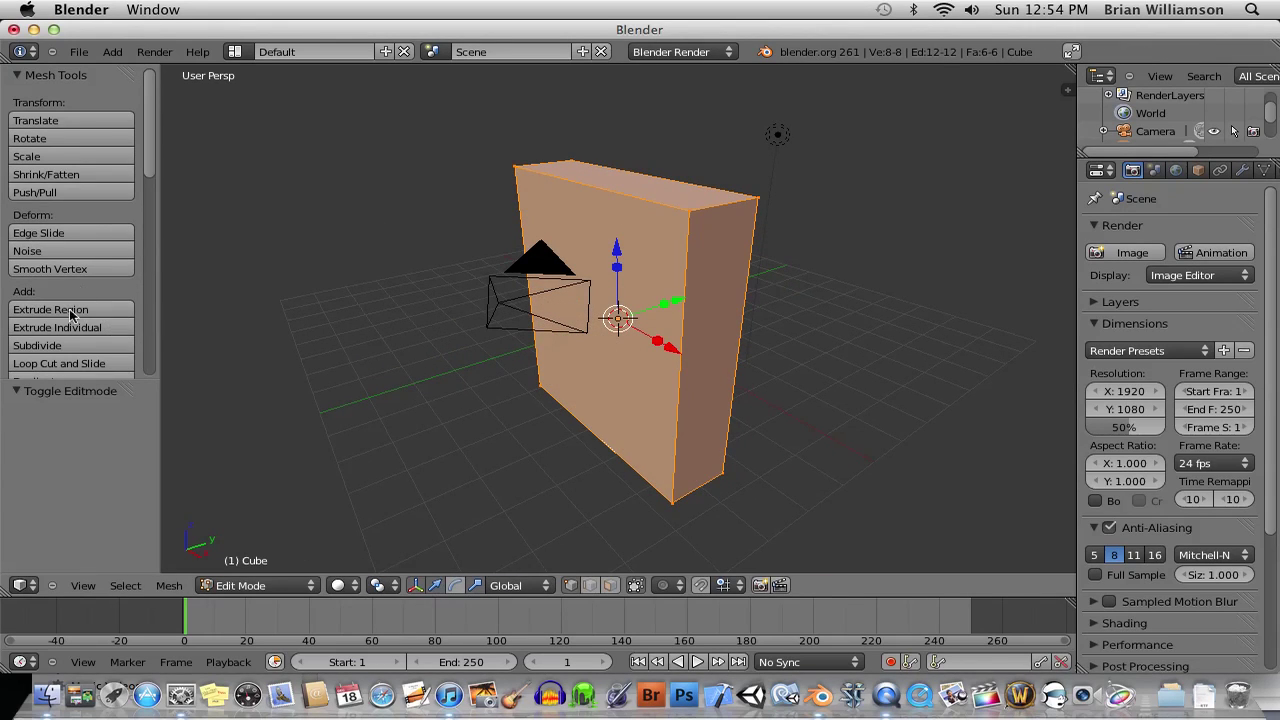
pyautogui.click(60, 345)
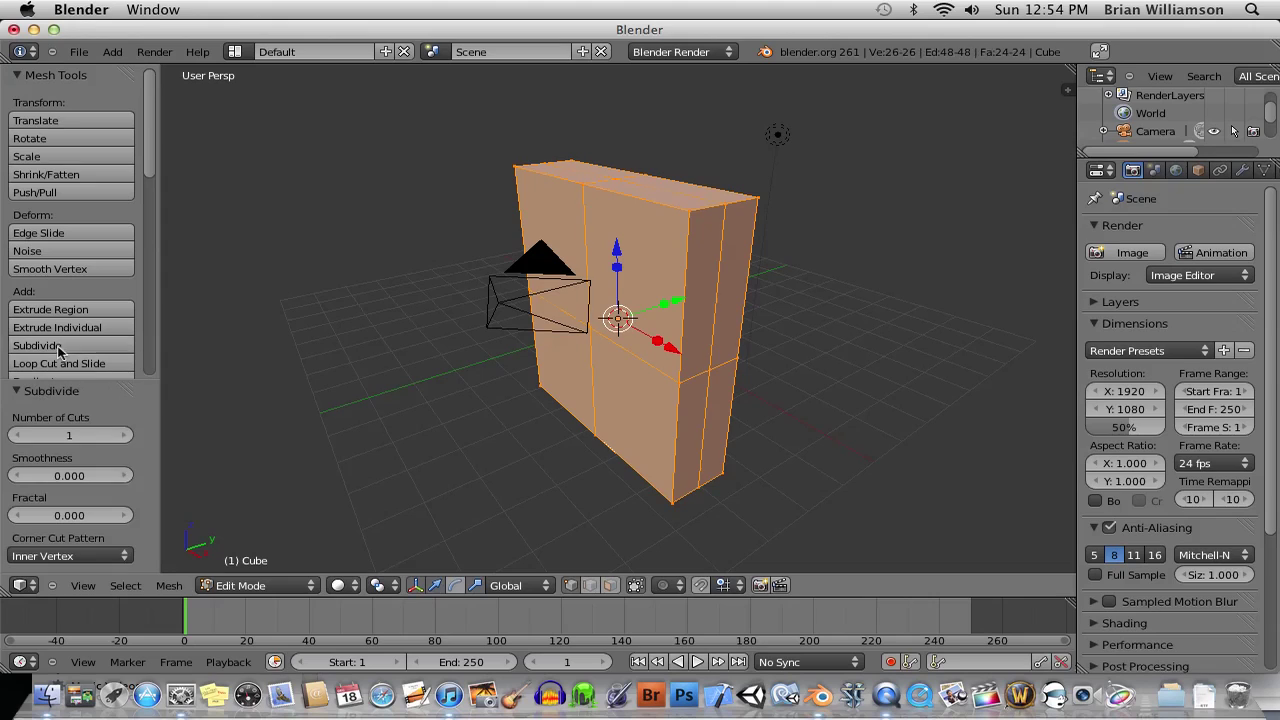
pyautogui.click(63, 437)
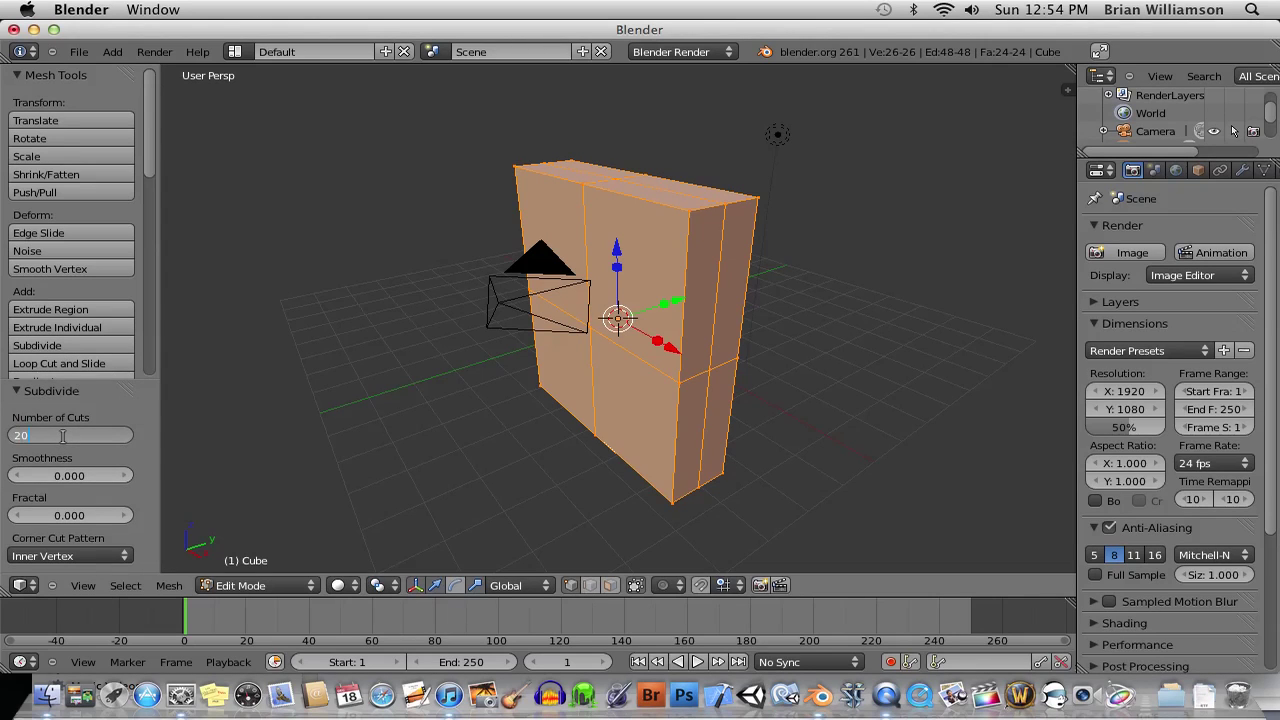
pyautogui.press('Return')
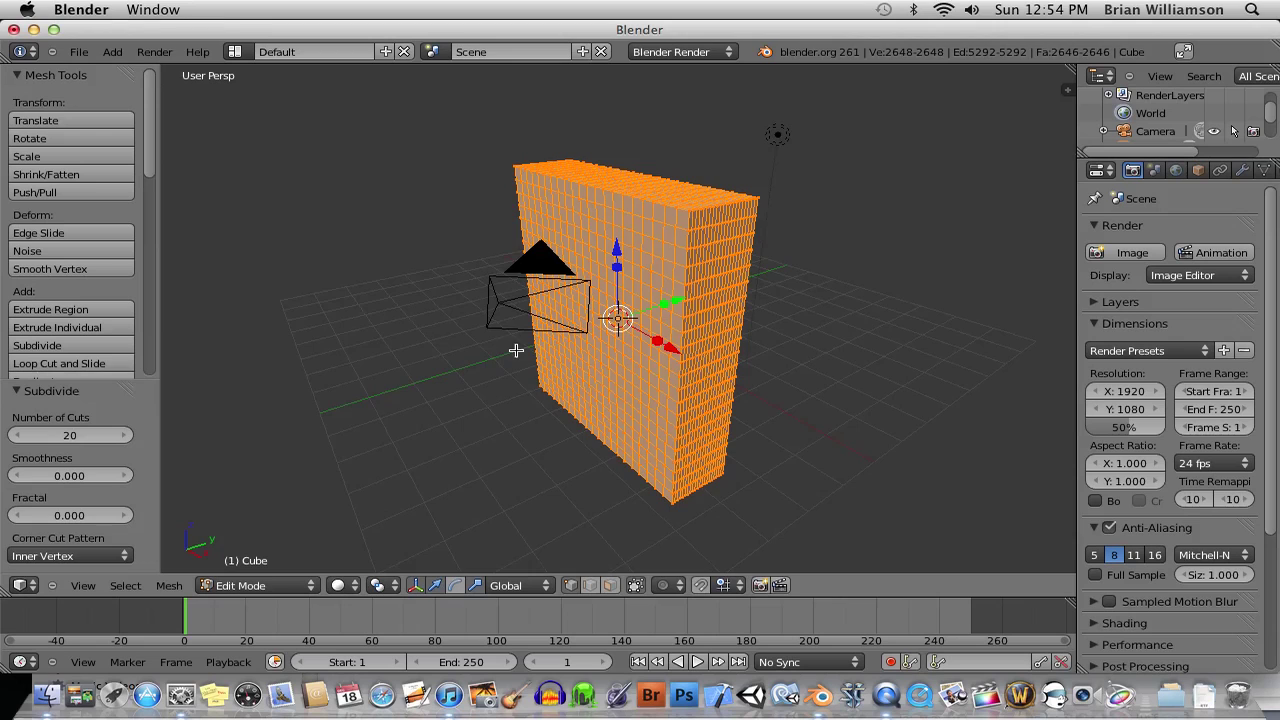
pyautogui.moveTo(516, 350); pyautogui.dragTo(365, 407, button='middle')
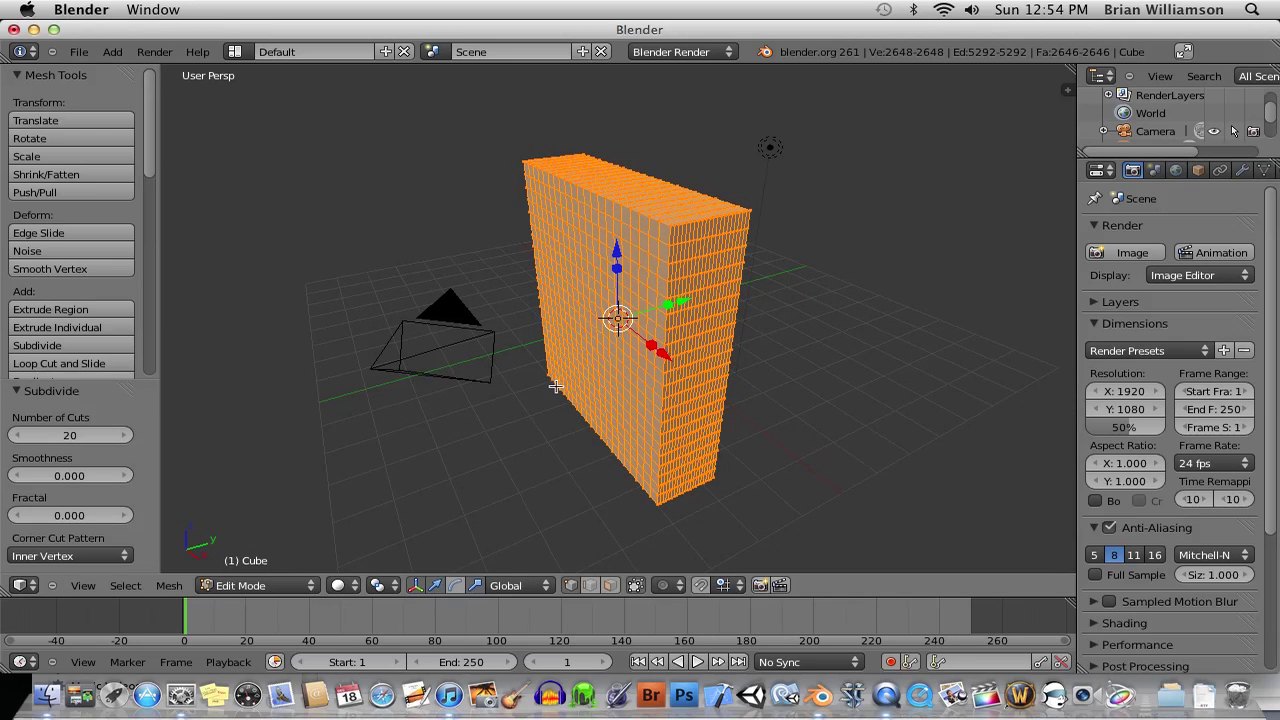
pyautogui.press('Tab')
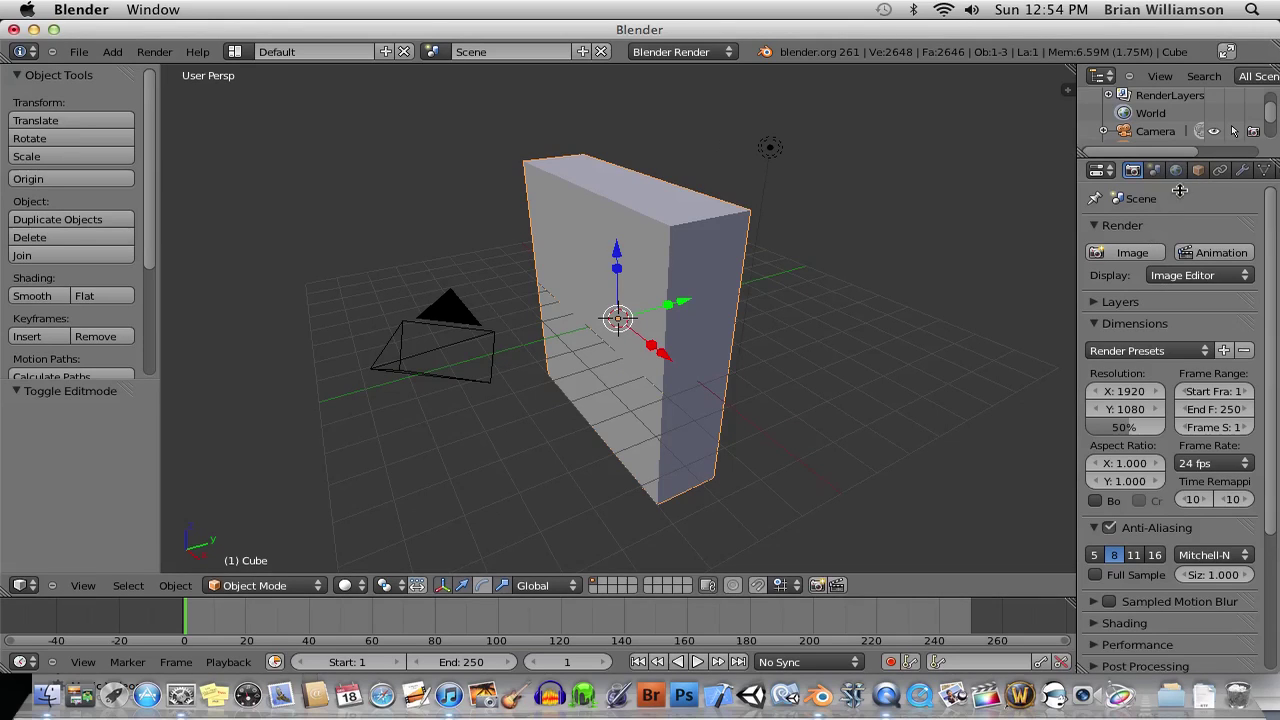
# Place the 3D cursor away from the slab, widen the properties area, and add a UV sphere at the cursor
pyautogui.click(1067, 211)
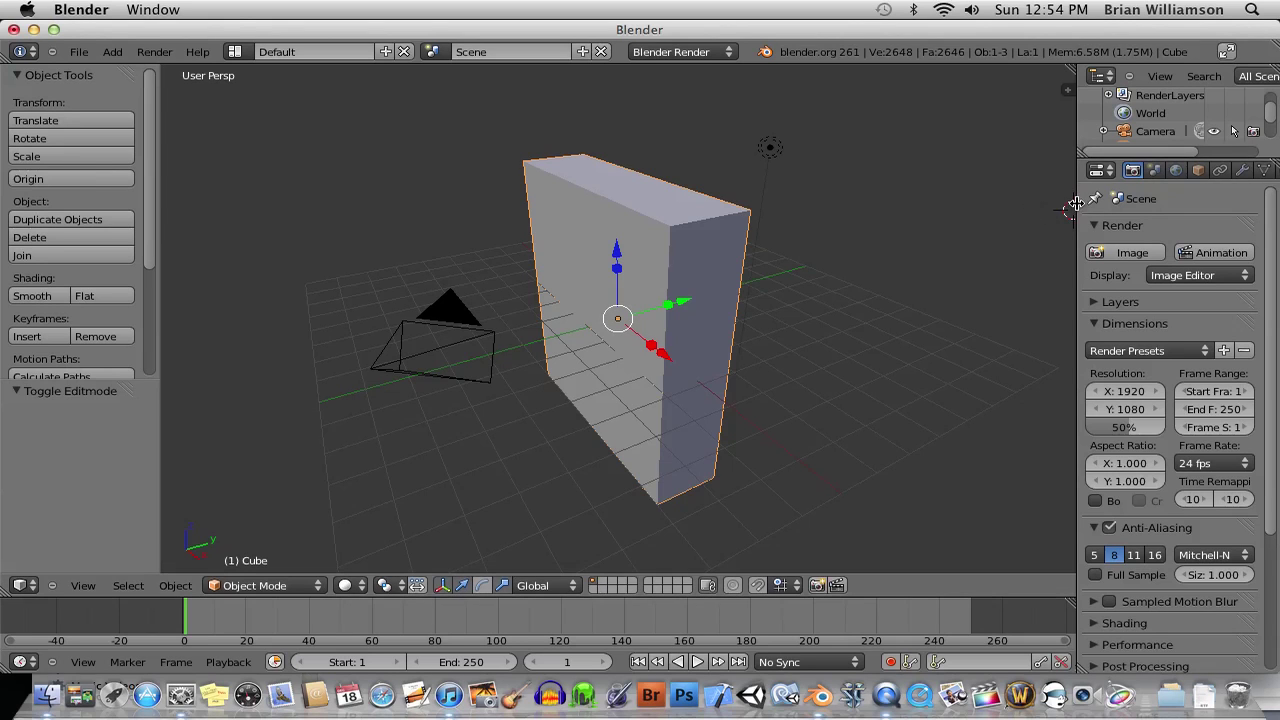
pyautogui.moveTo(1070, 206); pyautogui.dragTo(976, 206)
pyautogui.hotkey('shift', 'a')
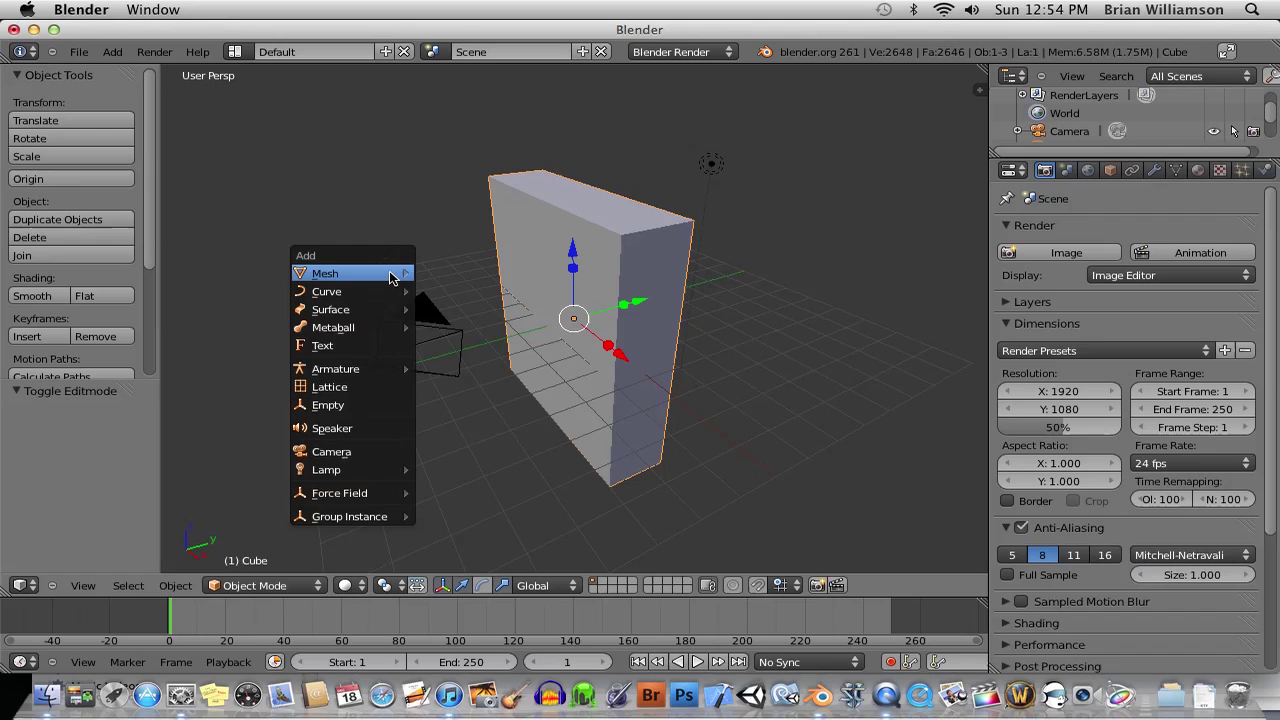
pyautogui.moveTo(397, 275)
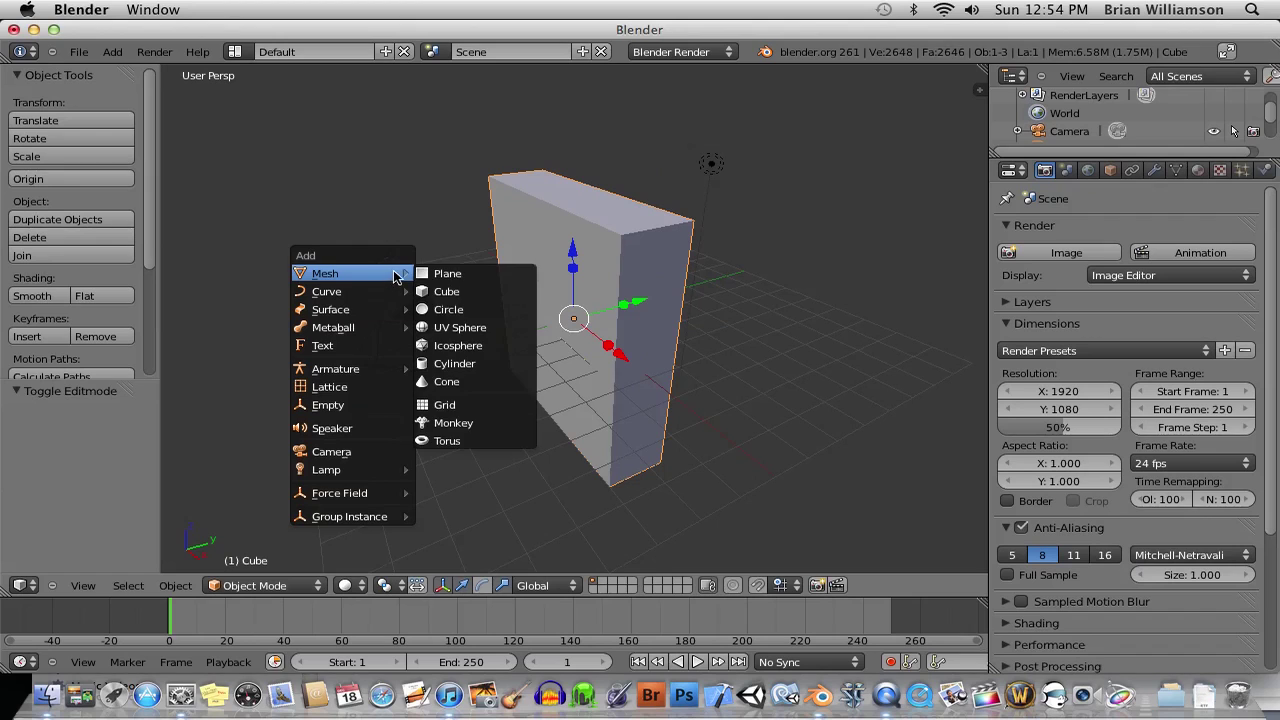
pyautogui.click(455, 330)
pyautogui.moveTo(455, 330); pyautogui.dragTo(514, 345, button='middle')
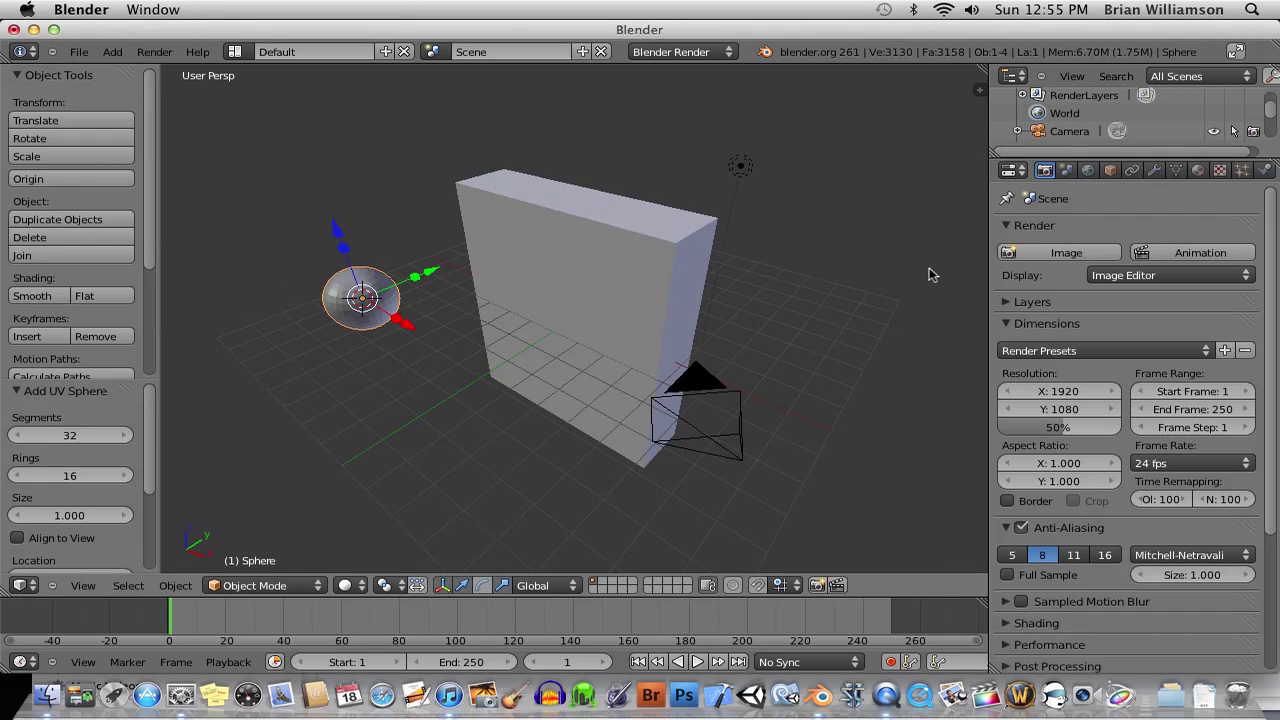
# Give the sphere a new material with a blue diffuse colour of R 0.000, G 0.234, B 0.800
pyautogui.click(1200, 171)
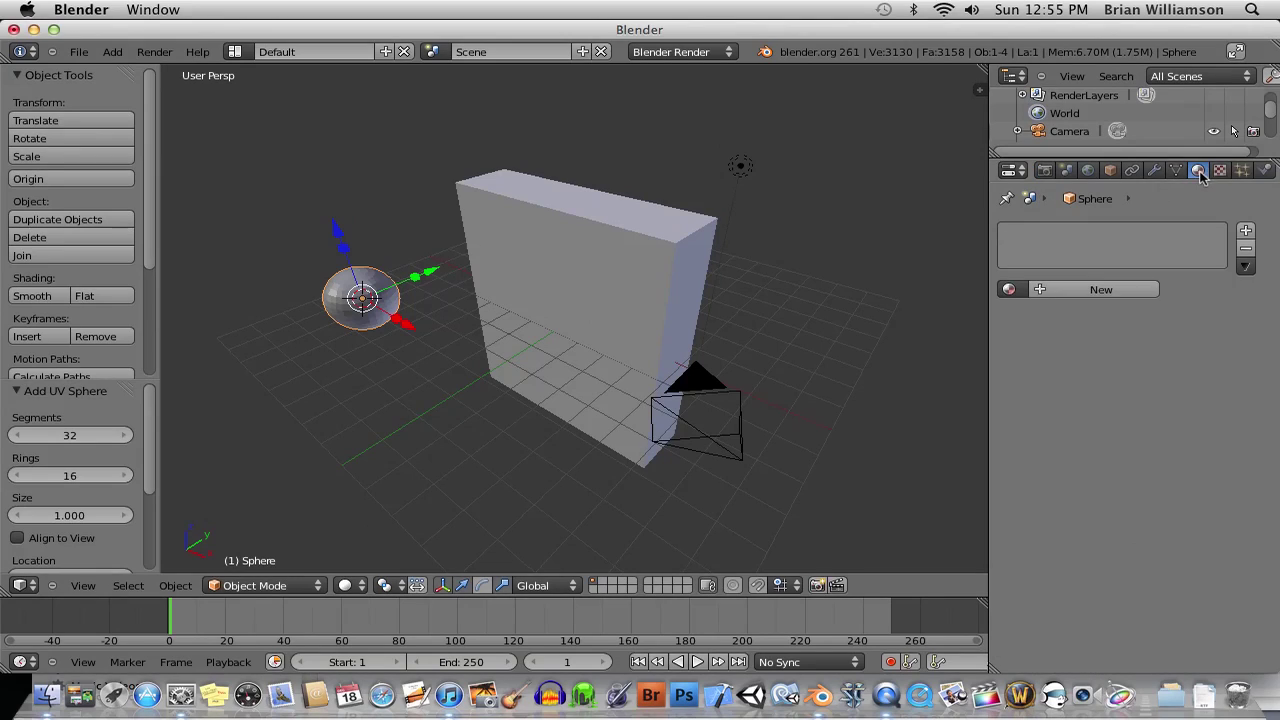
pyautogui.click(1090, 294)
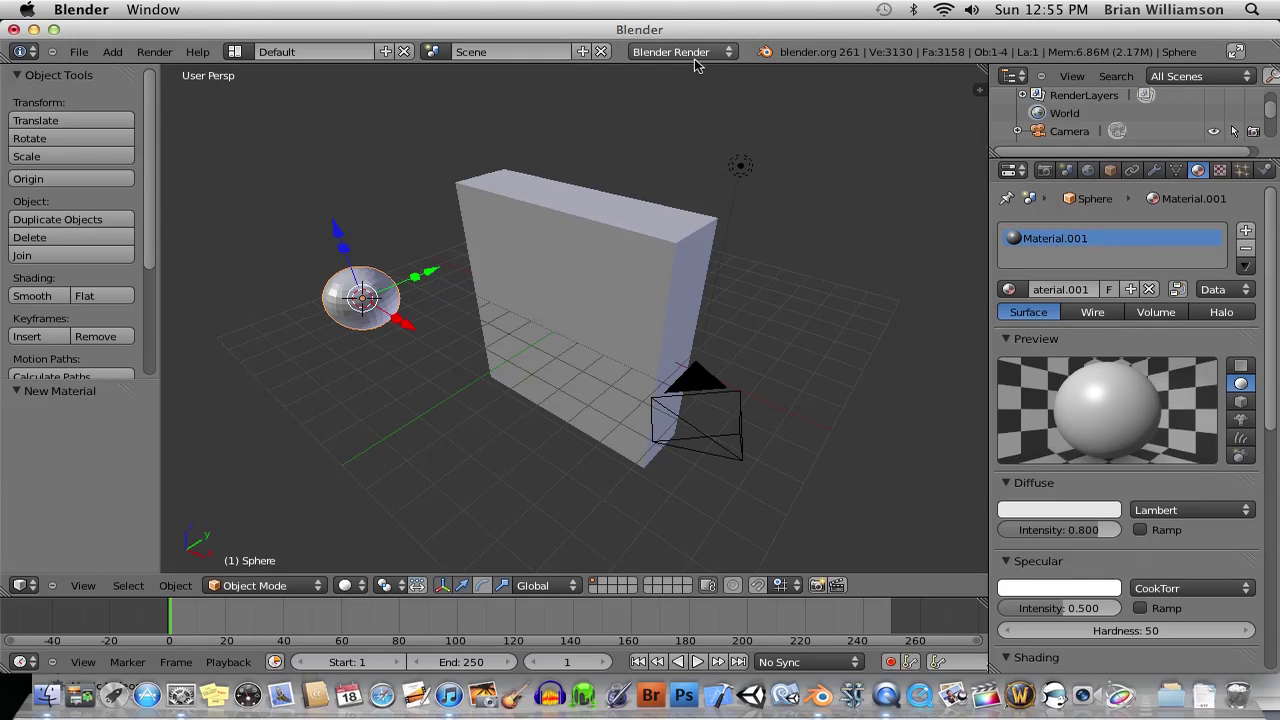
pyautogui.click(1092, 510)
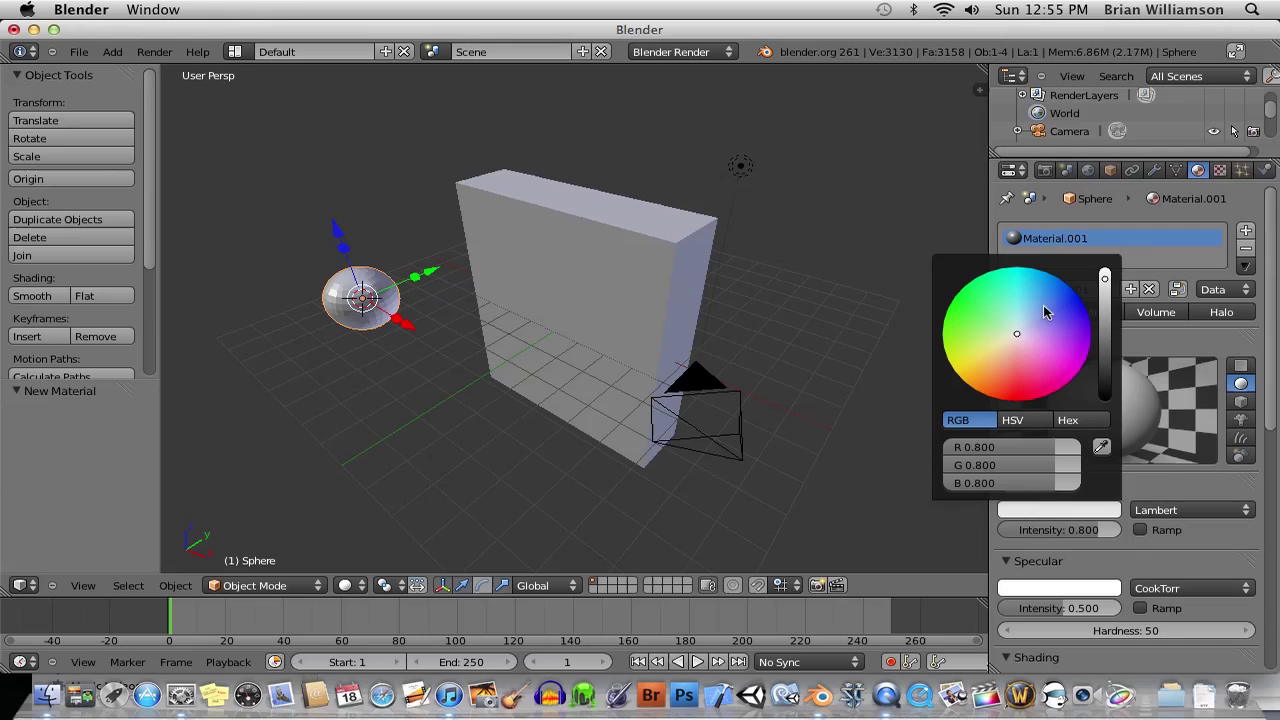
pyautogui.moveTo(1044, 310)
pyautogui.mouseDown()
pyautogui.moveTo(1040, 296)
pyautogui.moveTo(1067, 284)
pyautogui.mouseUp()
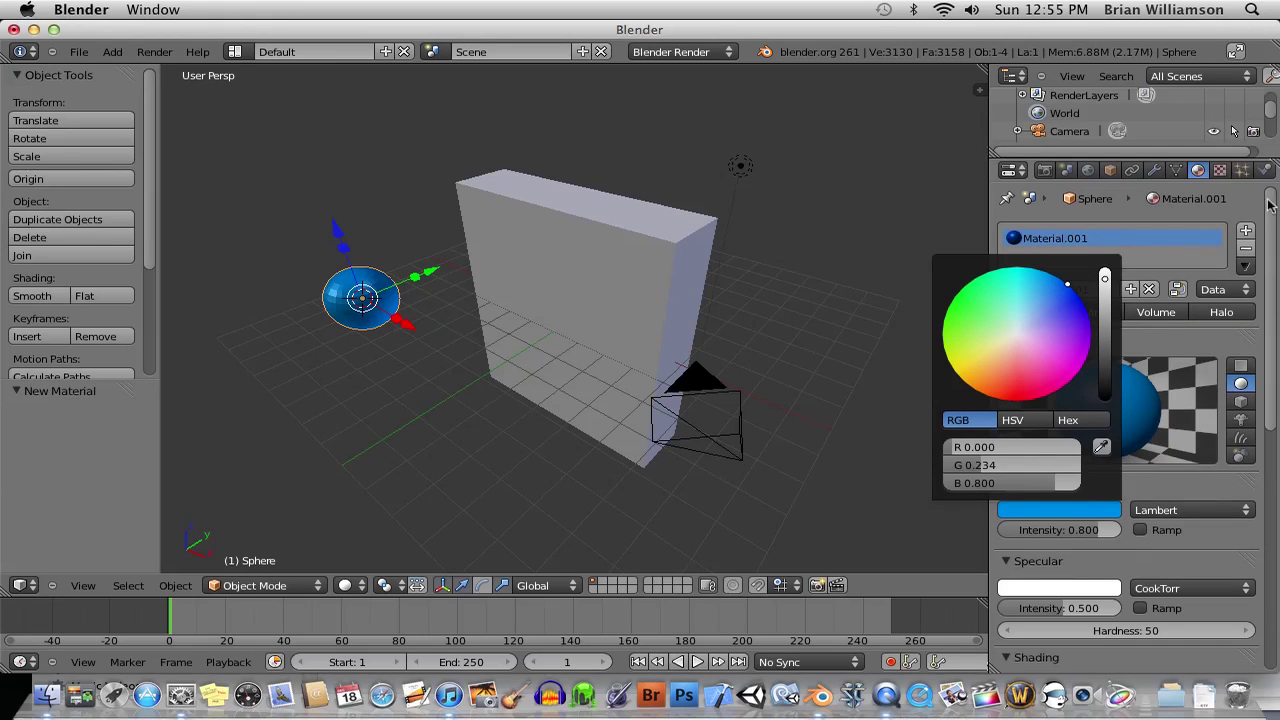
pyautogui.rightClick(655, 263)
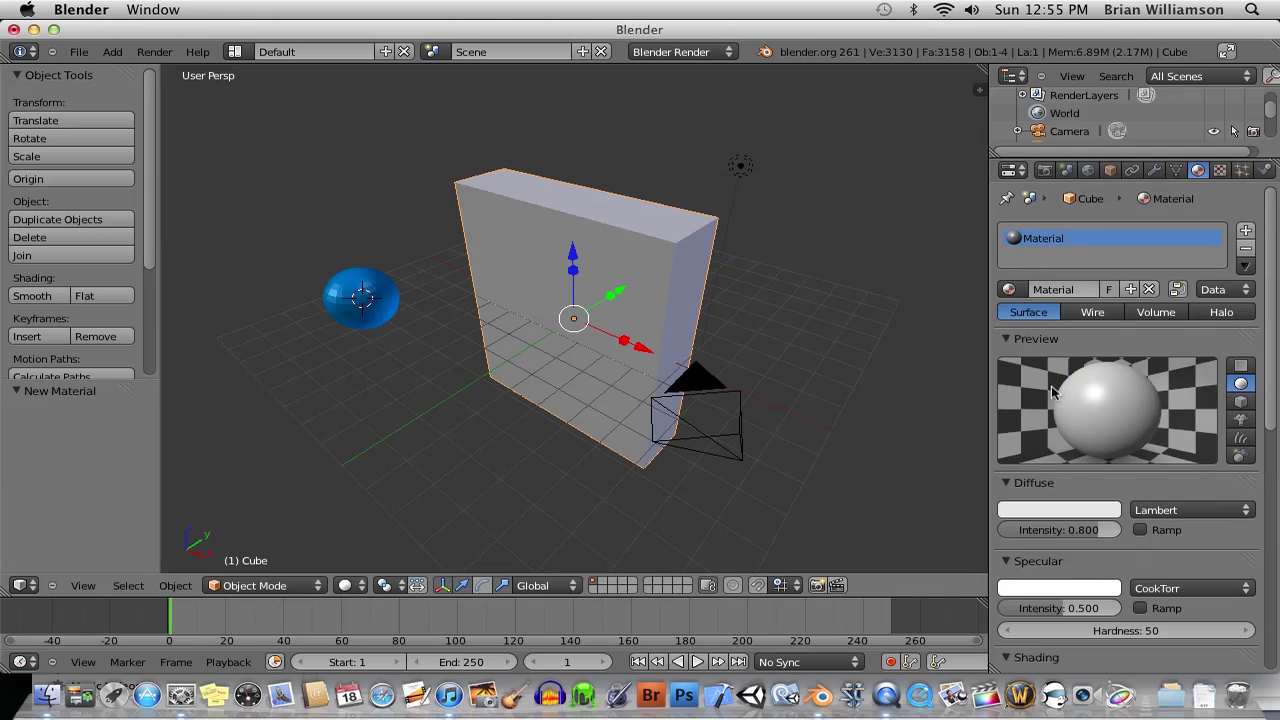
pyautogui.click(1105, 511)
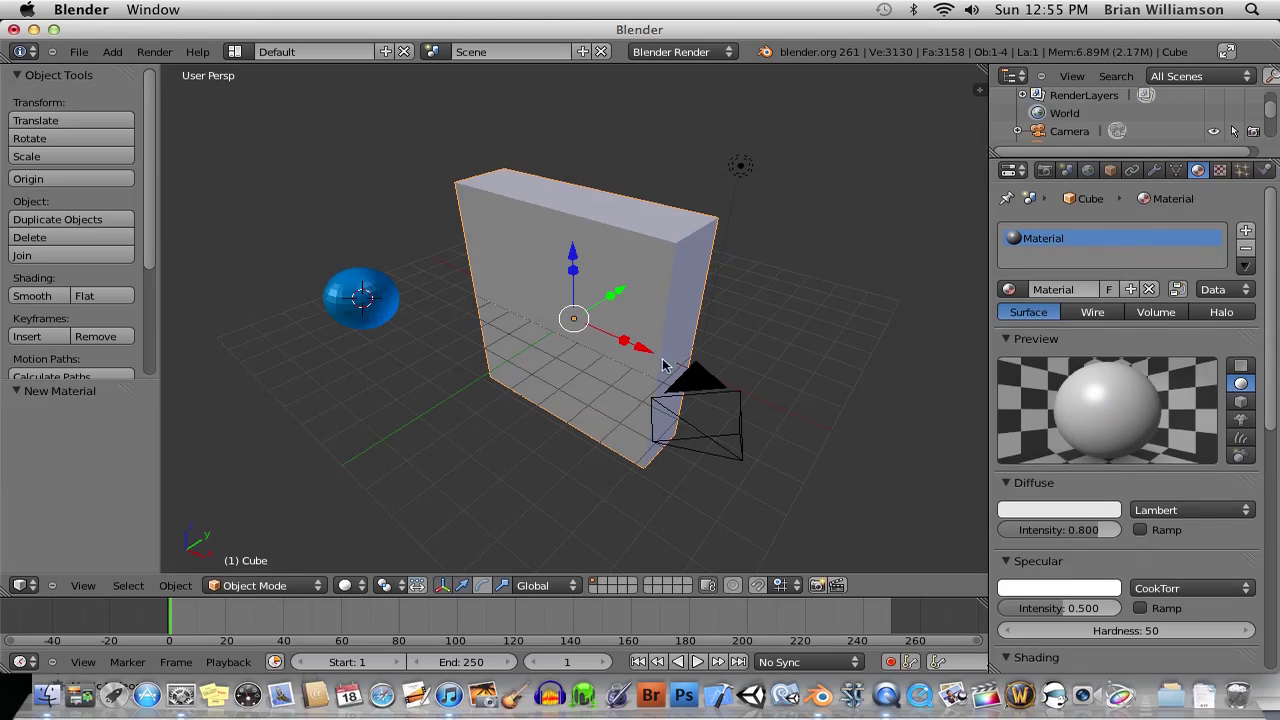
# Move the sphere about 3.95 units along Y and scale it up by about 1.41
pyautogui.rightClick(381, 297)
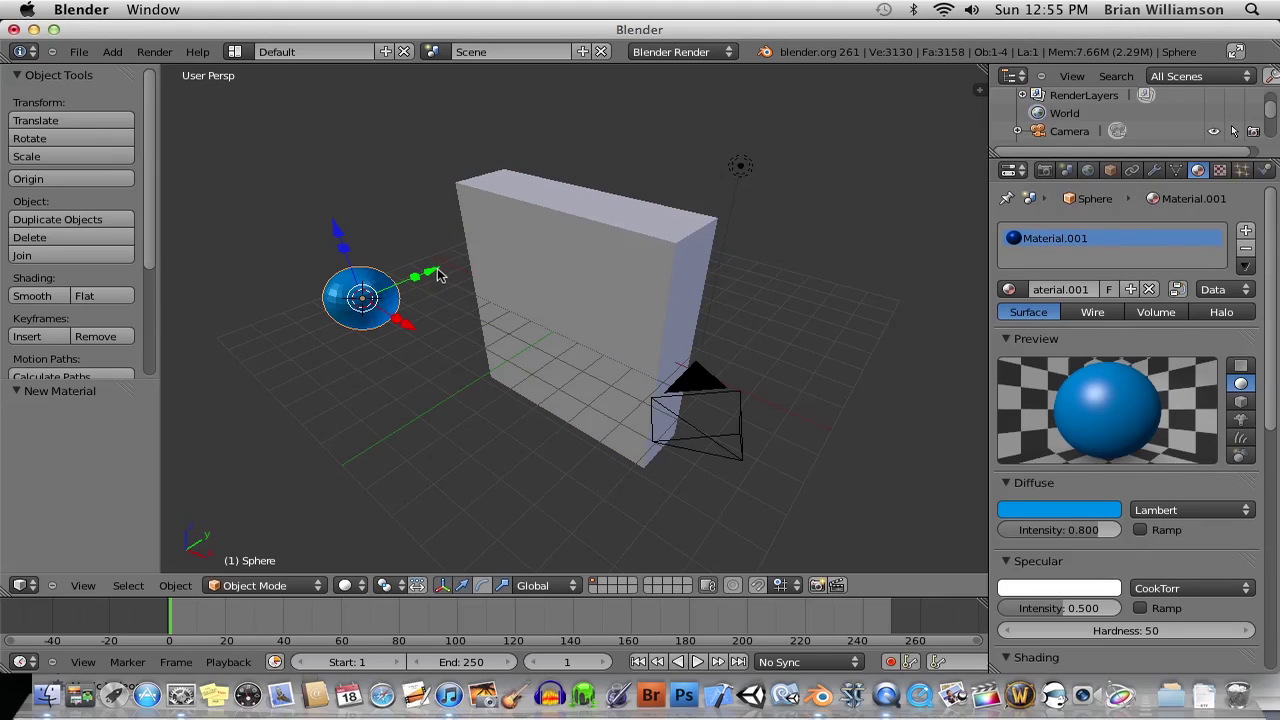
pyautogui.press('g')
pyautogui.press('y')
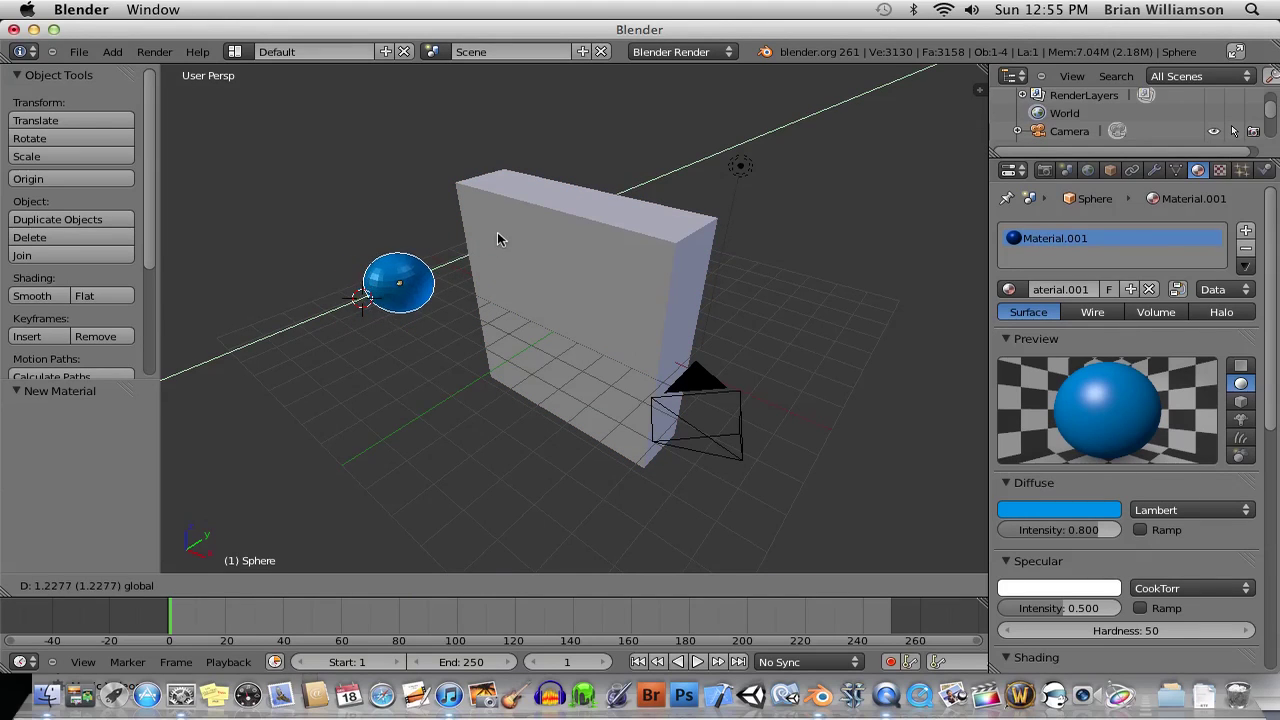
pyautogui.click(562, 212)
pyautogui.press('s')
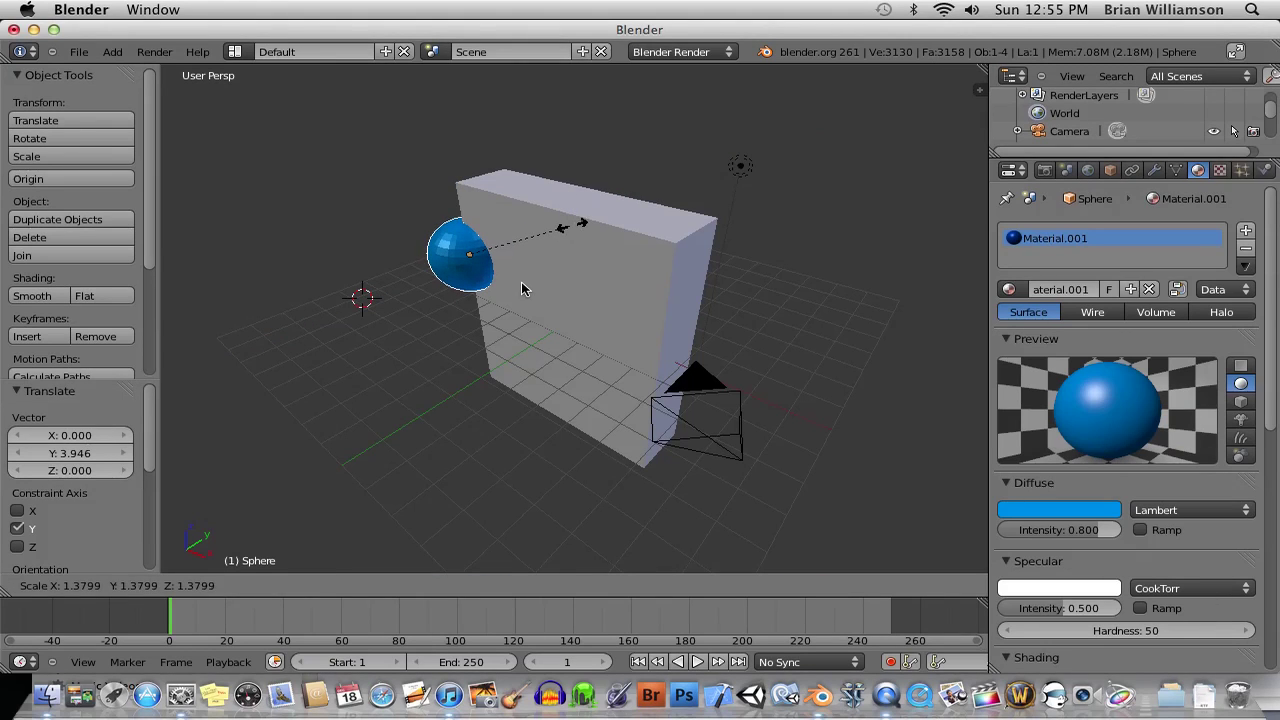
pyautogui.click(520, 293)
# Move the sphere about -2.75 units along X and insert a LocRot keyframe at frame 1
pyautogui.press('g')
pyautogui.press('x')
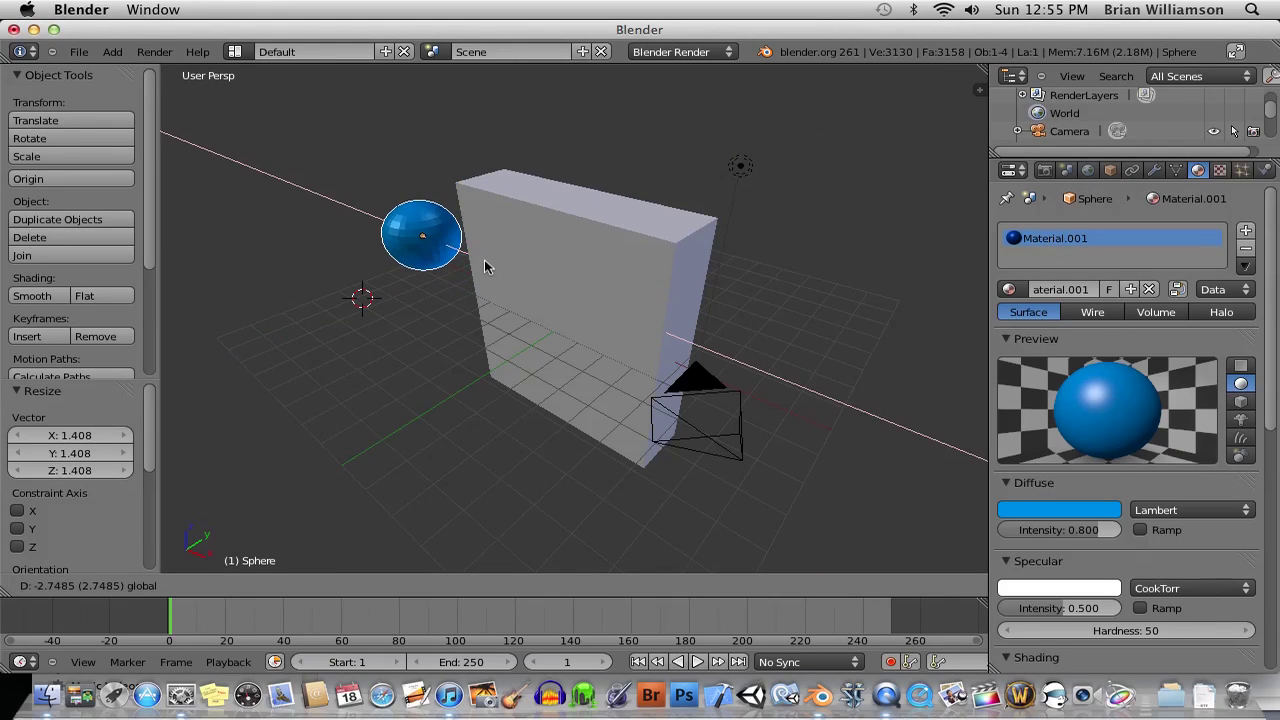
pyautogui.click(485, 265)
pyautogui.press('i')
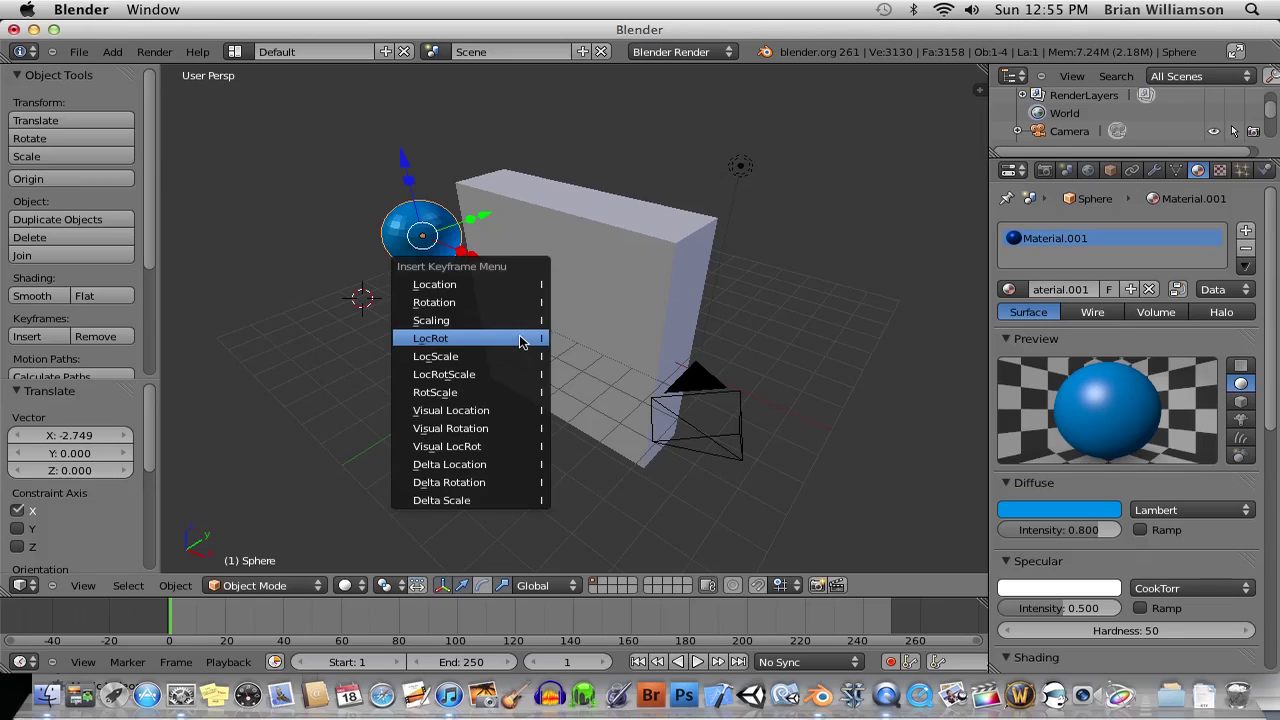
pyautogui.click(503, 340)
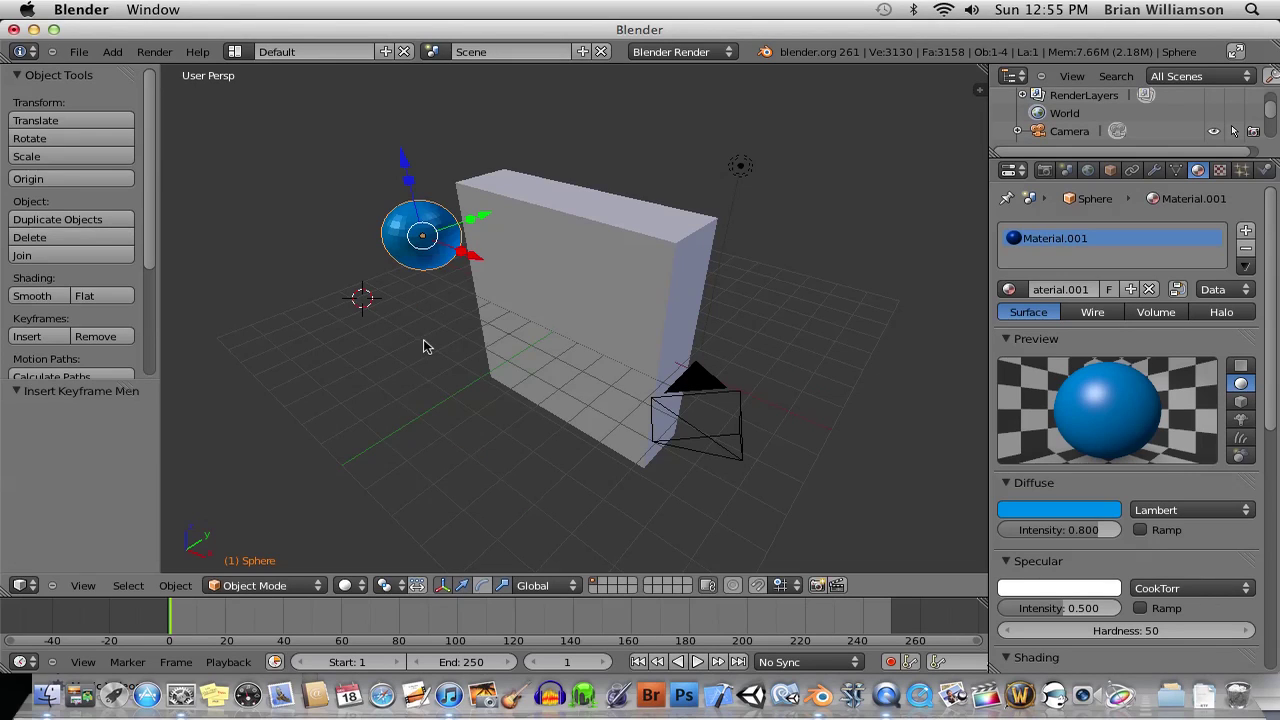
# Set the animation's end frame to 90 and fit the shortened range in the timeline
pyautogui.click(464, 660)
pyautogui.write('90')
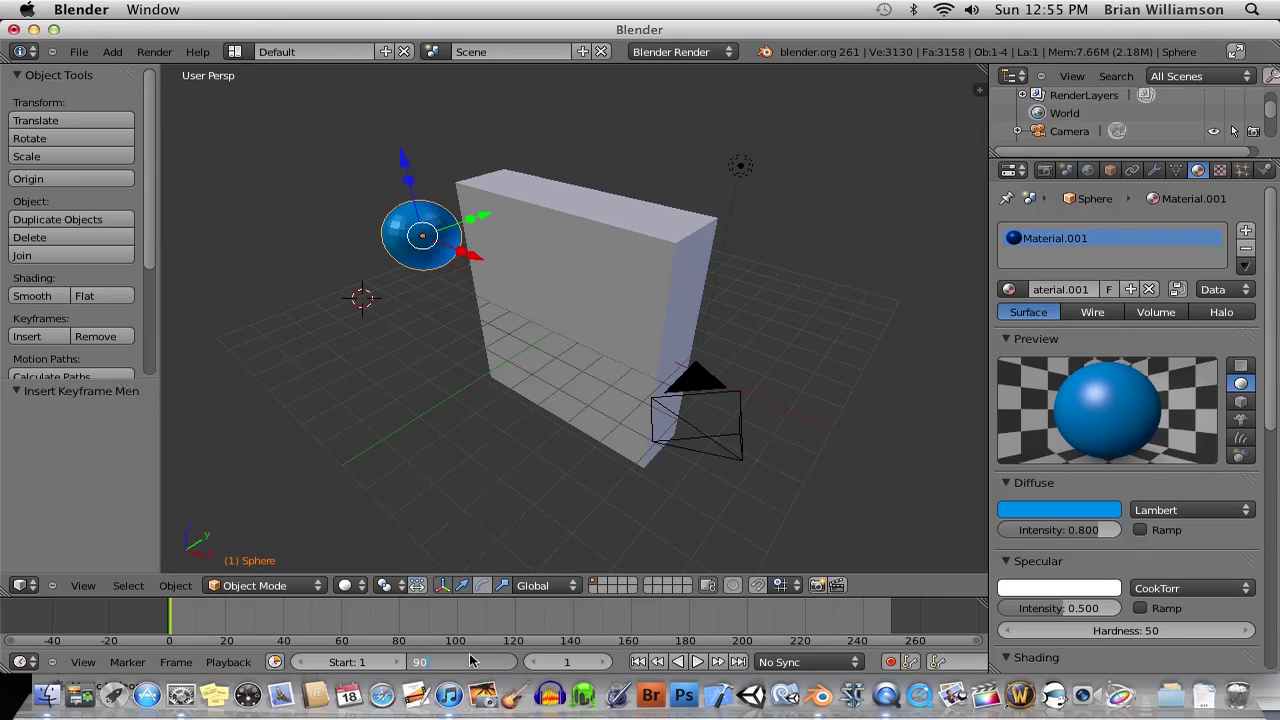
pyautogui.press('Return')
pyautogui.scroll(4, 343, 612)
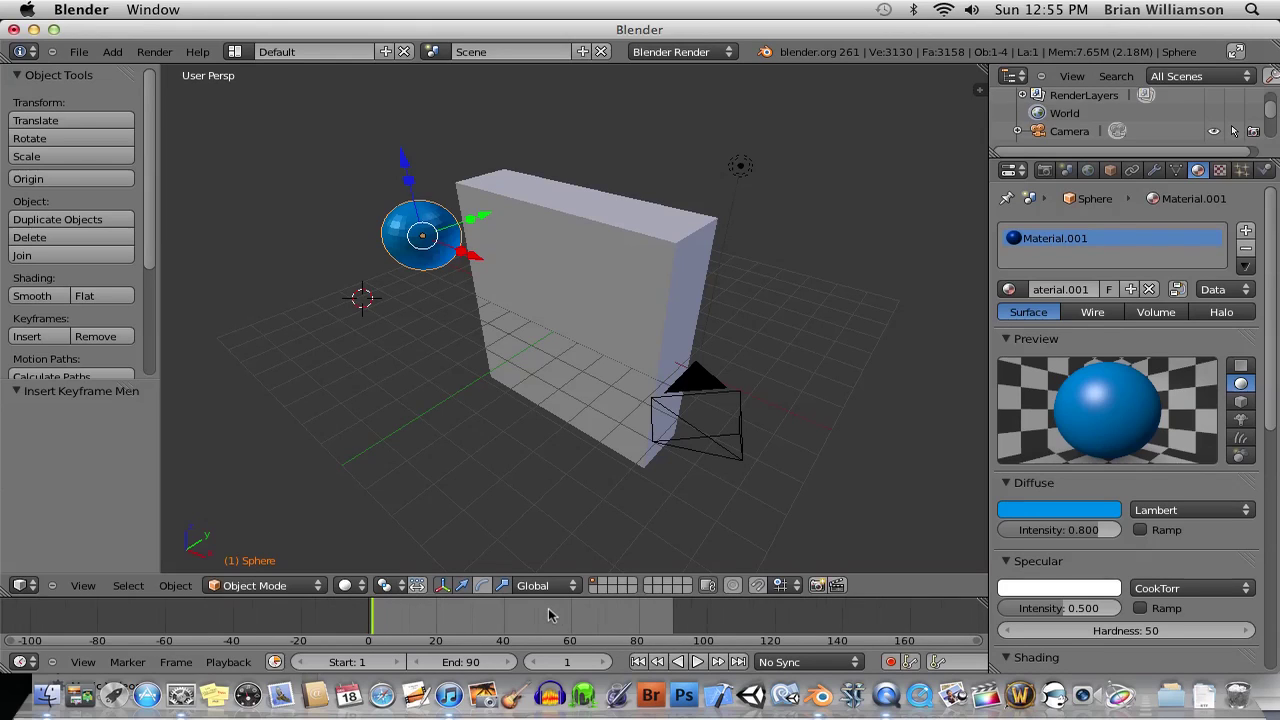
pyautogui.scroll(2, 549, 614)
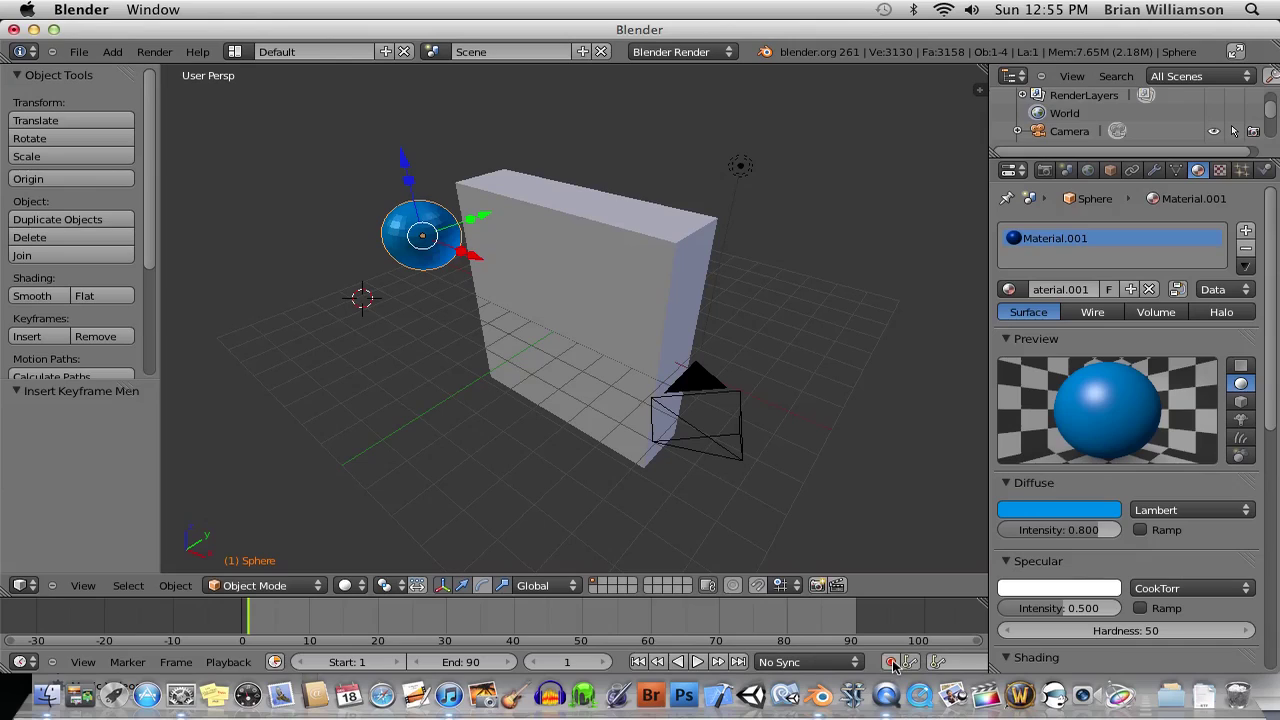
# At frame 71, move the sphere about 12.40 units along X to record a position keyframe
pyautogui.click(855, 632)
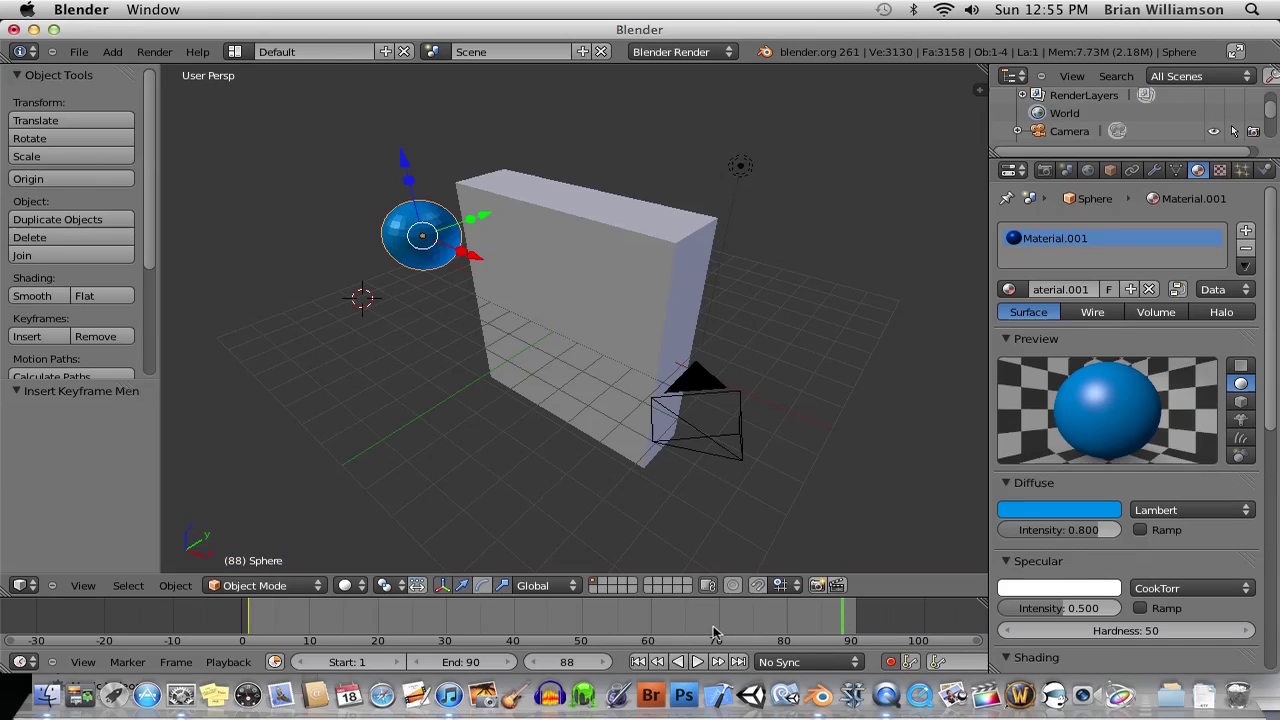
pyautogui.hotkey('shift', 'alt', 'a')
pyautogui.click(725, 626)
pyautogui.moveTo(474, 254); pyautogui.dragTo(800, 404)
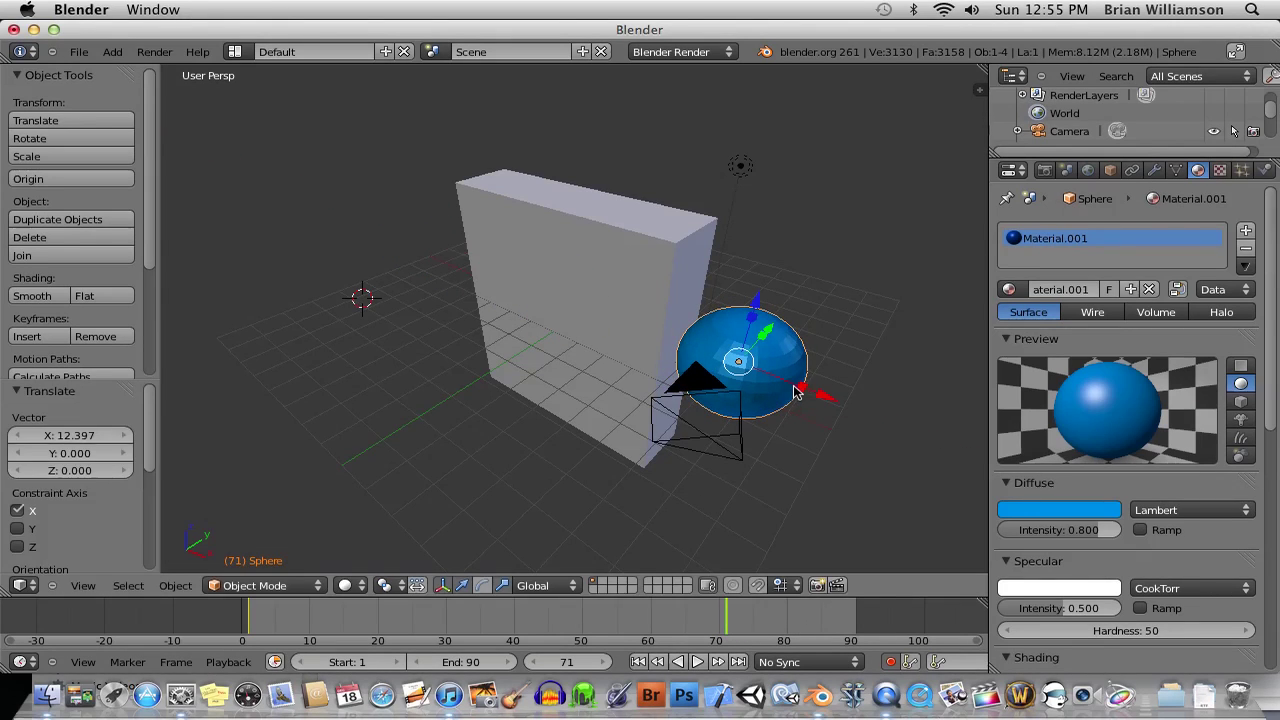
# At frame 36, lower the sphere about 3.68 units along Z to record a keyframe
pyautogui.press('Left')
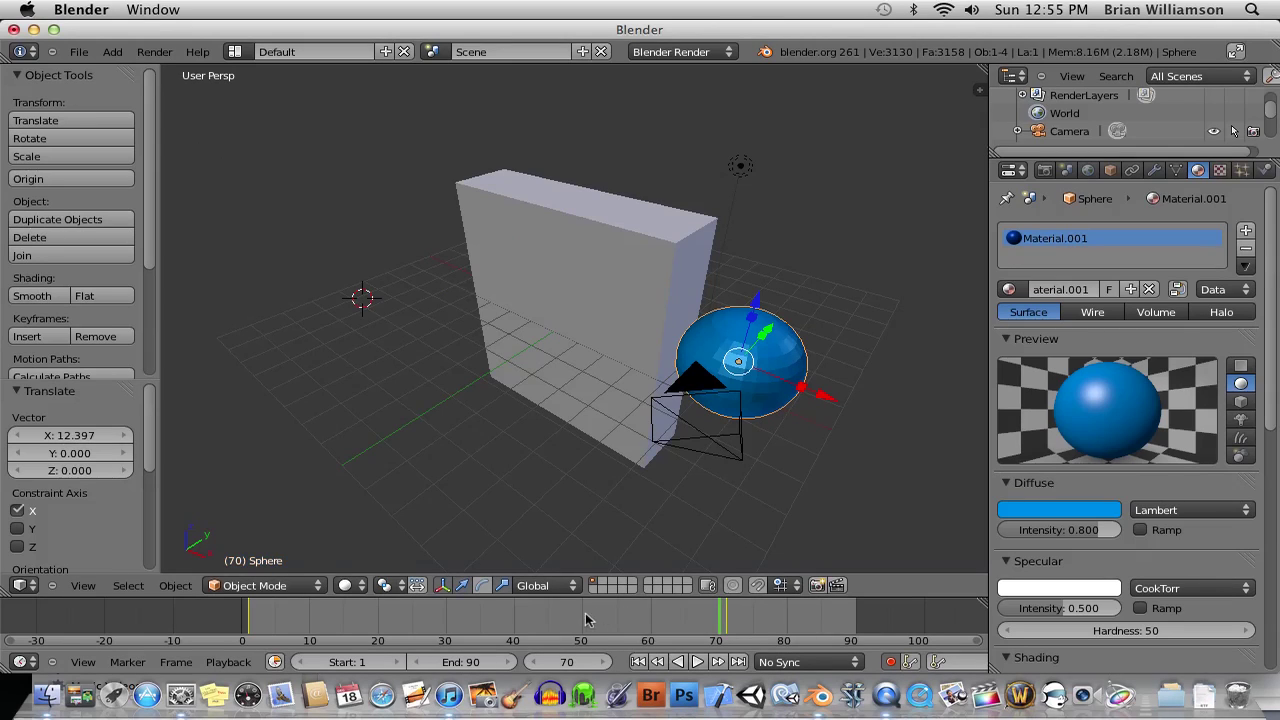
pyautogui.moveTo(570, 621); pyautogui.dragTo(485, 625)
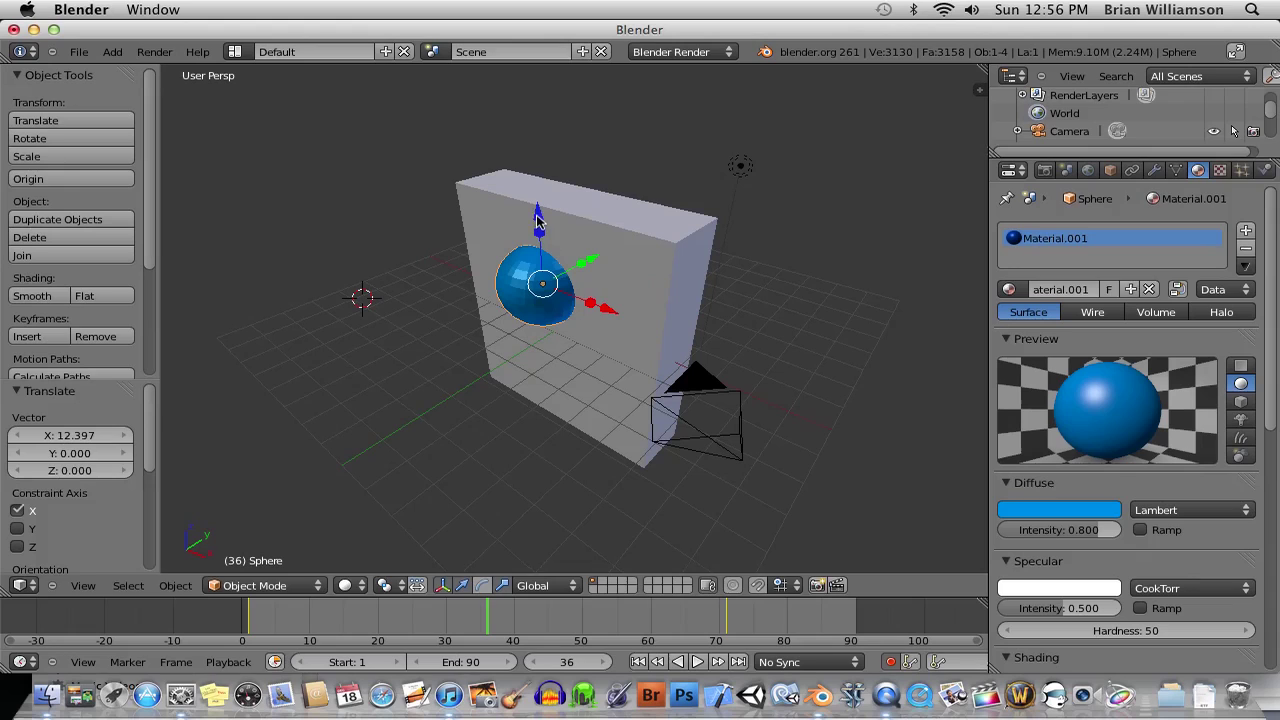
pyautogui.moveTo(537, 220); pyautogui.dragTo(537, 341)
# At frame 50, raise the sphere about 2.58 units along Z to record another keyframe
pyautogui.click(587, 624)
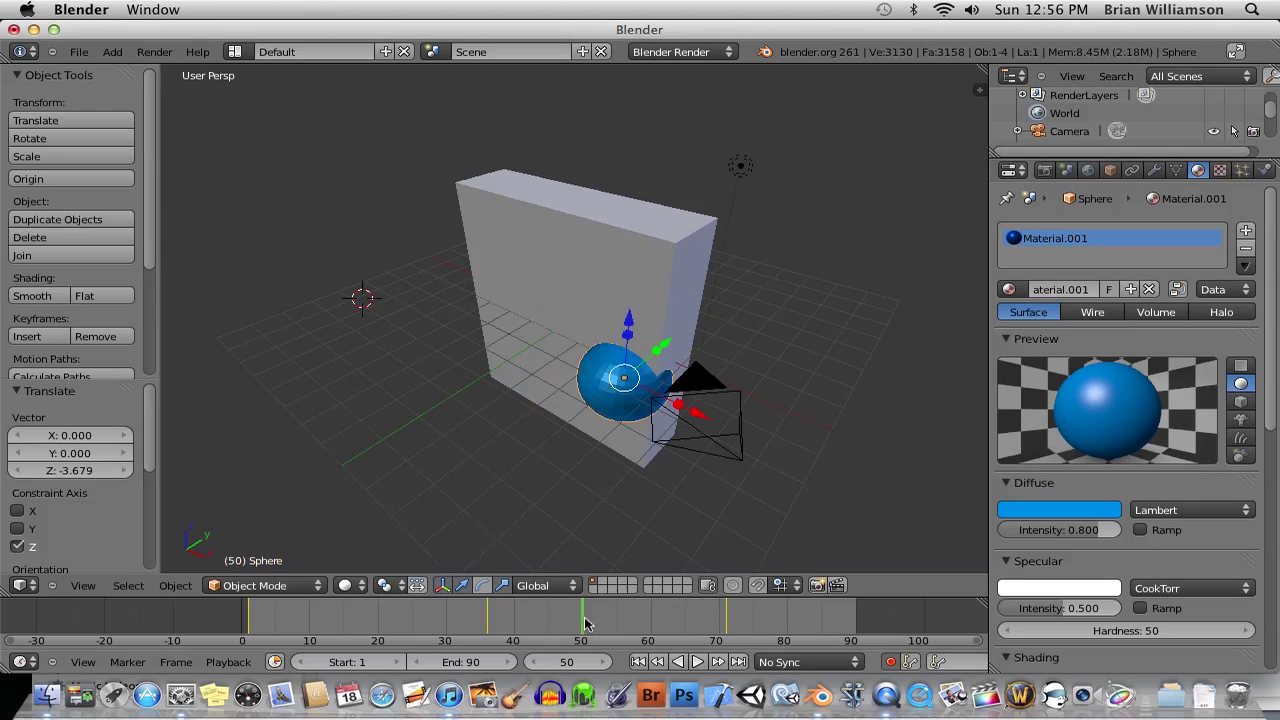
pyautogui.press('g')
pyautogui.press('z')
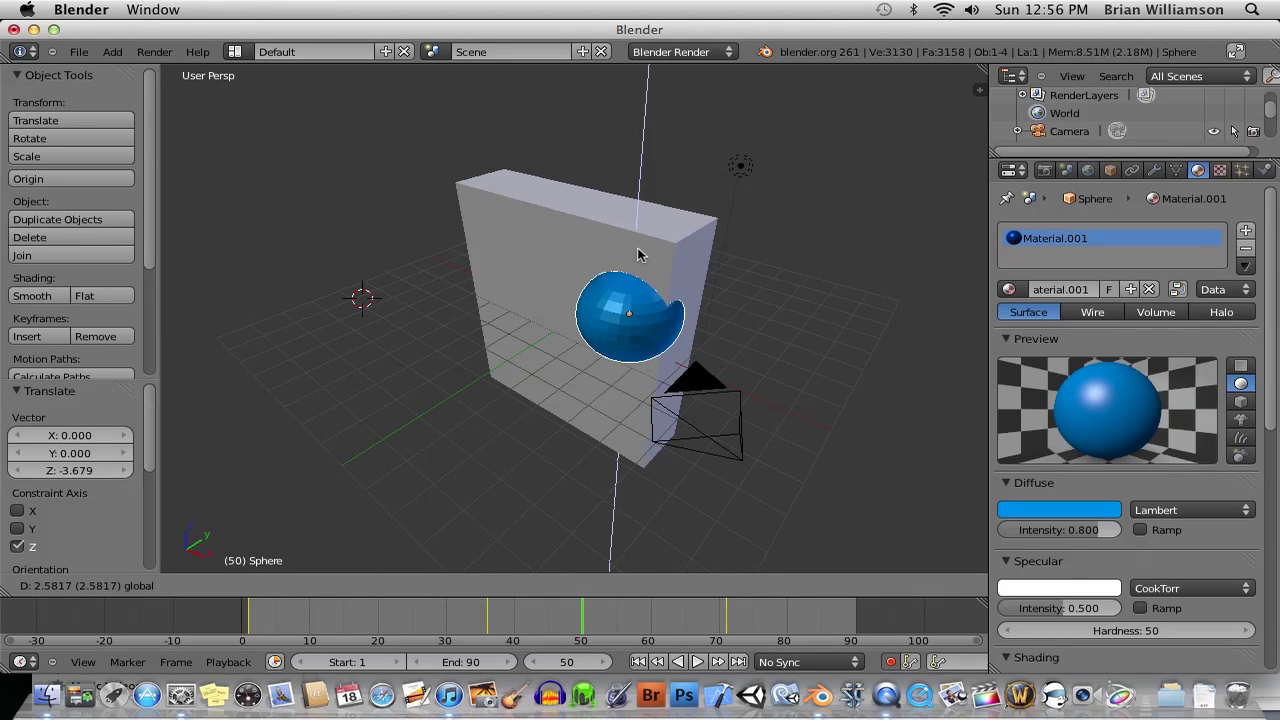
pyautogui.click(640, 255)
# Return to frame 0 and add Dynamic Paint physics to the slab as a canvas
pyautogui.click(249, 617)
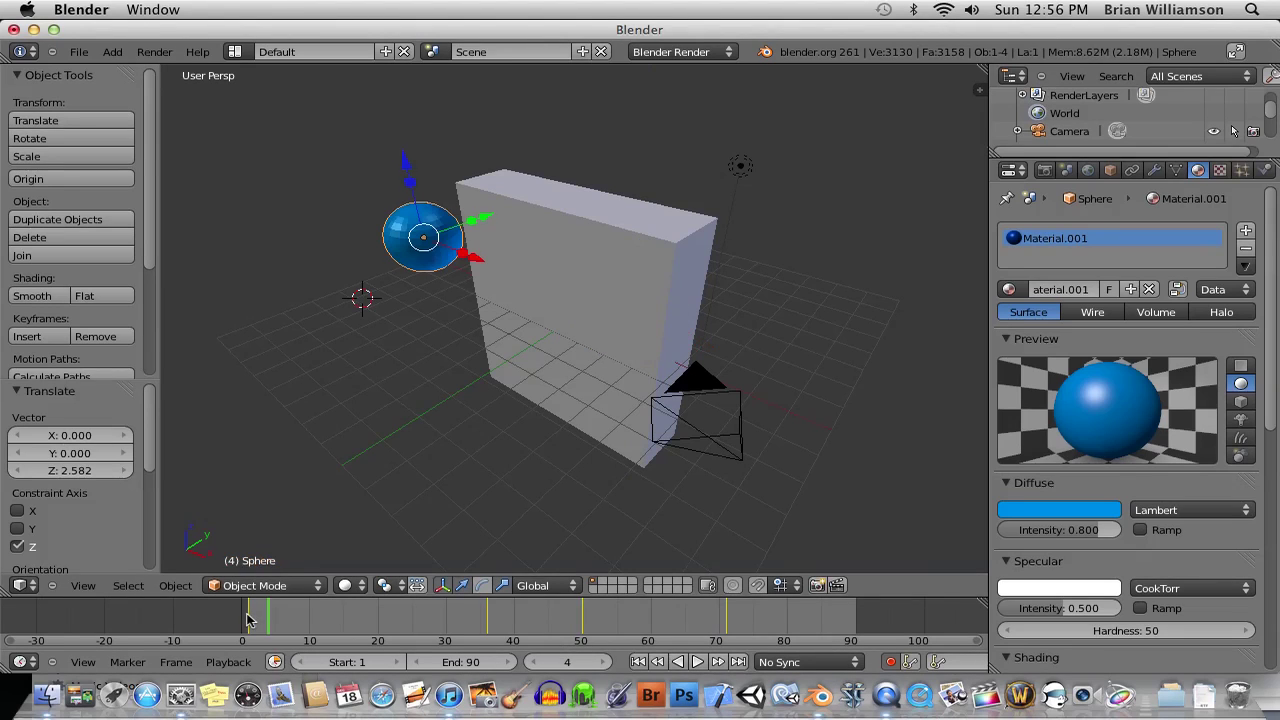
pyautogui.press('Left')
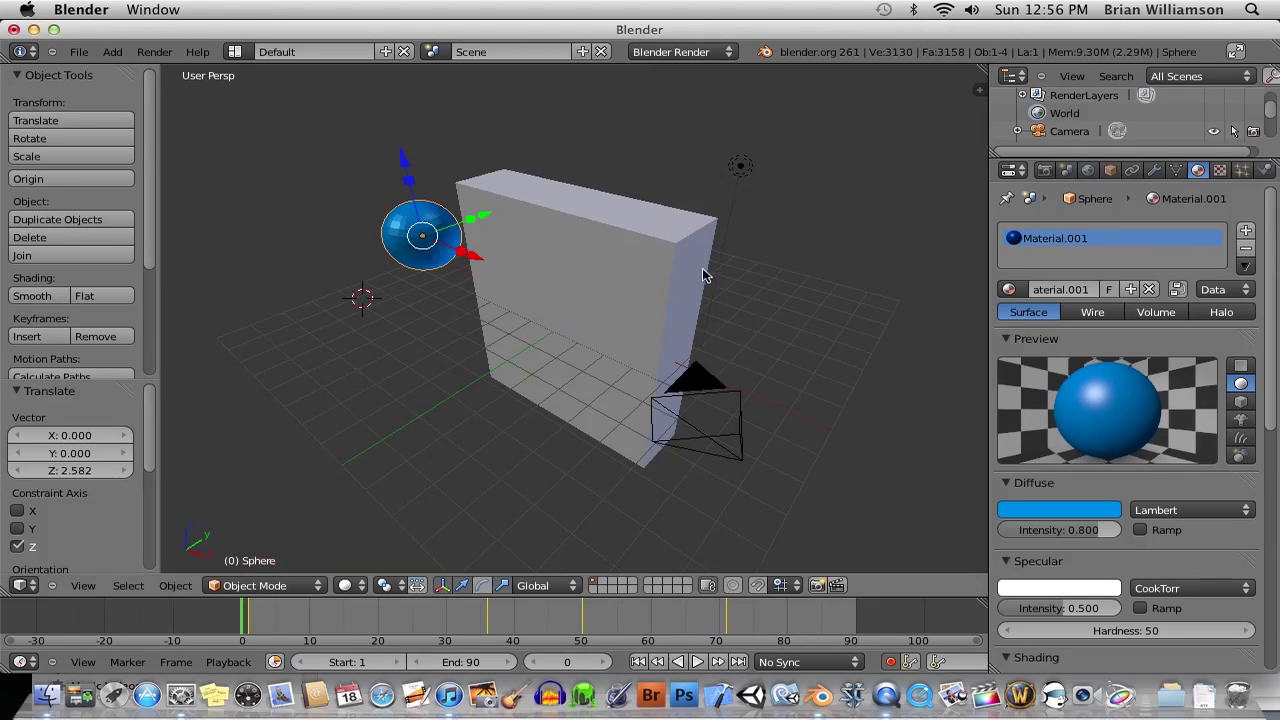
pyautogui.rightClick(691, 271)
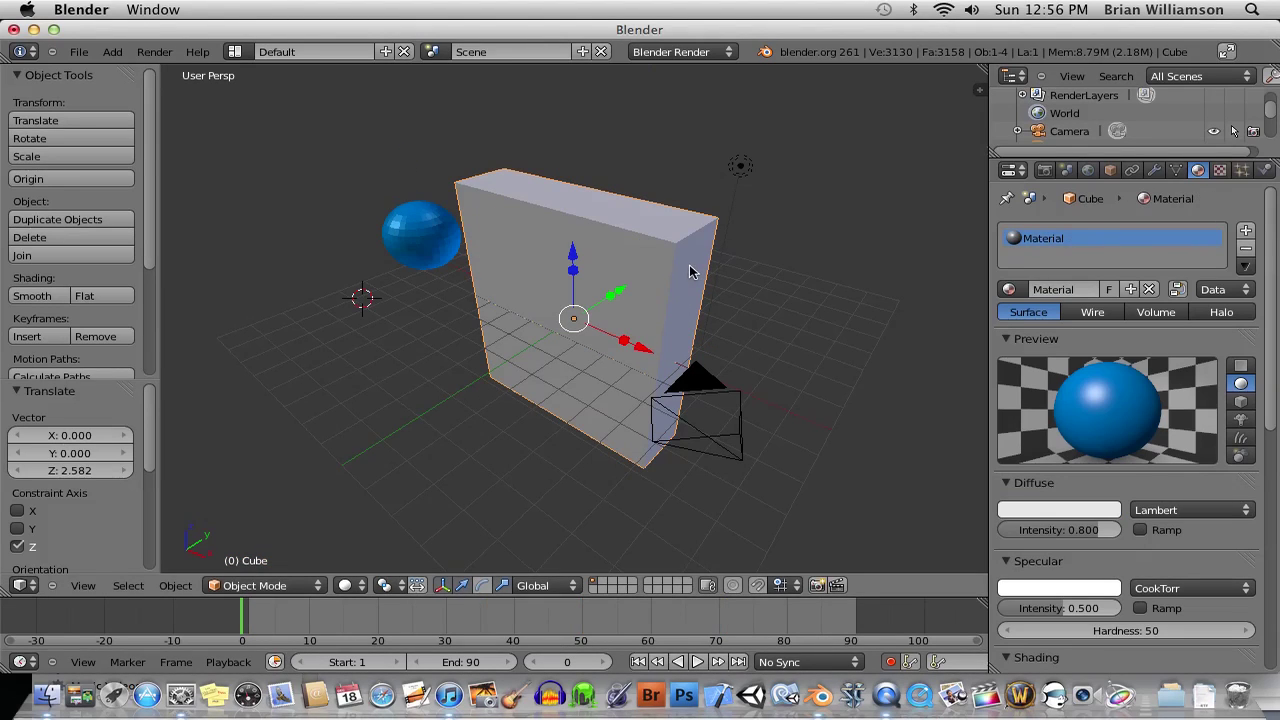
pyautogui.click(1264, 171)
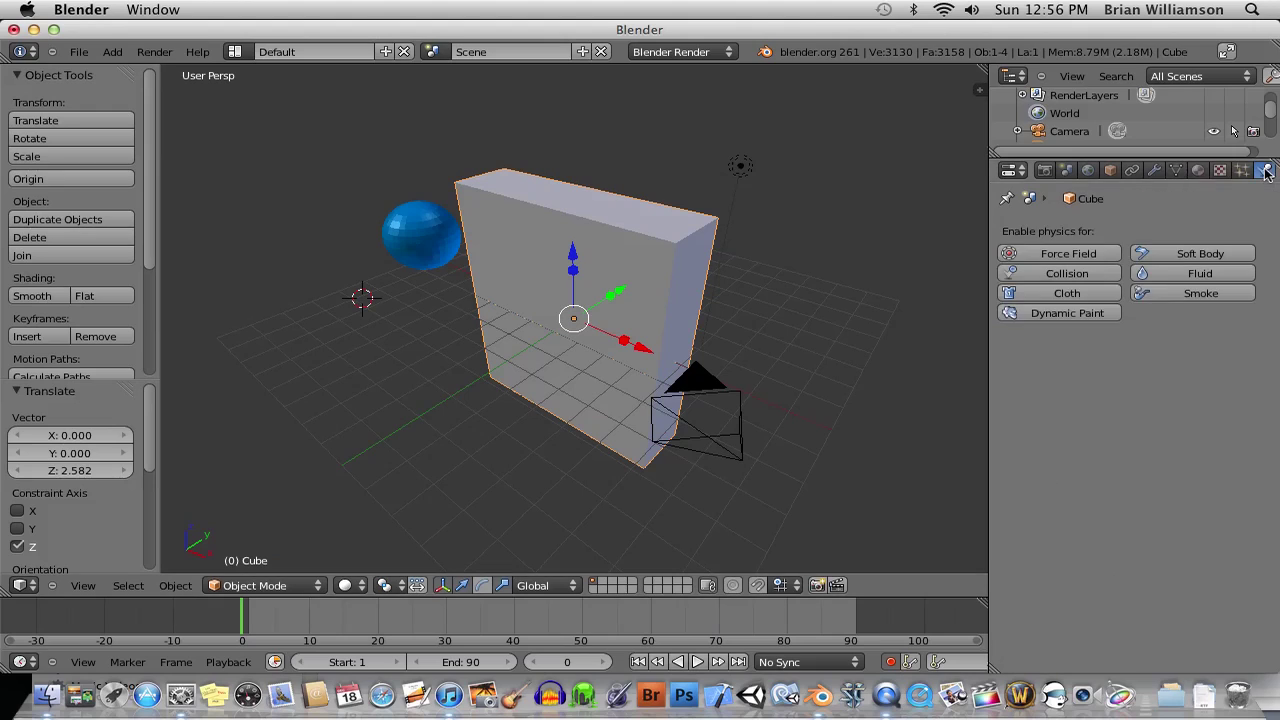
pyautogui.click(1090, 314)
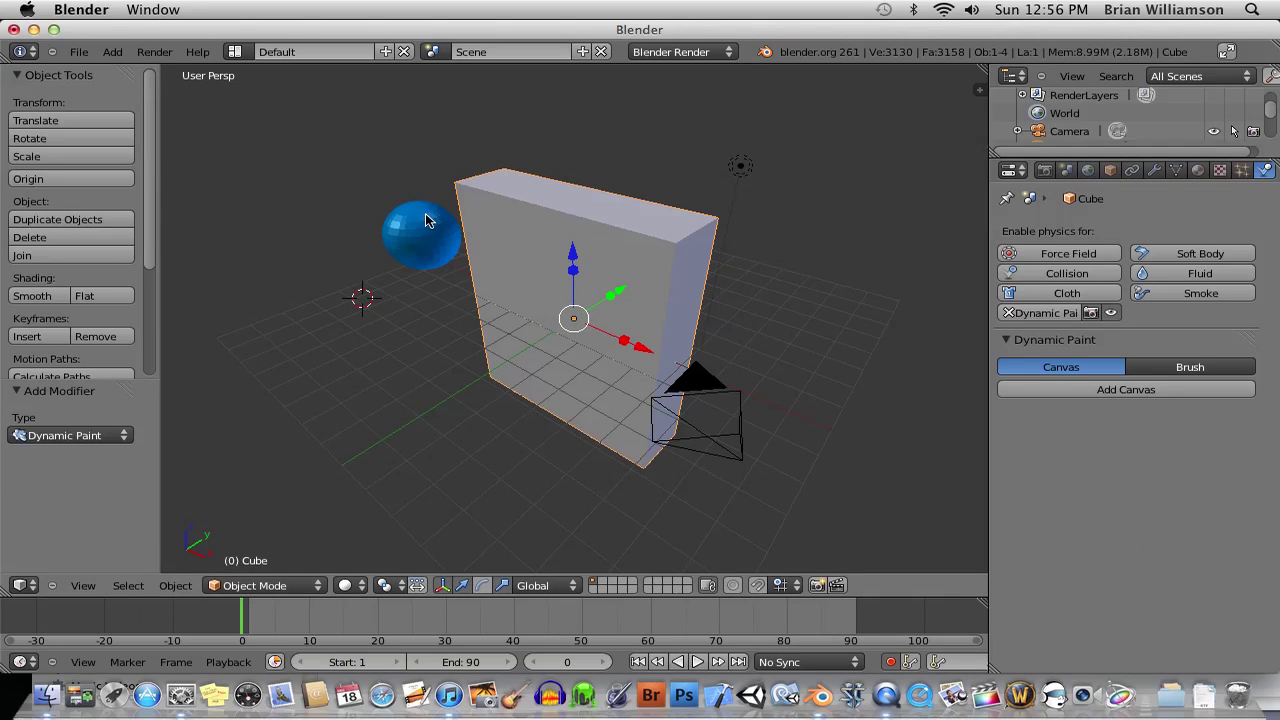
pyautogui.click(1136, 391)
pyautogui.scroll(-3, 1200, 460)
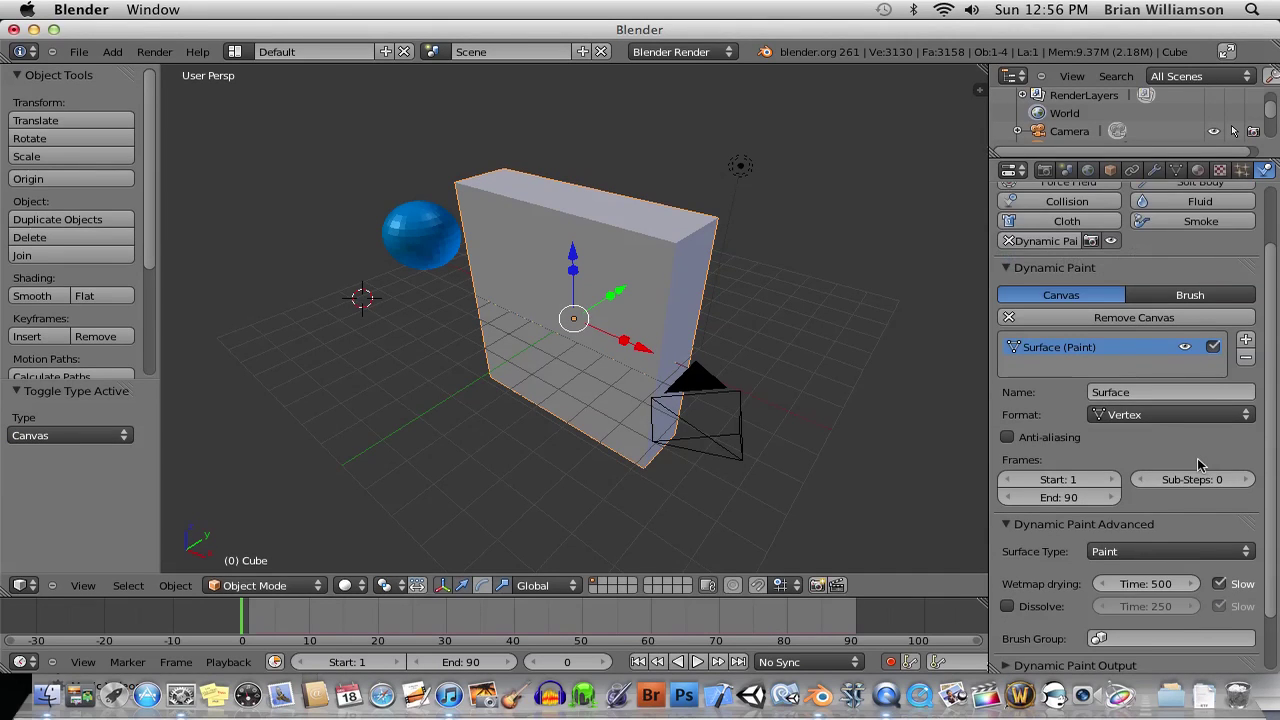
pyautogui.scroll(-1, 1200, 463)
# Add Dynamic Paint physics to the sphere as a brush
pyautogui.rightClick(400, 252)
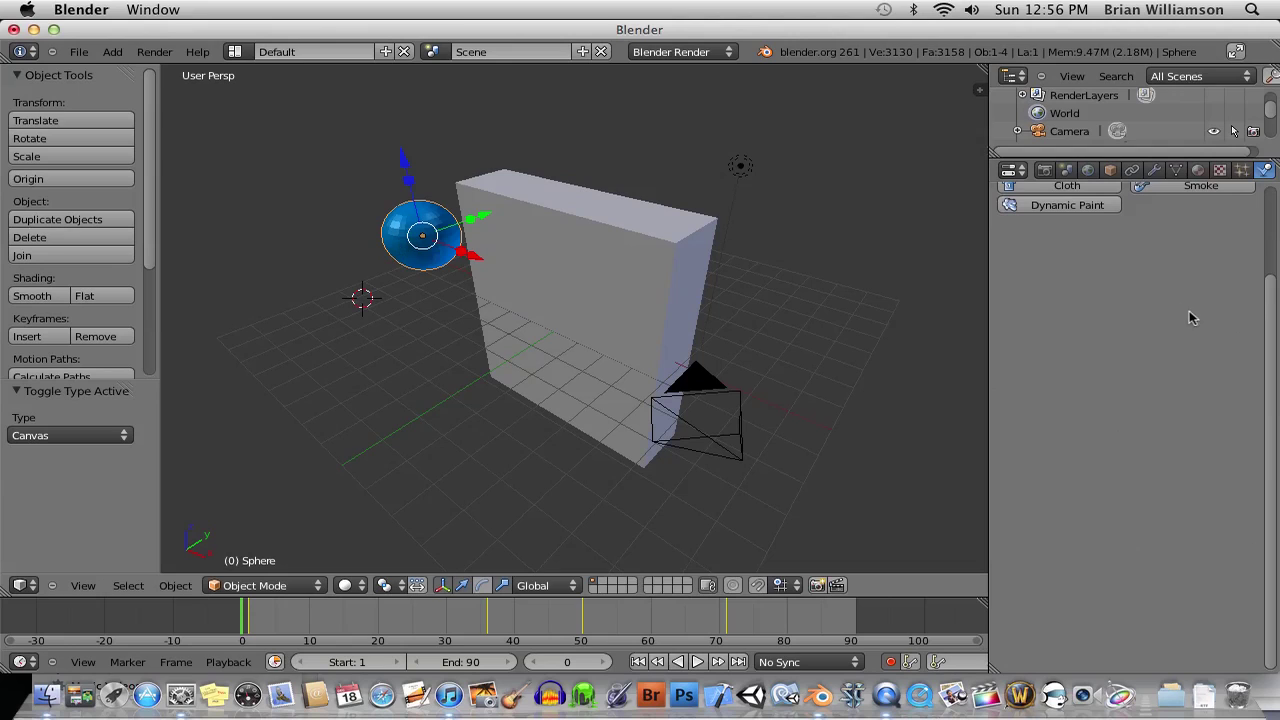
pyautogui.scroll(3, 1190, 318)
pyautogui.click(1085, 314)
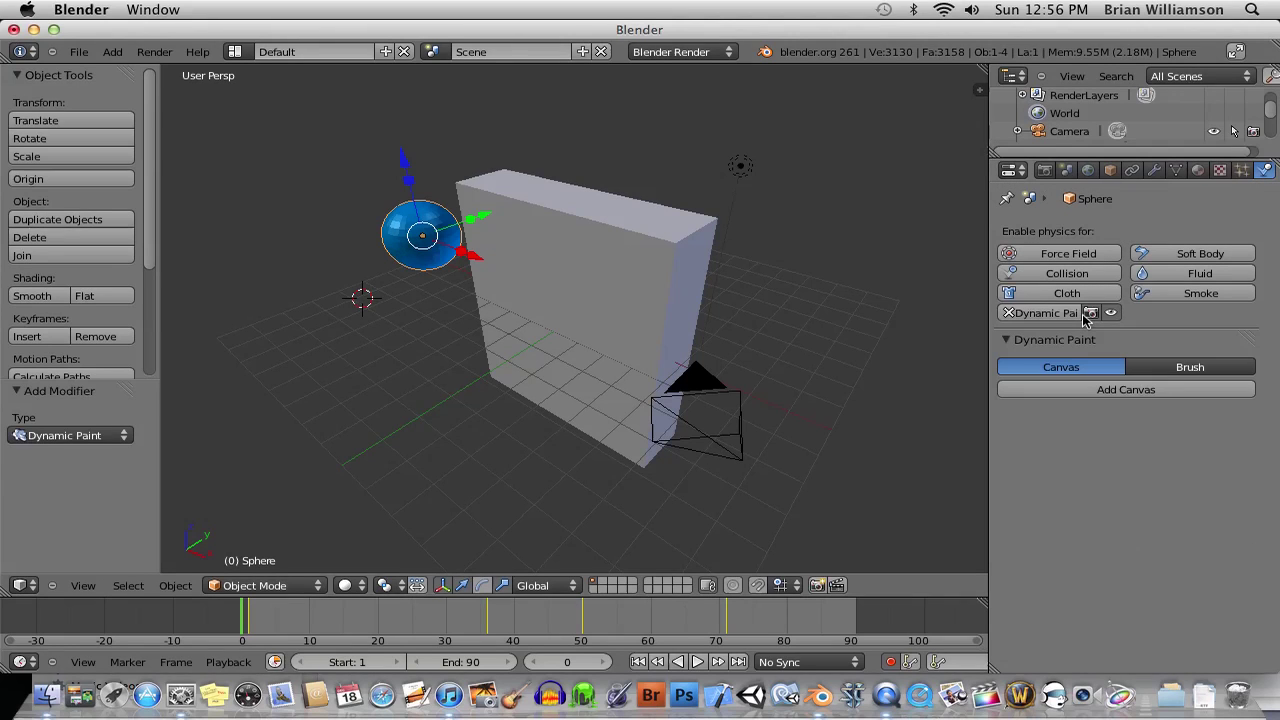
pyautogui.click(1175, 369)
pyautogui.click(1105, 390)
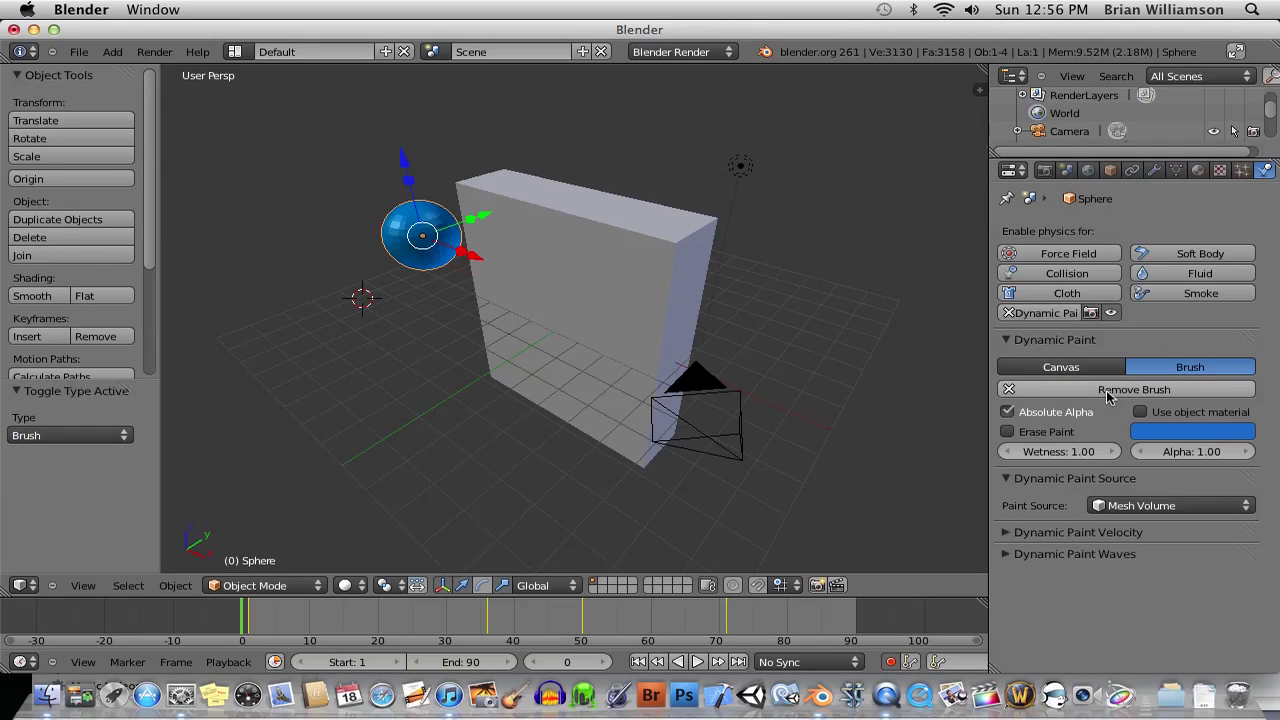
# Play the animation, pause it, and examine the paint on the slab's faces from several angles
pyautogui.click(697, 662)
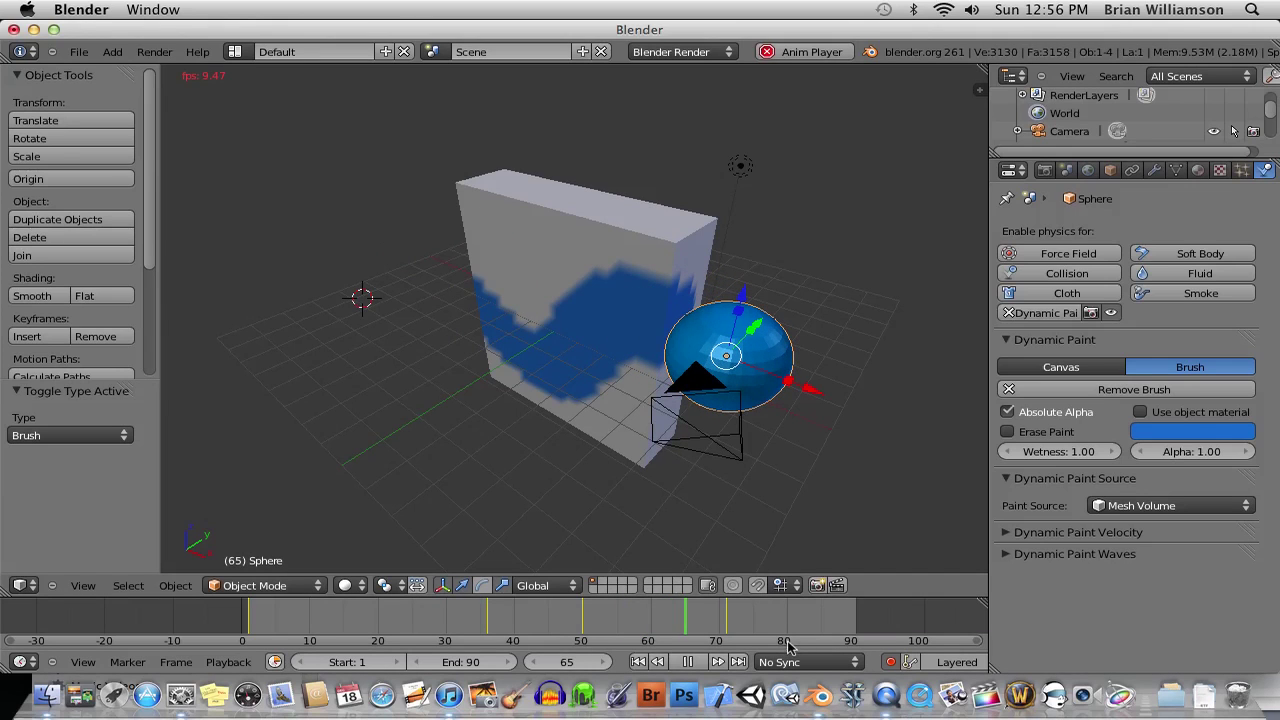
pyautogui.click(687, 662)
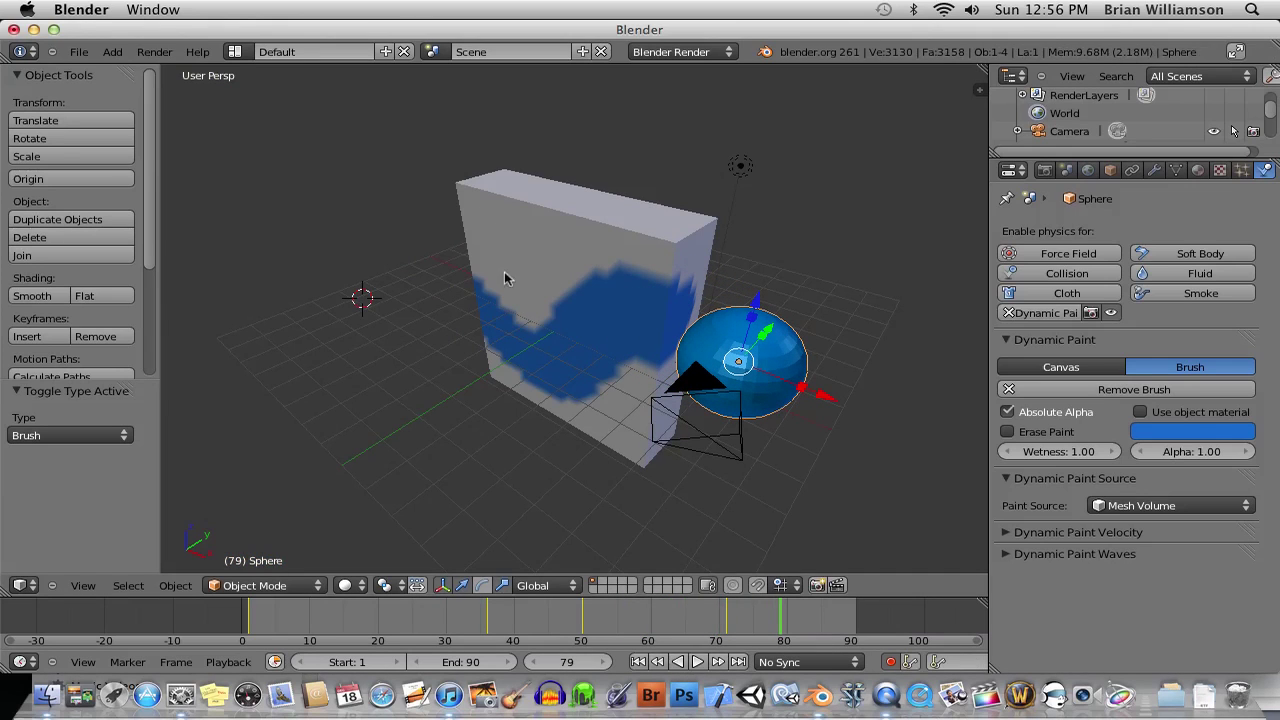
pyautogui.moveTo(558, 374)
pyautogui.mouseDown(button='middle')
pyautogui.moveTo(686, 360)
pyautogui.moveTo(660, 355)
pyautogui.mouseUp(button='middle')
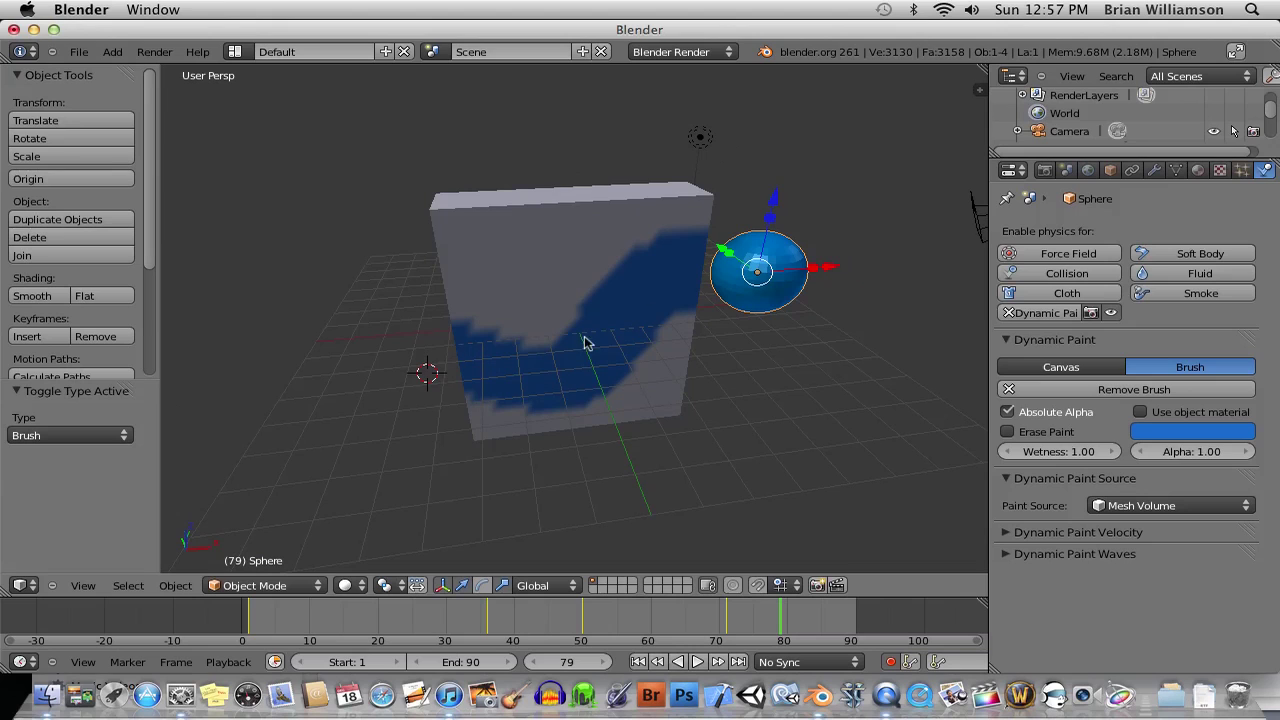
pyautogui.moveTo(757, 273); pyautogui.dragTo(840, 326, button='middle')
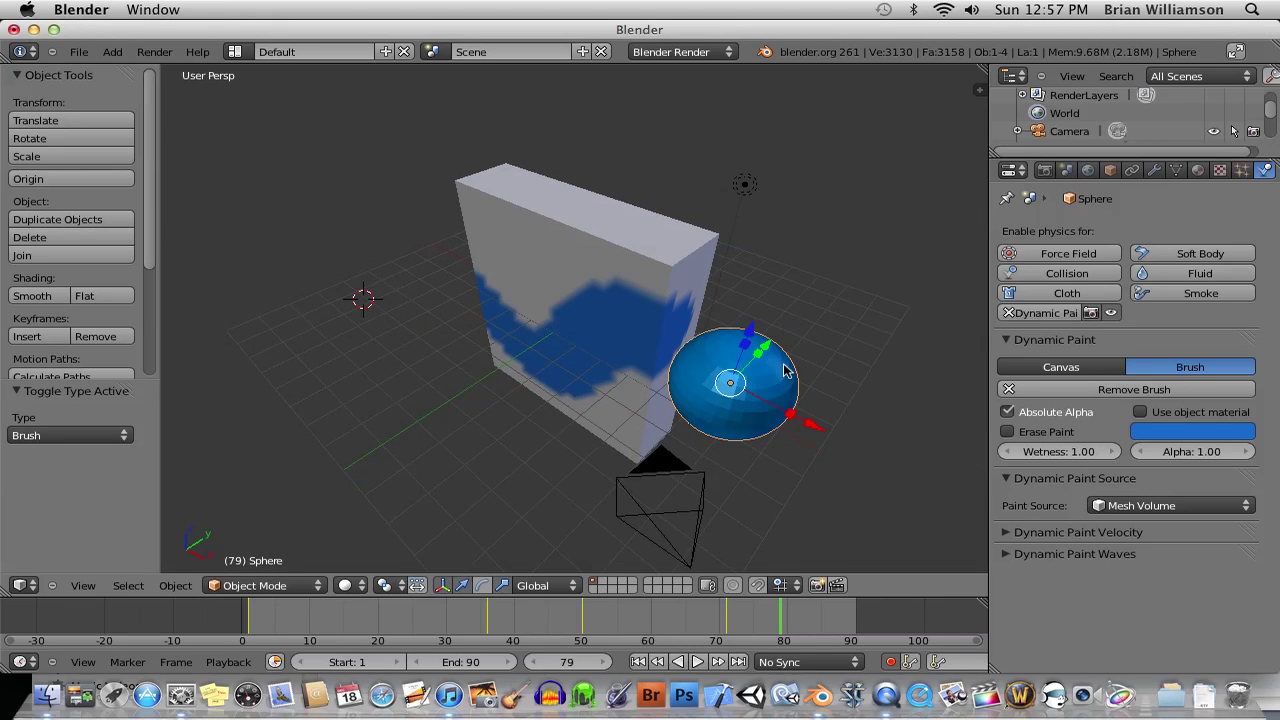
pyautogui.moveTo(740, 388)
pyautogui.mouseDown(button='middle')
pyautogui.moveTo(869, 349)
pyautogui.moveTo(760, 274)
pyautogui.mouseUp(button='middle')
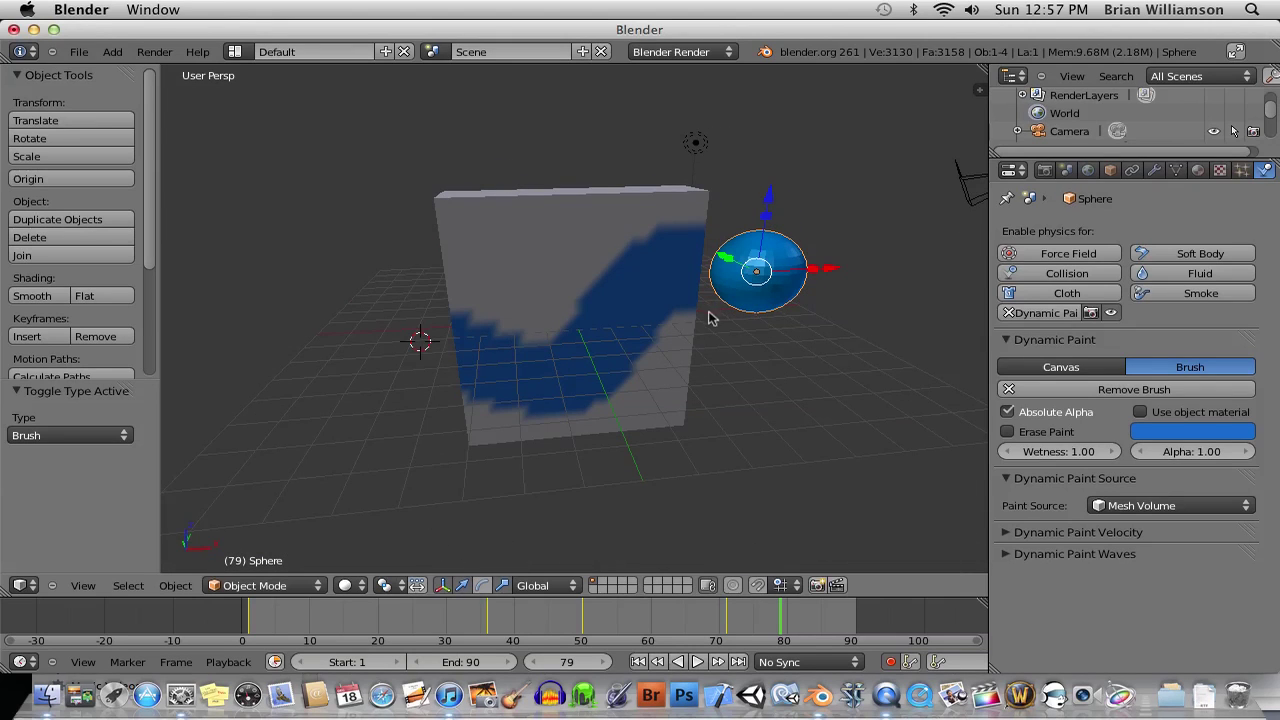
pyautogui.moveTo(555, 408)
pyautogui.mouseDown(button='middle')
pyautogui.moveTo(570, 357)
pyautogui.moveTo(654, 409)
pyautogui.moveTo(543, 357)
pyautogui.mouseUp(button='middle')
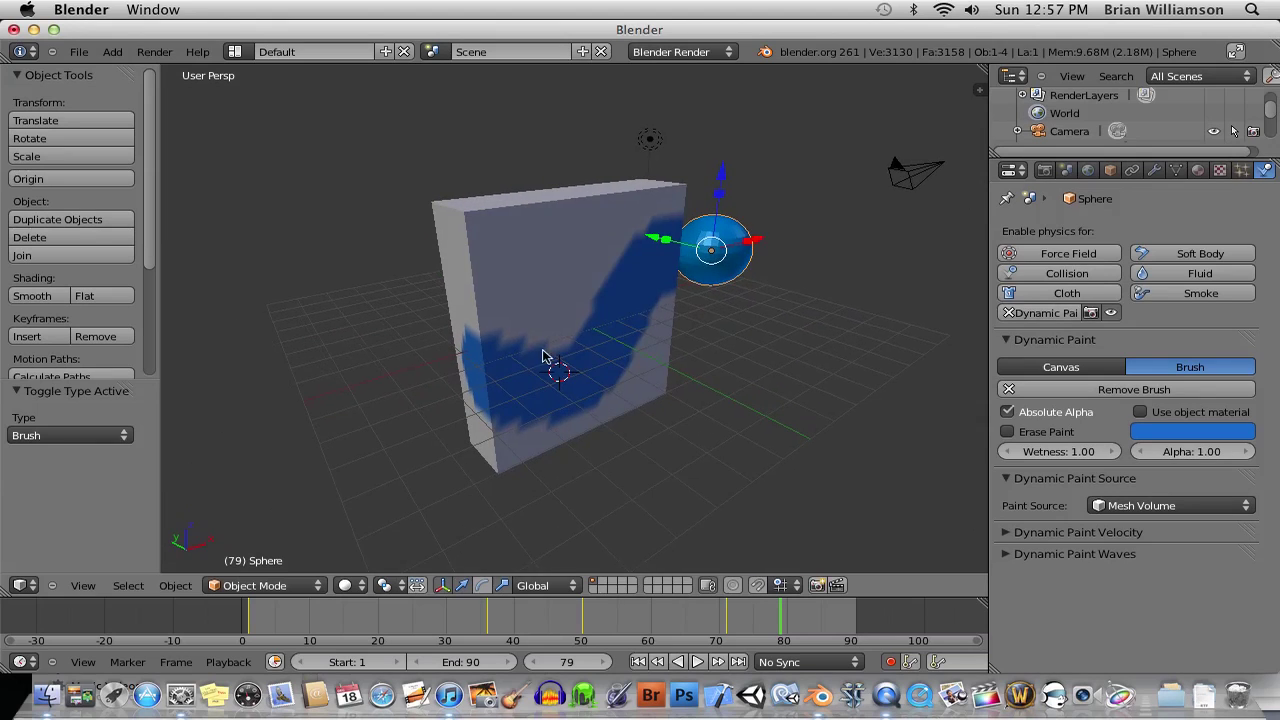
pyautogui.moveTo(703, 323); pyautogui.dragTo(548, 344, button='middle')
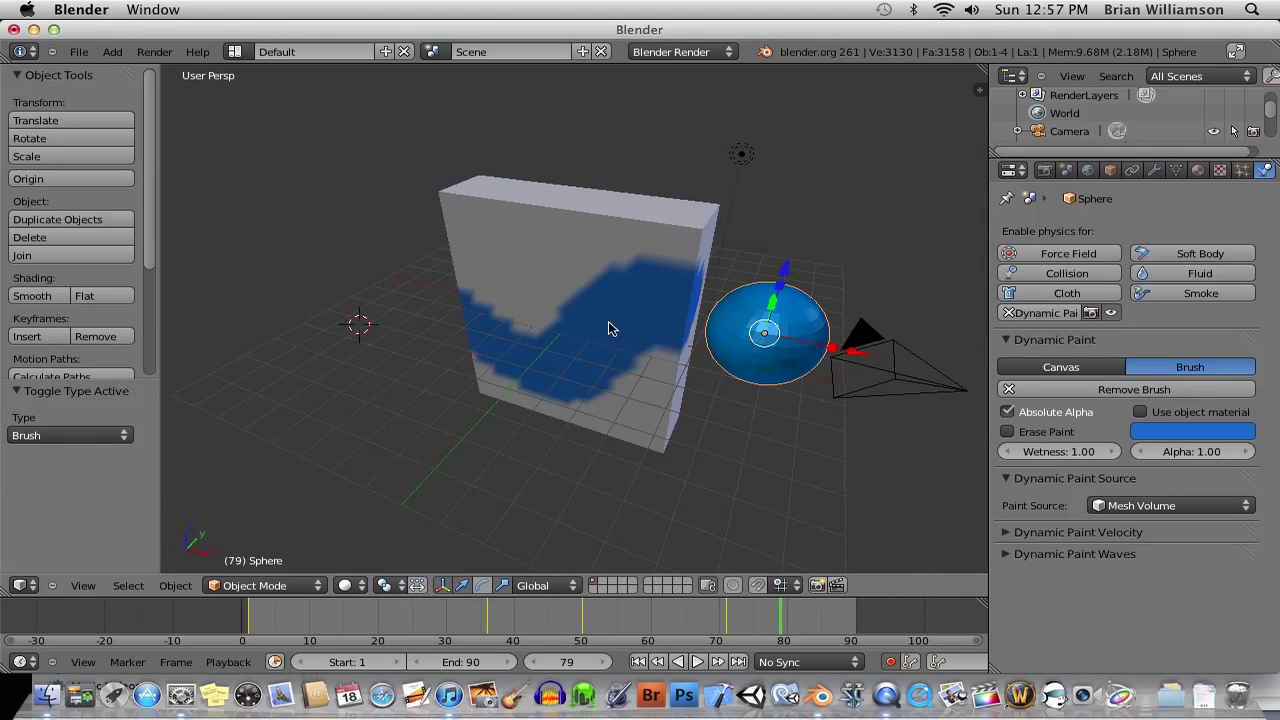
pyautogui.moveTo(628, 337)
pyautogui.mouseDown(button='middle')
pyautogui.moveTo(571, 346)
pyautogui.moveTo(677, 279)
pyautogui.mouseUp(button='middle')
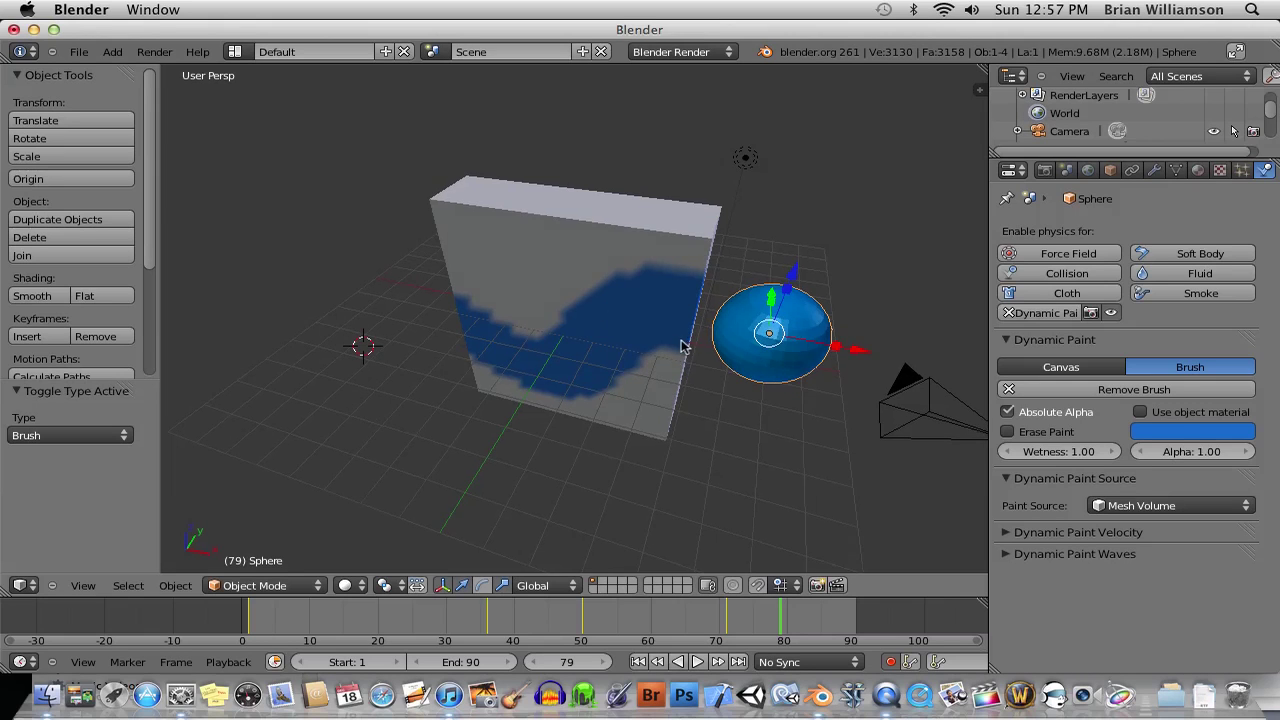
pyautogui.moveTo(600, 343); pyautogui.dragTo(540, 253, button='middle')
pyautogui.rightClick(540, 253)
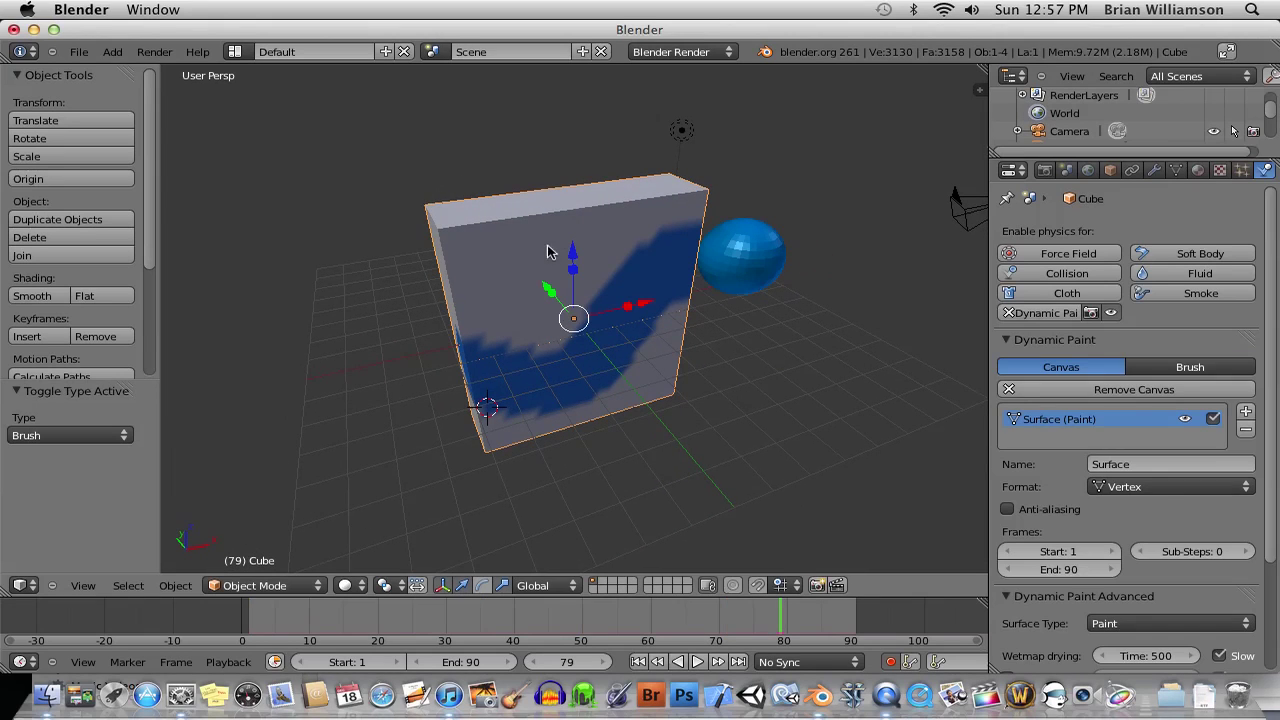
pyautogui.moveTo(712, 292); pyautogui.dragTo(650, 315, button='middle')
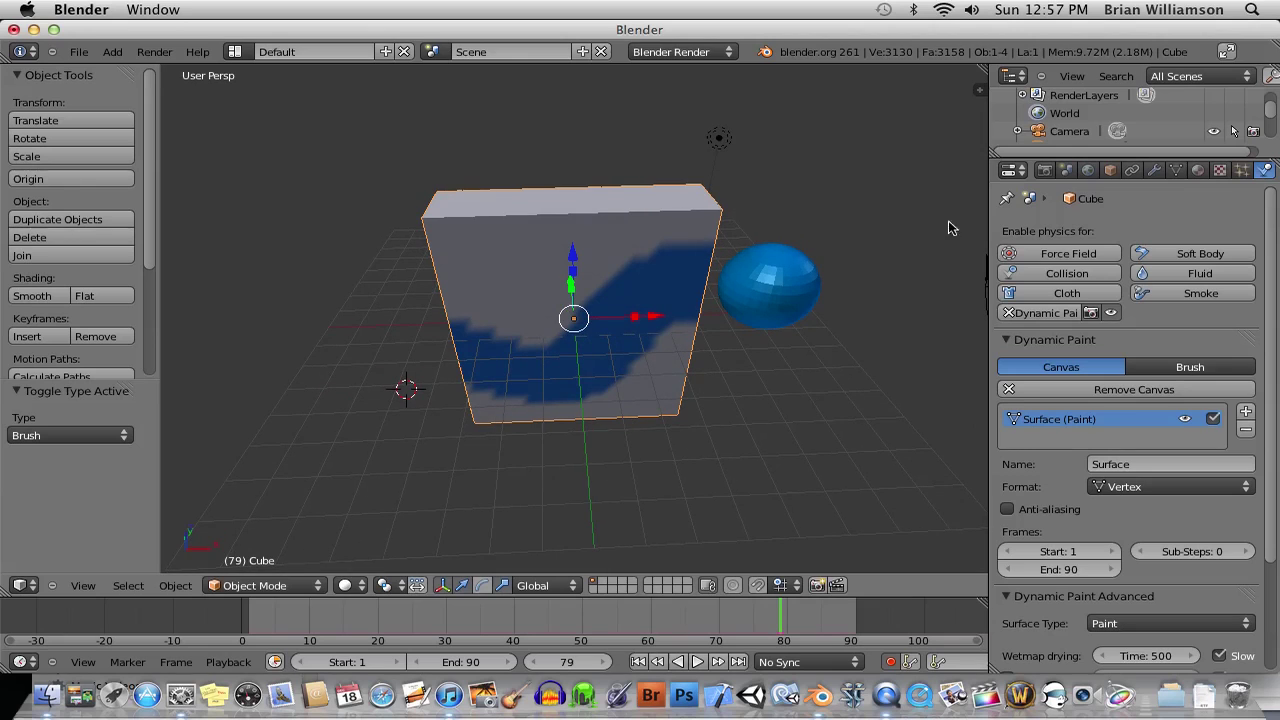
pyautogui.moveTo(777, 309); pyautogui.dragTo(712, 312, button='middle')
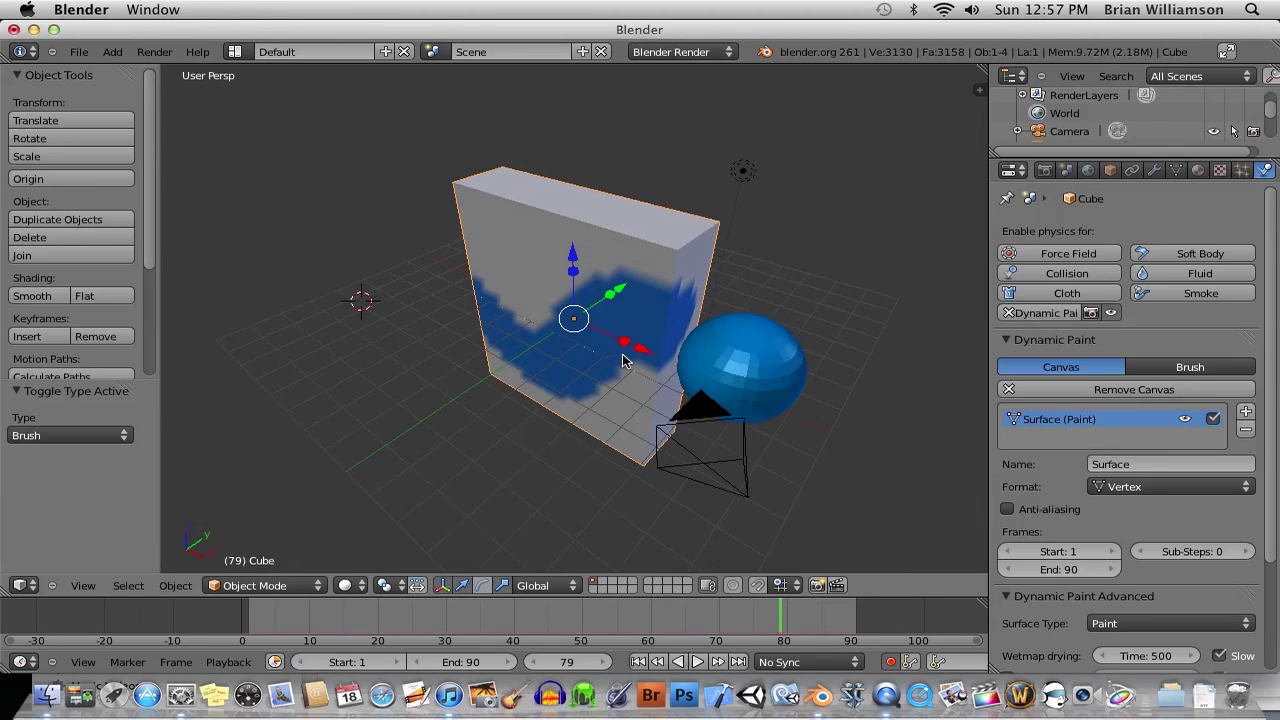
pyautogui.moveTo(688, 362); pyautogui.dragTo(828, 332, button='middle')
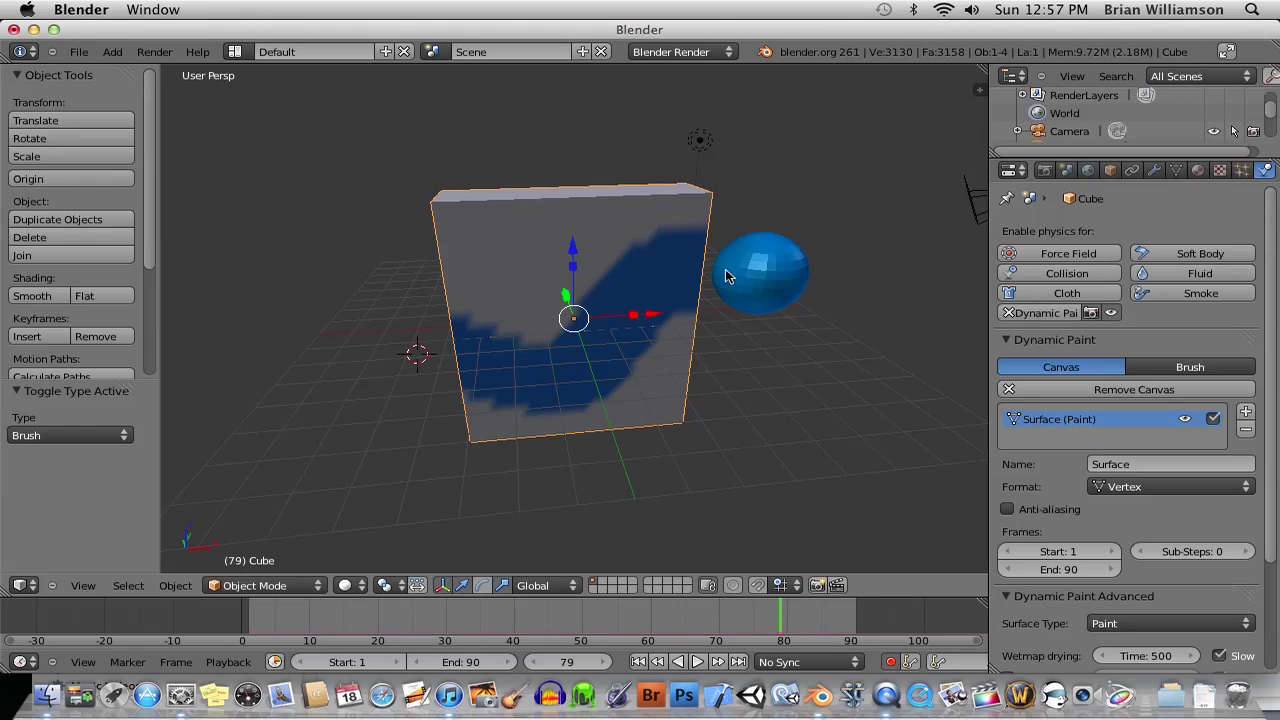
pyautogui.moveTo(582, 320)
pyautogui.mouseDown(button='middle')
pyautogui.moveTo(666, 320)
pyautogui.moveTo(575, 318)
pyautogui.mouseUp(button='middle')
pyautogui.moveTo(868, 325); pyautogui.dragTo(720, 337, button='middle')
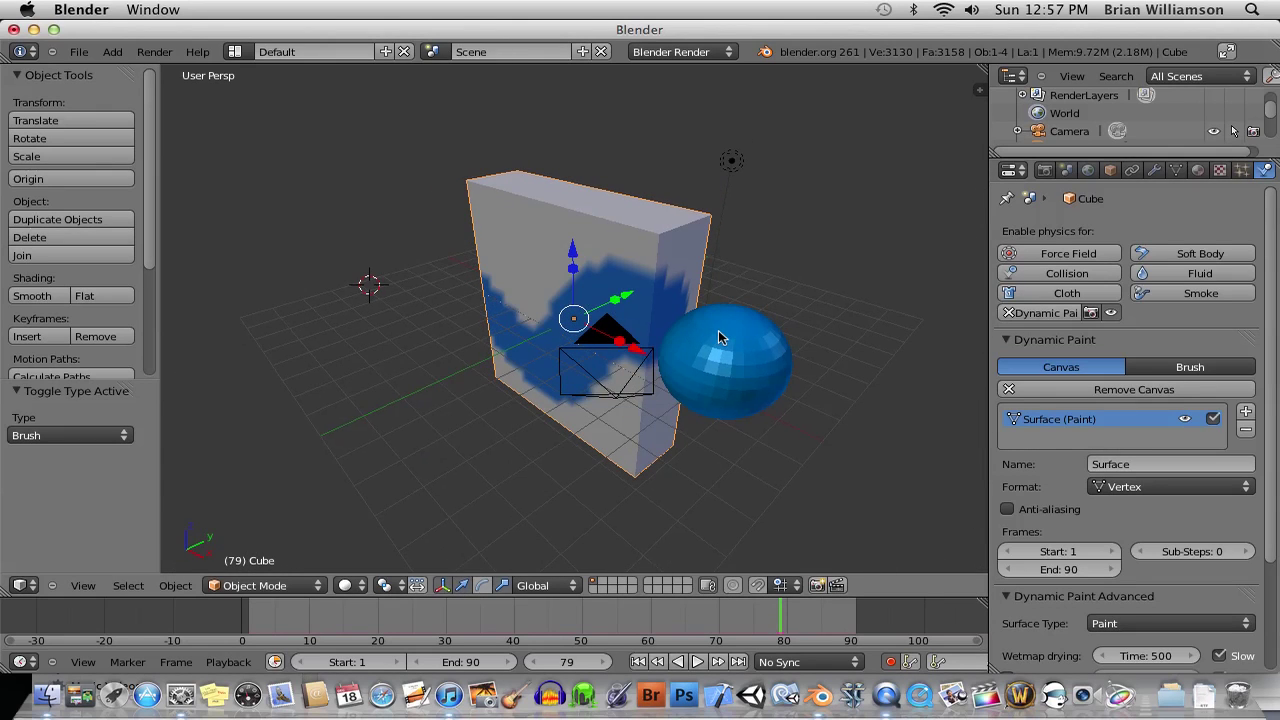
# Start a new default scene and switch the 3D view to the Movie Clip Editor
pyautogui.click(74, 51)
pyautogui.click(91, 71)
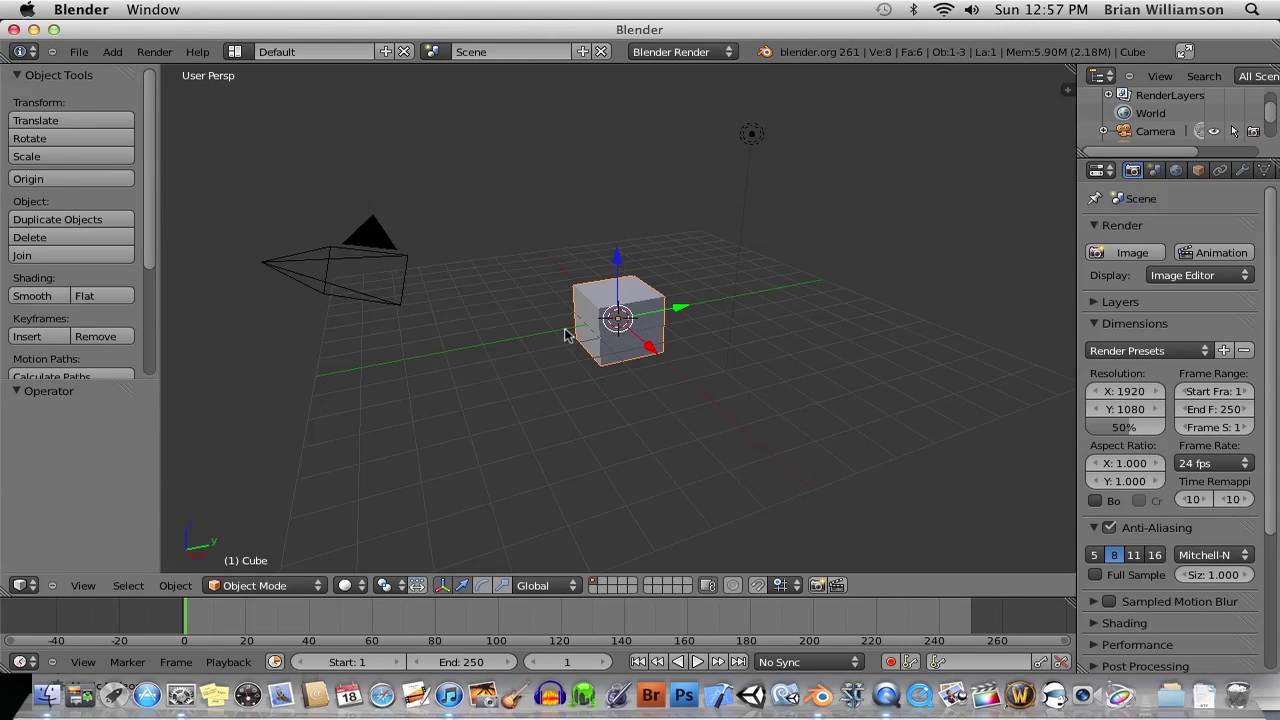
pyautogui.click(22, 586)
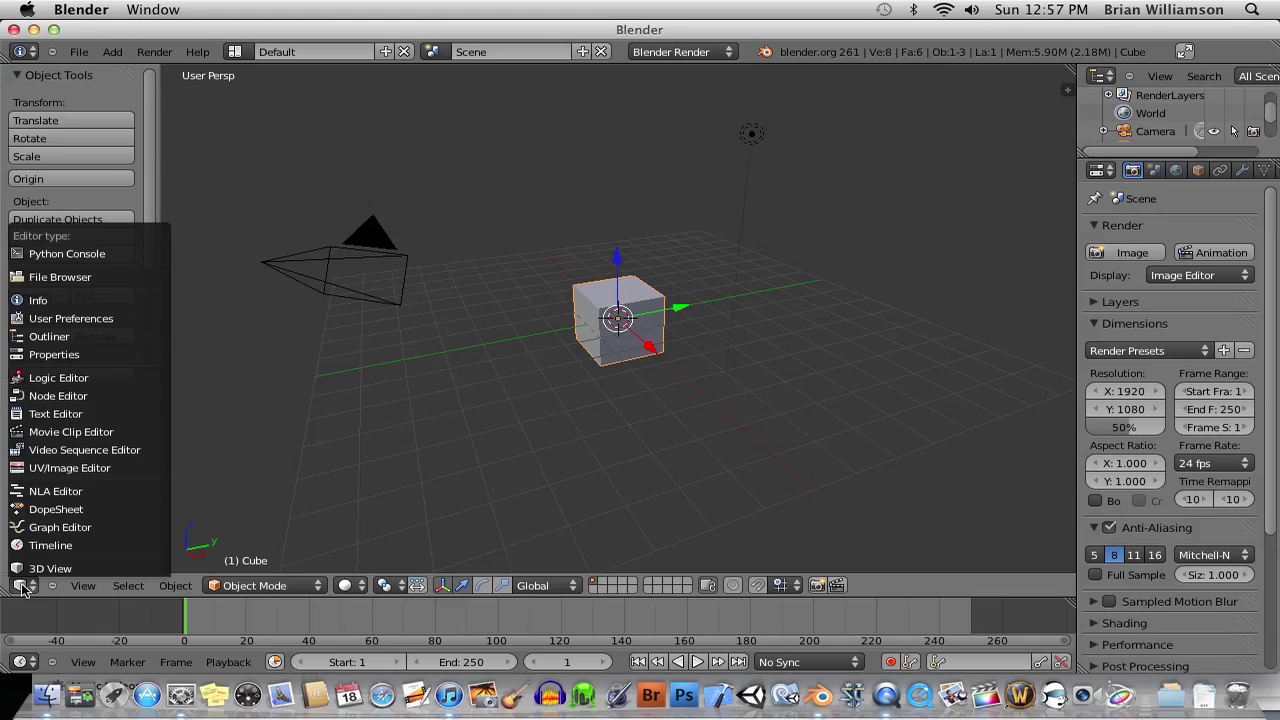
pyautogui.click(97, 433)
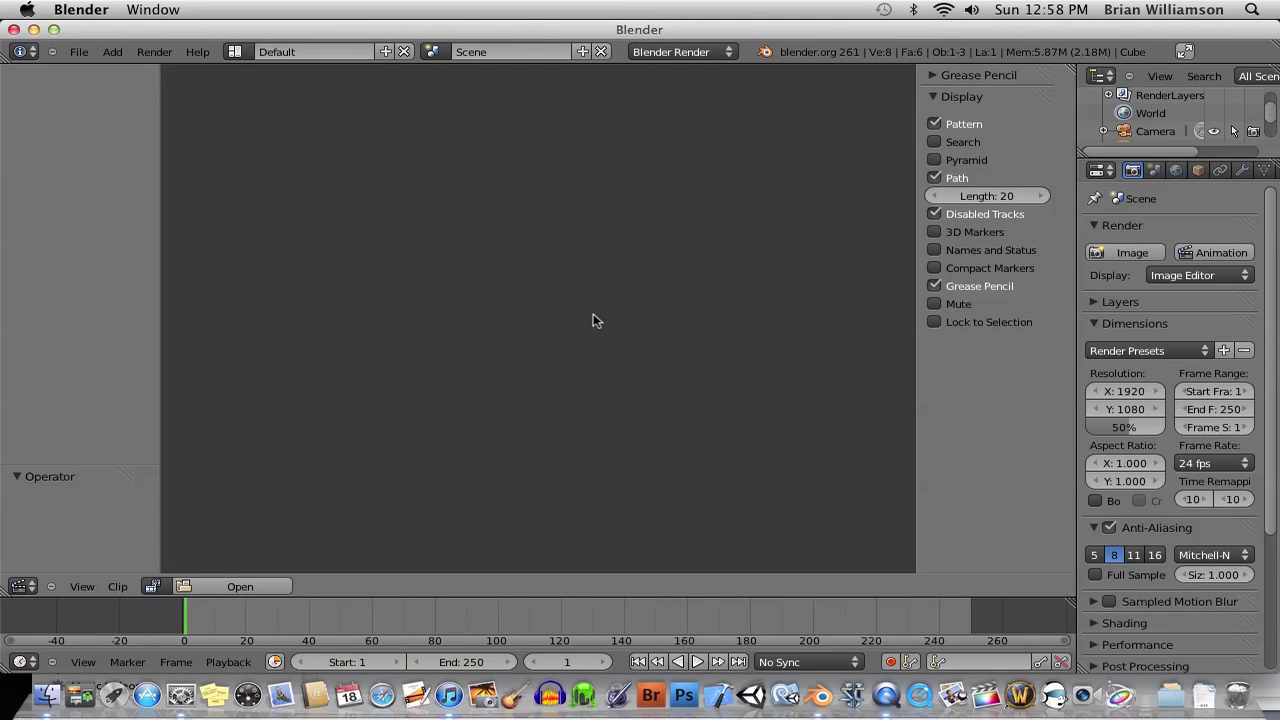
# Load Deathwing.mov from the home folder's Movies directory into the Movie Clip Editor
pyautogui.click(186, 588)
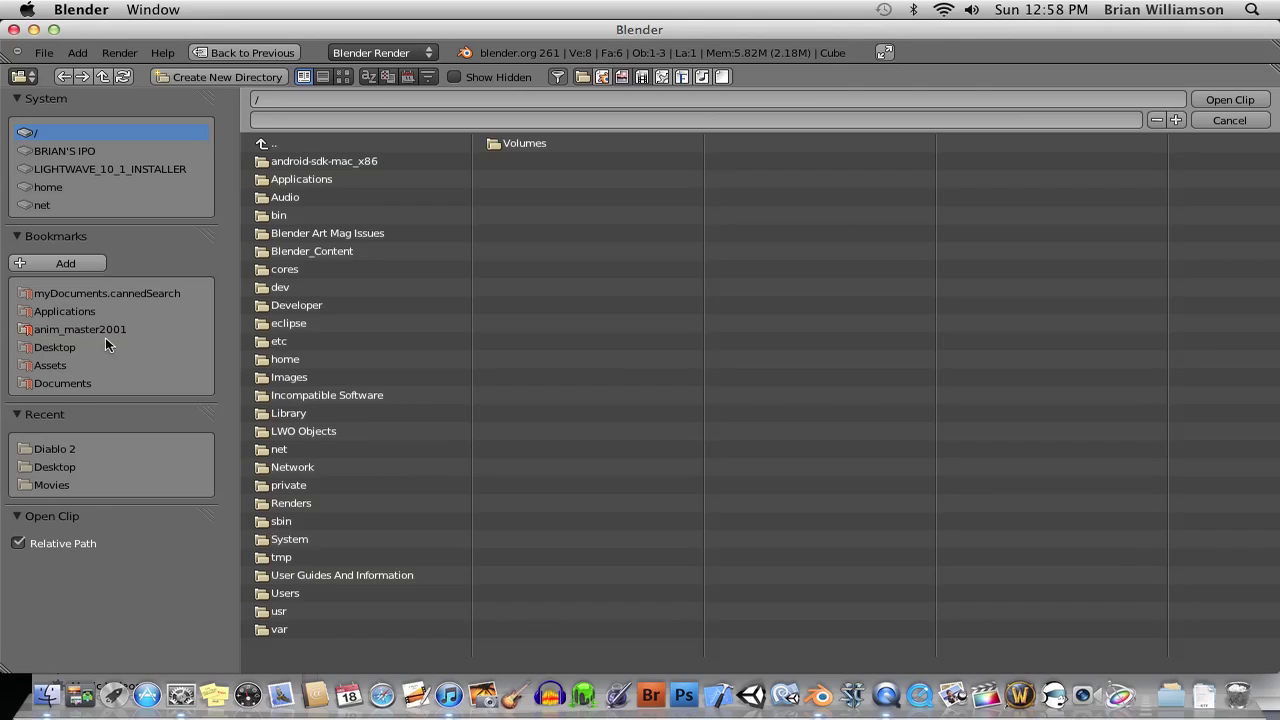
pyautogui.click(105, 334)
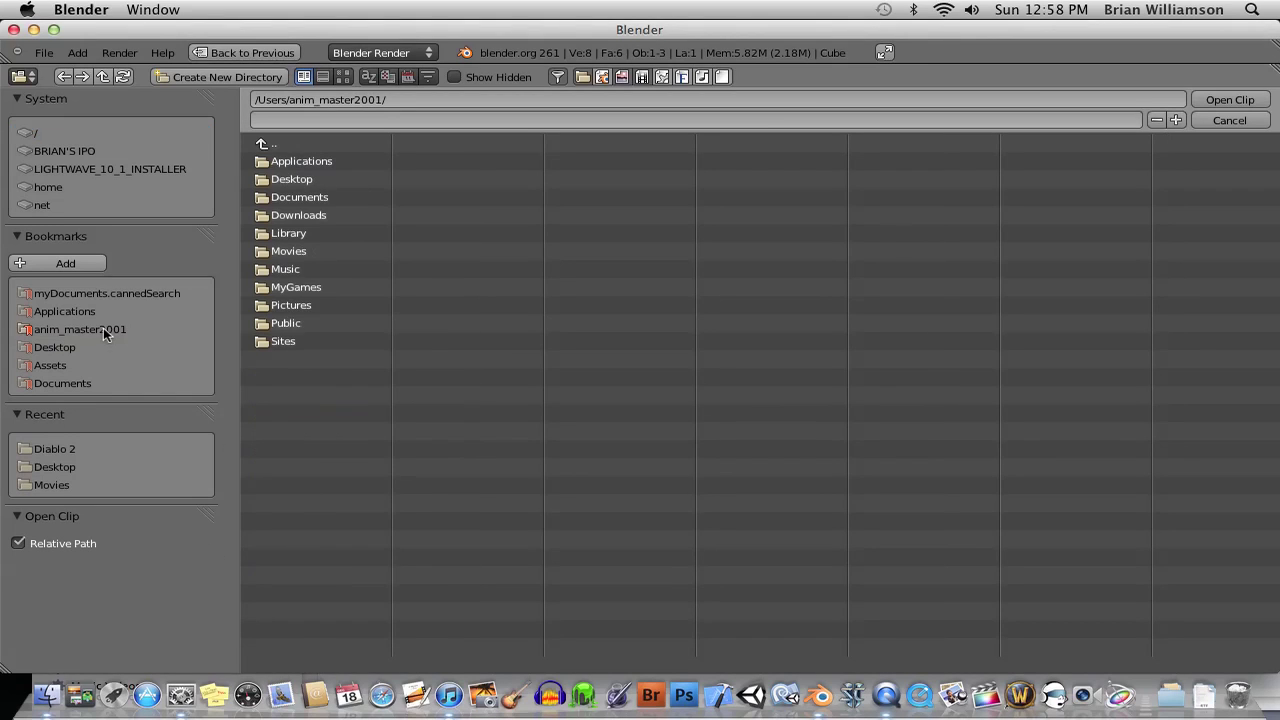
pyautogui.click(277, 256)
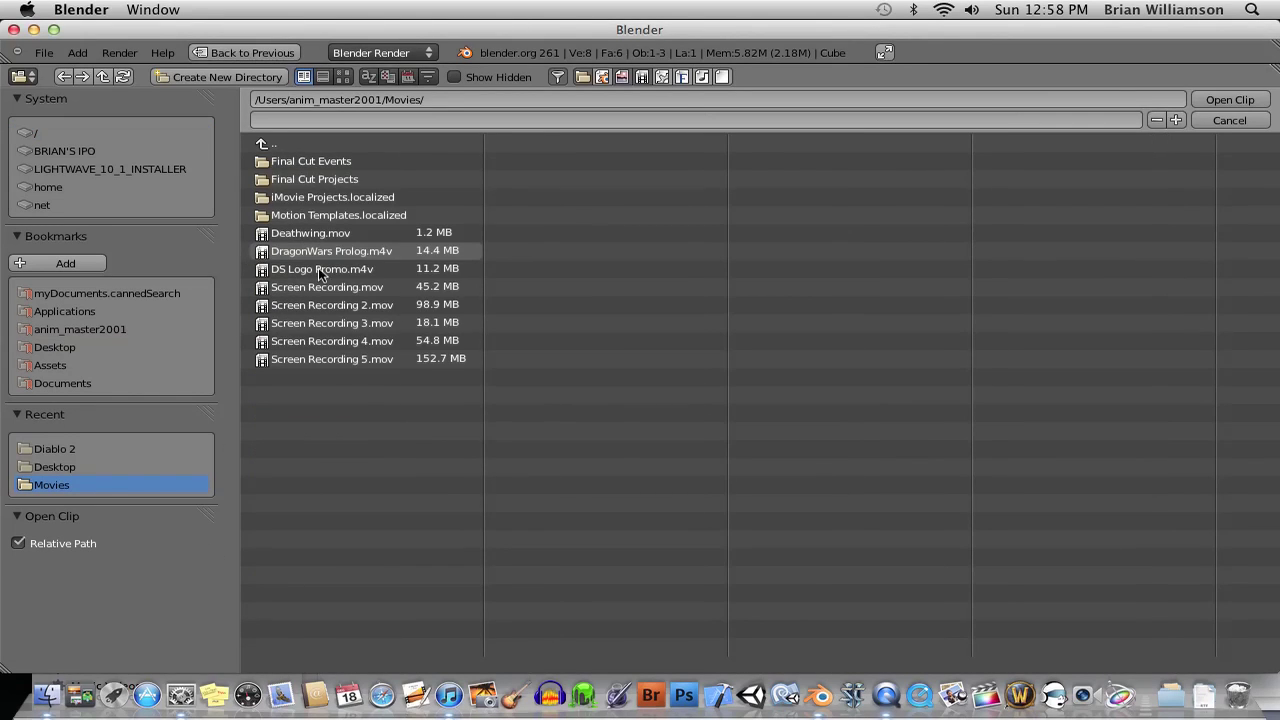
pyautogui.click(263, 235)
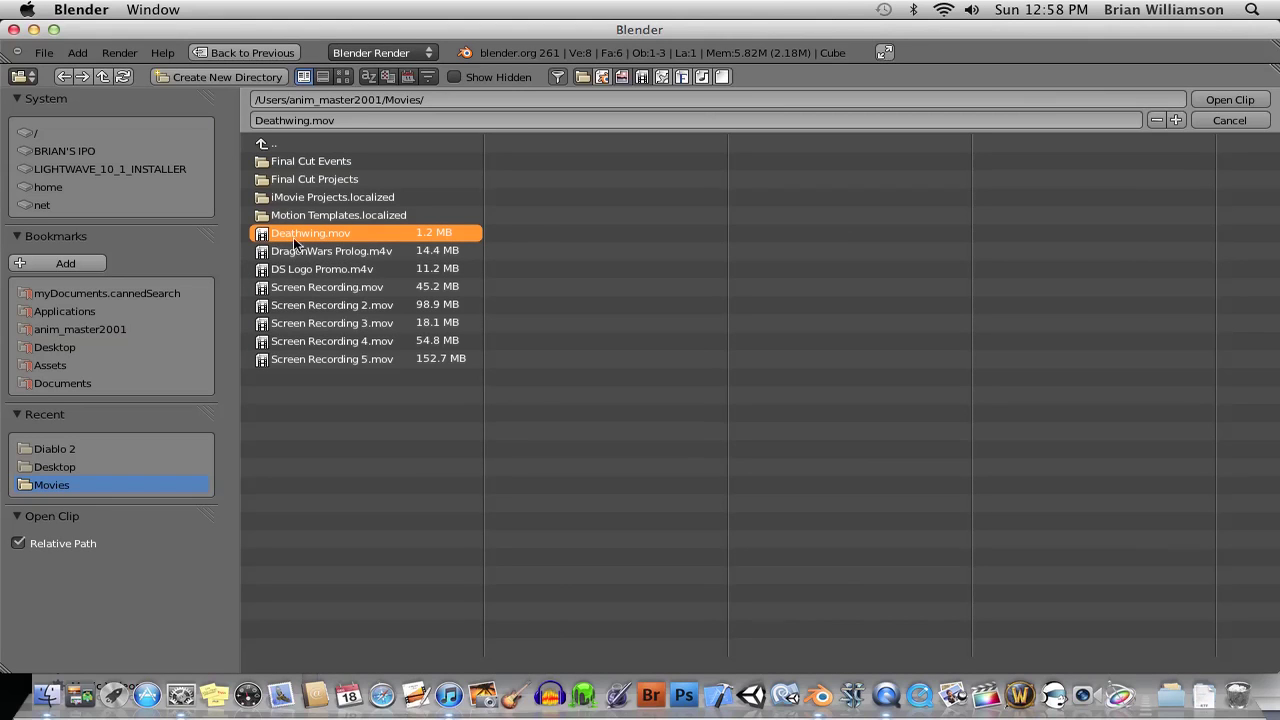
pyautogui.click(1244, 103)
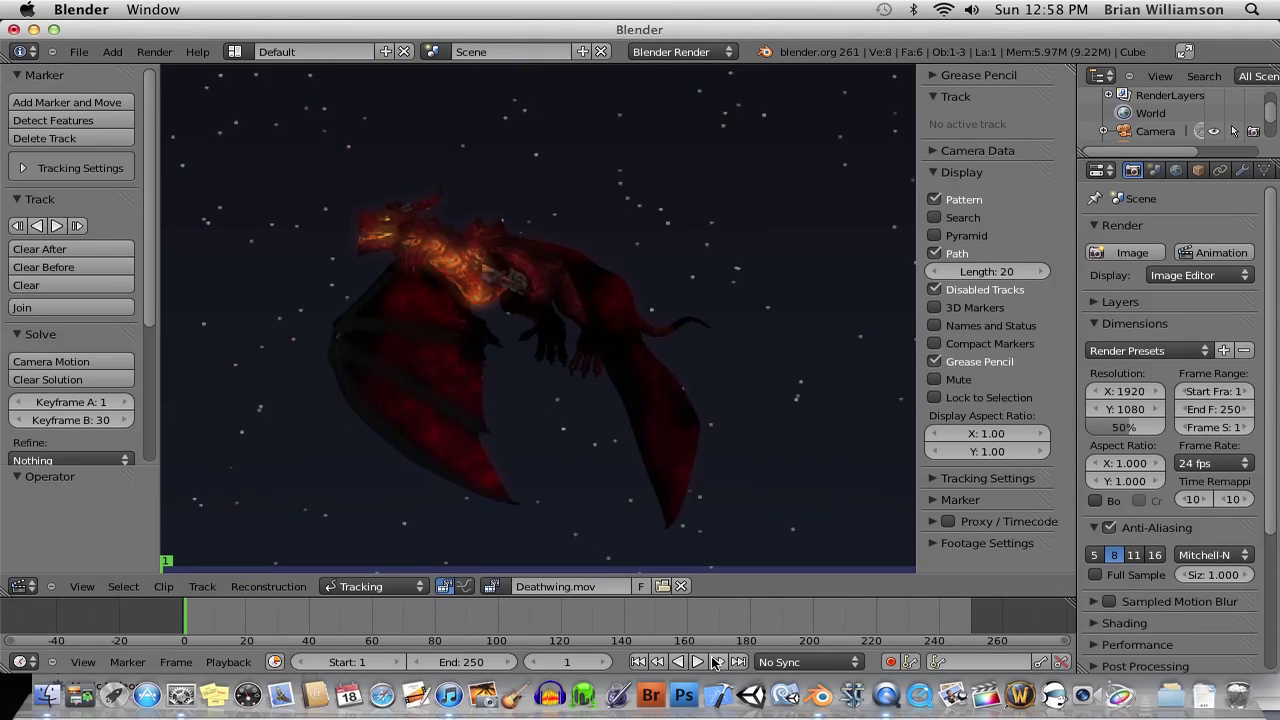
# Play the clip, stop it, and scrub through its frames to examine the dragon's motion
pyautogui.click(698, 662)
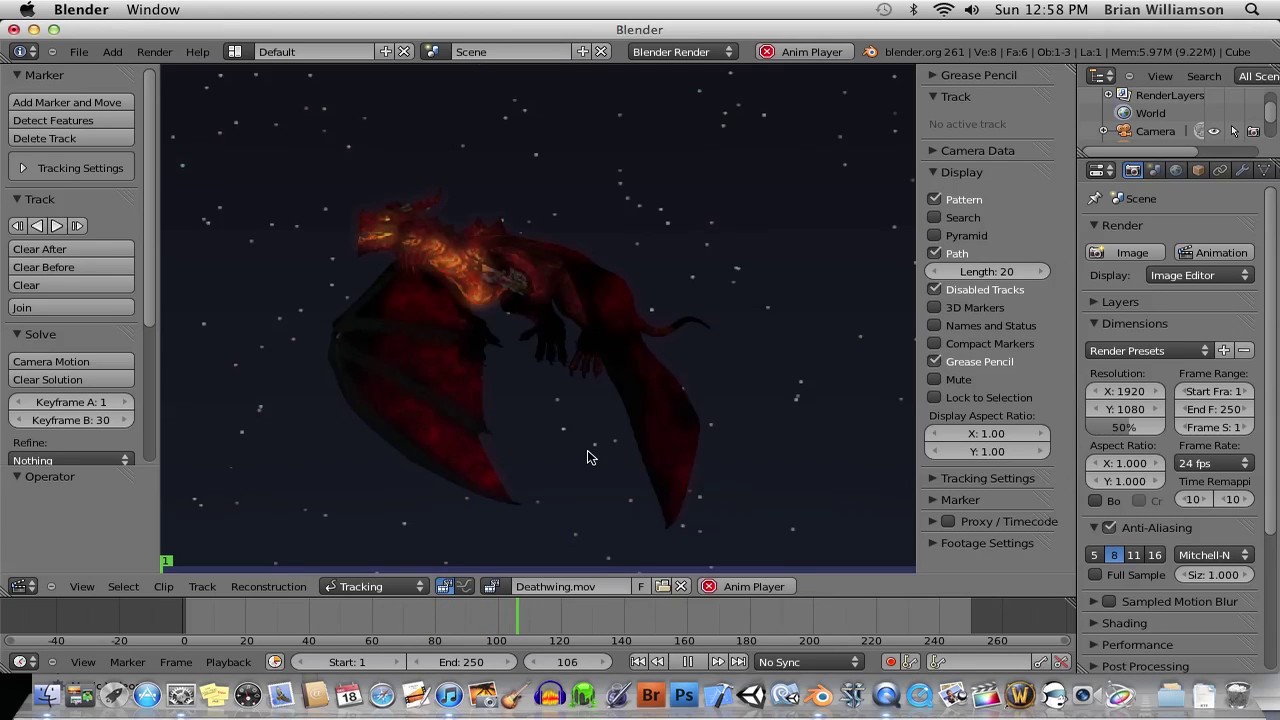
pyautogui.press('Escape')
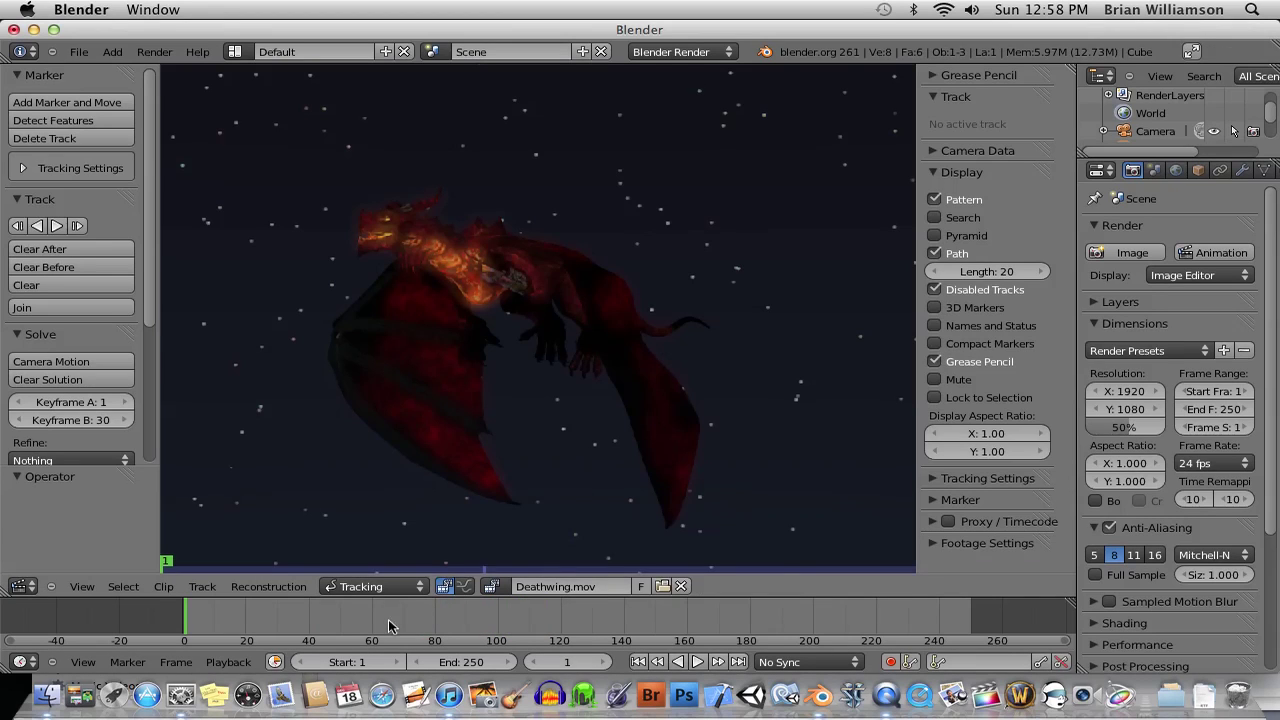
pyautogui.moveTo(372, 625); pyautogui.dragTo(359, 625)
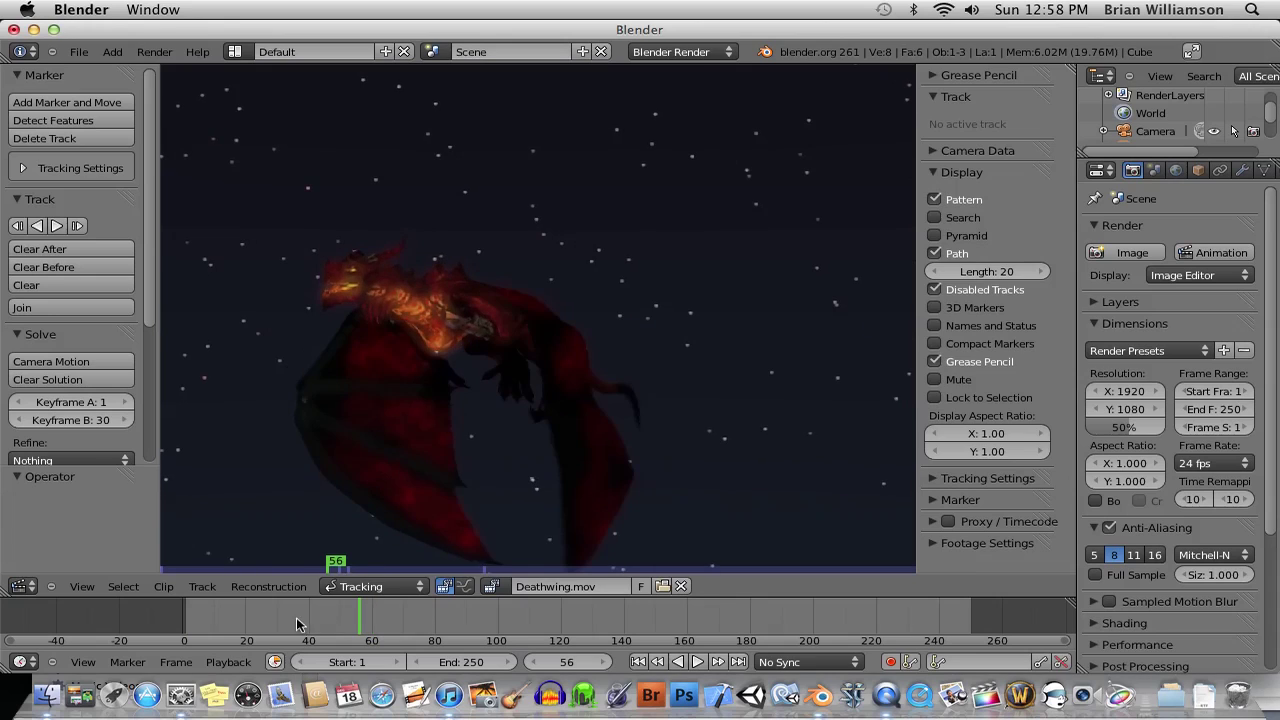
pyautogui.click(258, 625)
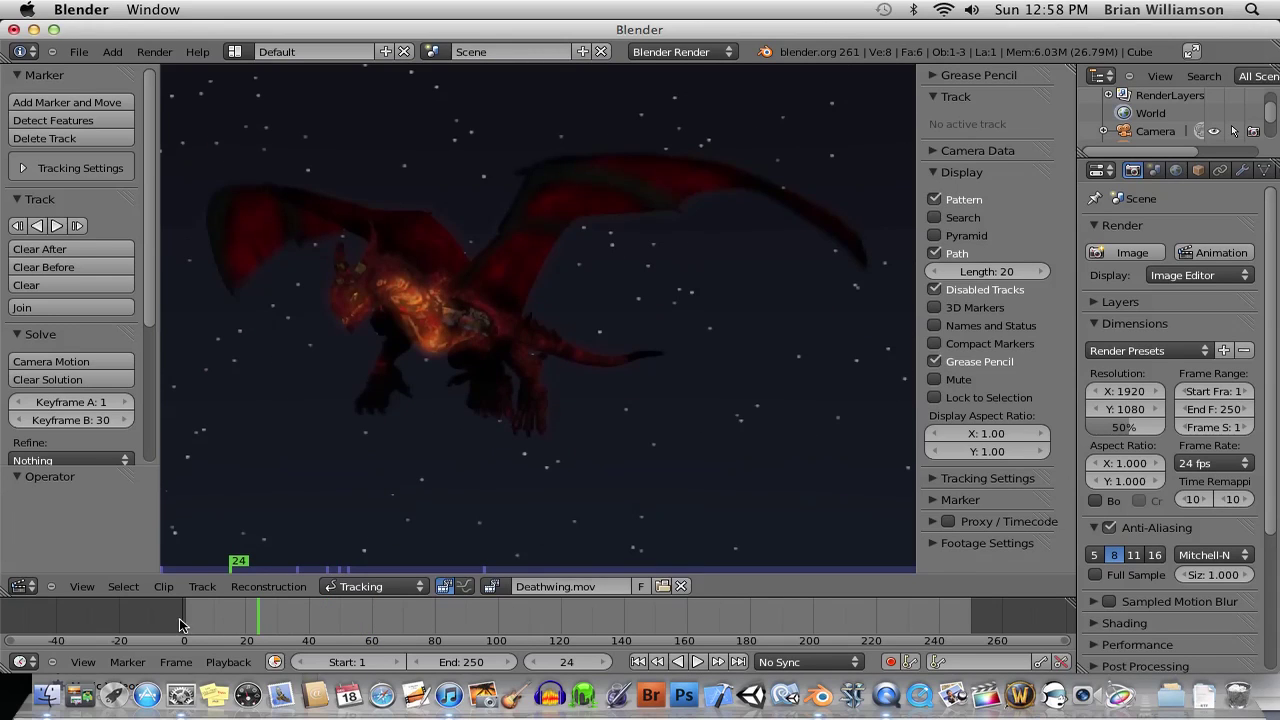
pyautogui.click(171, 625)
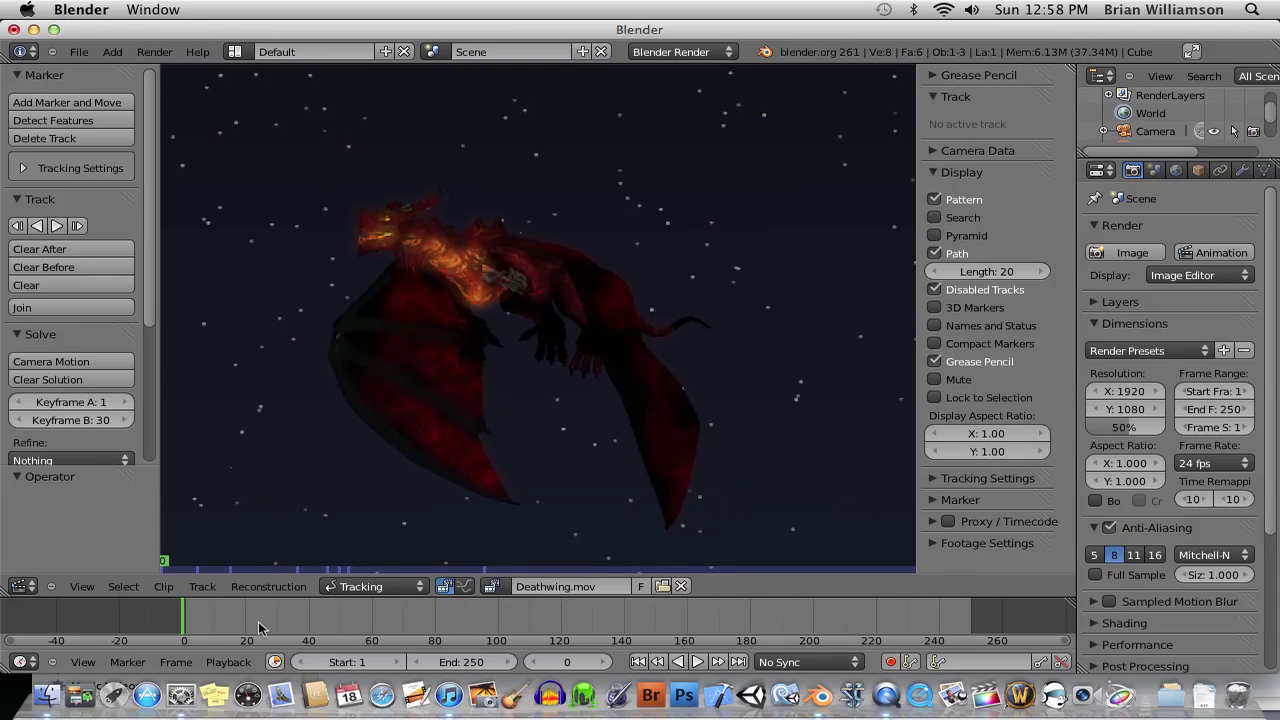
pyautogui.click(307, 628)
pyautogui.click(388, 626)
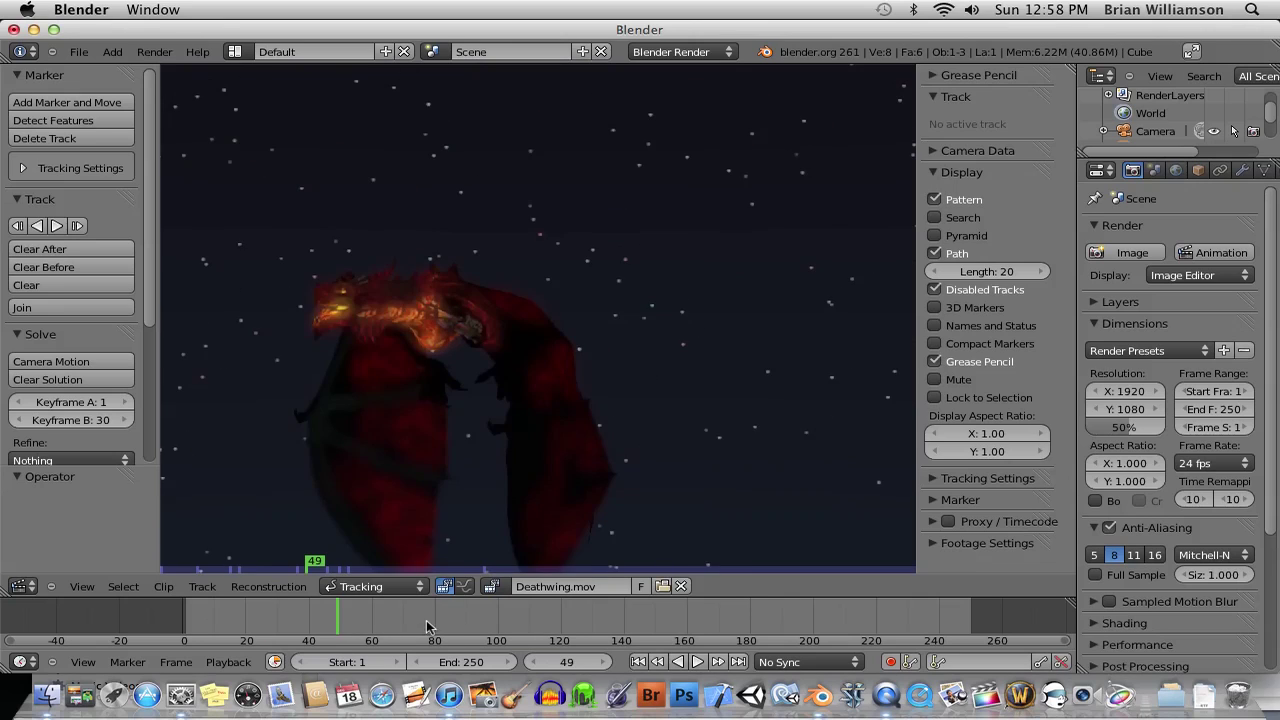
pyautogui.click(469, 625)
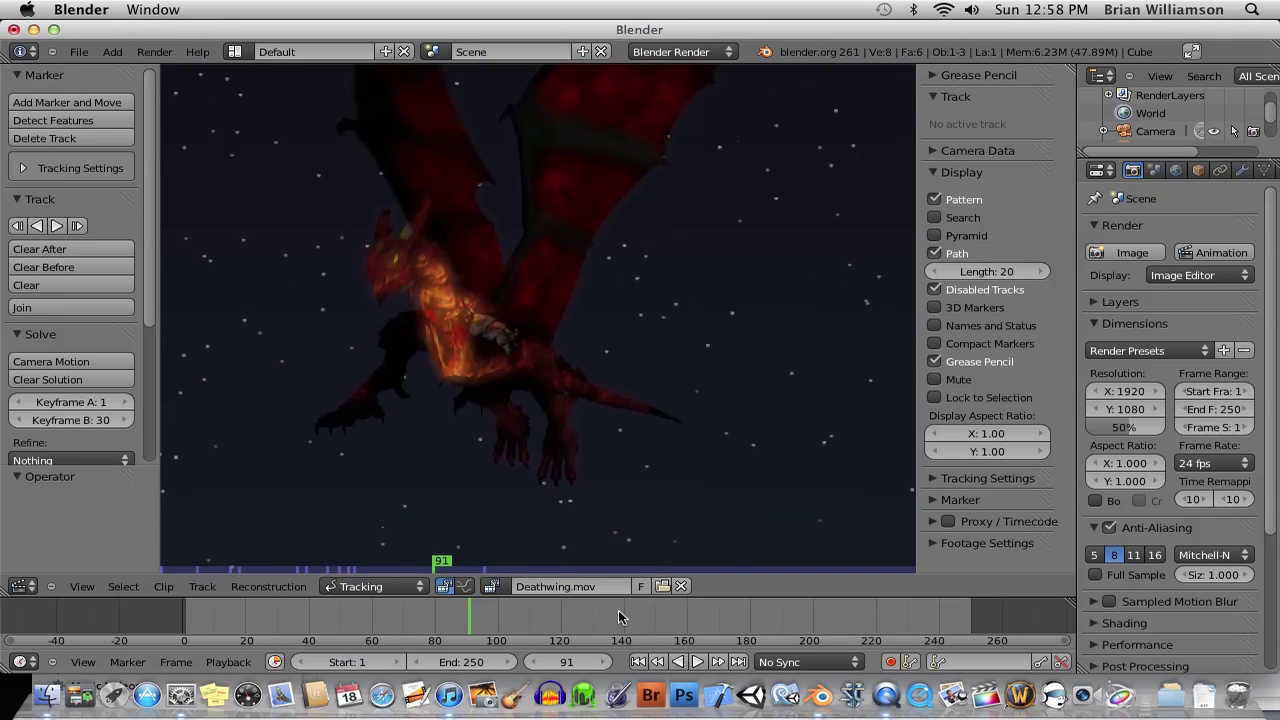
pyautogui.click(620, 618)
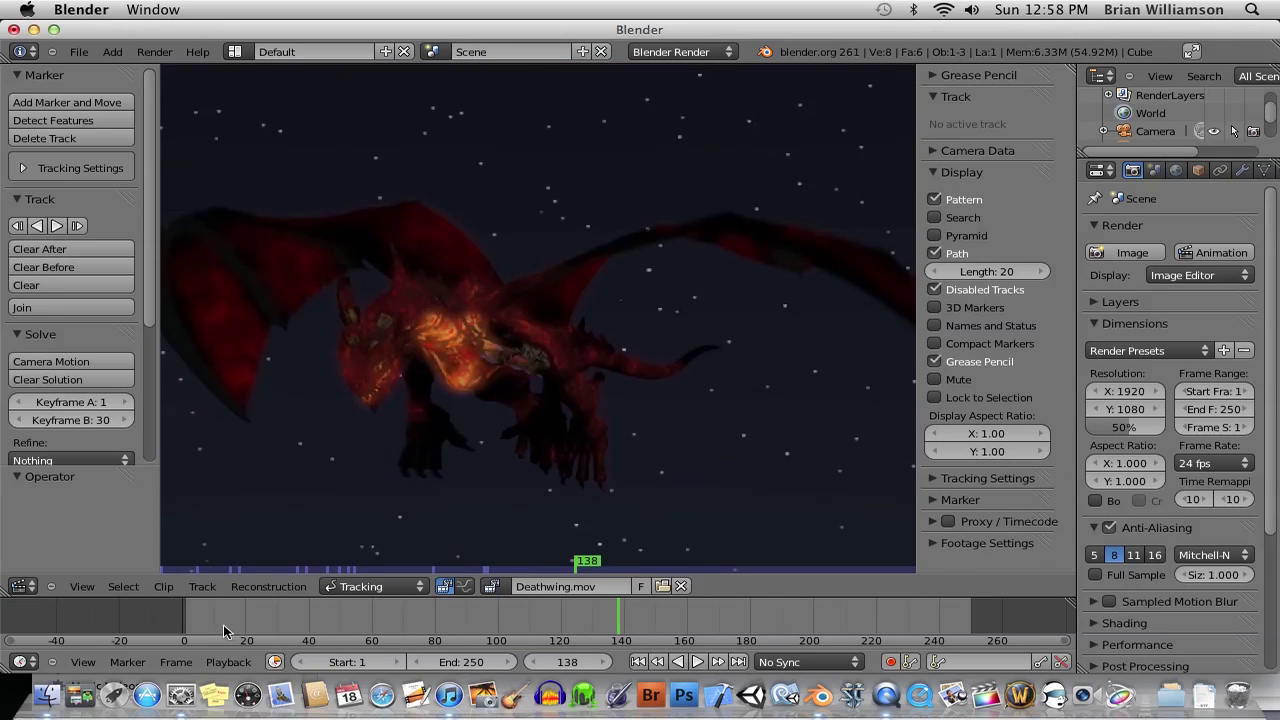
# Return to frame 0 and add a tracking marker on the dragon's glowing eye
pyautogui.click(186, 627)
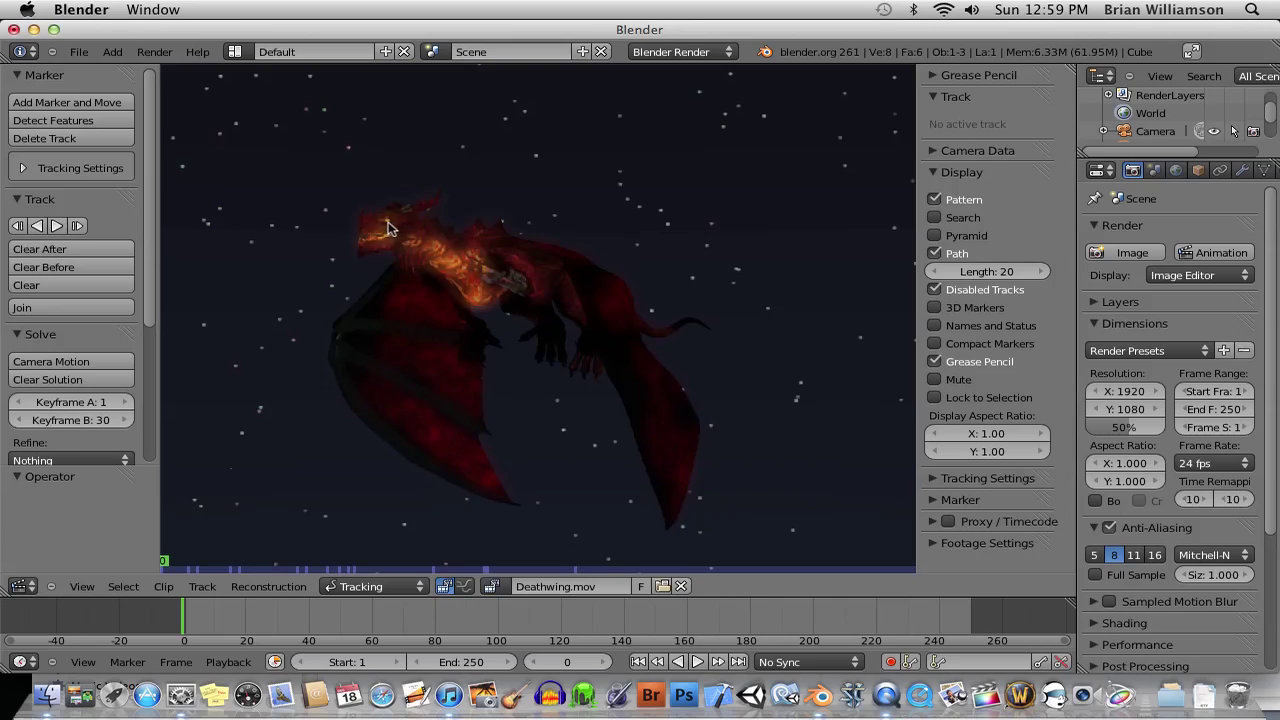
pyautogui.click(64, 102)
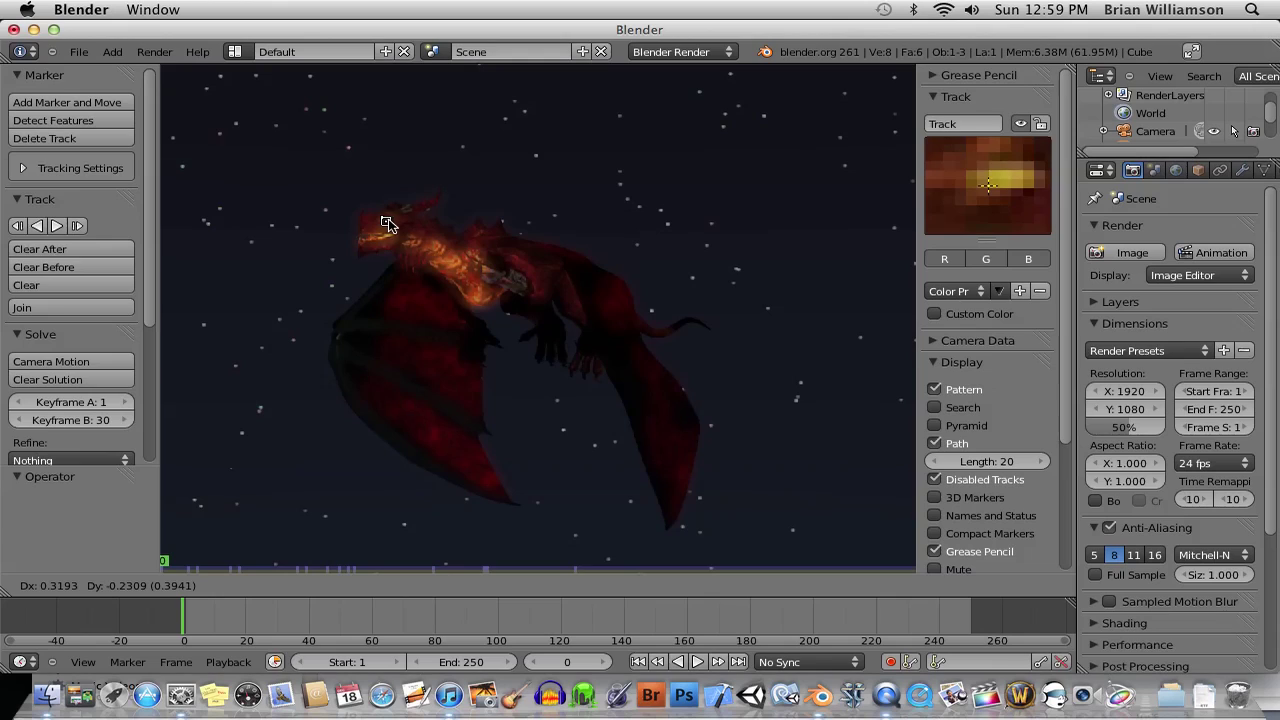
pyautogui.moveTo(388, 224); pyautogui.dragTo(387, 222)
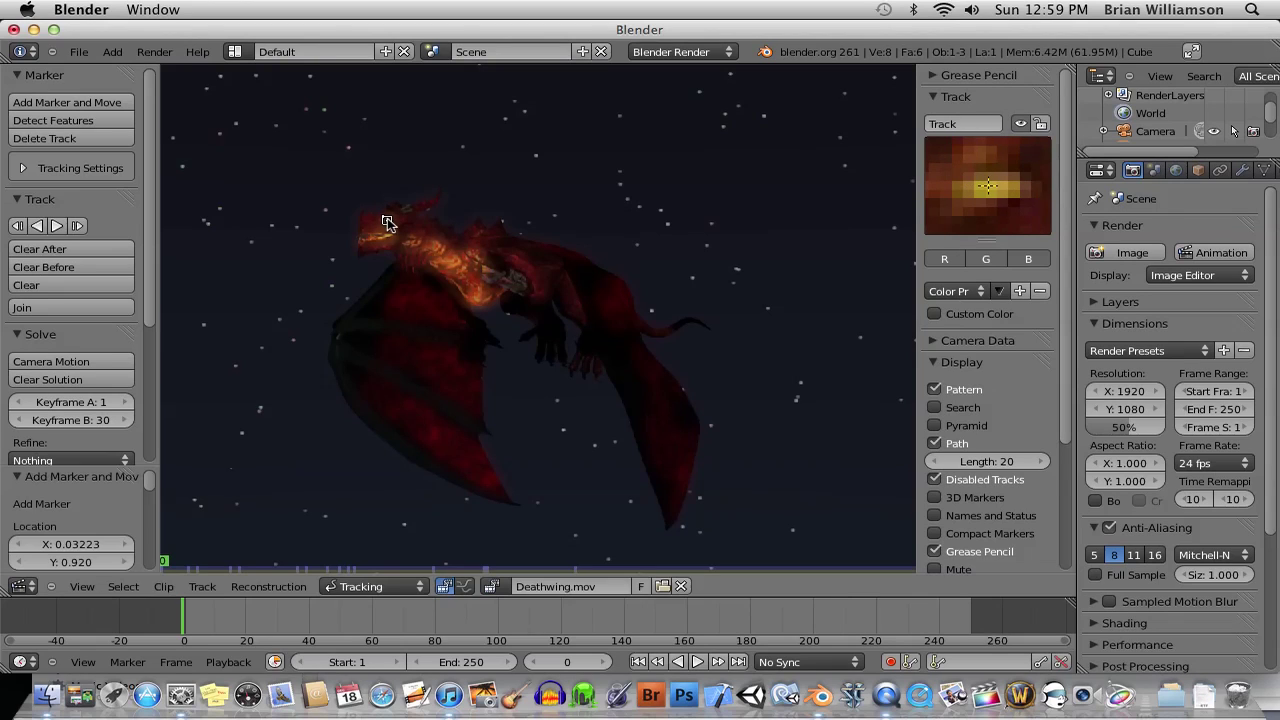
# Track the eye marker forwards through the clip and scrub back over the tracked frames to review its path
pyautogui.click(57, 226)
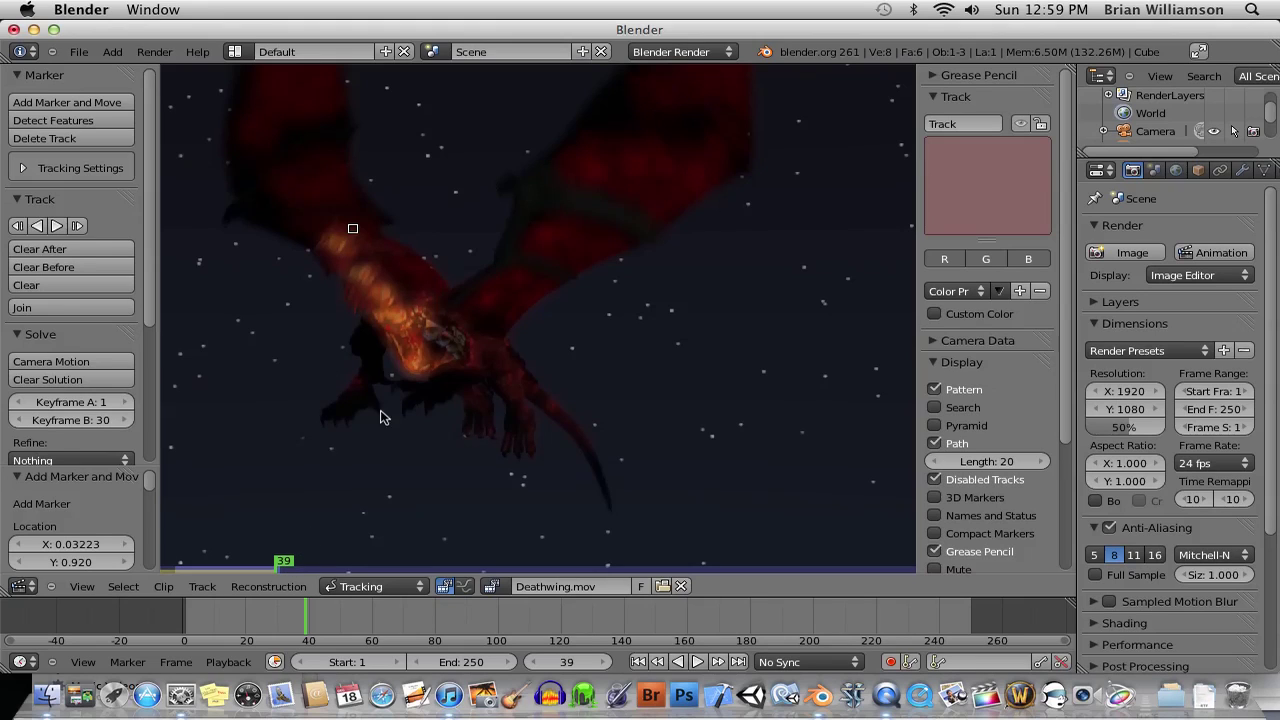
pyautogui.moveTo(283, 566); pyautogui.dragTo(152, 563)
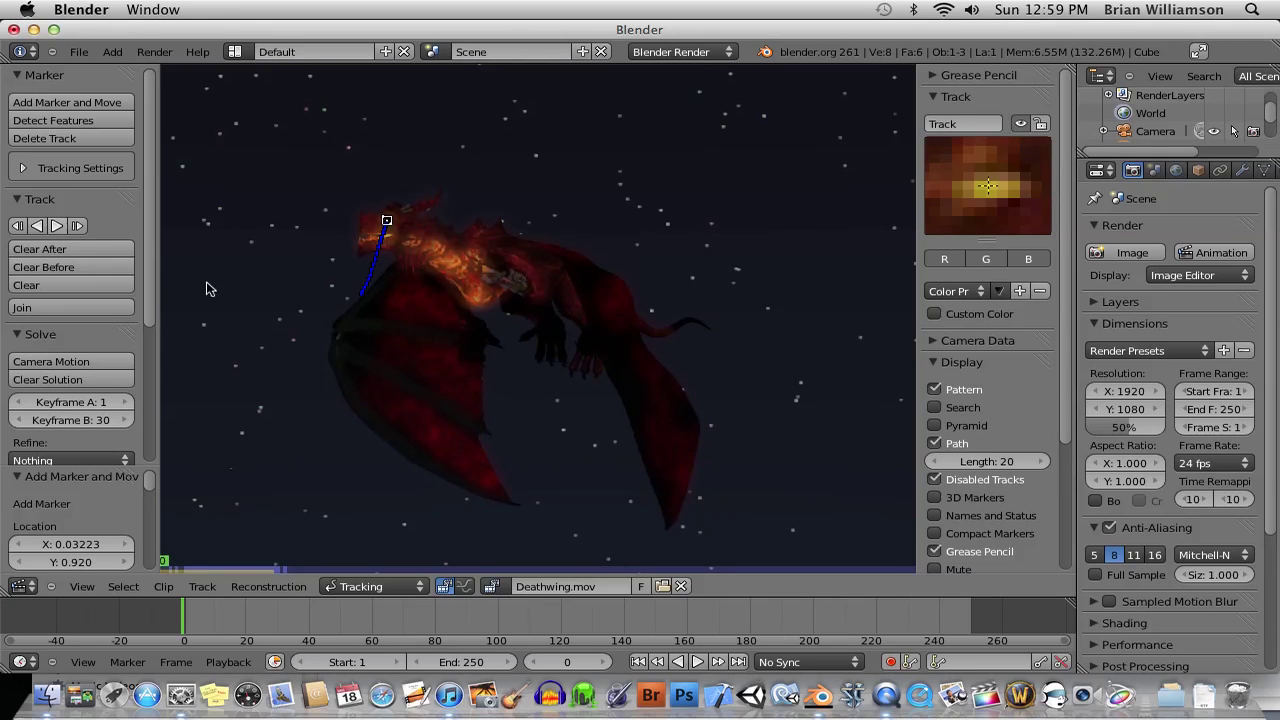
pyautogui.hotkey('ctrl', 't')
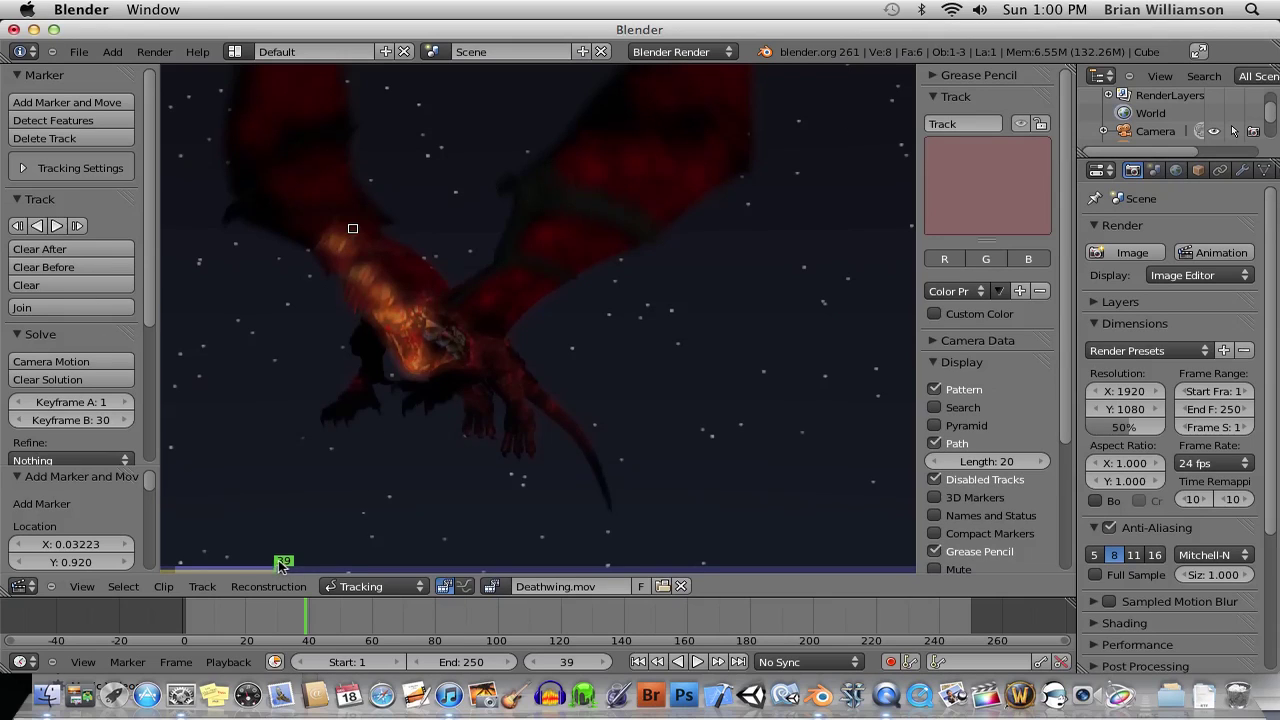
pyautogui.moveTo(280, 566); pyautogui.dragTo(199, 566)
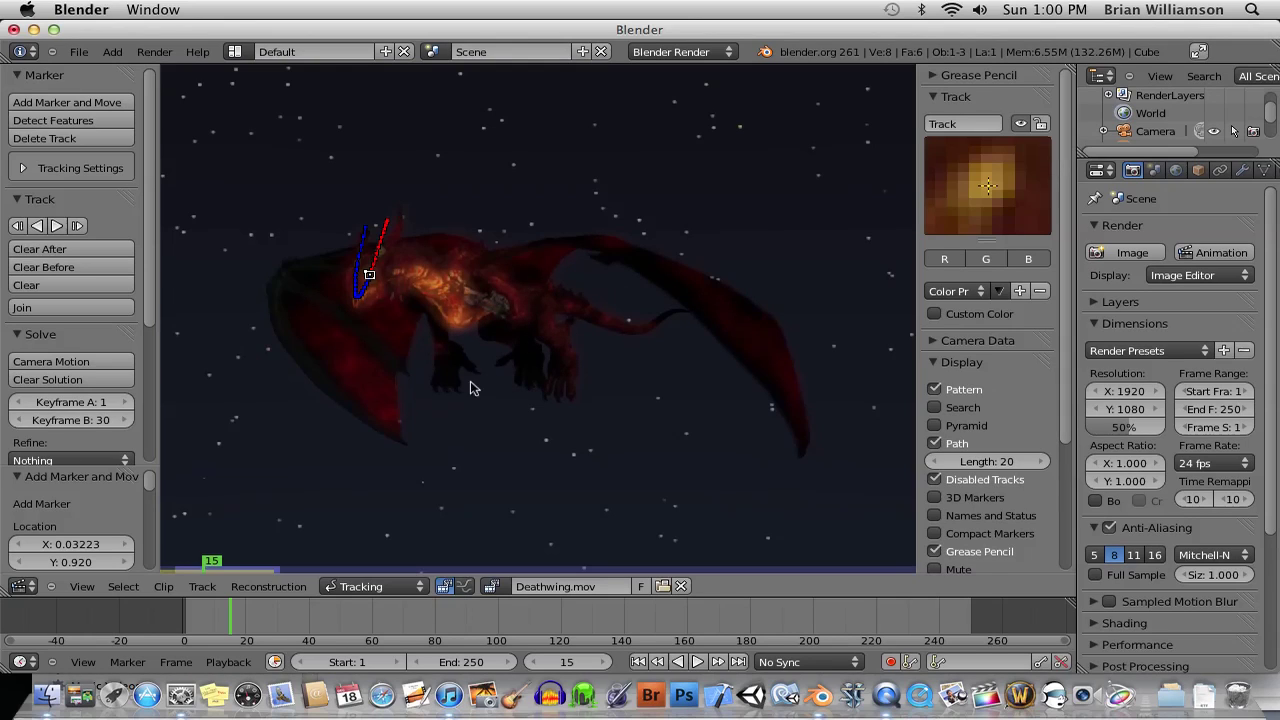
pyautogui.click(182, 563)
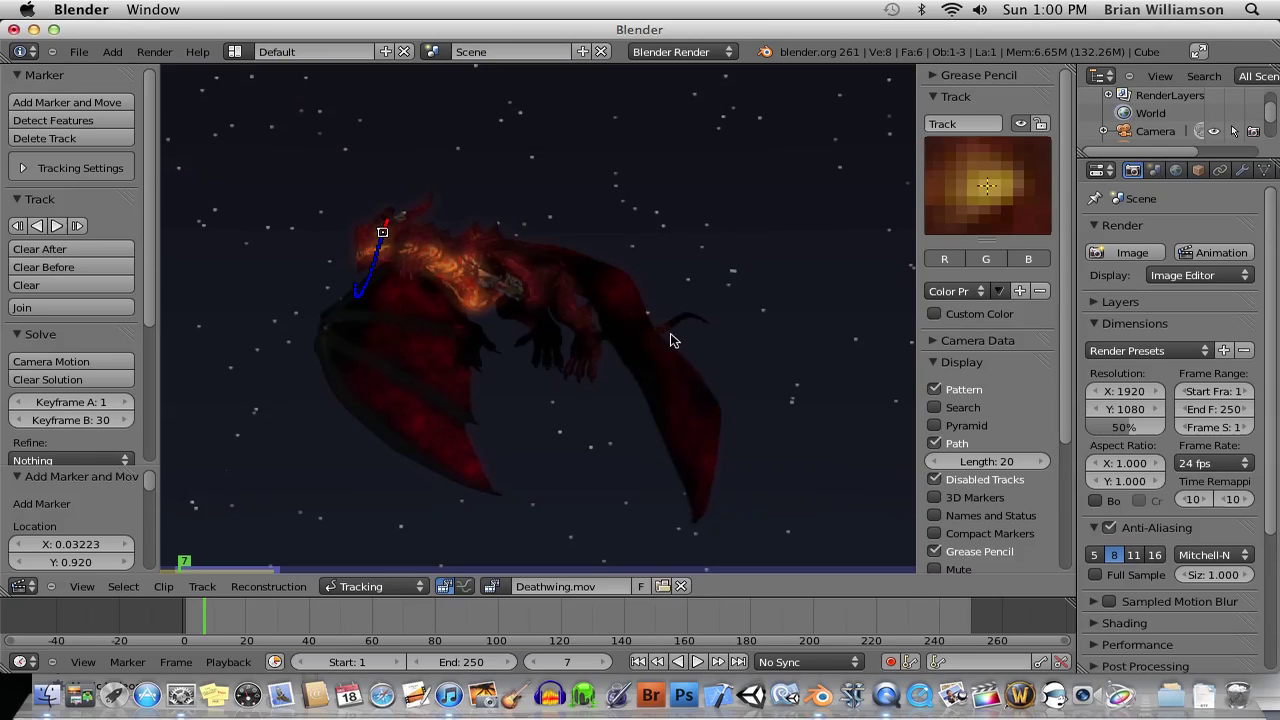
# Switch the Movie Clip Editor back to the 3D View and start a new default scene
pyautogui.click(24, 587)
pyautogui.click(44, 567)
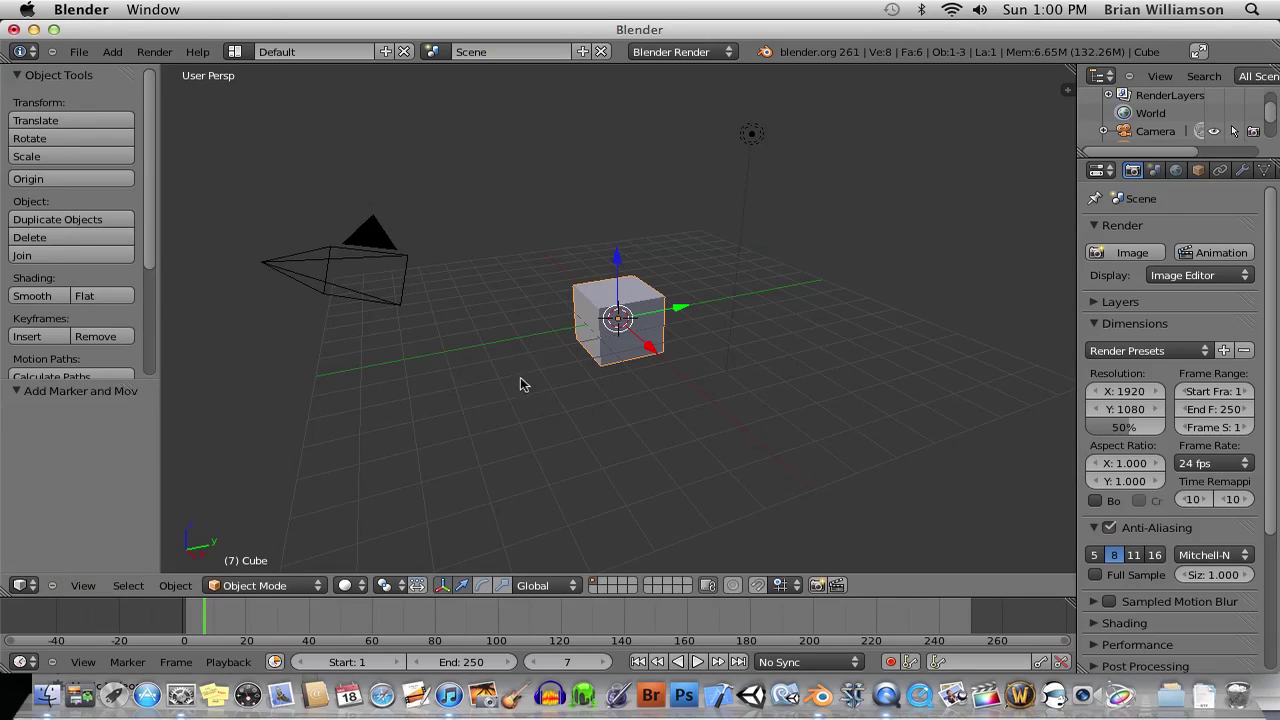
pyautogui.moveTo(575, 371)
pyautogui.mouseDown(button='middle')
pyautogui.moveTo(623, 377)
pyautogui.moveTo(575, 379)
pyautogui.mouseUp(button='middle')
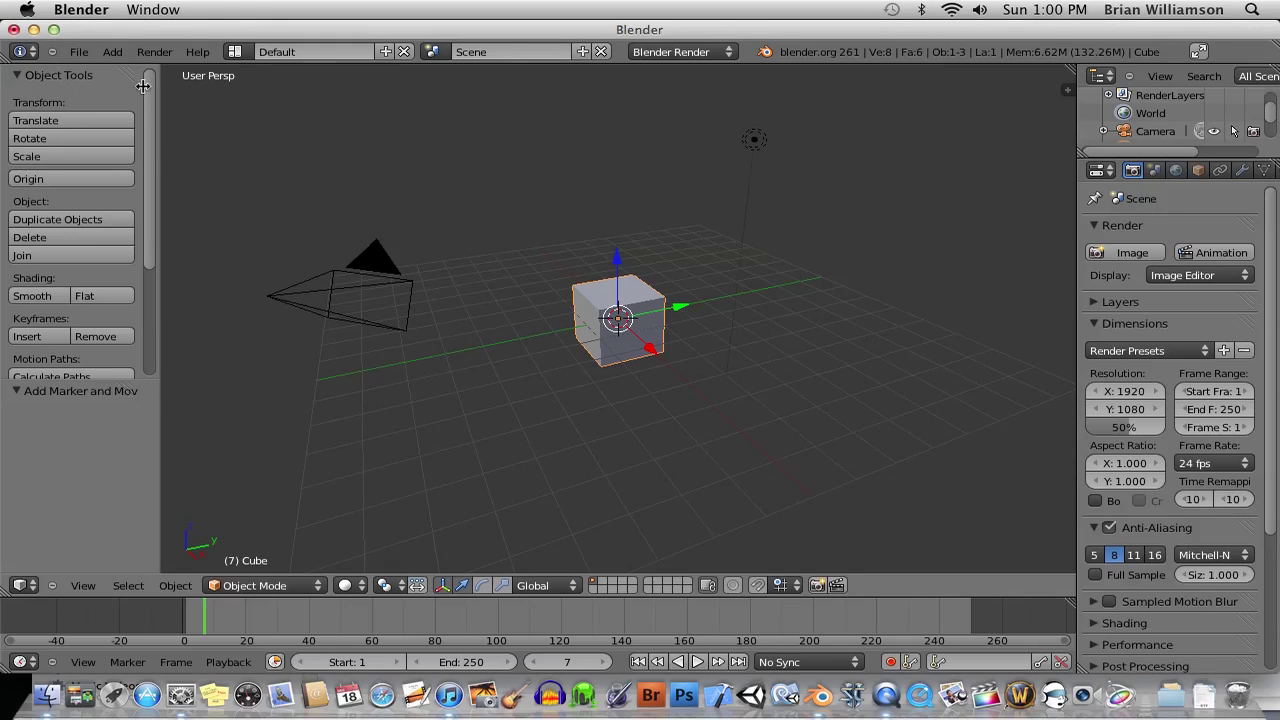
pyautogui.click(78, 52)
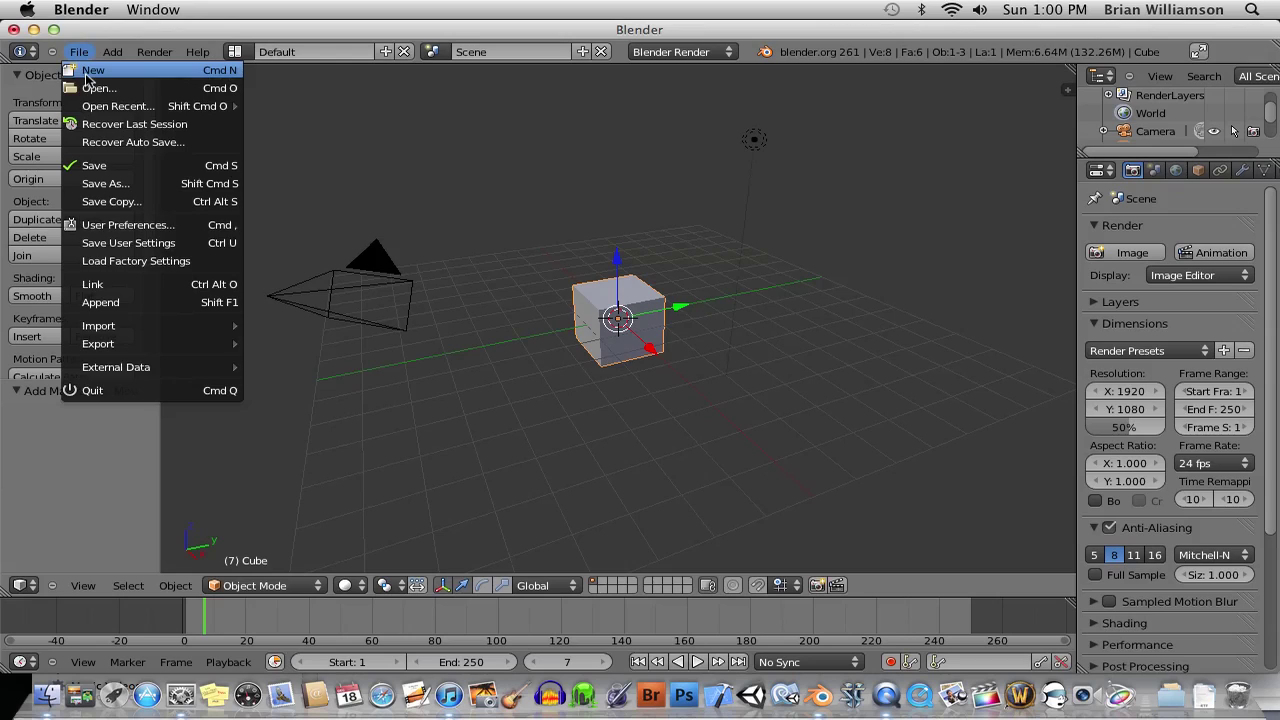
pyautogui.click(90, 71)
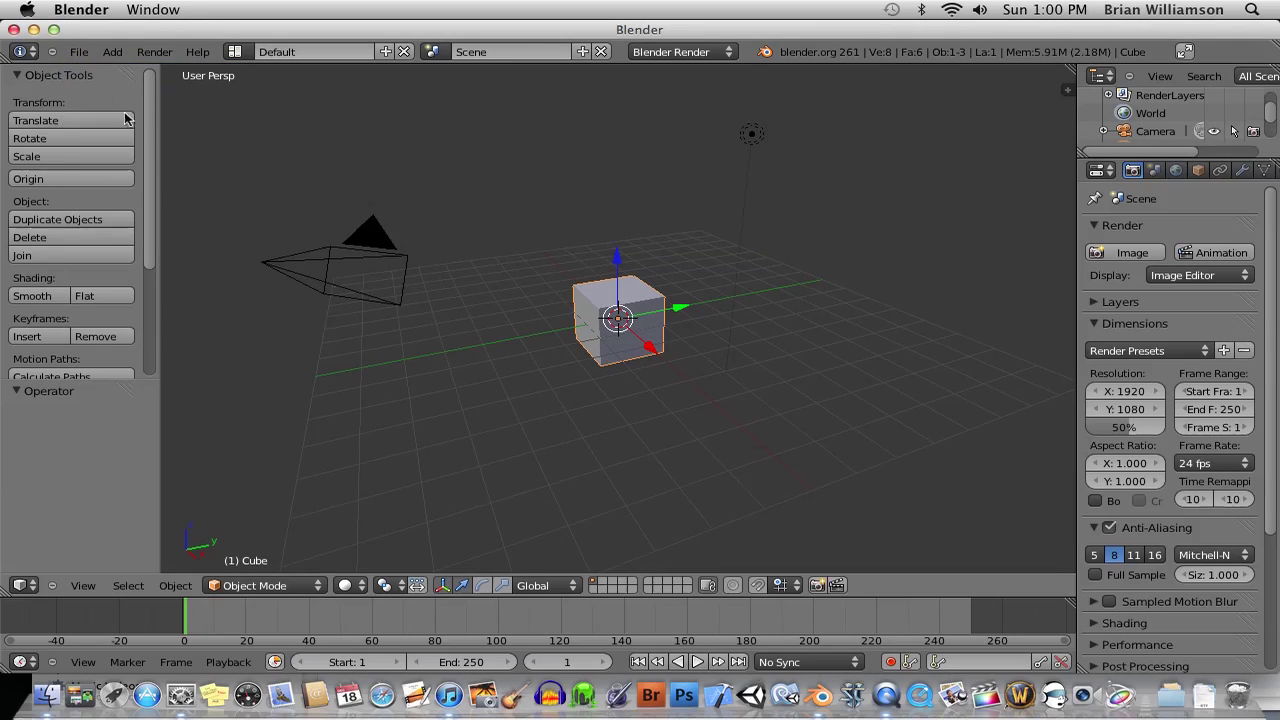
# Delete the default cube and save the scene as the default from User Preferences, checking it with a new file
pyautogui.press('x')
pyautogui.click(660, 308)
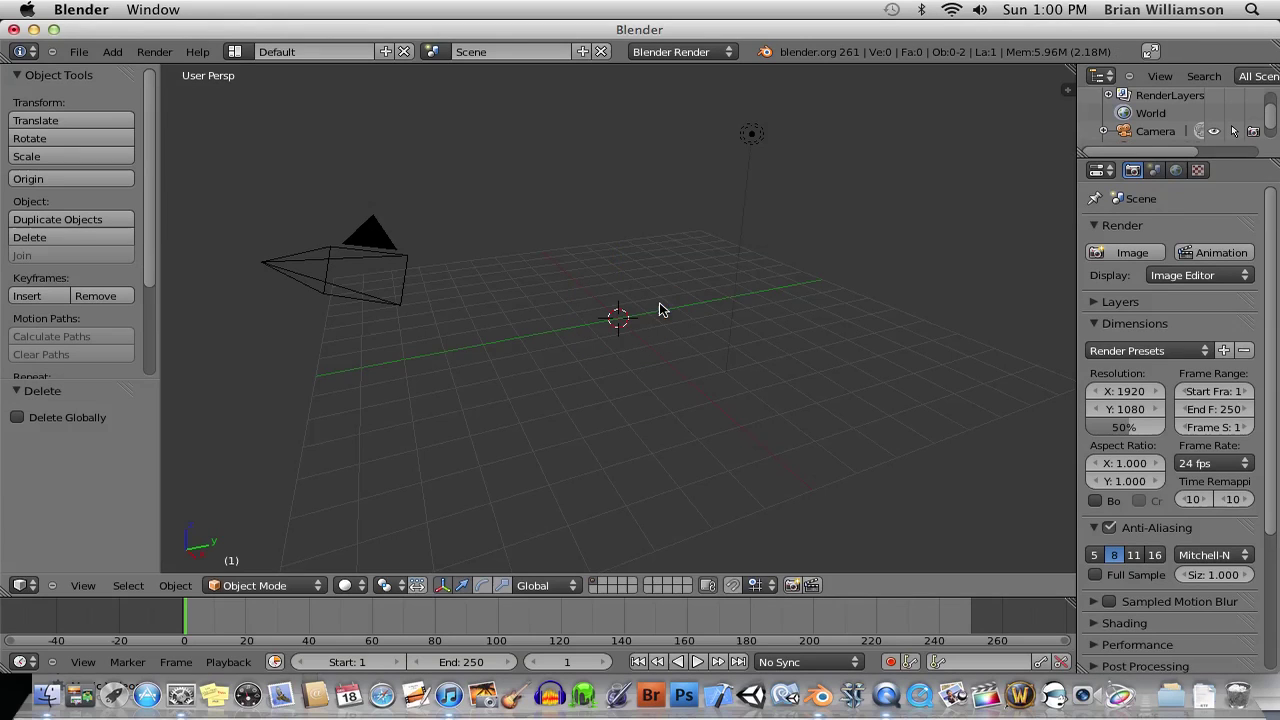
pyautogui.click(86, 55)
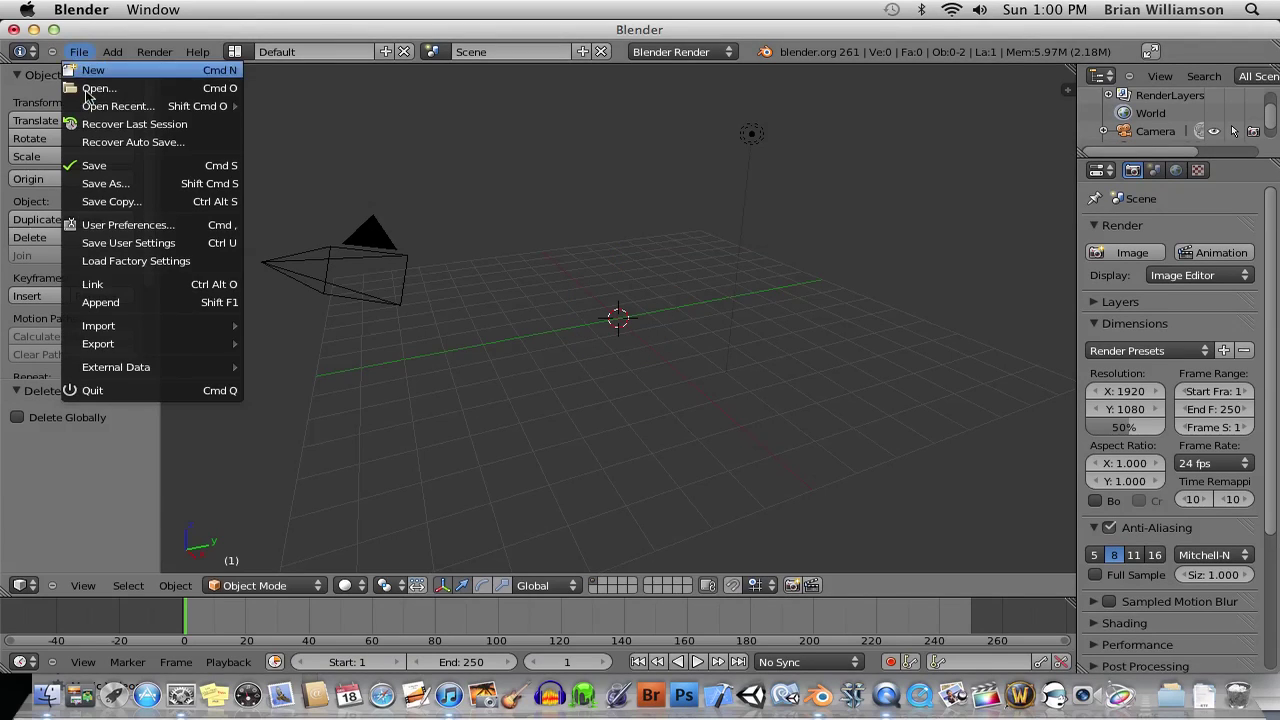
pyautogui.click(124, 226)
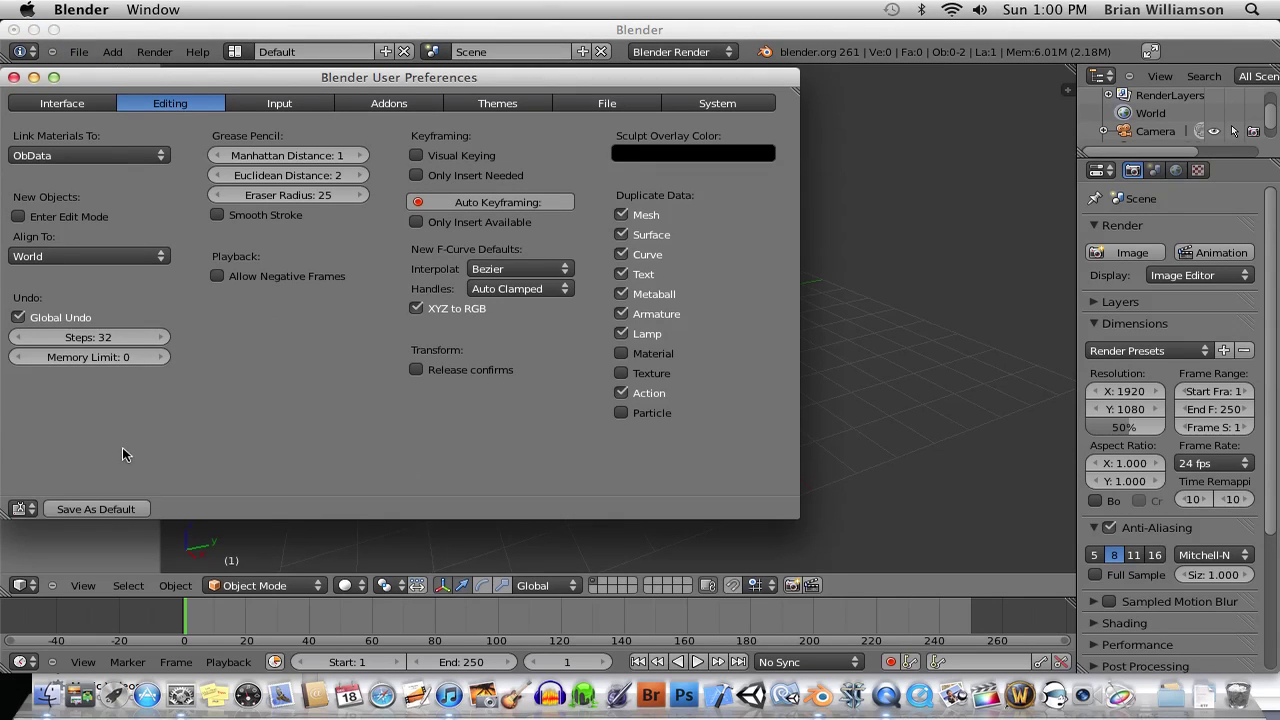
pyautogui.click(118, 509)
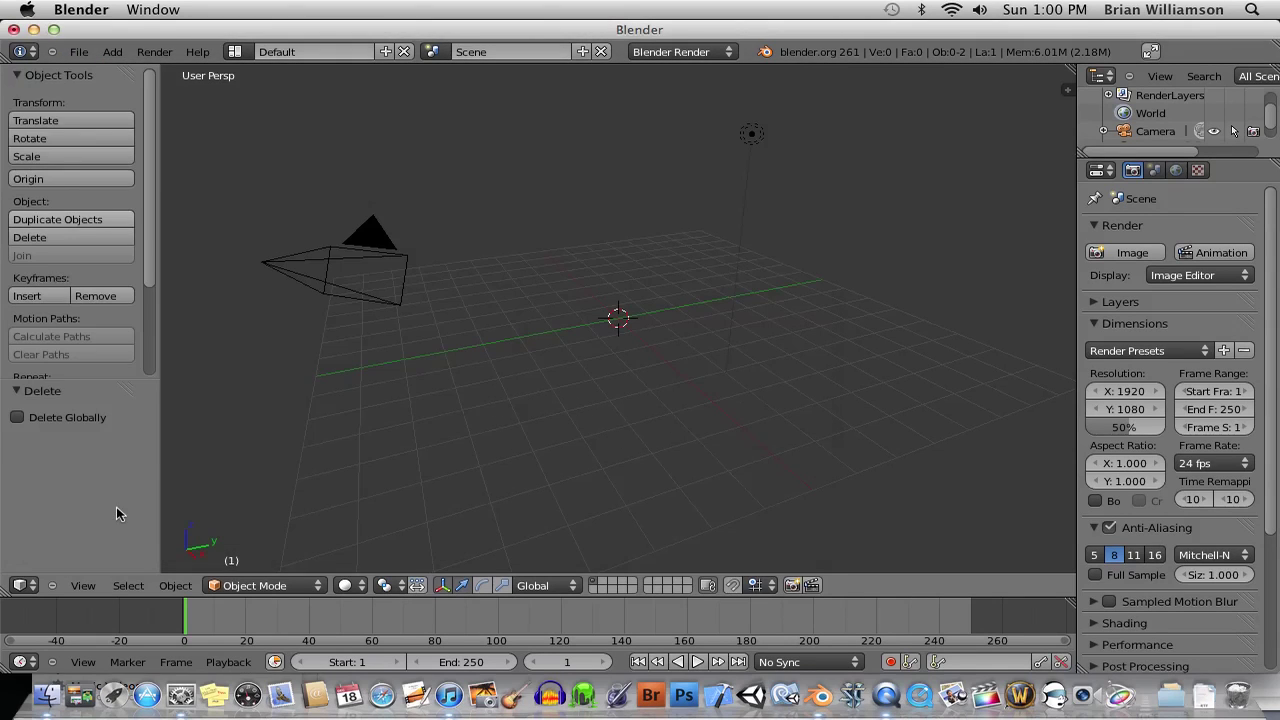
pyautogui.click(80, 51)
pyautogui.click(93, 71)
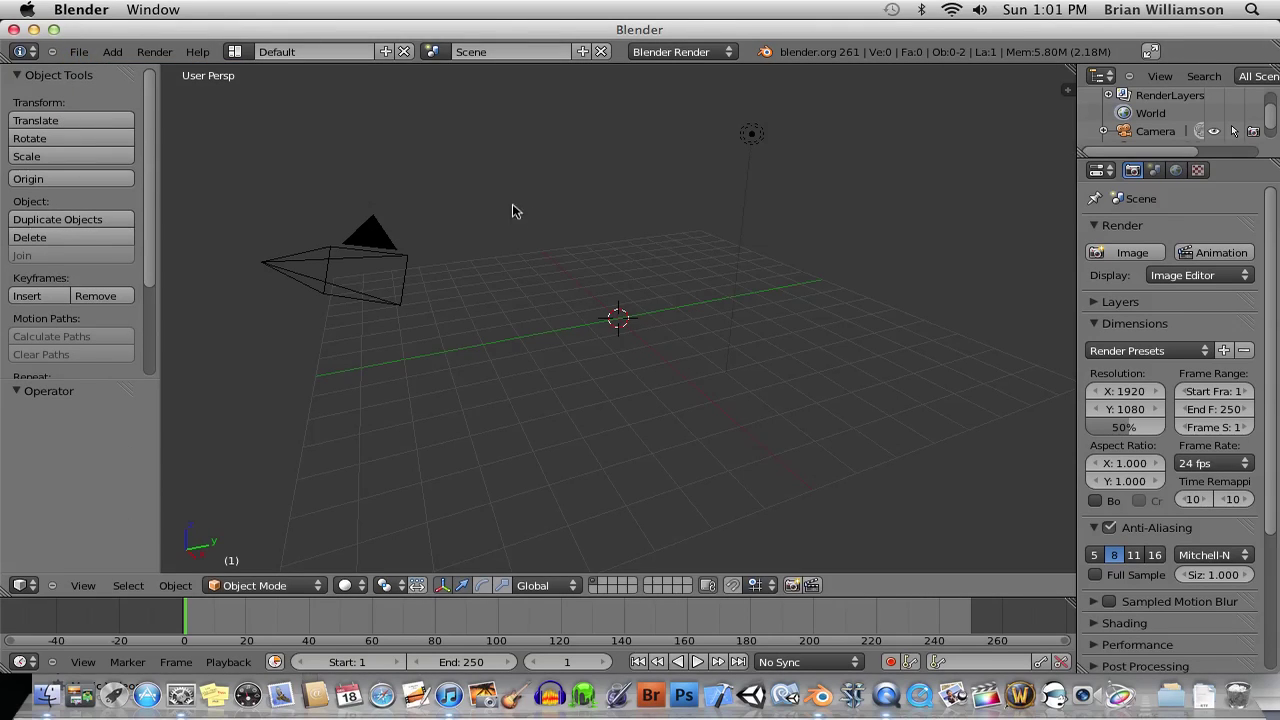
pyautogui.moveTo(544, 320); pyautogui.dragTo(505, 322, button='middle')
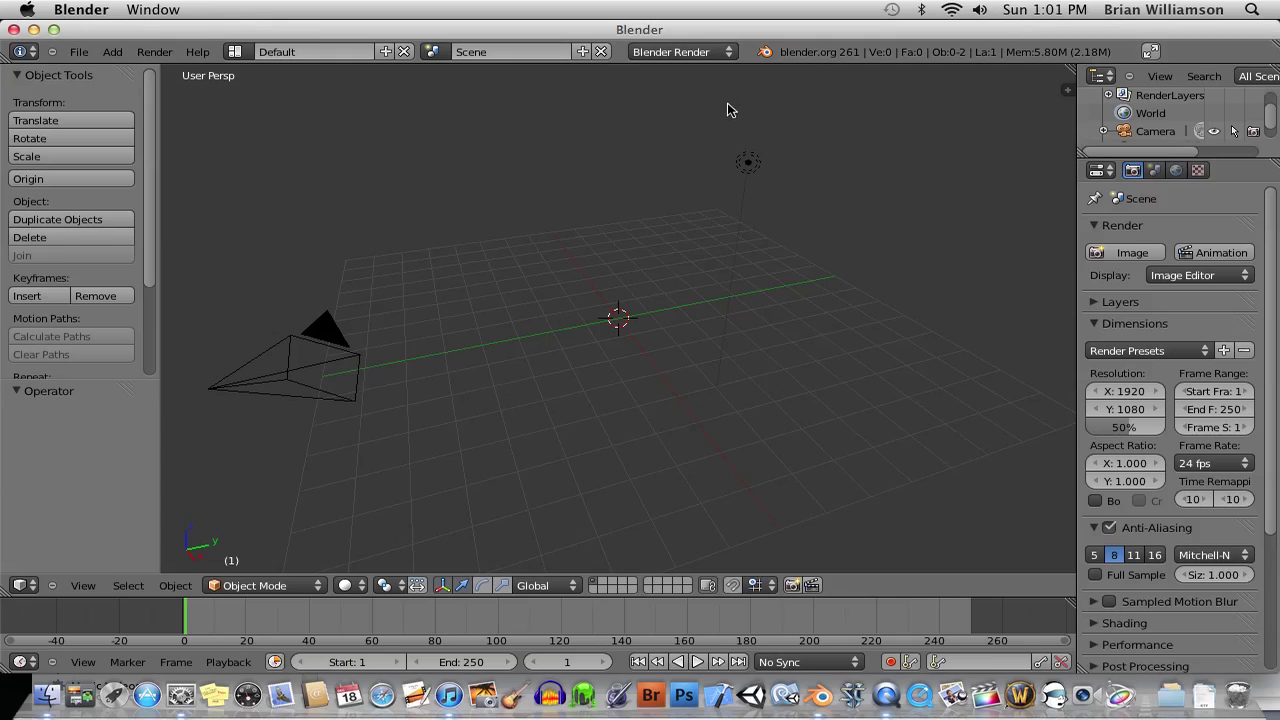
pyautogui.moveTo(592, 366)
pyautogui.mouseDown(button='middle')
pyautogui.moveTo(632, 369)
pyautogui.moveTo(609, 360)
pyautogui.mouseUp(button='middle')
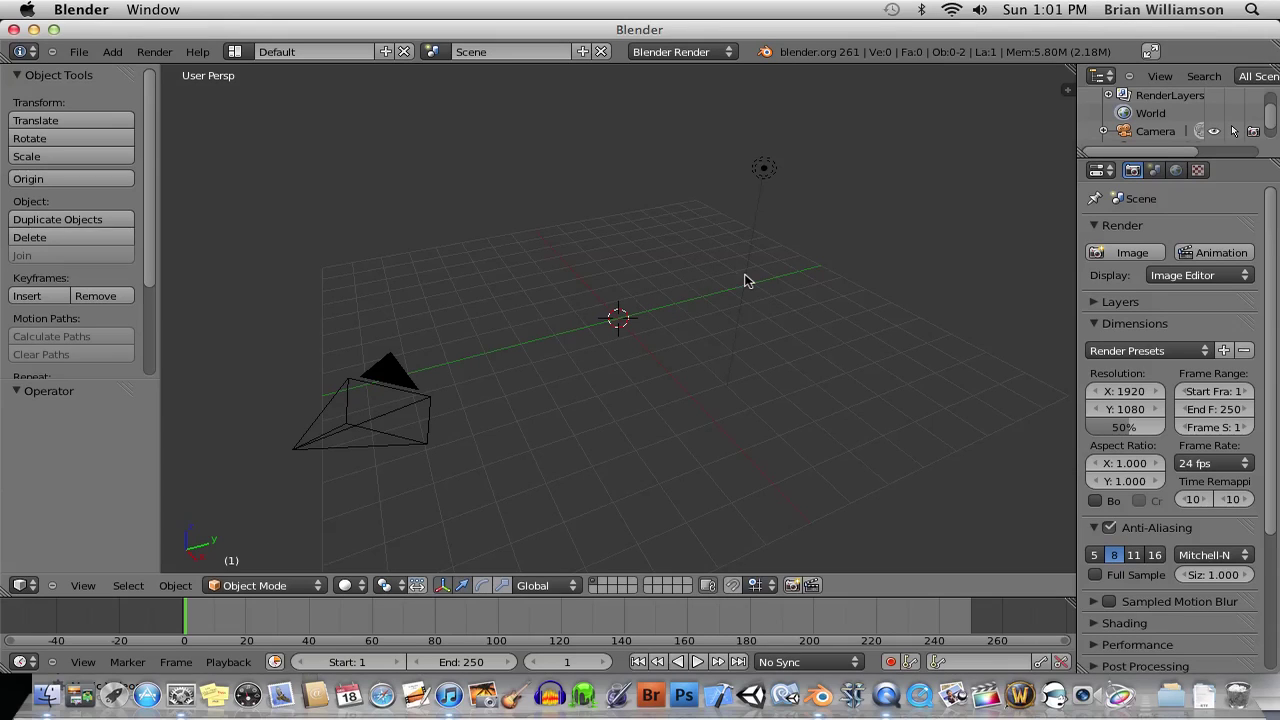
pyautogui.scroll(2, 744, 281)
pyautogui.scroll(-2, 744, 281)
pyautogui.moveTo(699, 315)
pyautogui.mouseDown(button='middle')
pyautogui.moveTo(720, 311)
pyautogui.moveTo(678, 318)
pyautogui.mouseUp(button='middle')
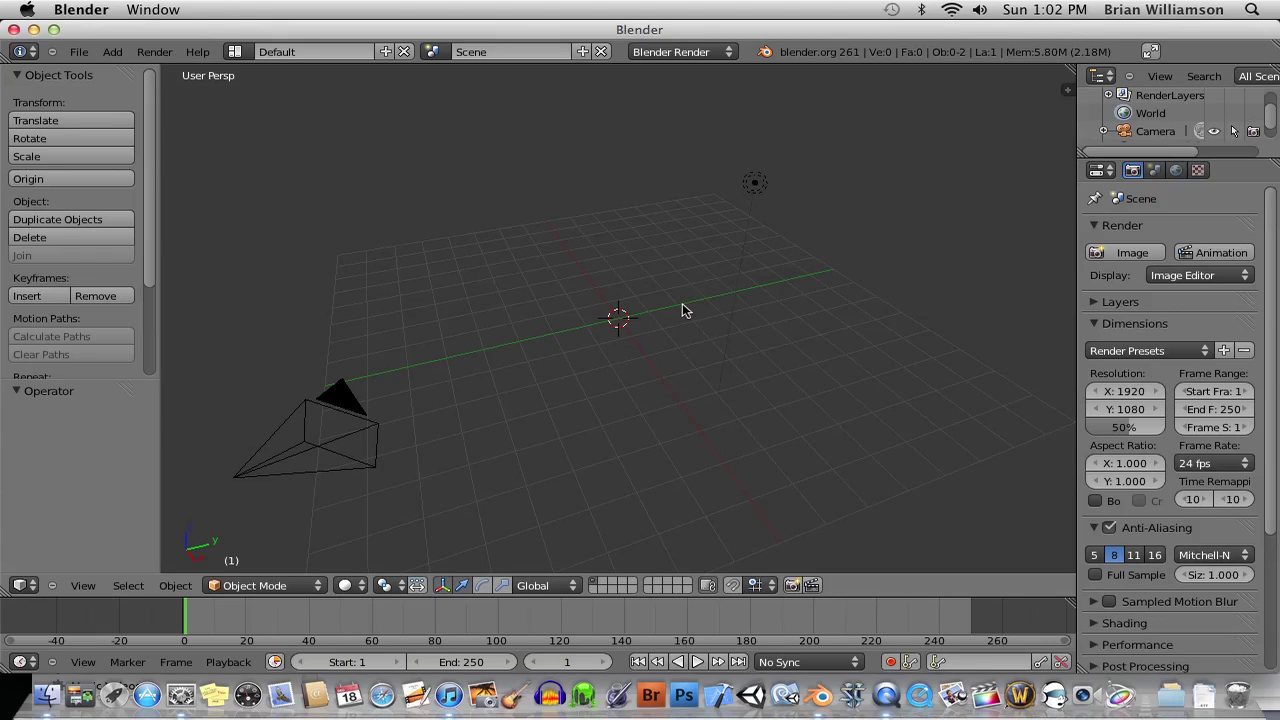
pyautogui.moveTo(668, 312); pyautogui.dragTo(668, 316, button='middle')
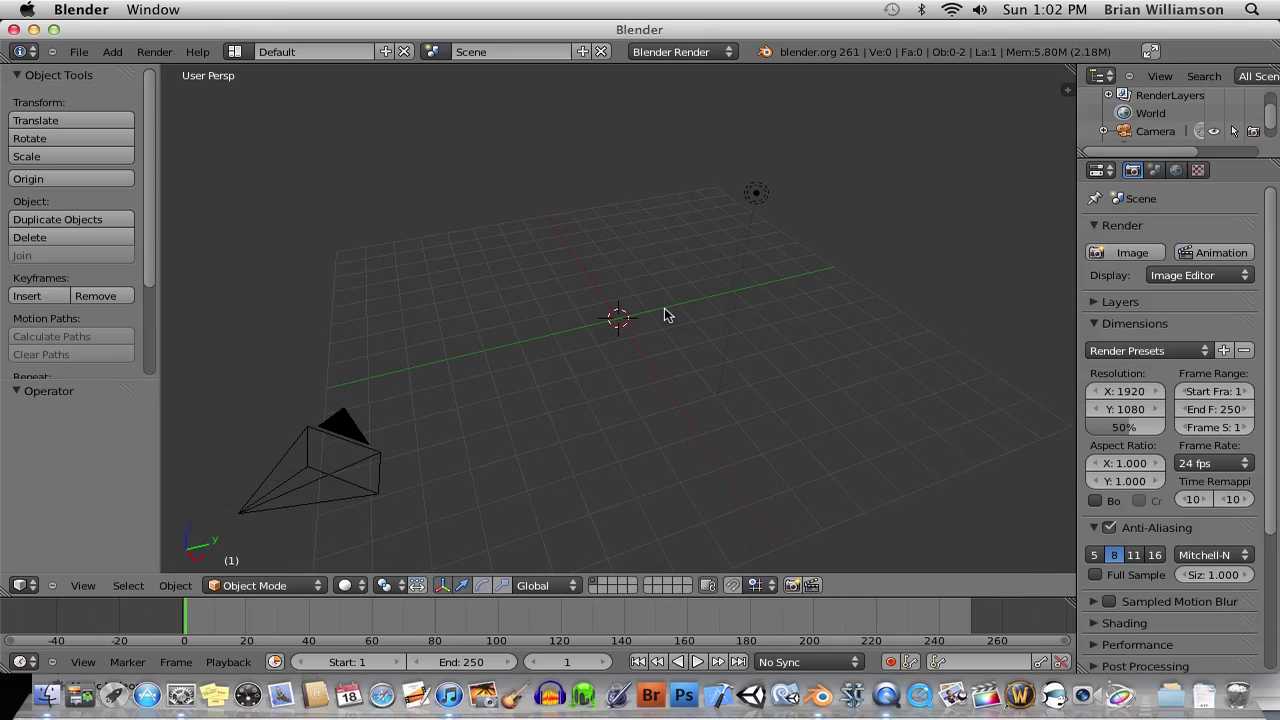